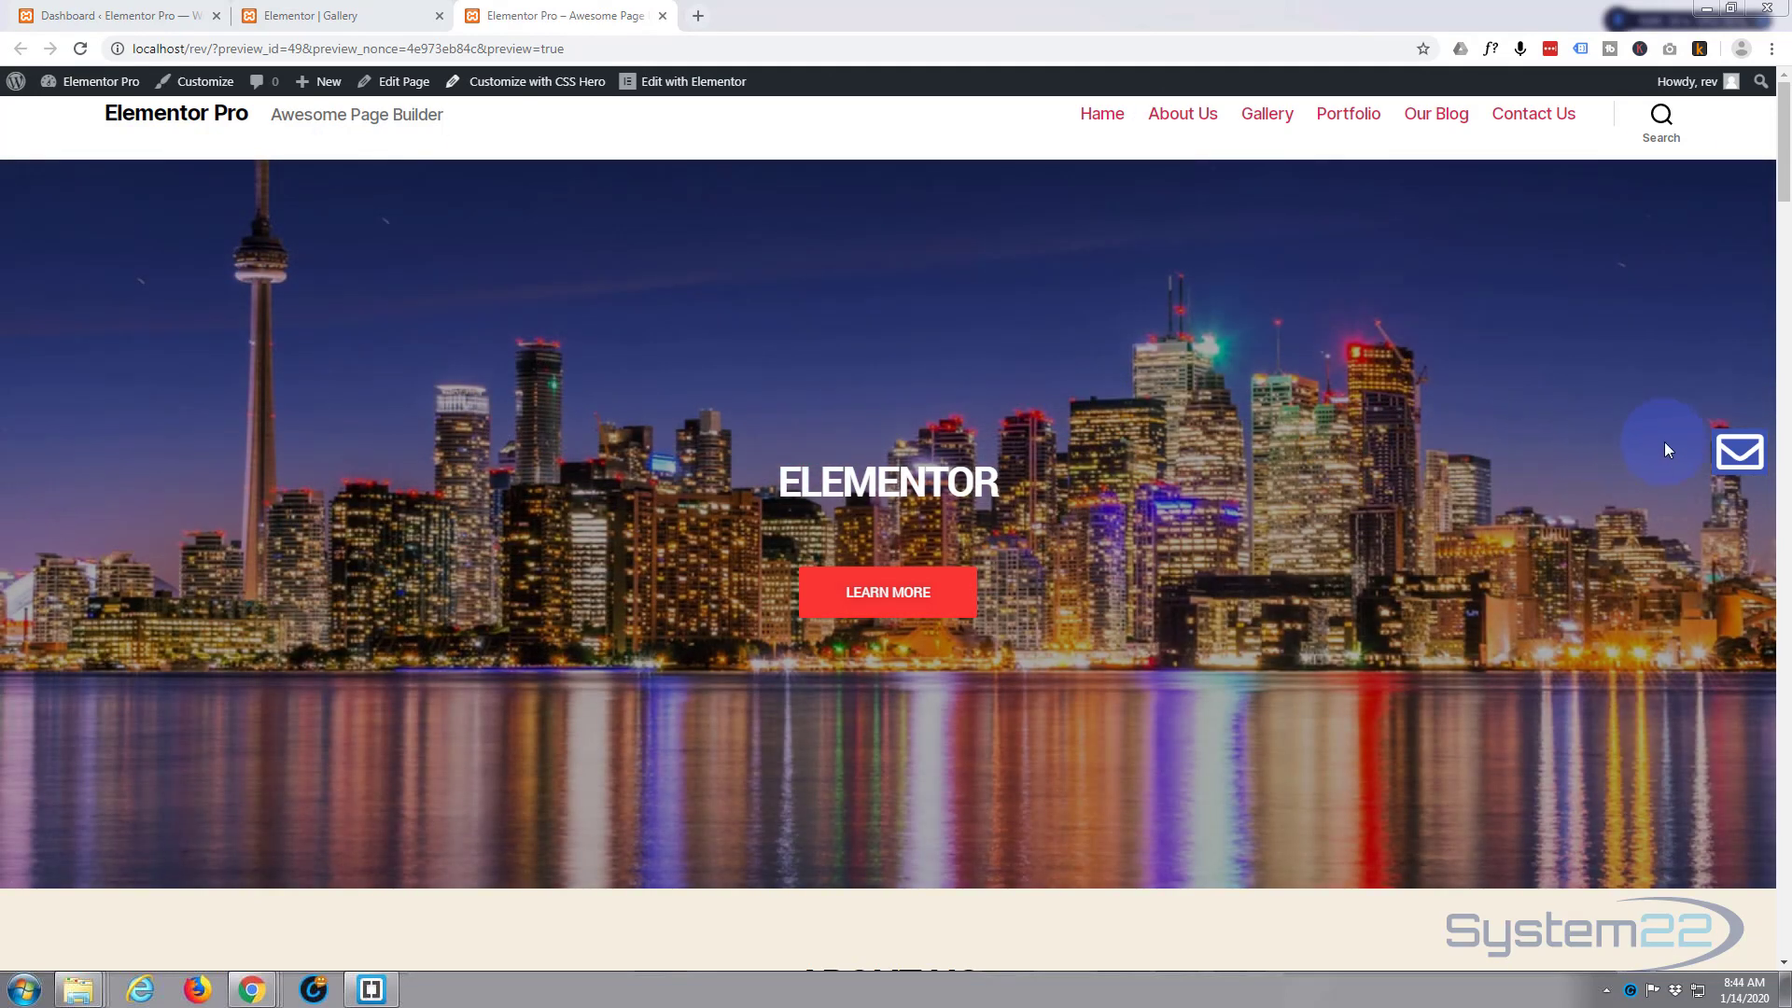
- Open and close the Reach Out form from its envelope tab, then scroll down the page
left_click(1713, 454)
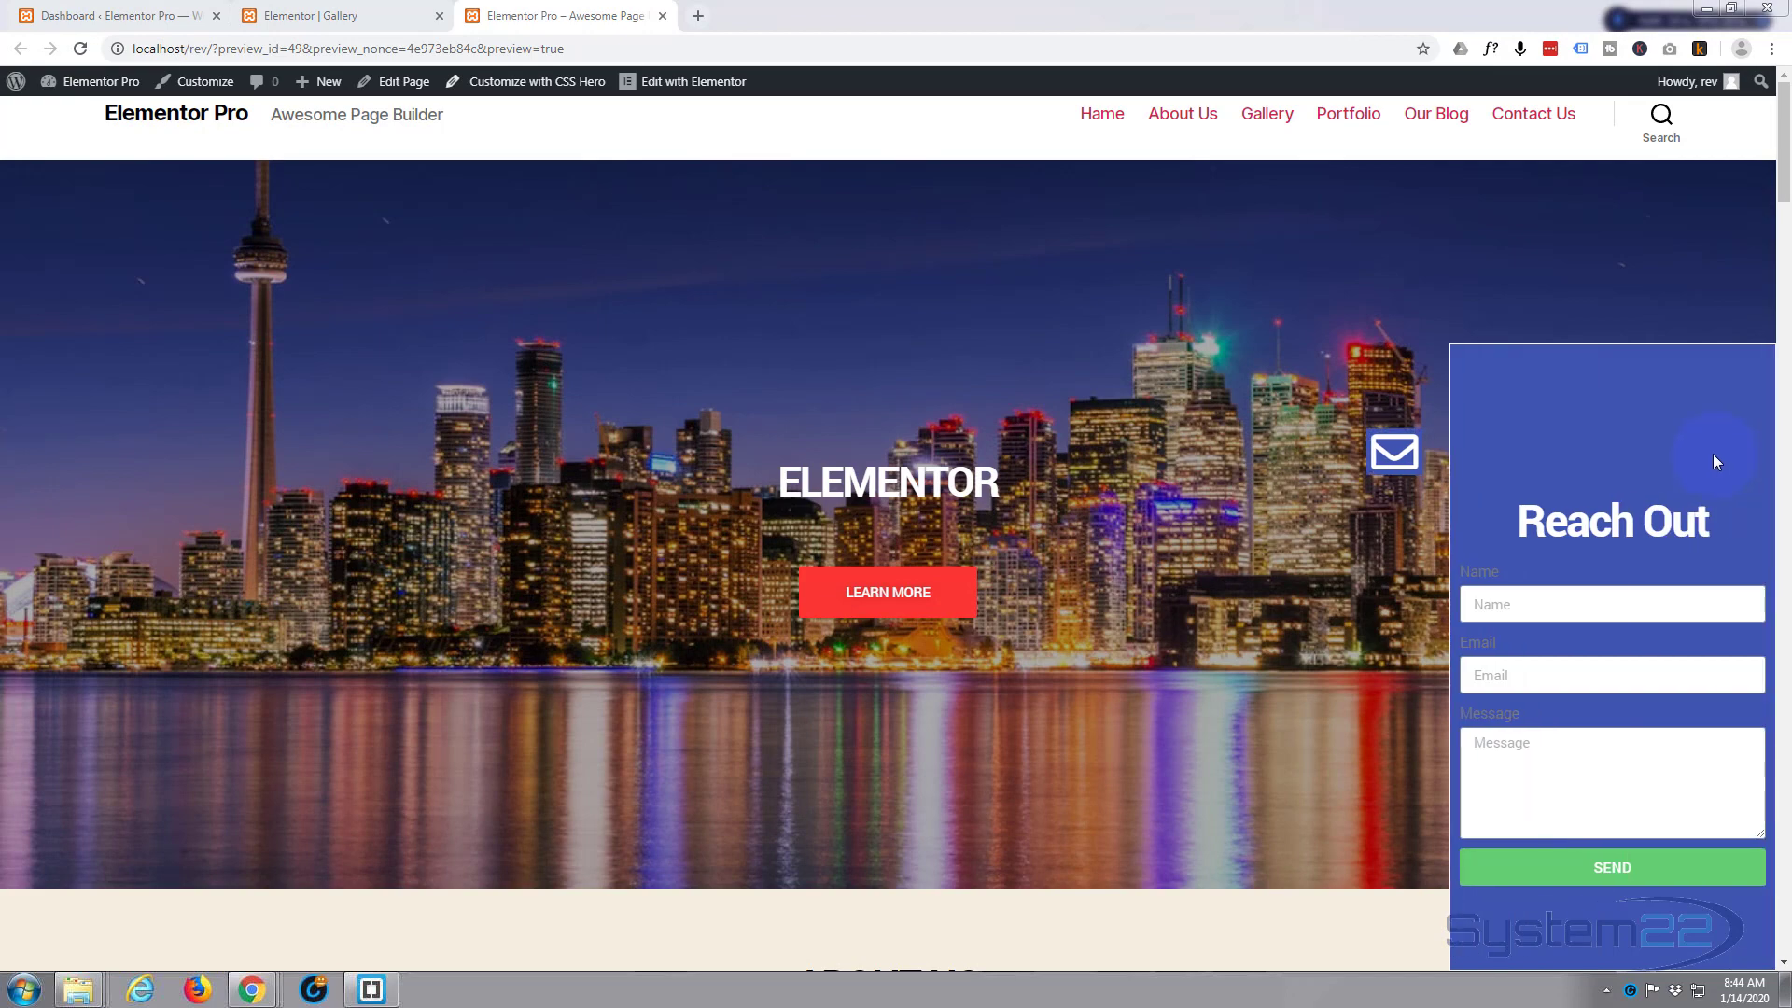
left_click(1394, 452)
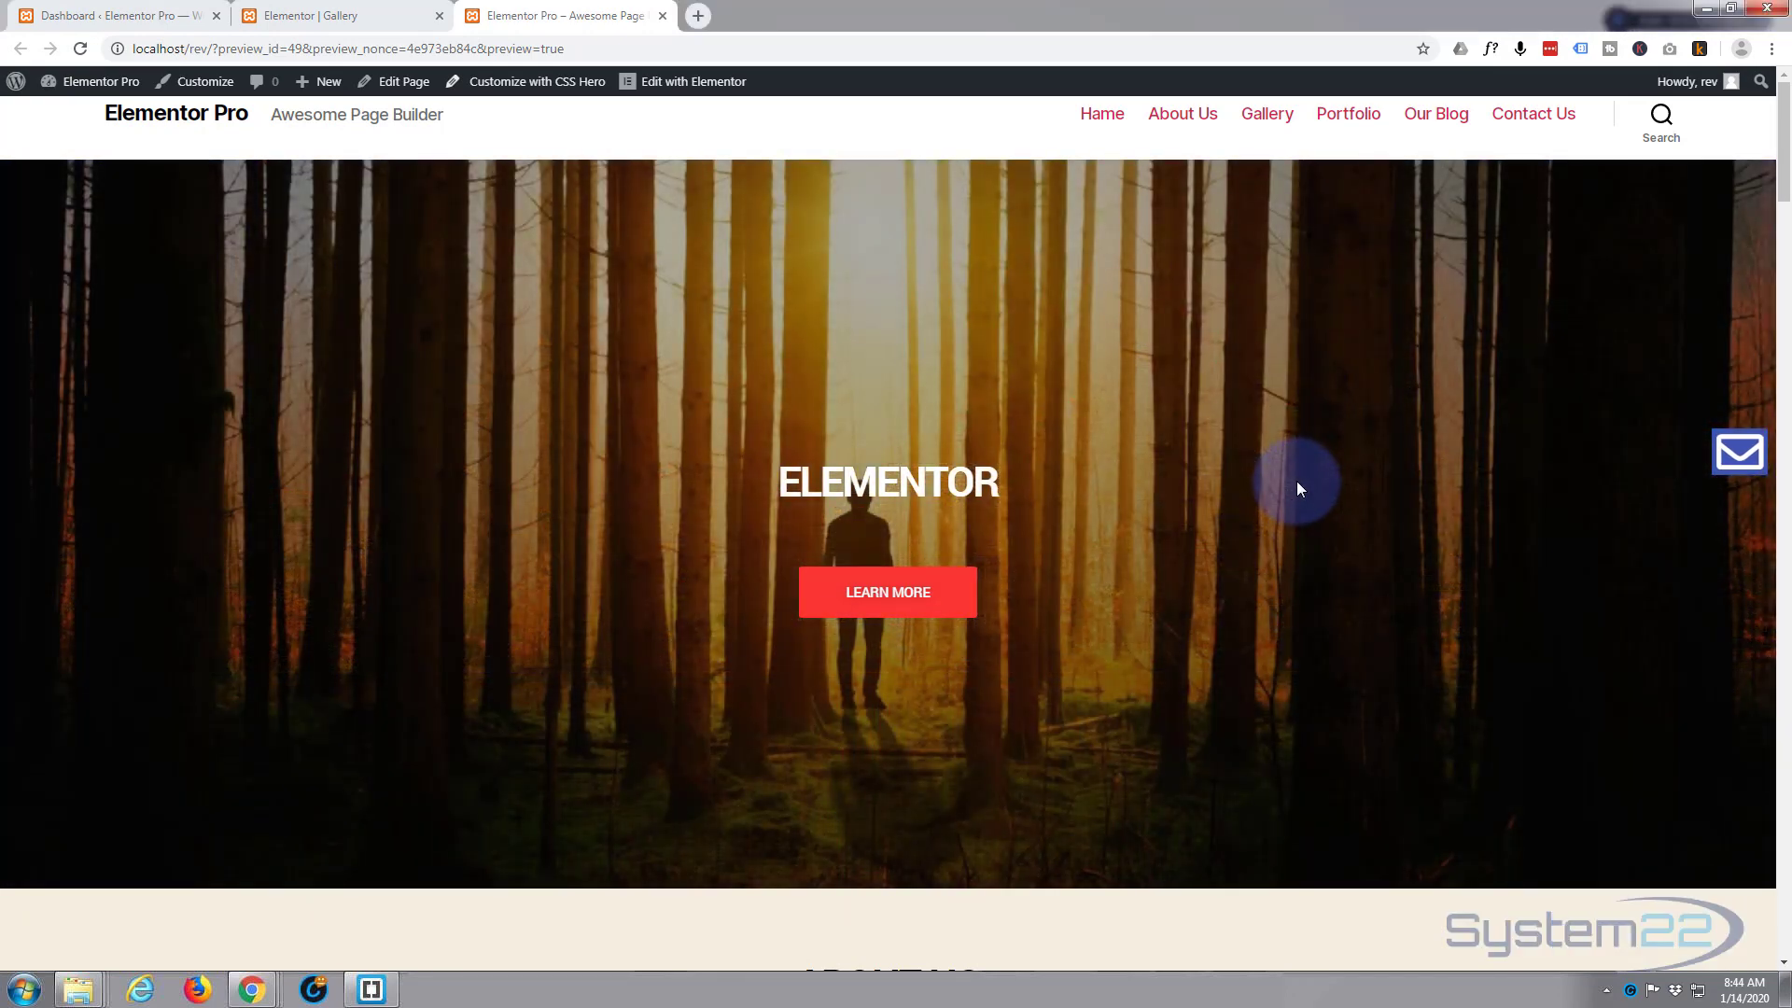
scroll(1297, 486, "down", 10)
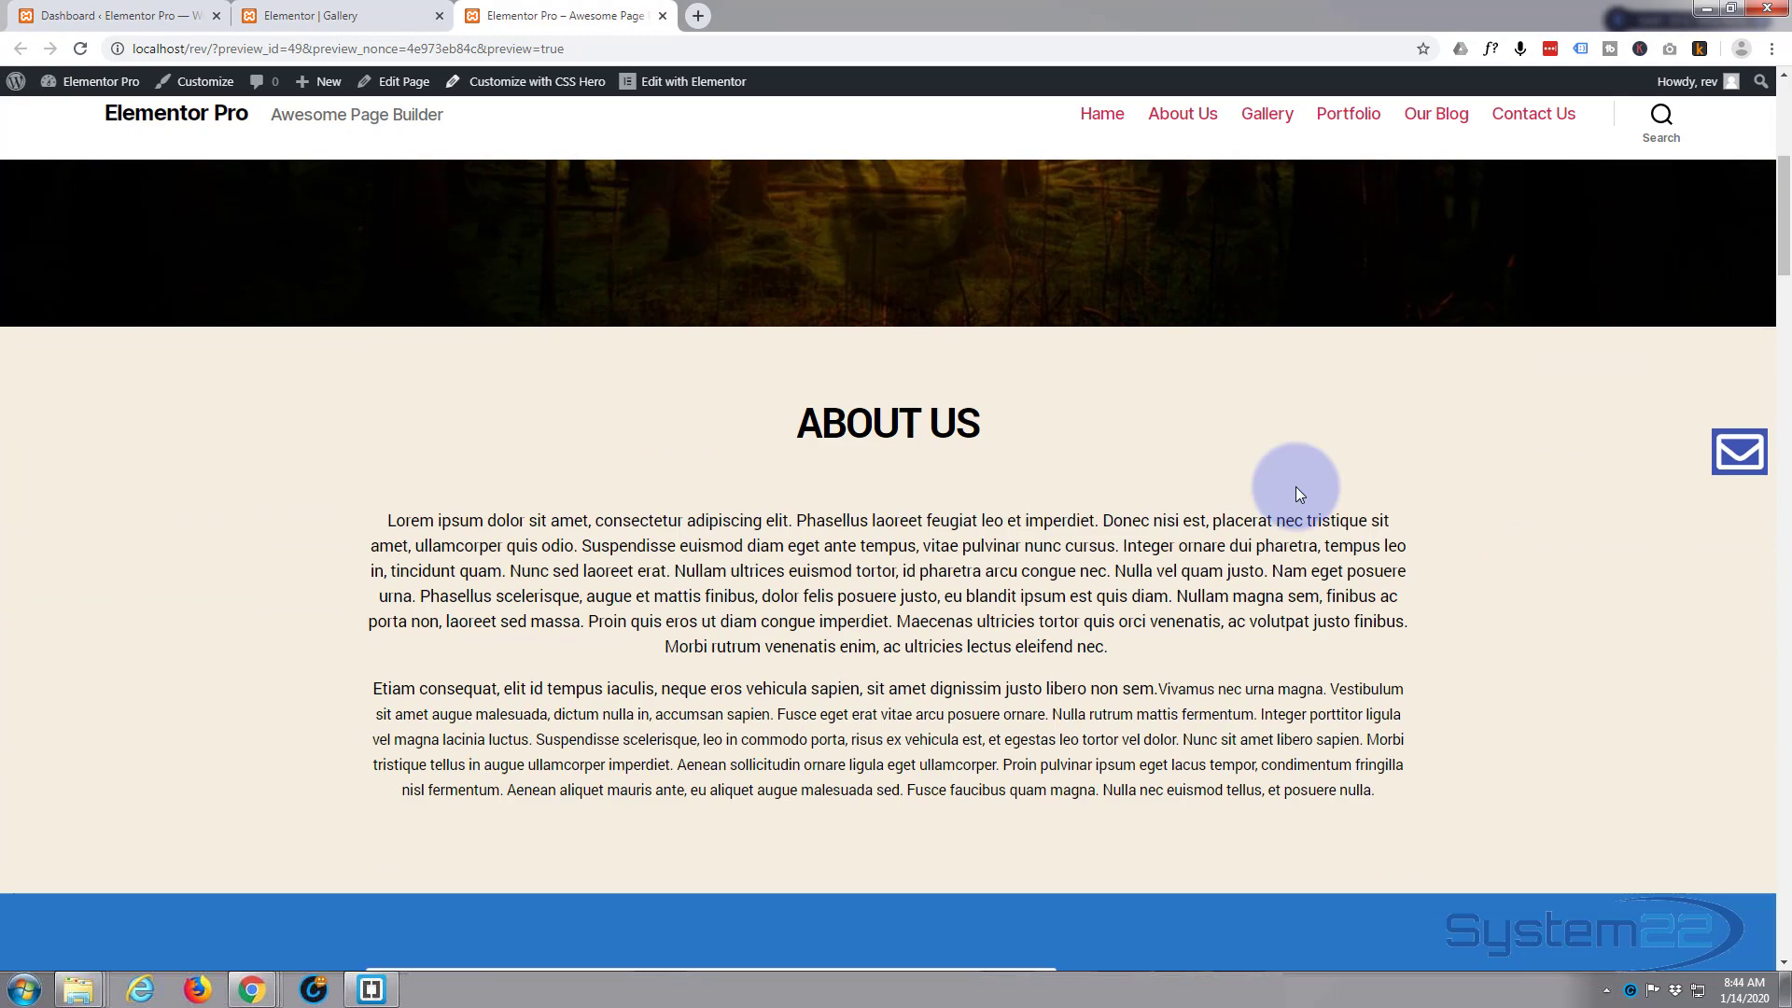
scroll(1296, 486, "down", 15)
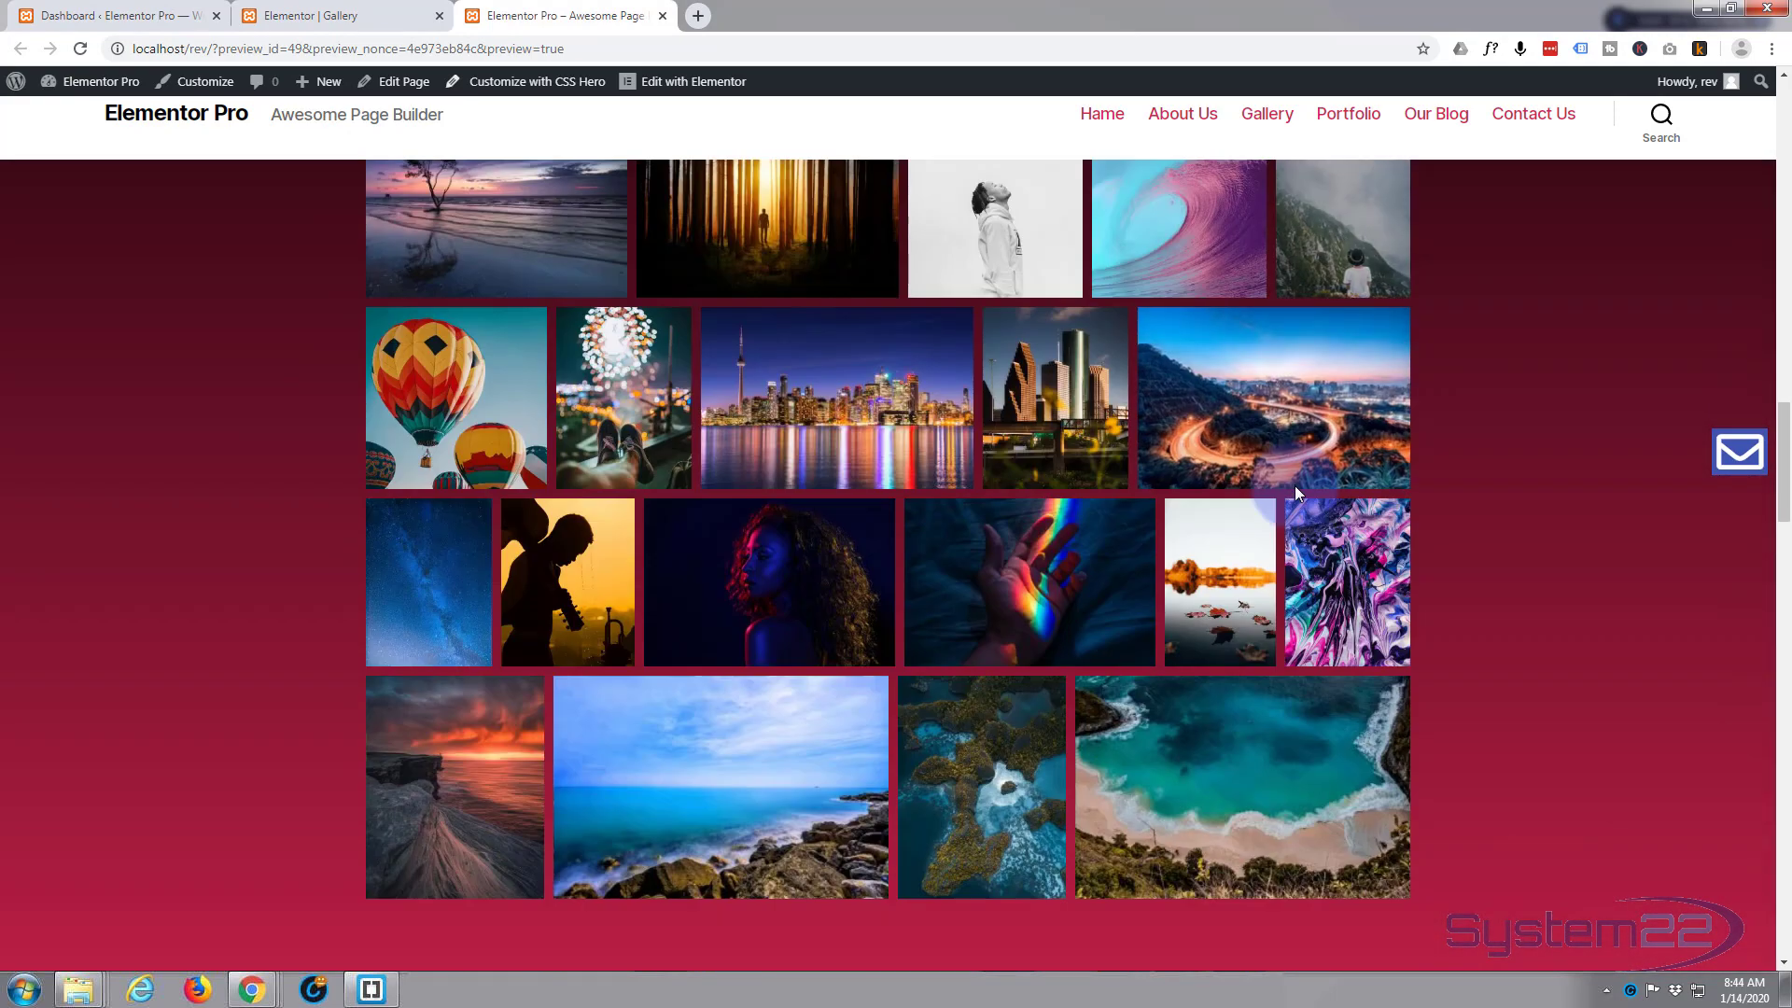
scroll(1296, 485, "down", 16)
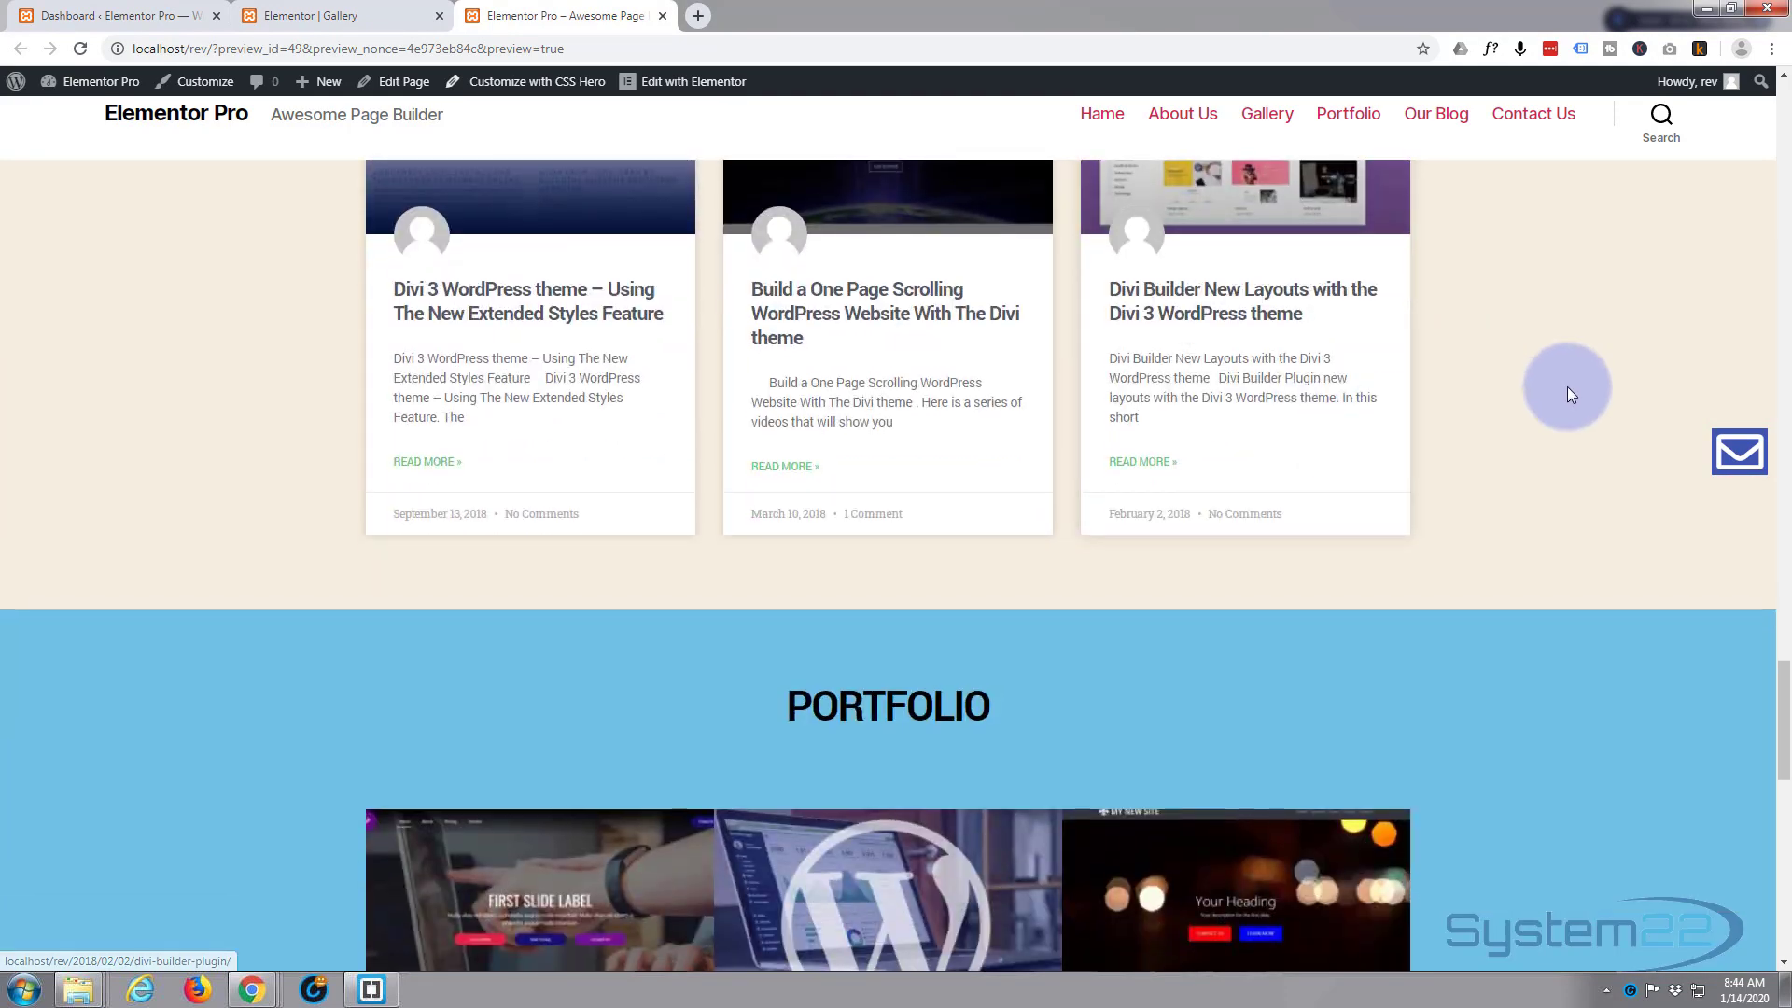
- Slide the form in again, try its input fields including Message, then close it
left_click(1719, 446)
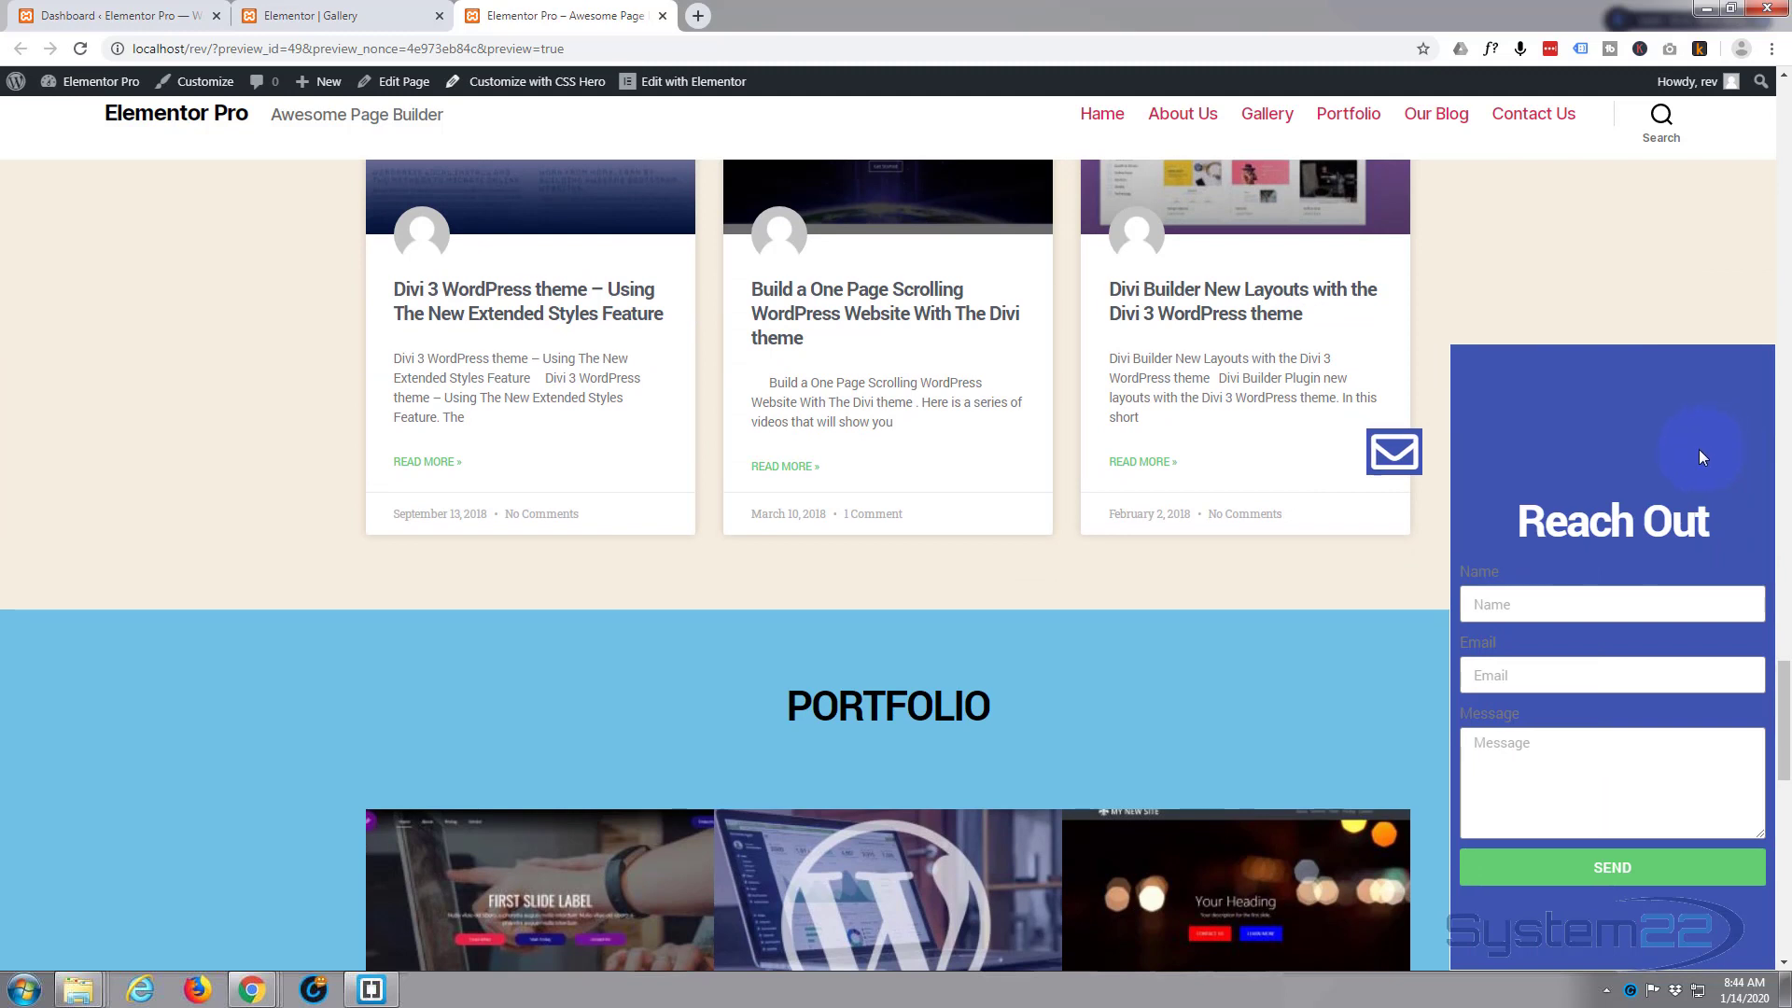
left_click(1571, 598)
left_click(1532, 674)
left_click(1527, 782)
left_click(917, 591)
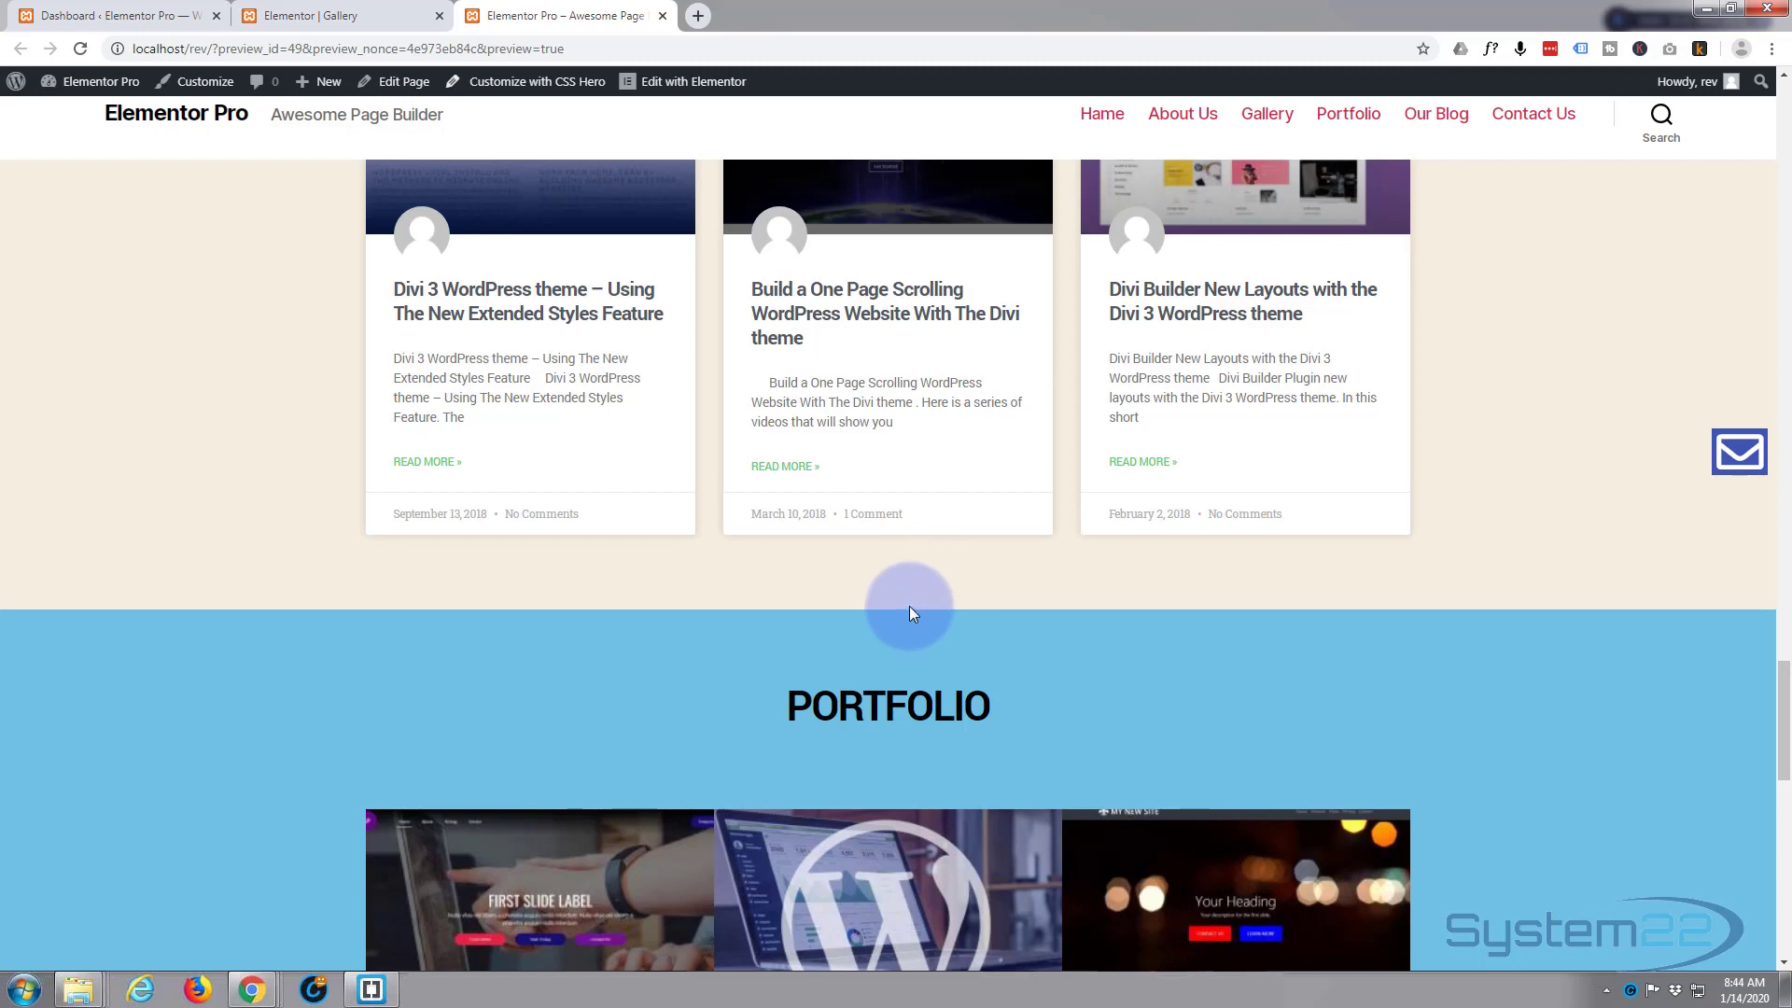
- Scroll further down and launch Edit with Elementor for the Gallery page
scroll(911, 618, "down", 8)
scroll(911, 616, "down", 6)
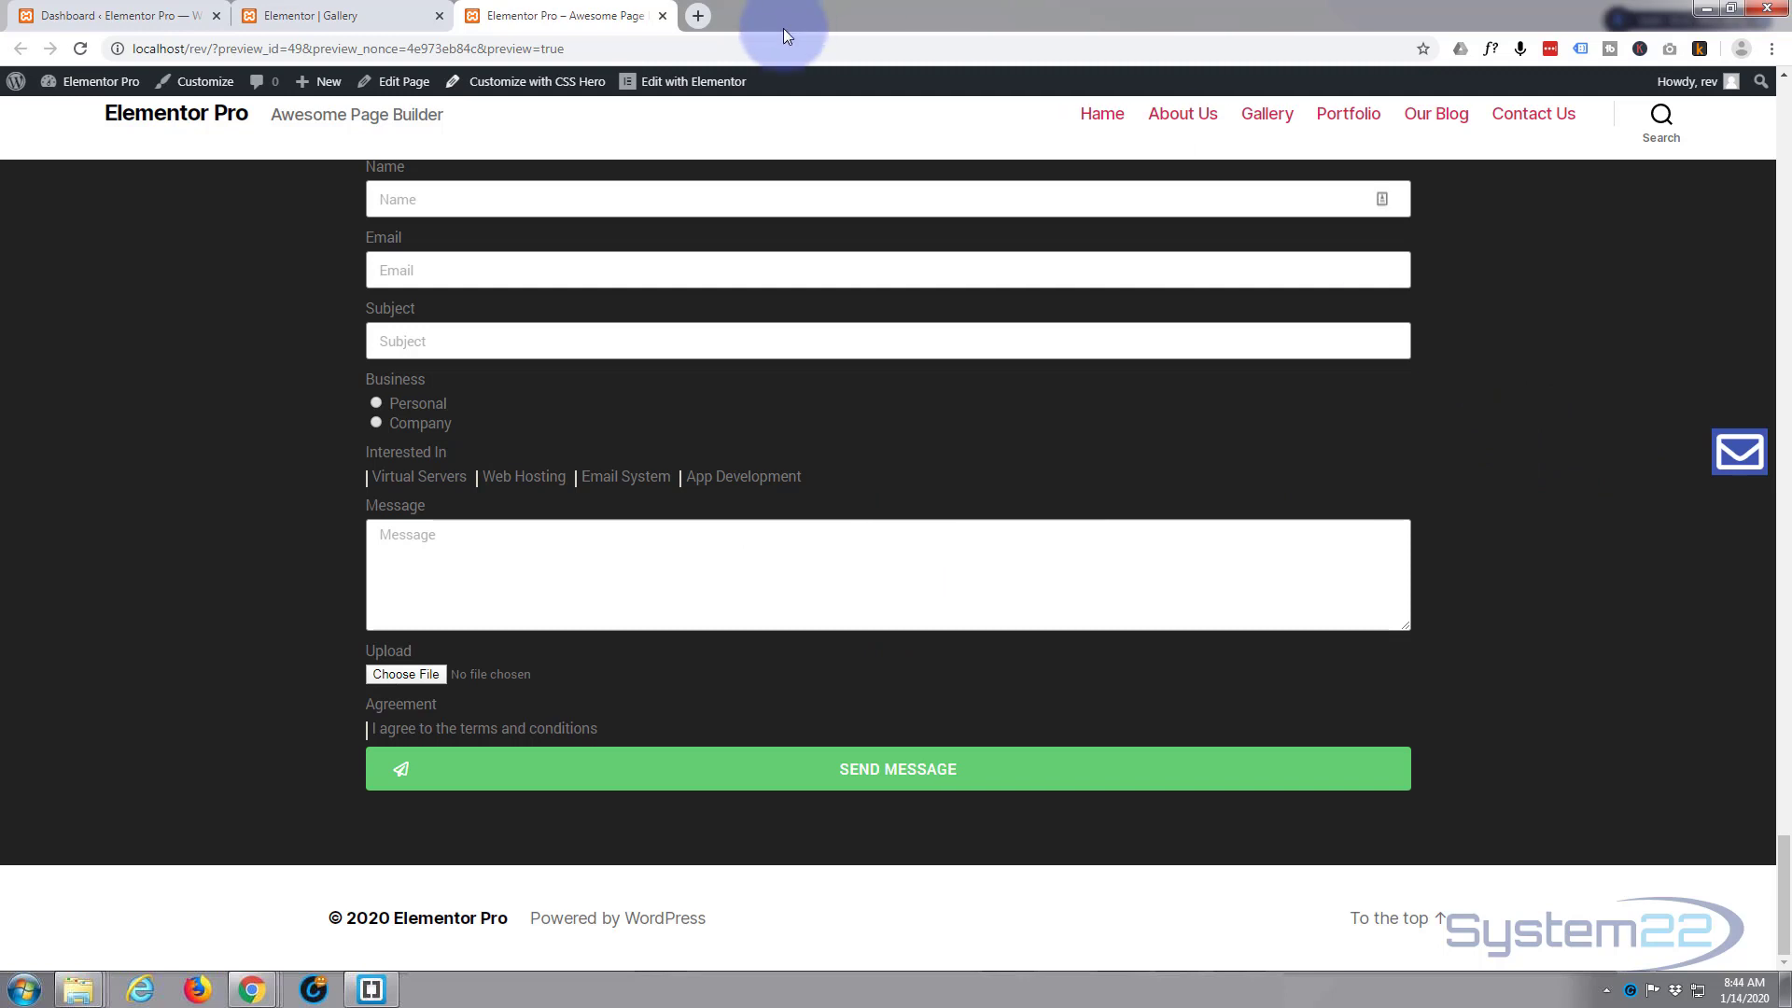
left_click(682, 84)
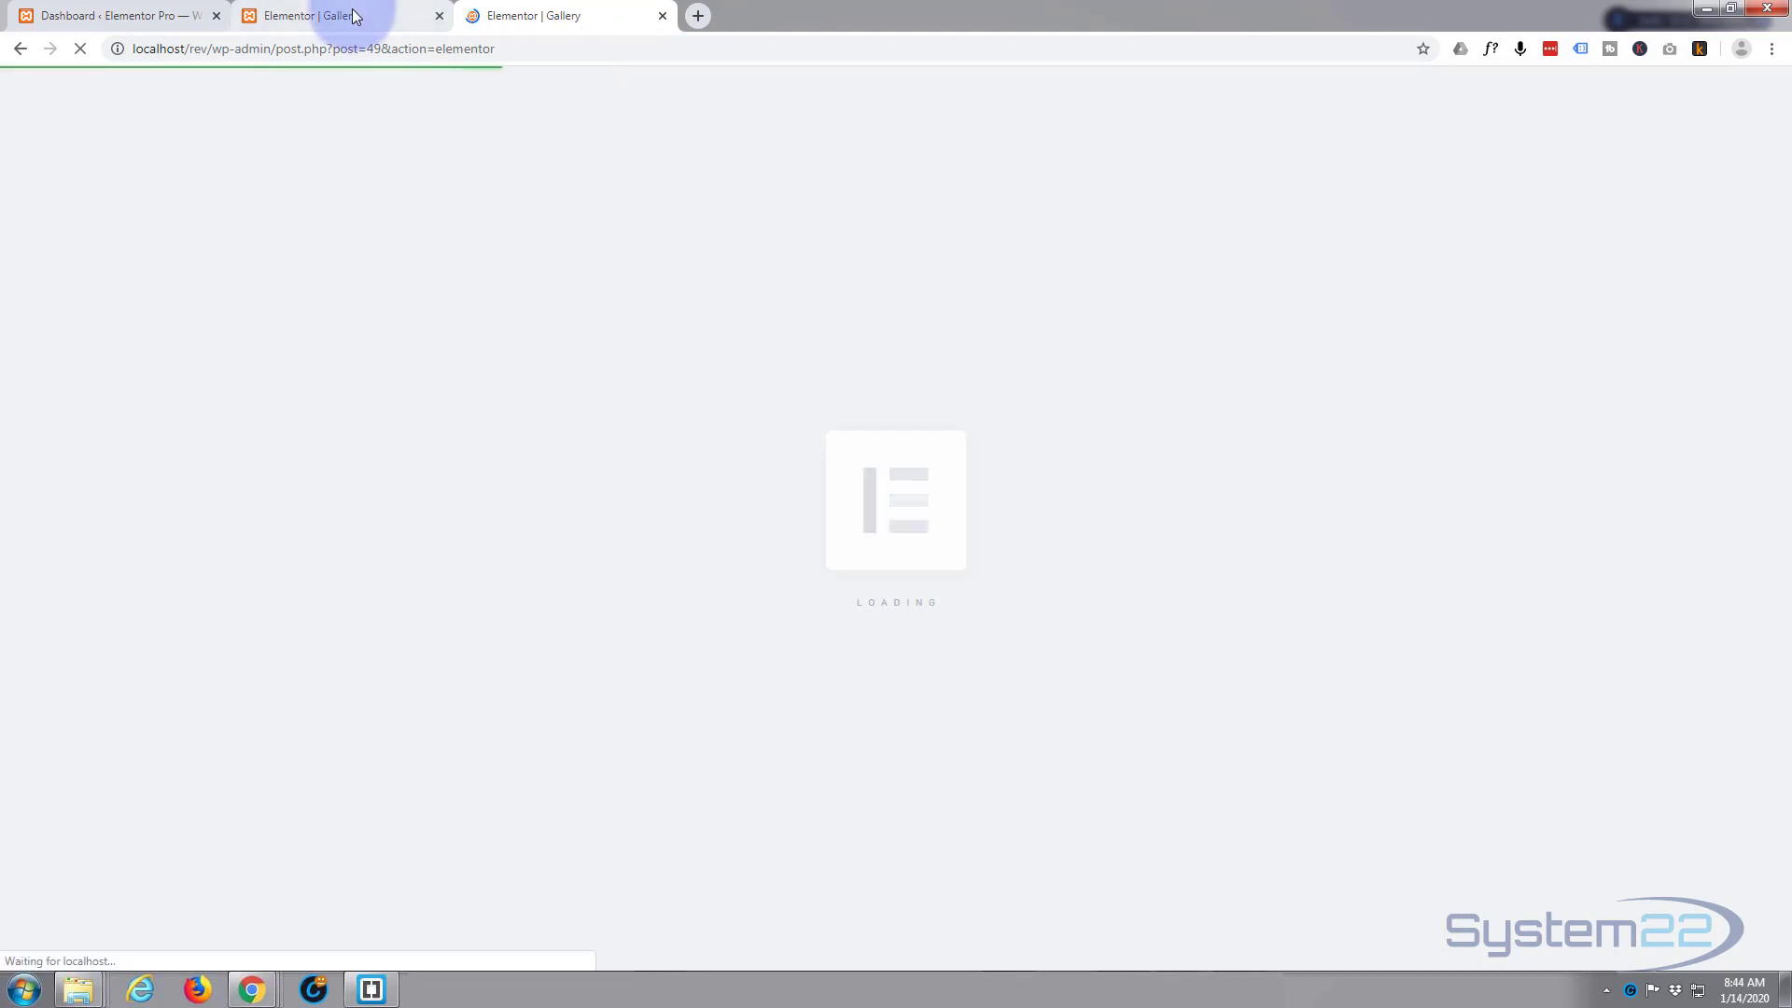
- From the WordPress Dashboard tab, go to Appearance > Customize
left_click(352, 11)
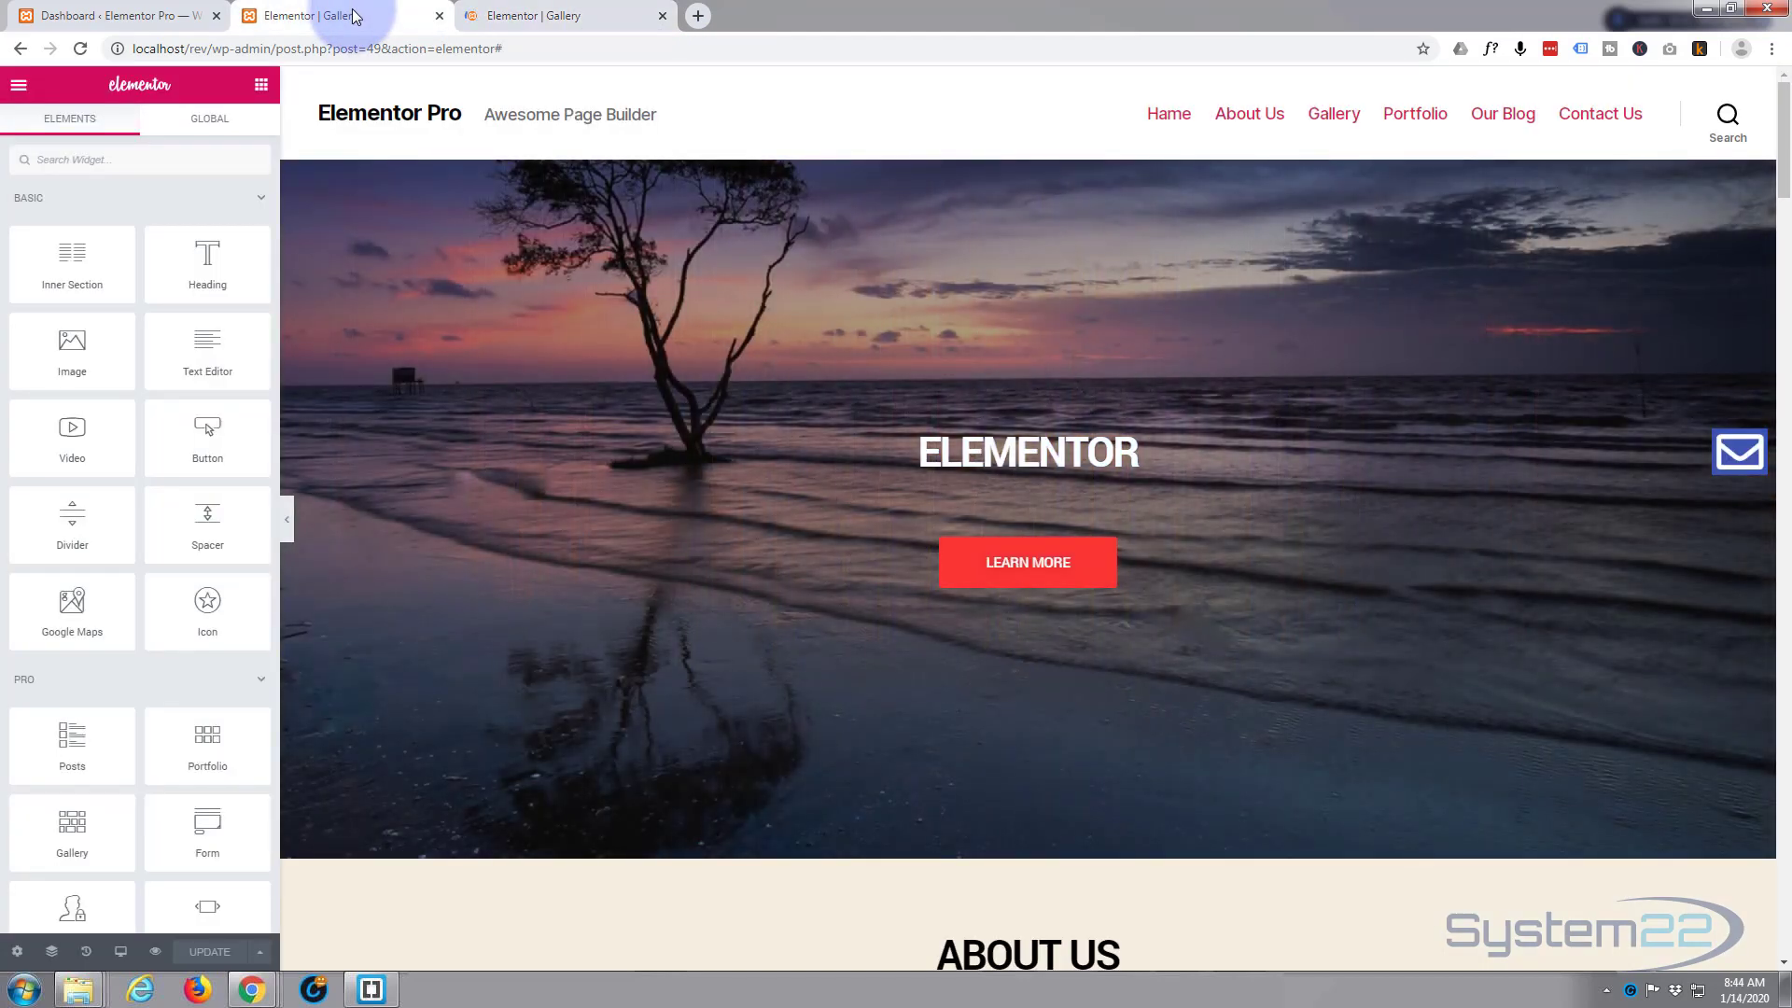
left_click(119, 11)
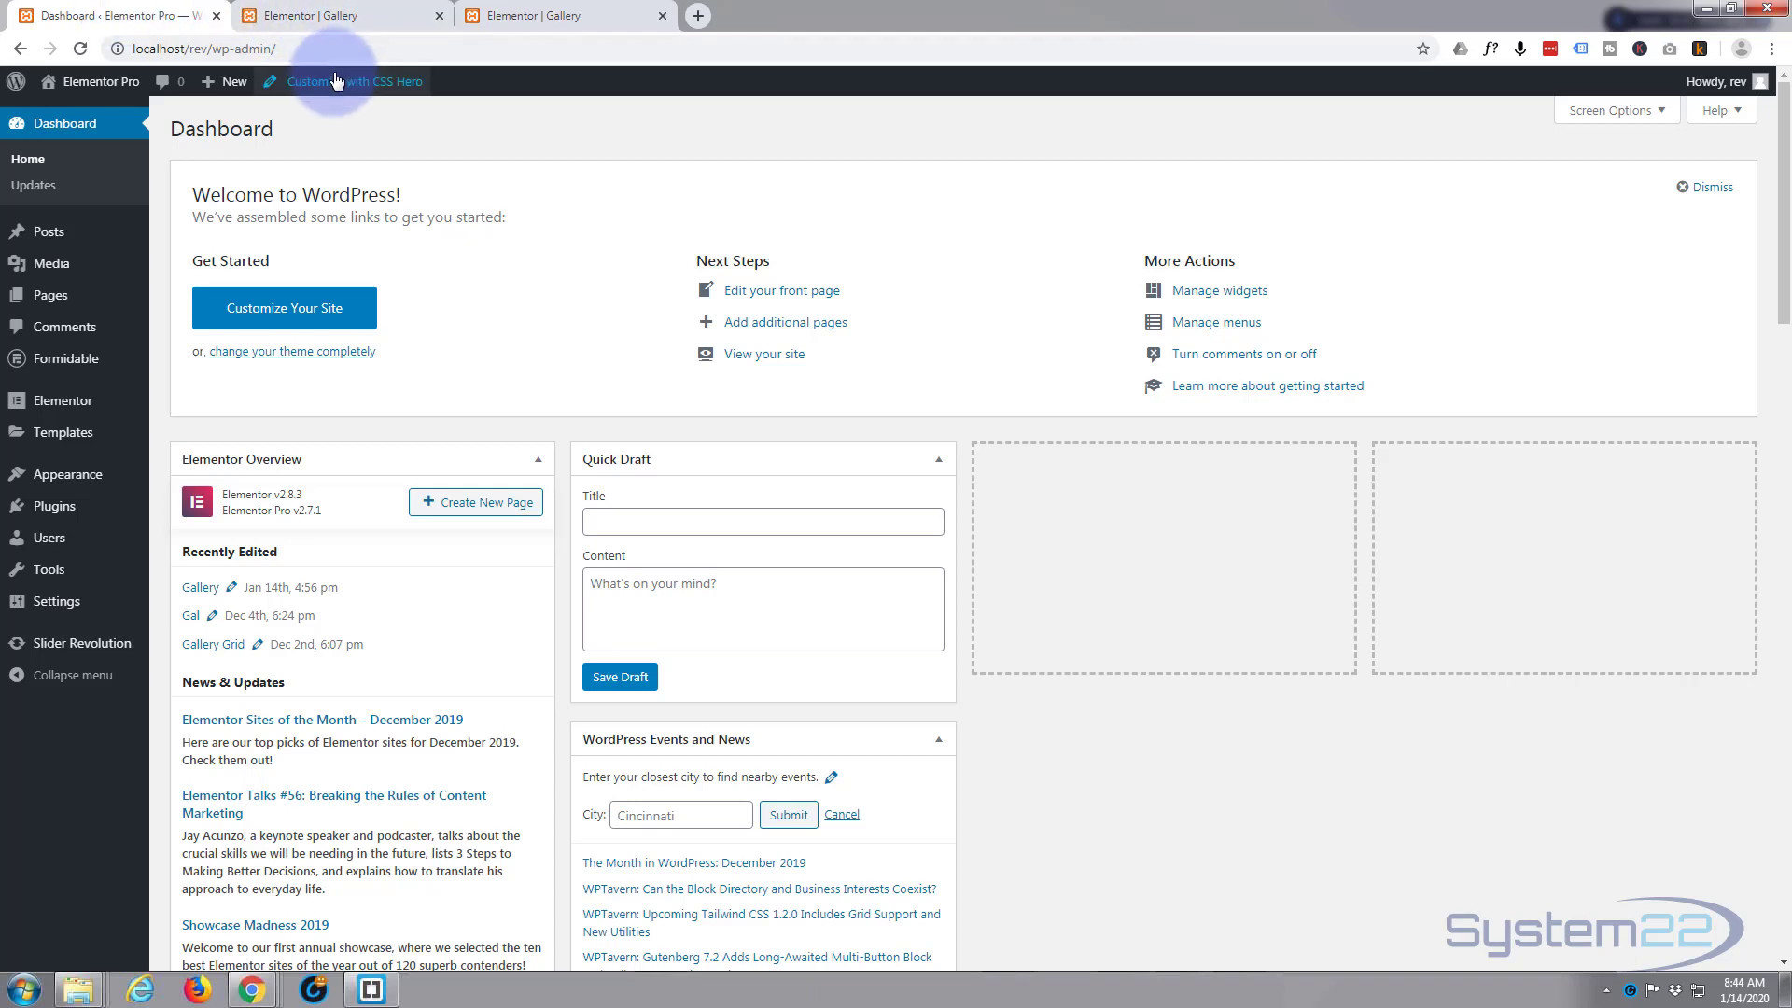
mouse_move(220, 93)
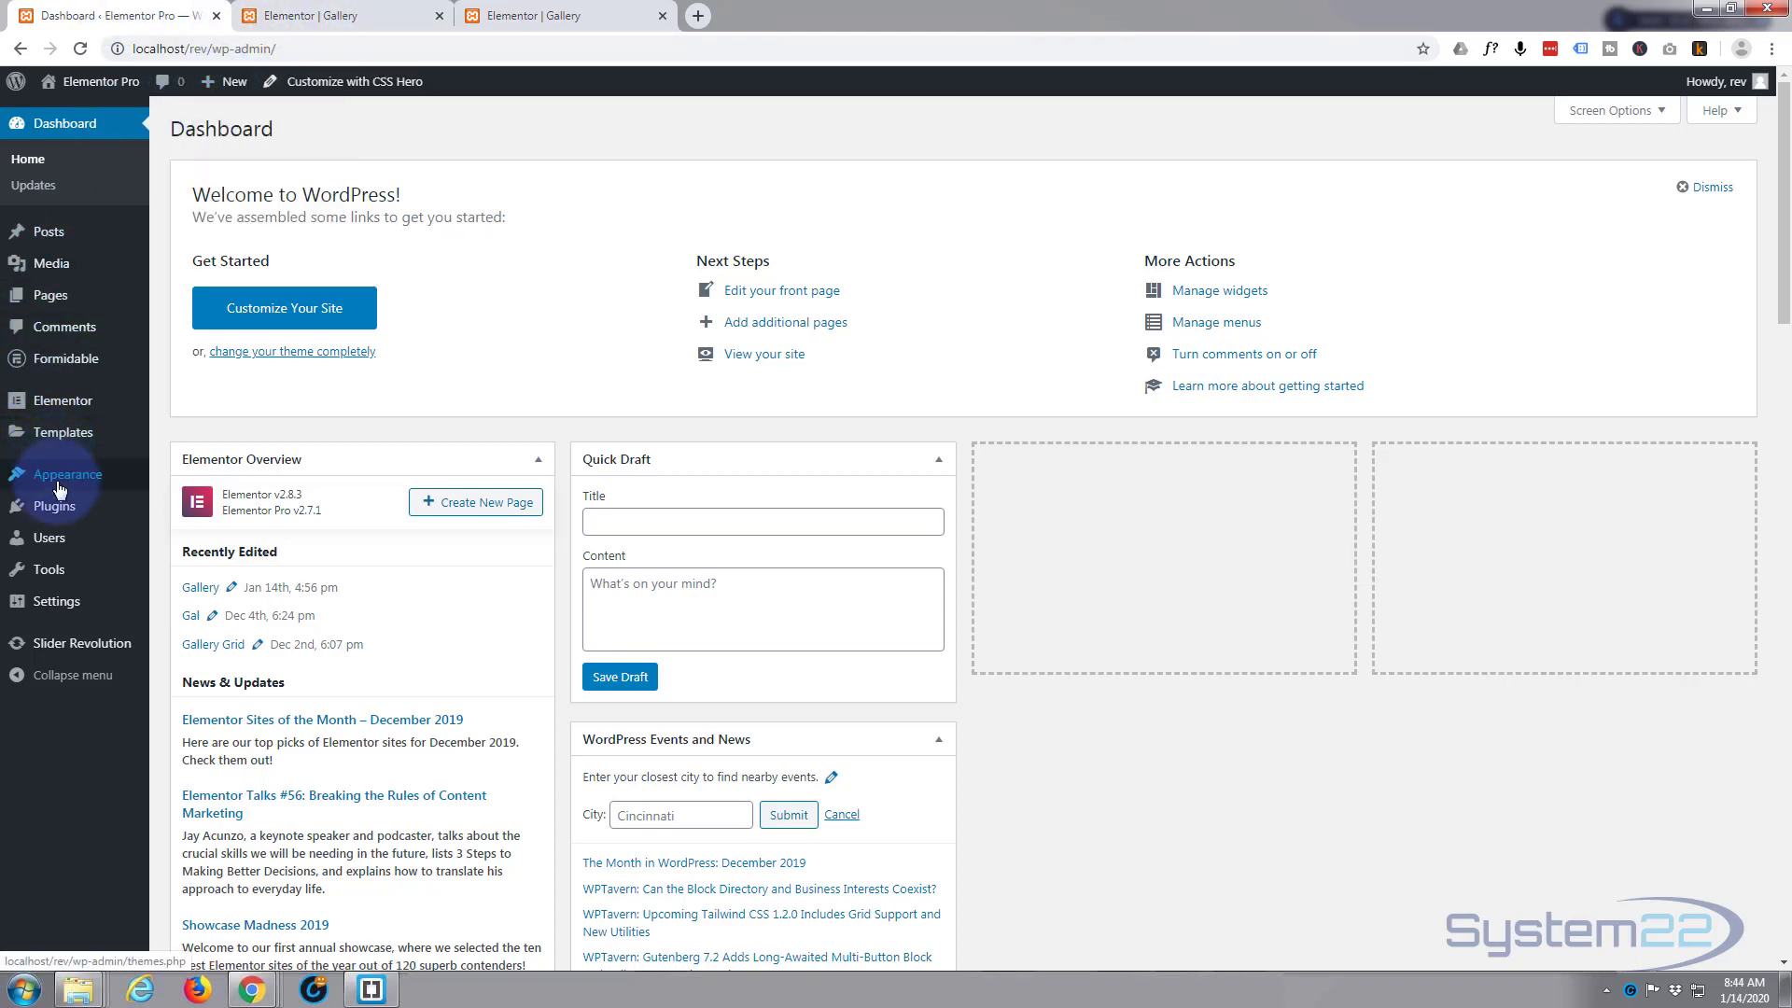
mouse_move(75, 474)
left_click(217, 513)
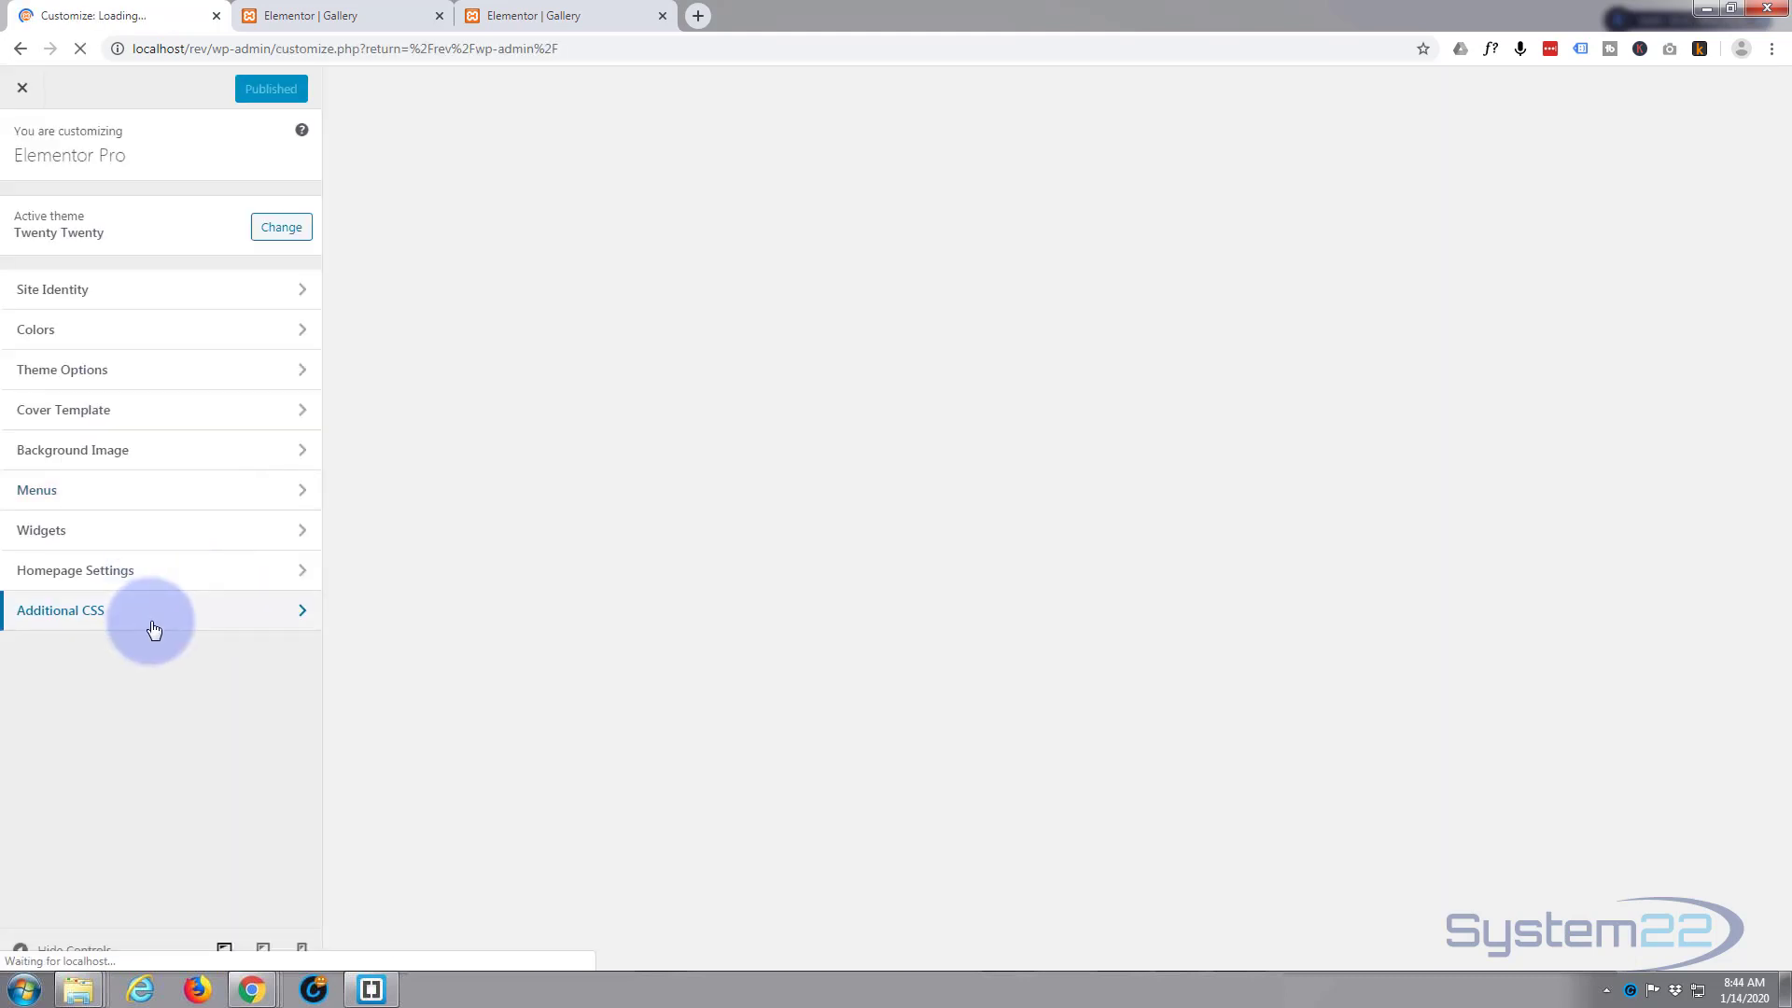
- In Additional CSS, delete the slide-in form rules from line 10 to the end and publish
left_click(154, 627)
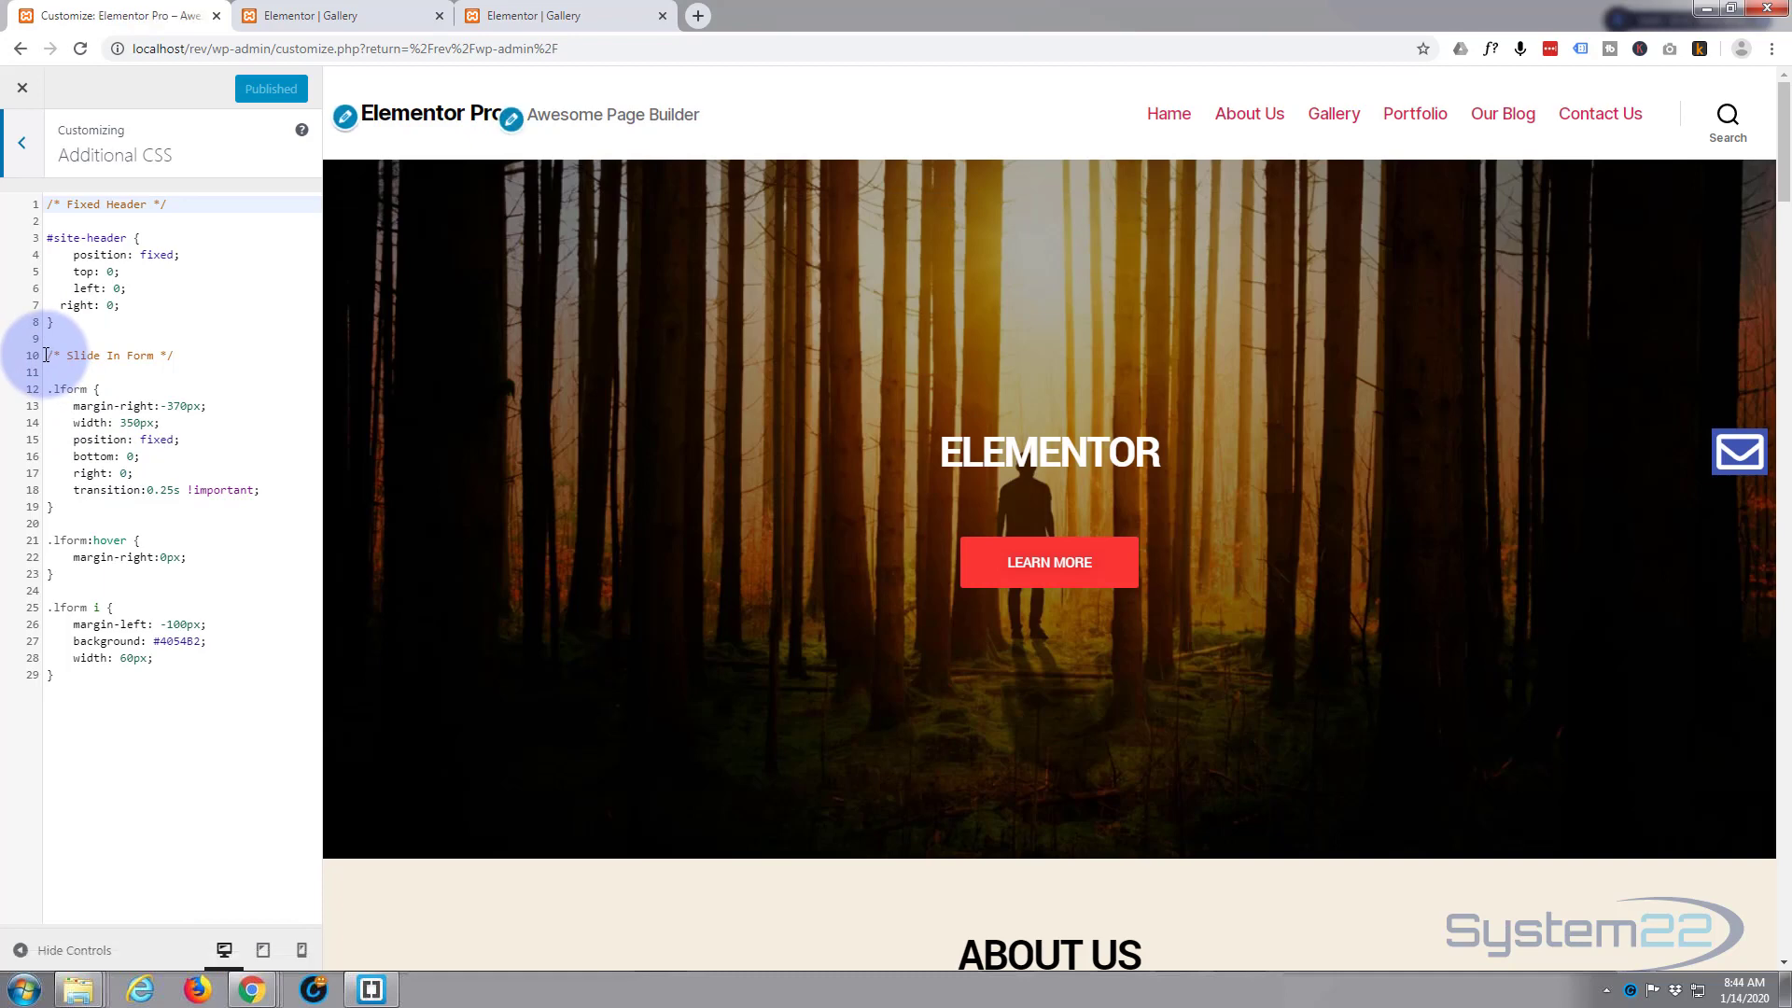
left_click(46, 355)
left_click_drag(45, 355, 124, 684)
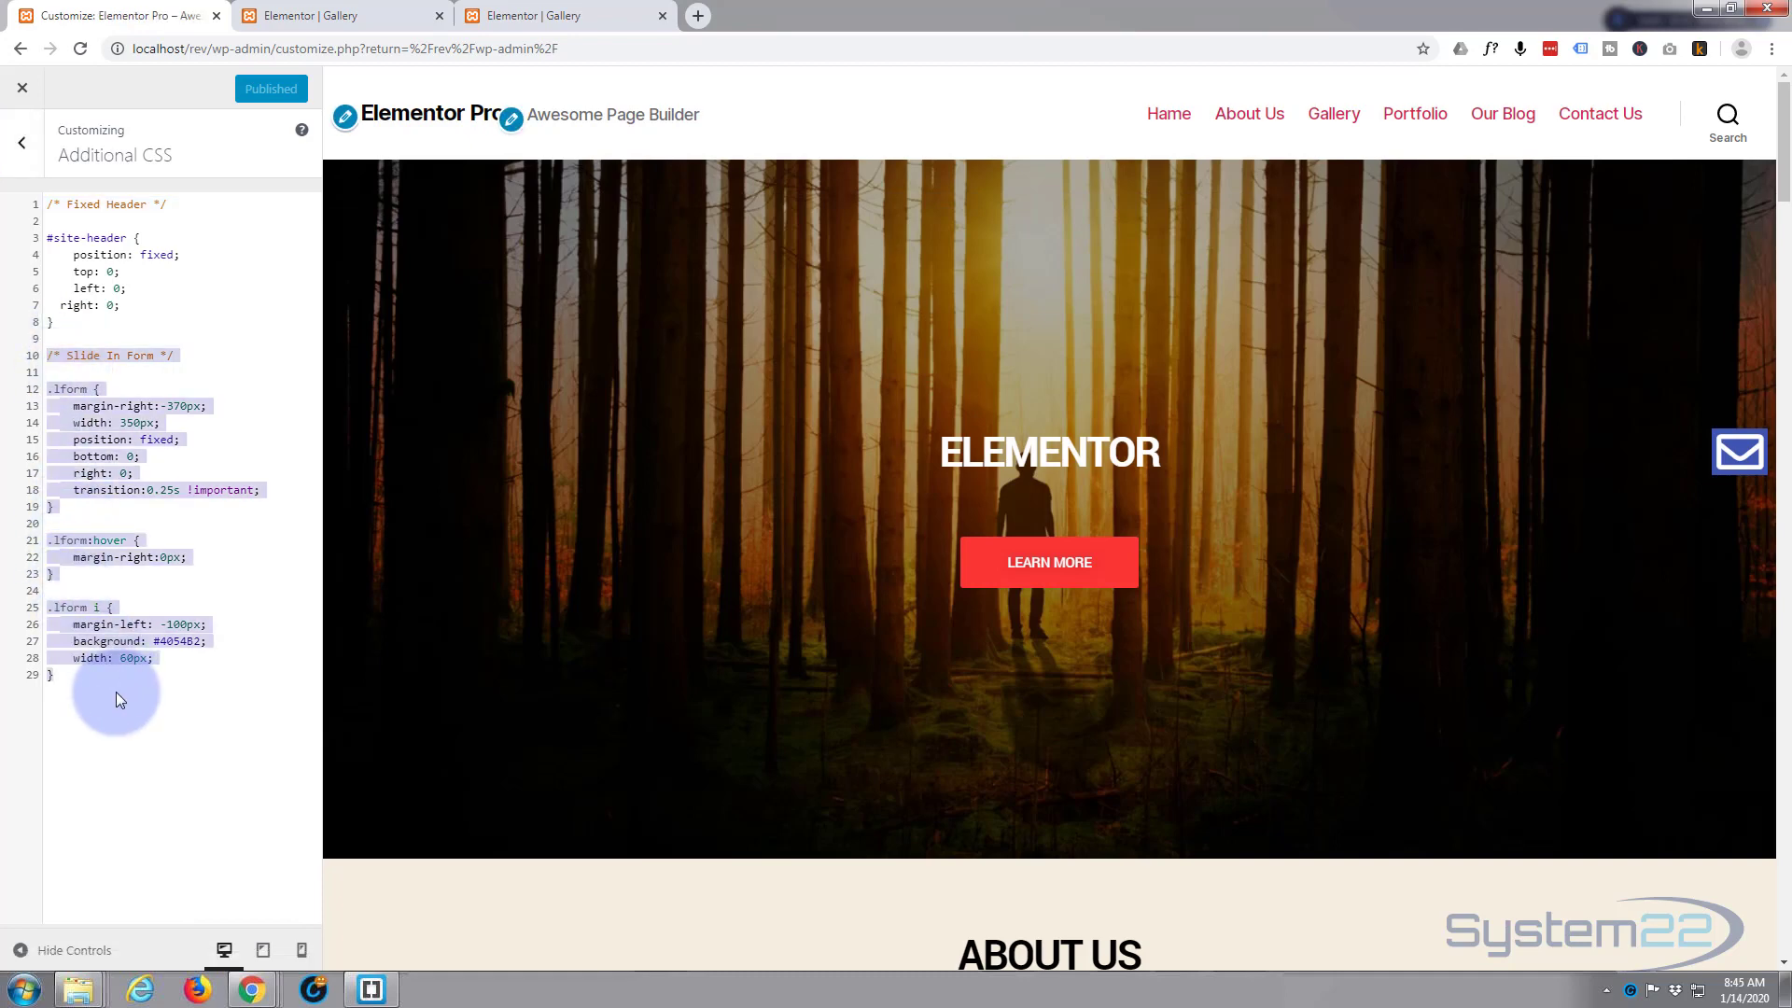
key("BackSpace")
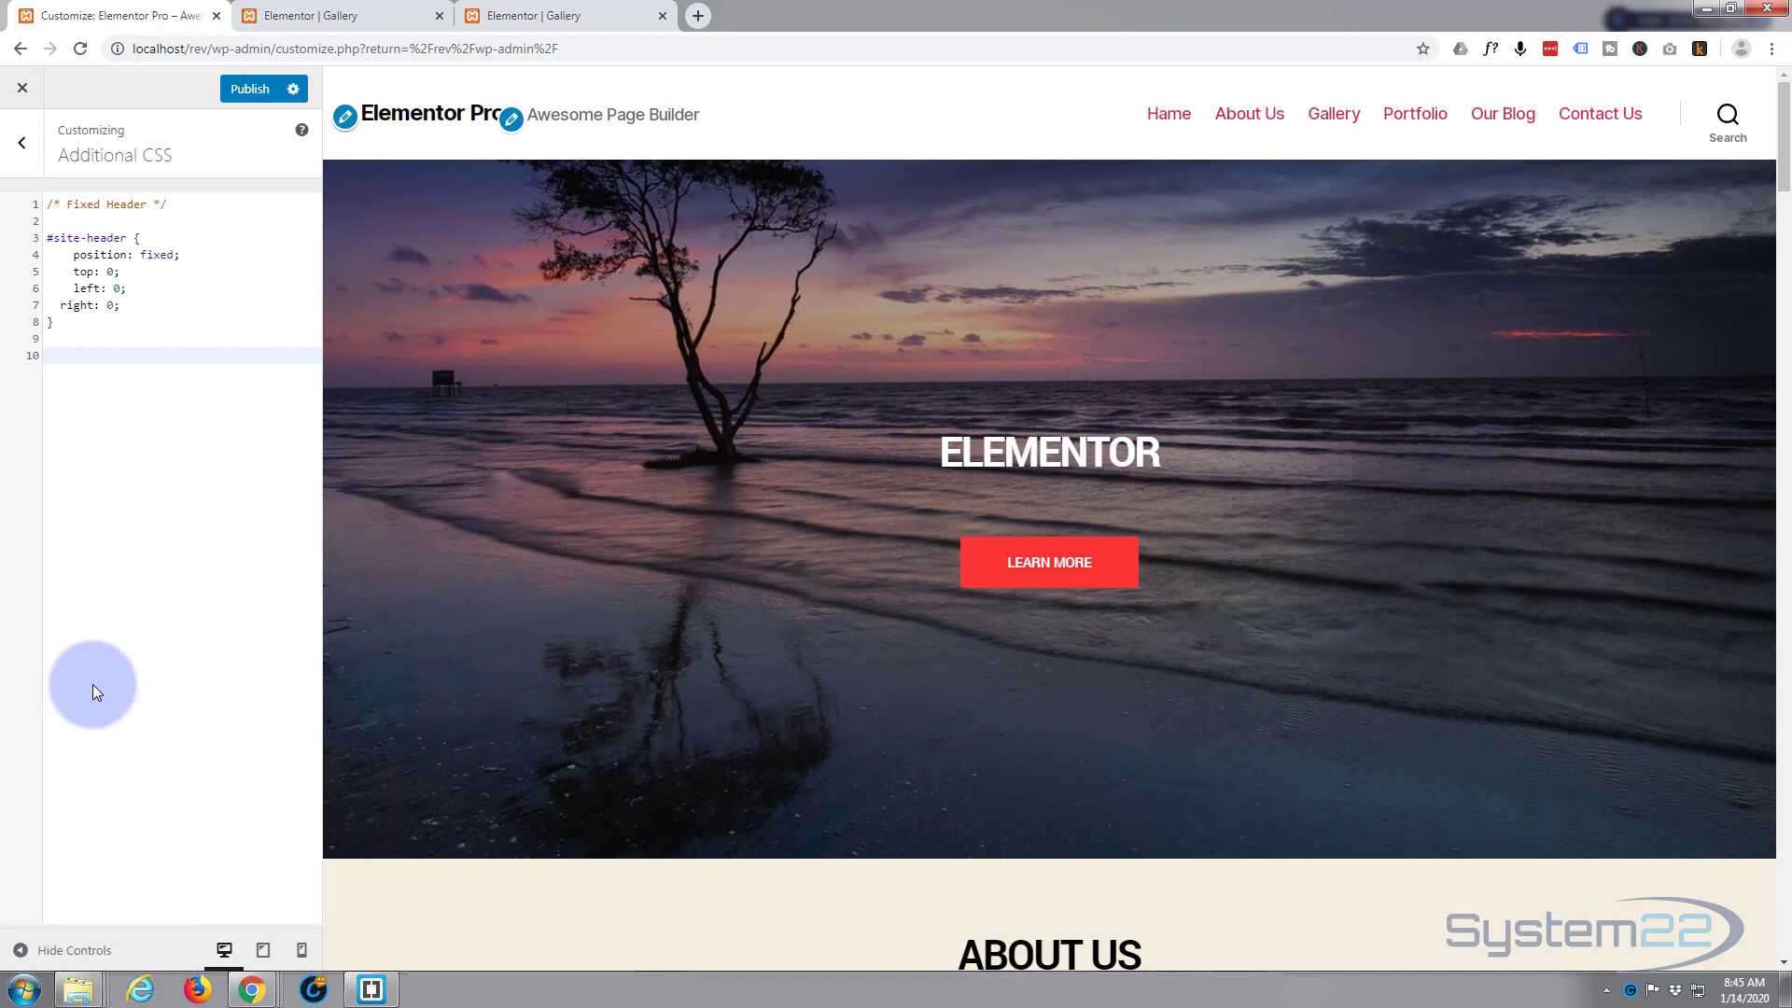
left_click(246, 87)
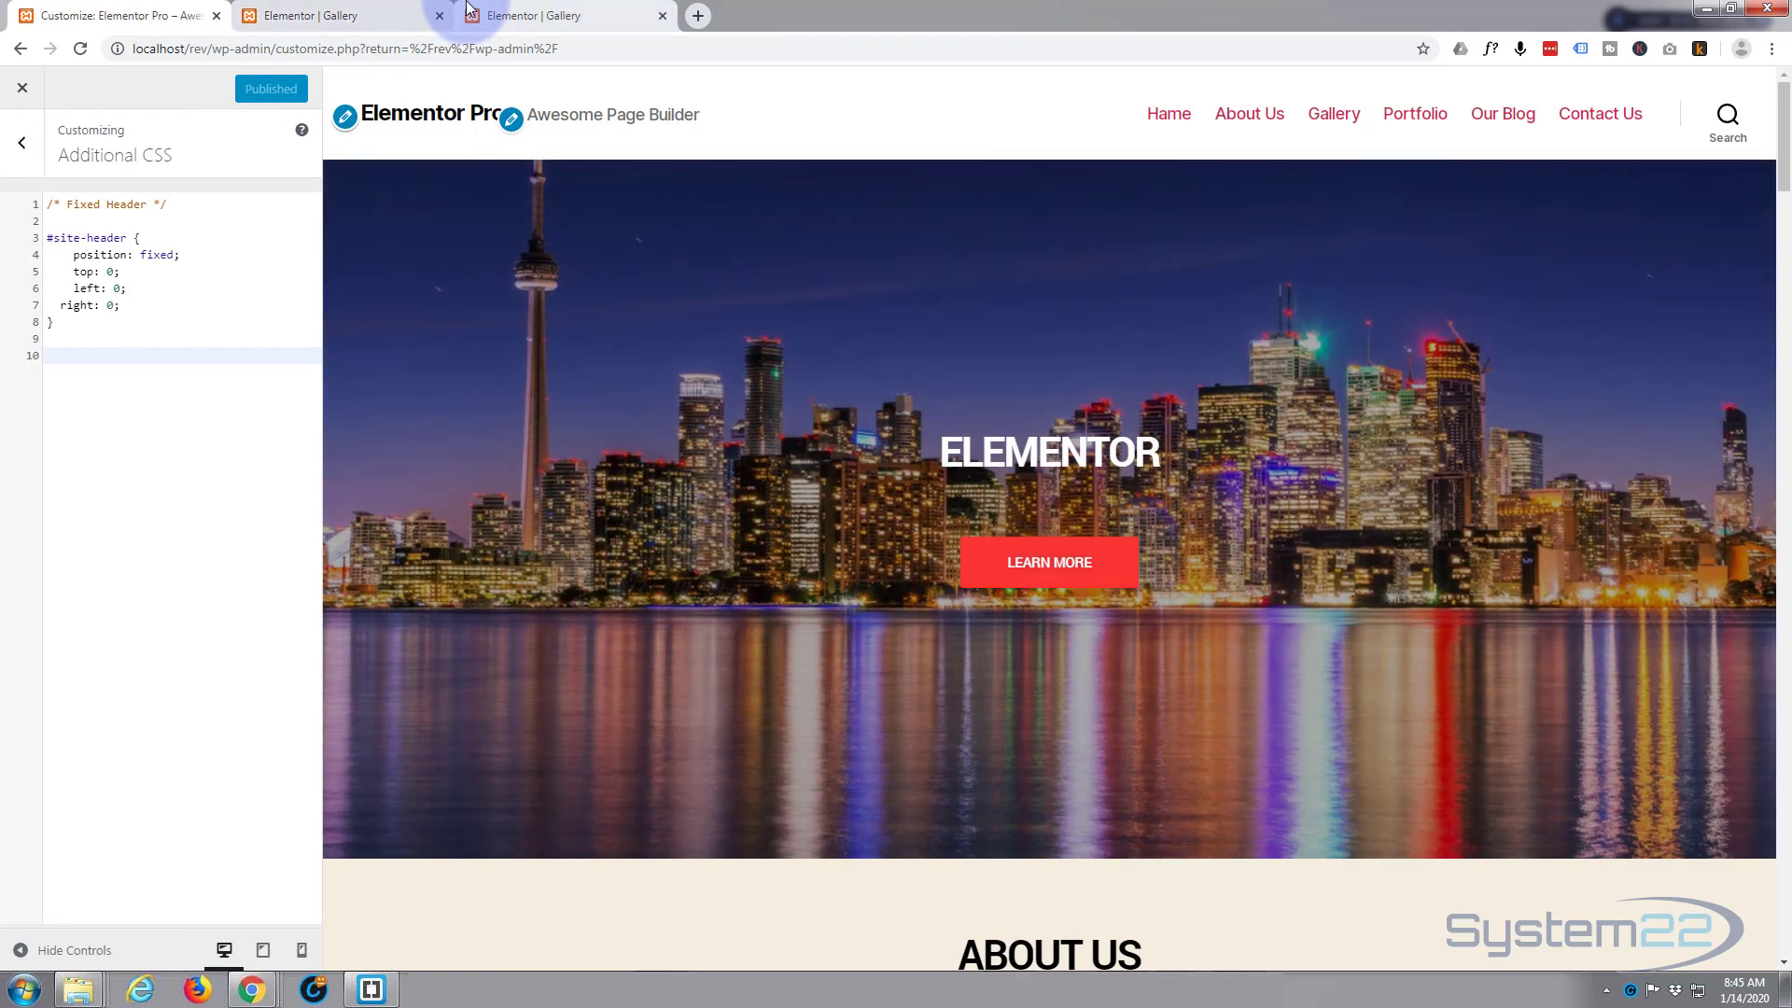
- In the Elementor editor tab, delete the Reach Out envelope slide-in section
left_click(524, 17)
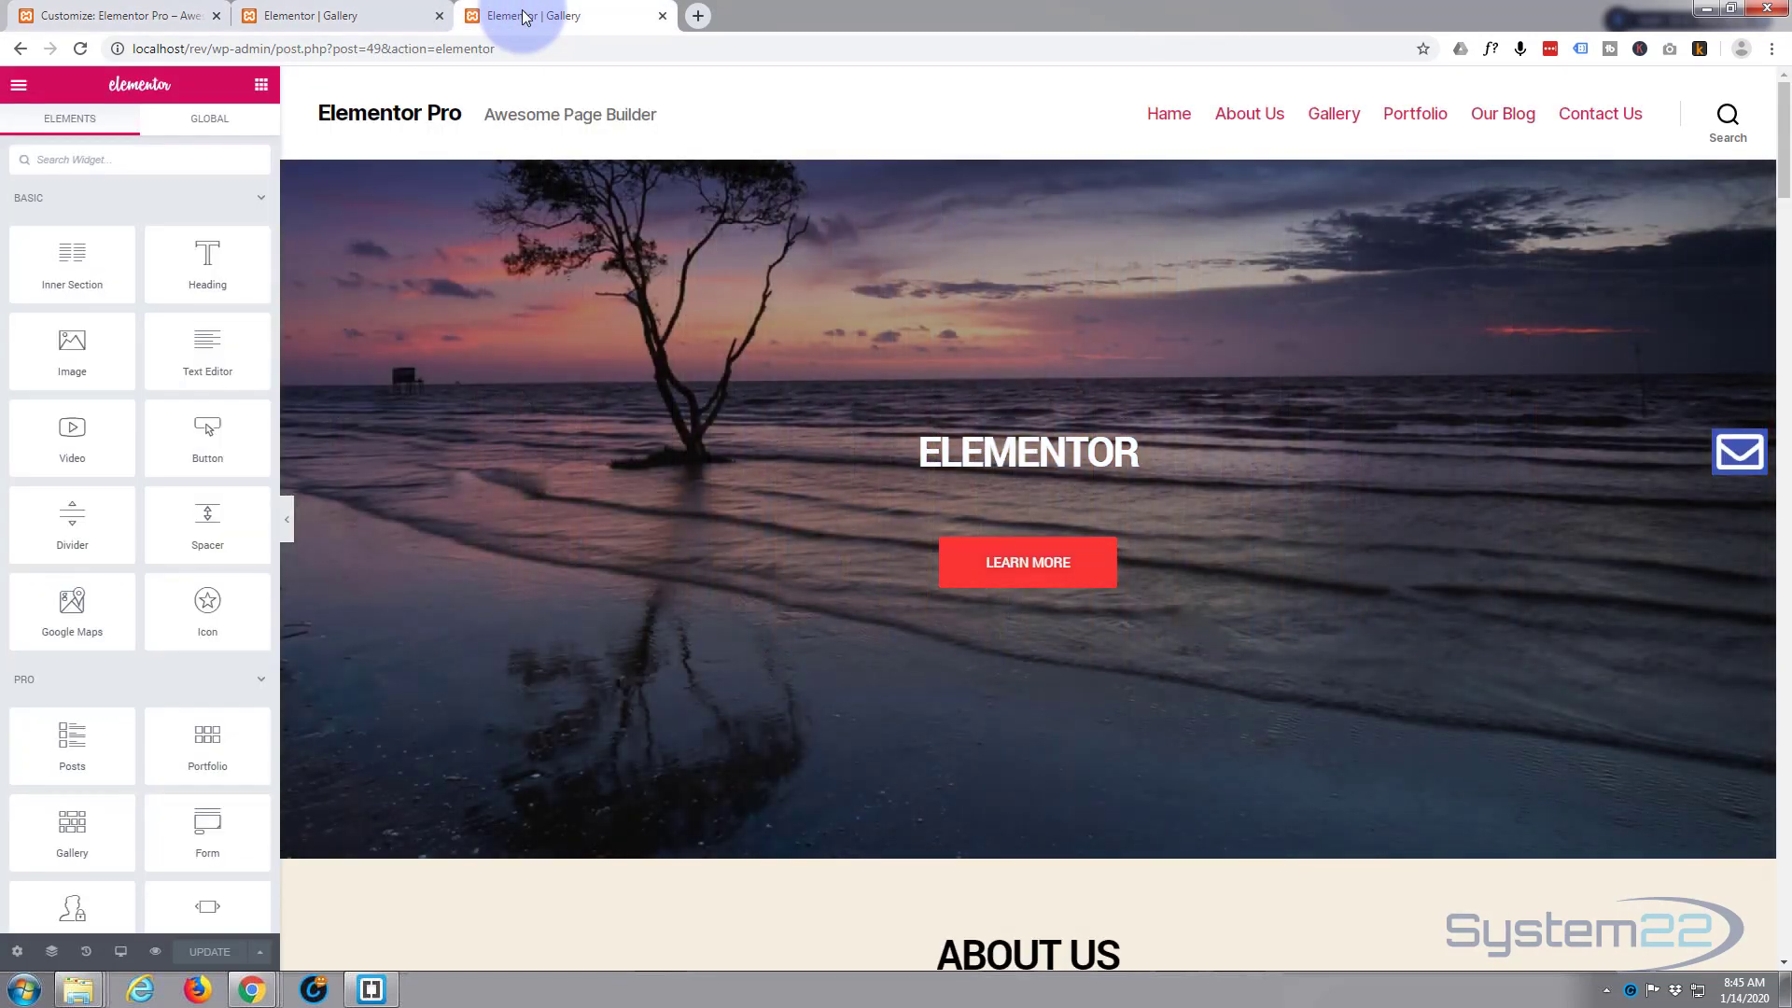
middle_click(408, 21)
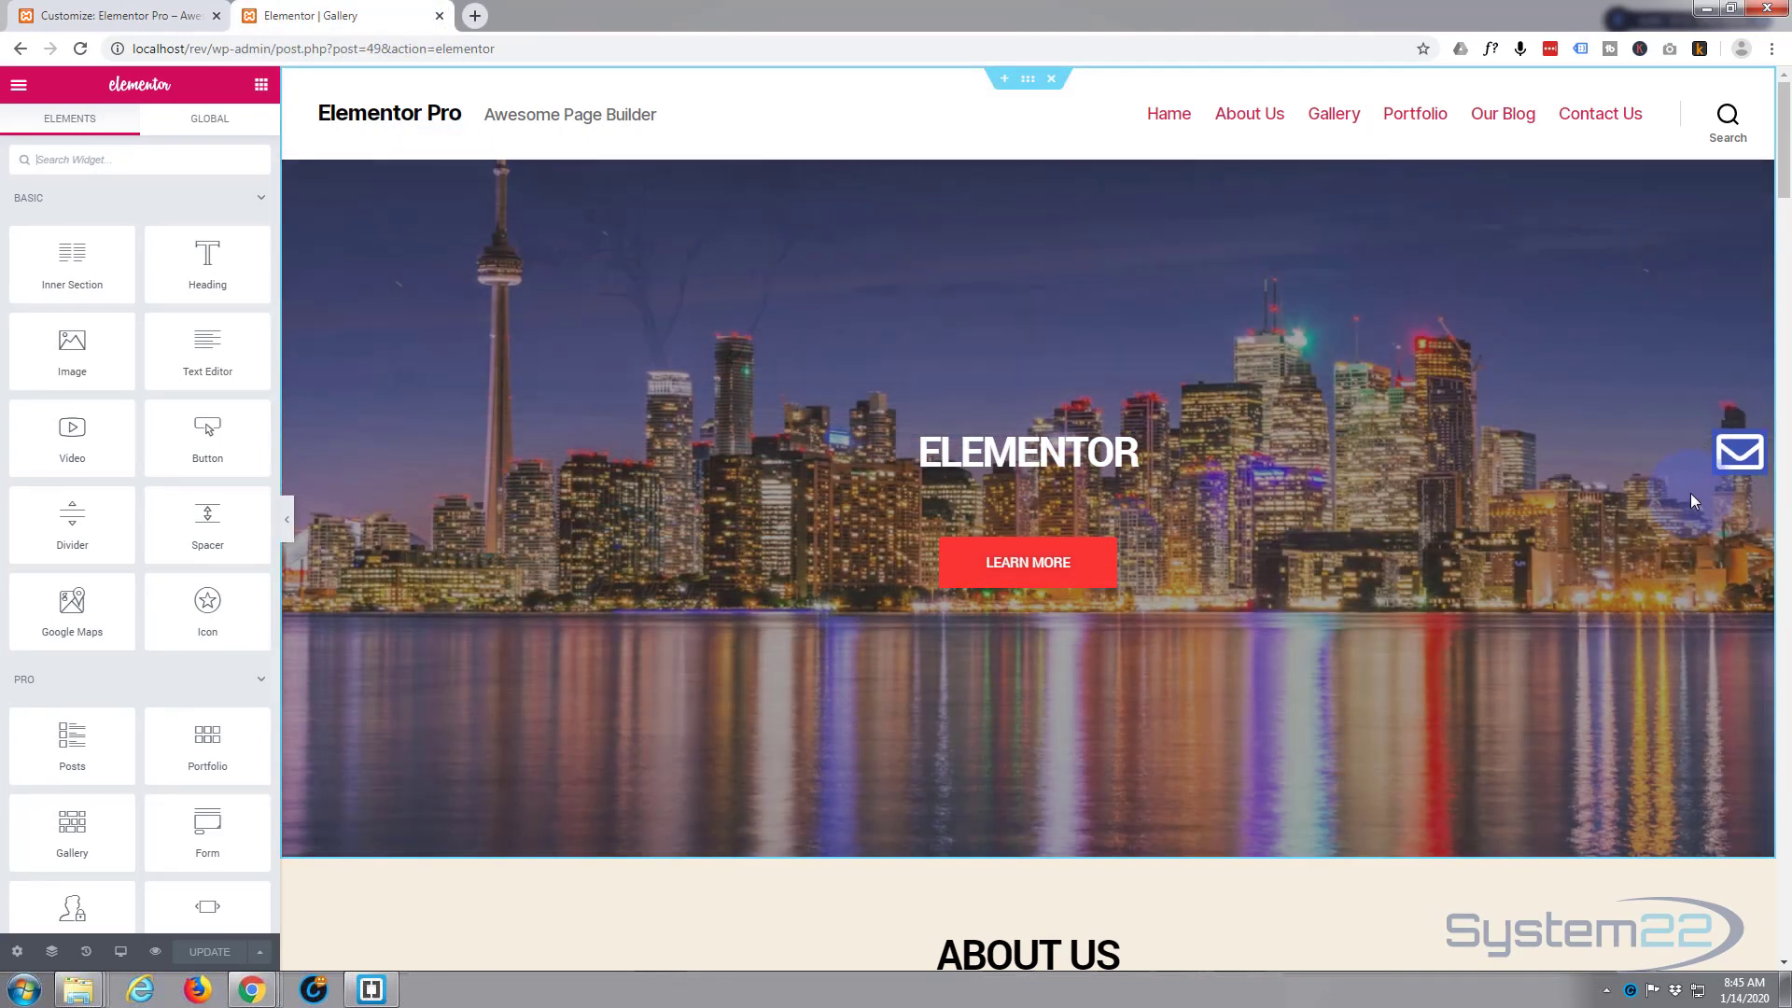
left_click(1740, 451)
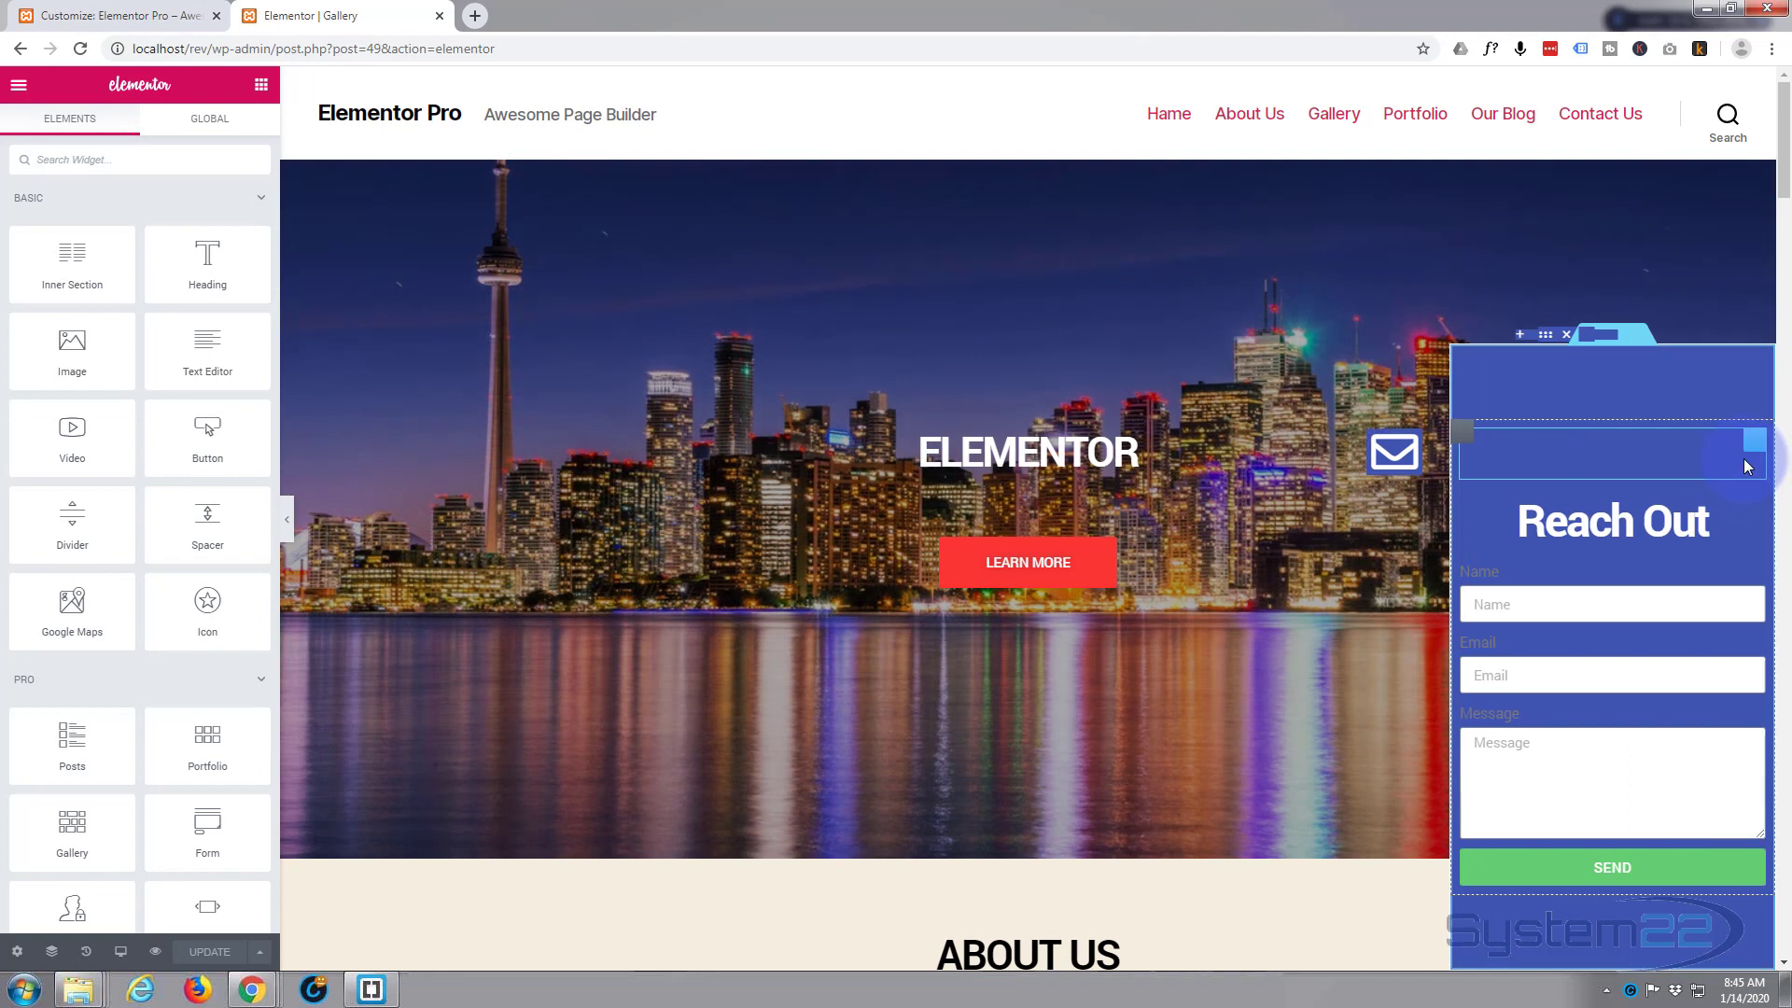
left_click(1605, 338)
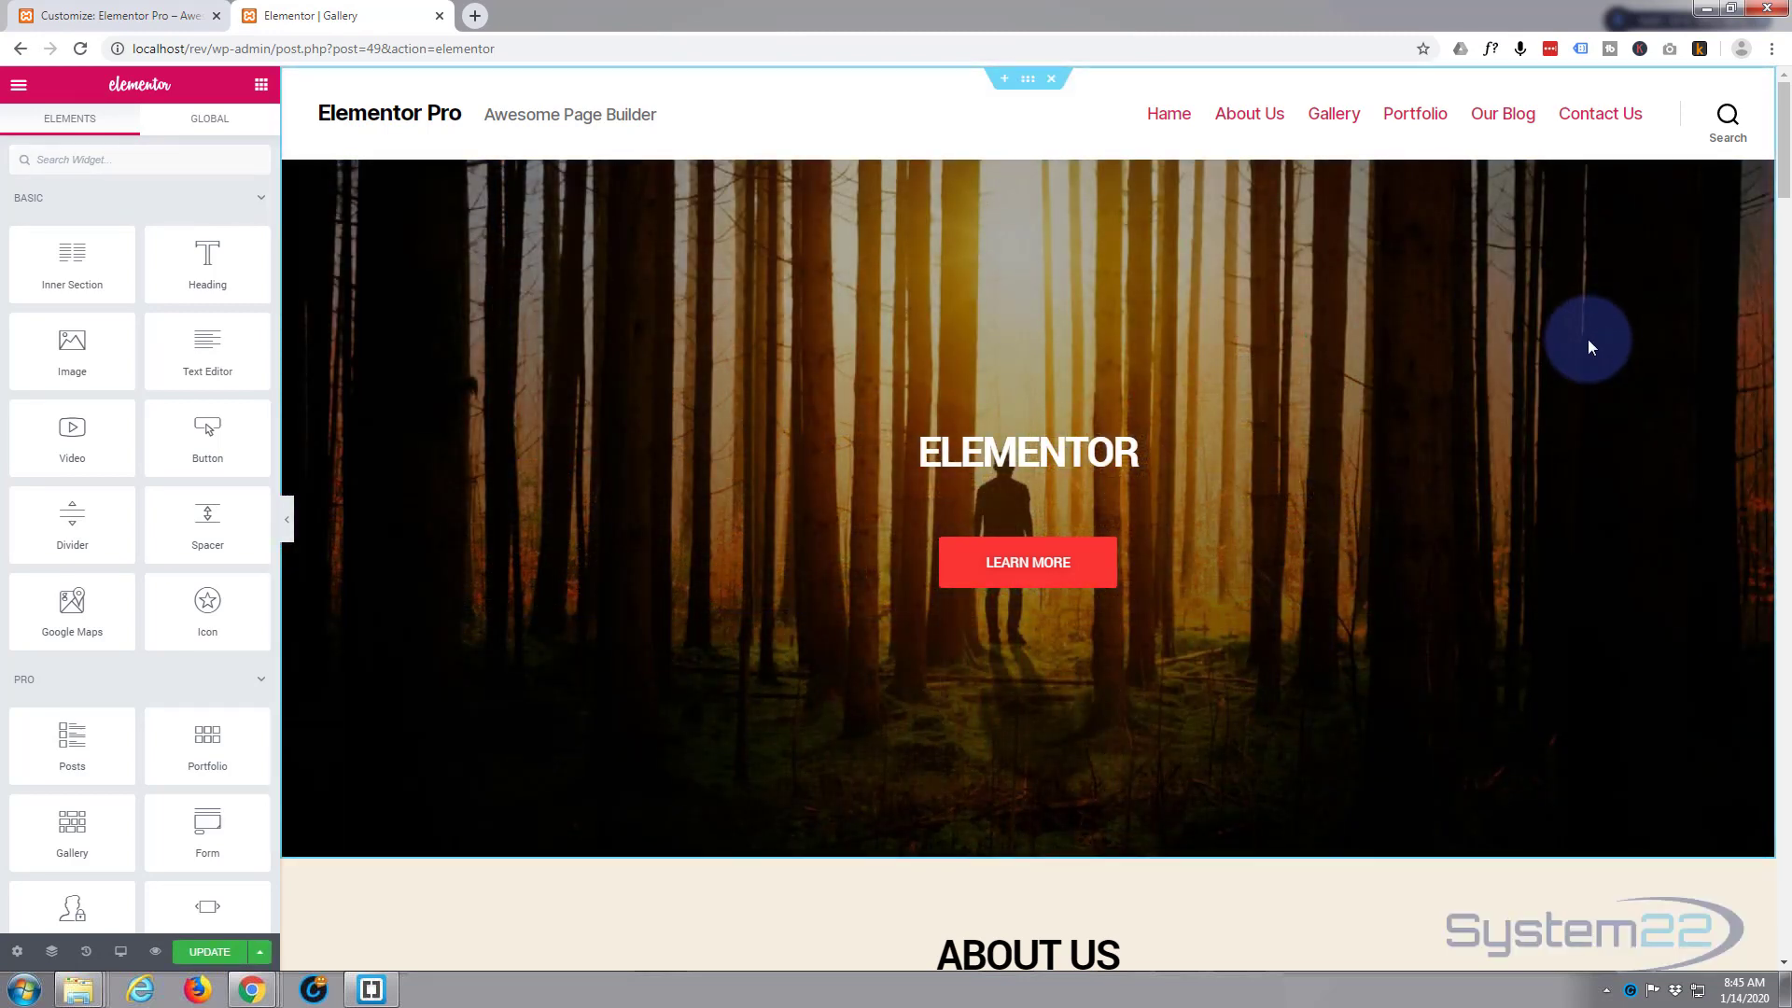
- Update the page and scroll to the bottom of the preview
left_click(218, 953)
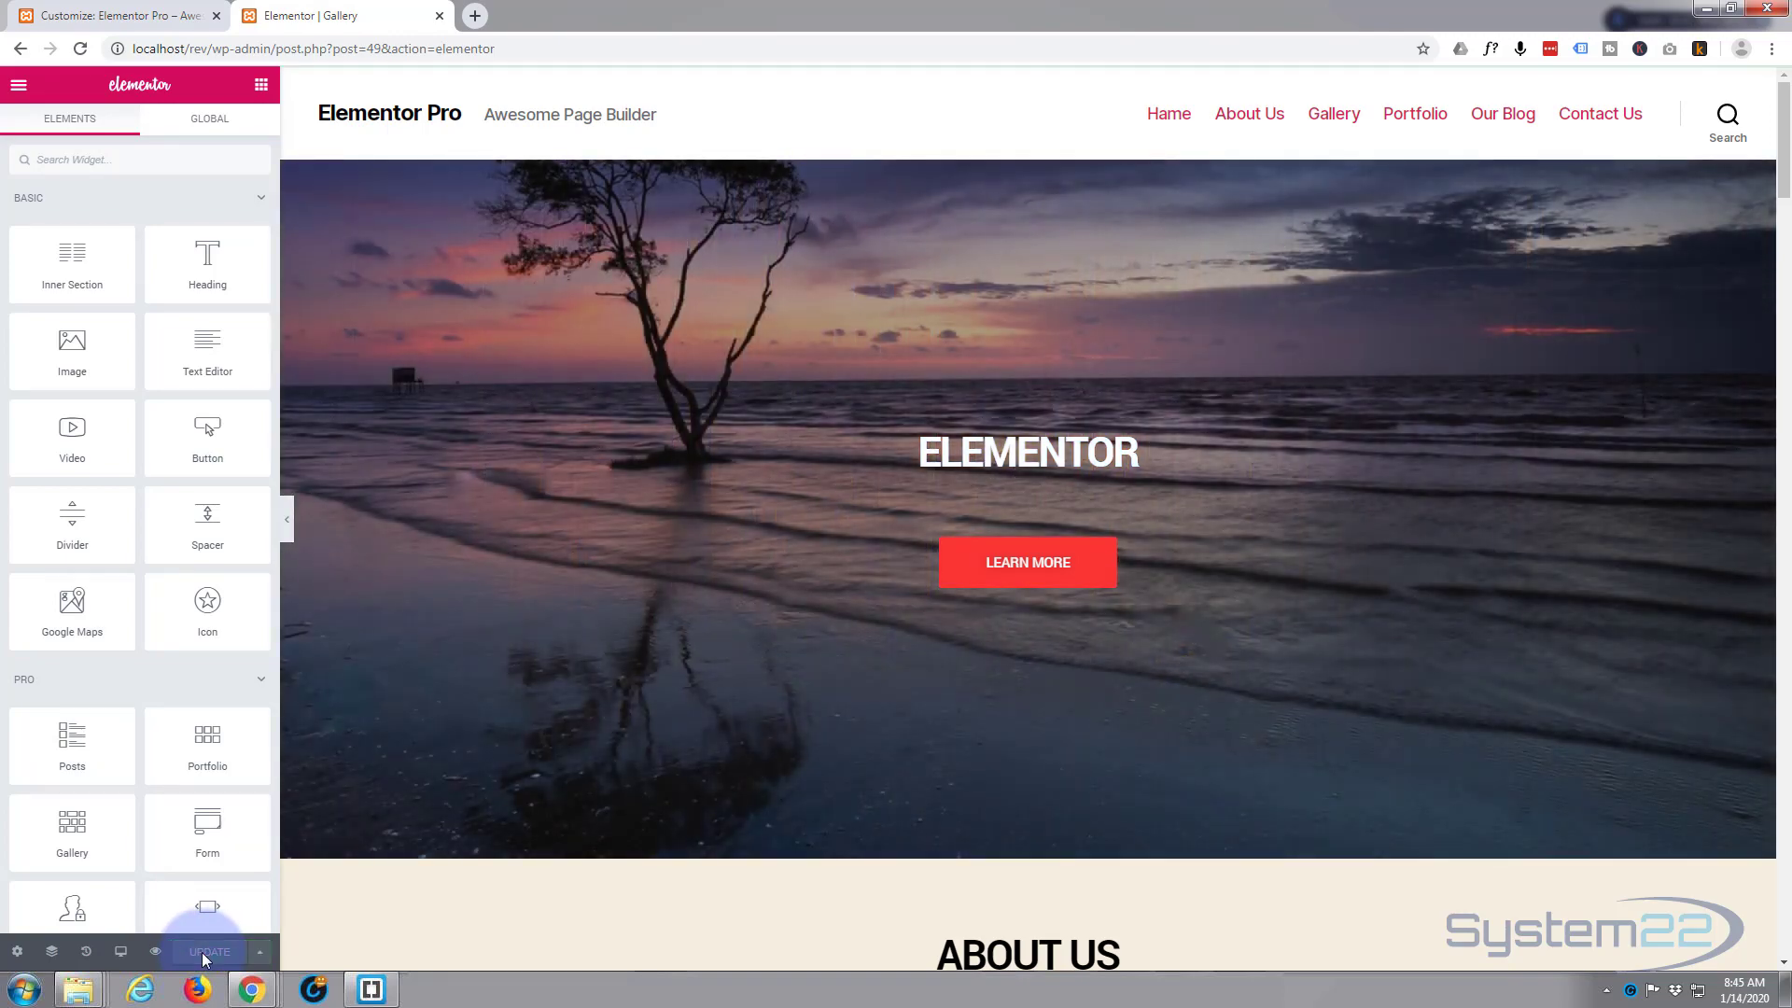
scroll(435, 612, "down", 3)
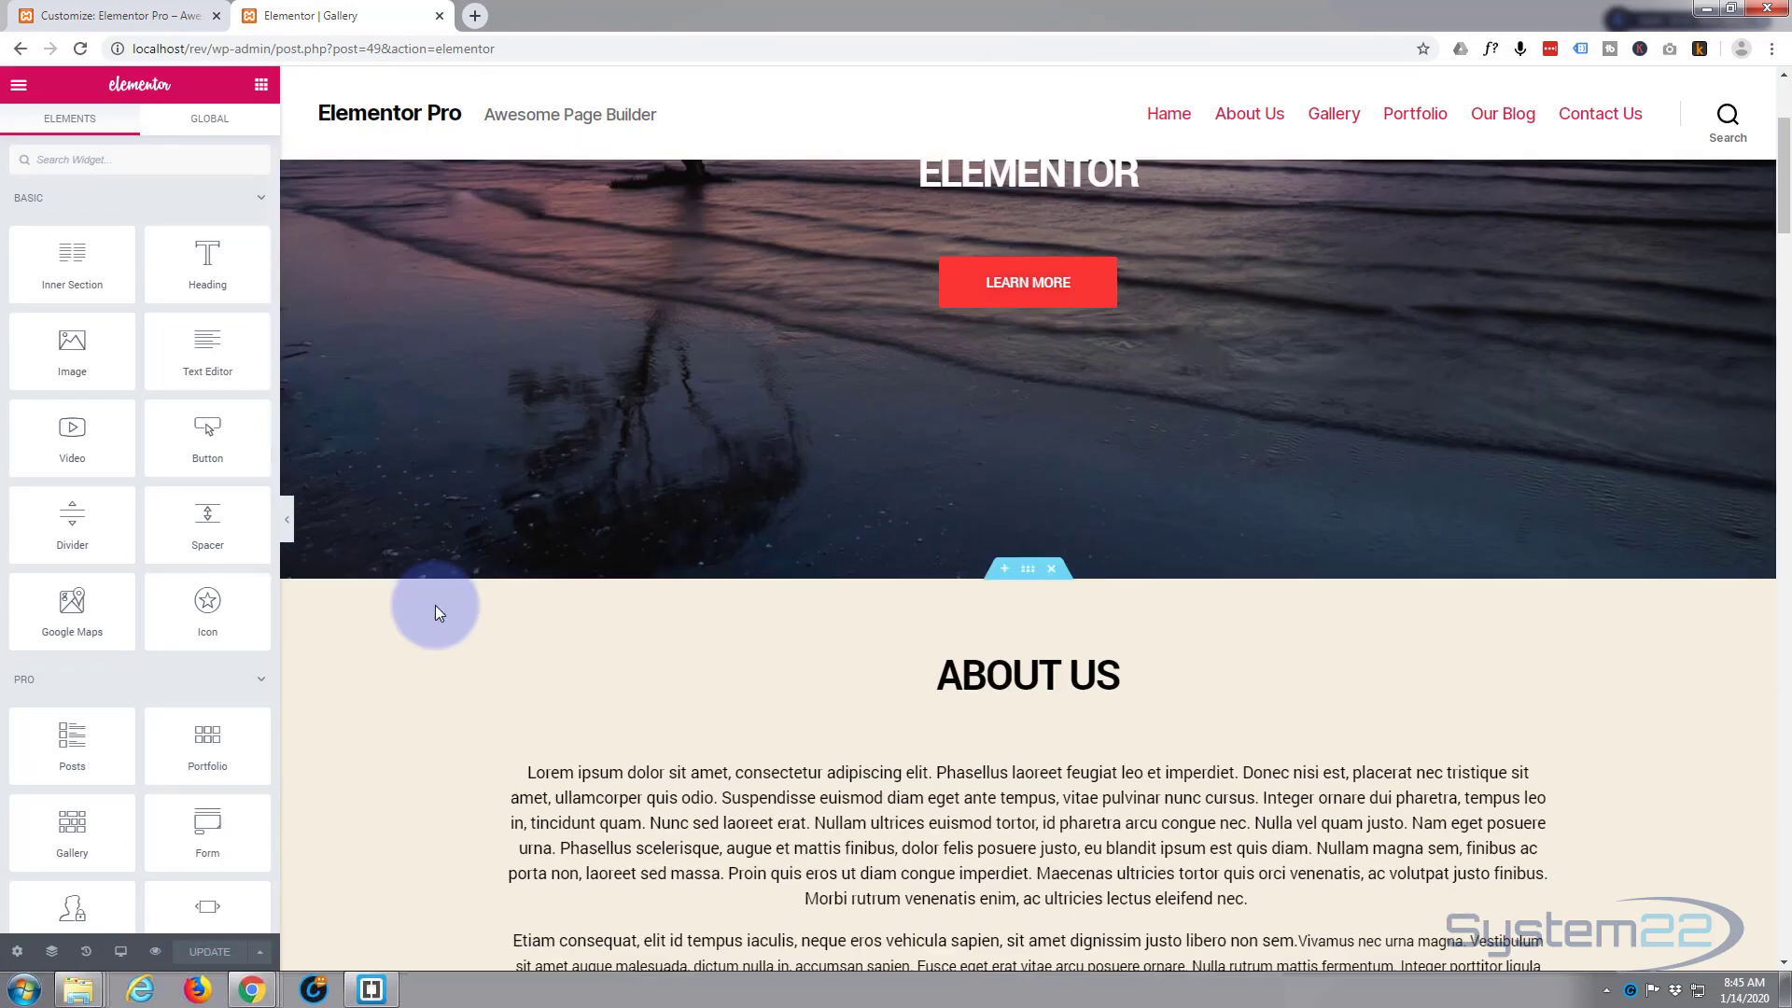
scroll(435, 605, "down", 15)
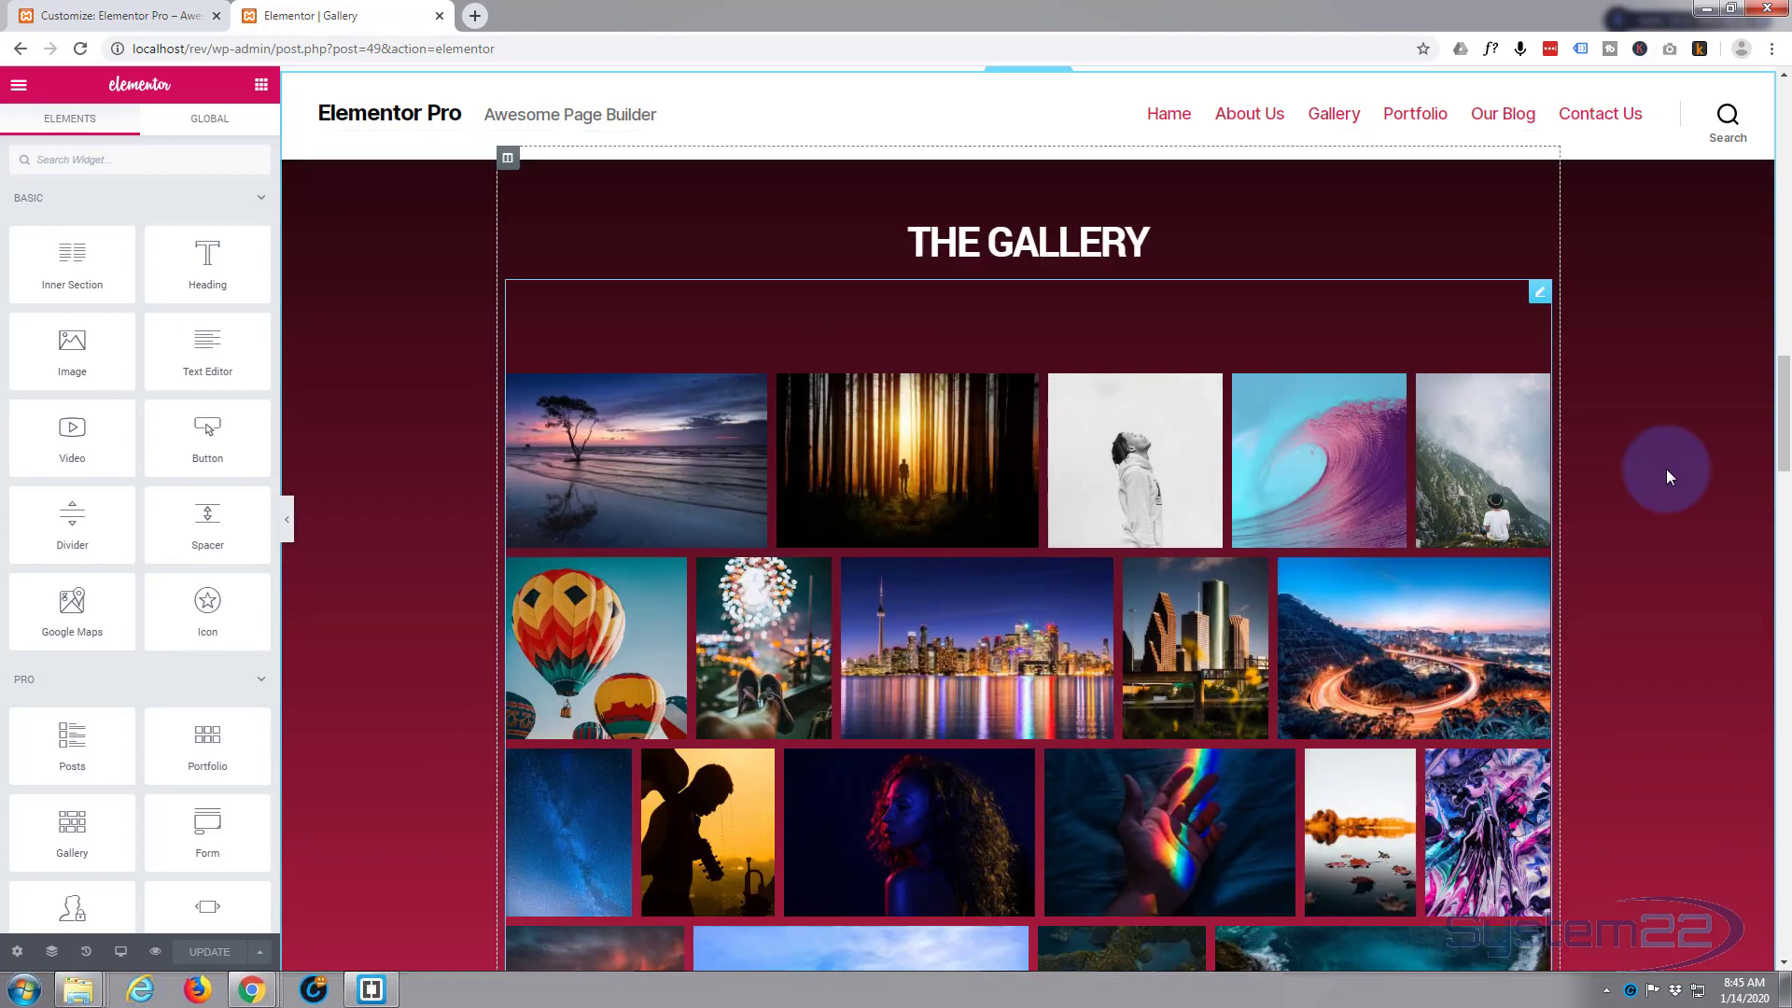
left_click_drag(1784, 451, 1412, 854)
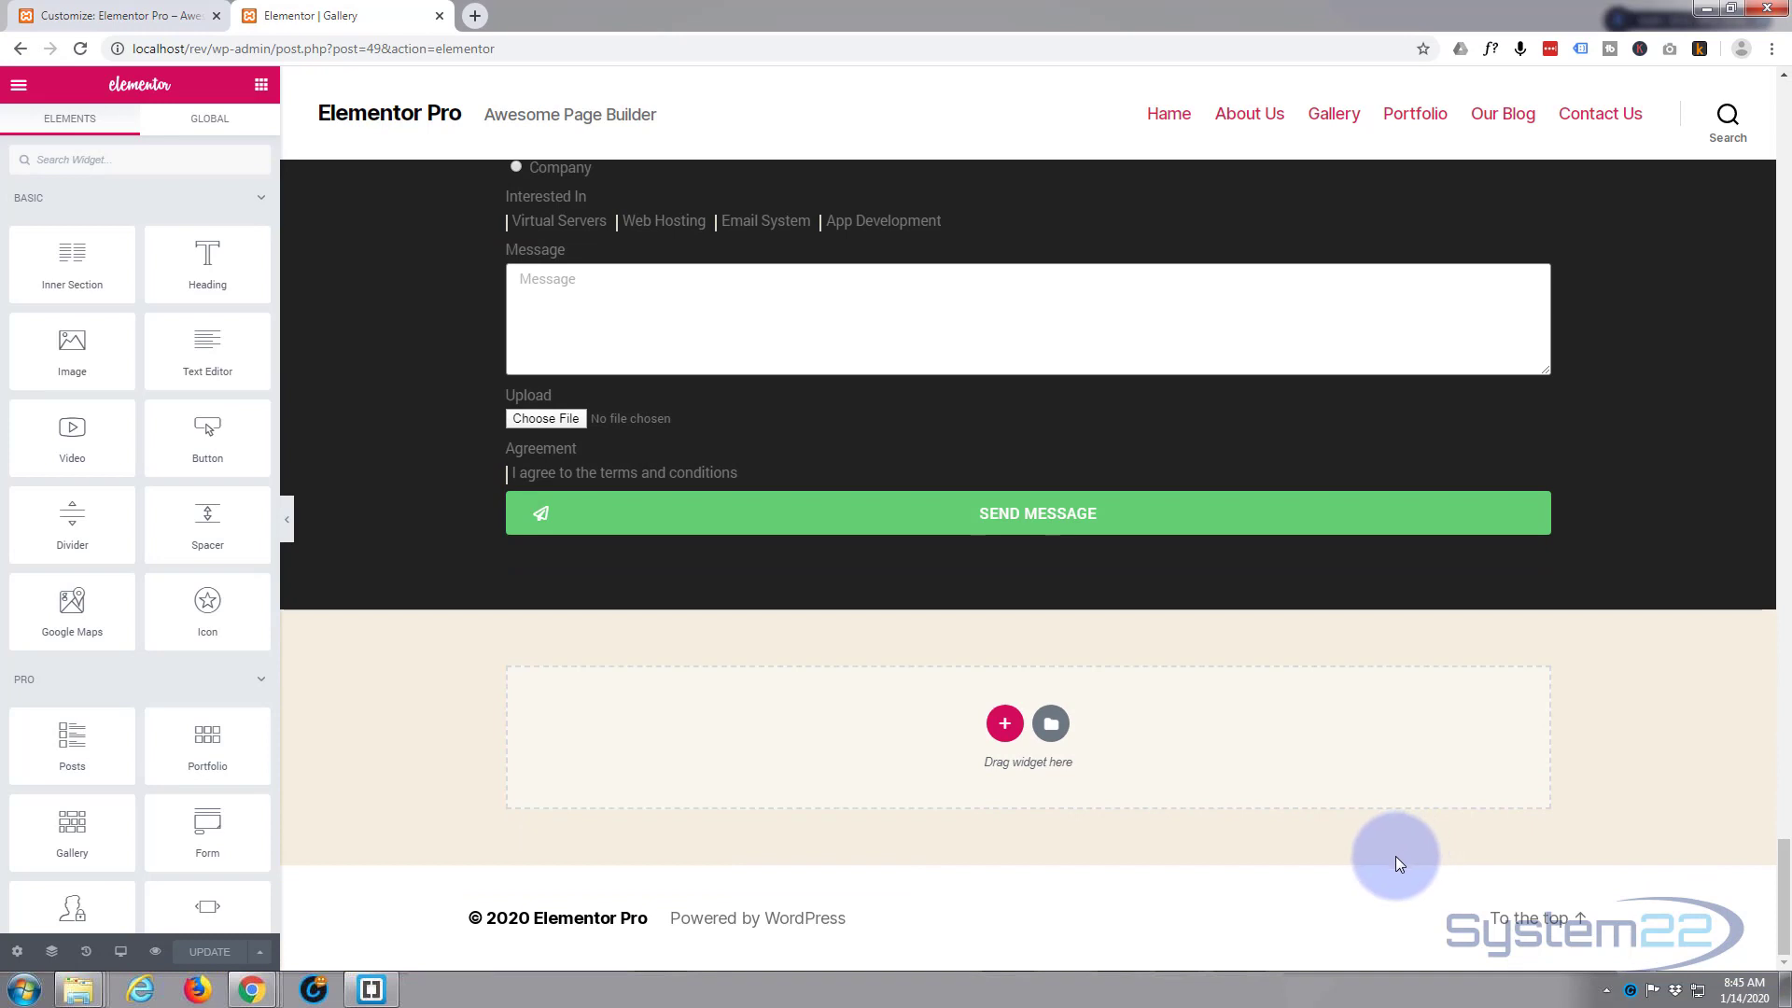
- Add a single-column section at the bottom and drop a Form widget (Name, Email, Message, Send) into it
left_click(1005, 725)
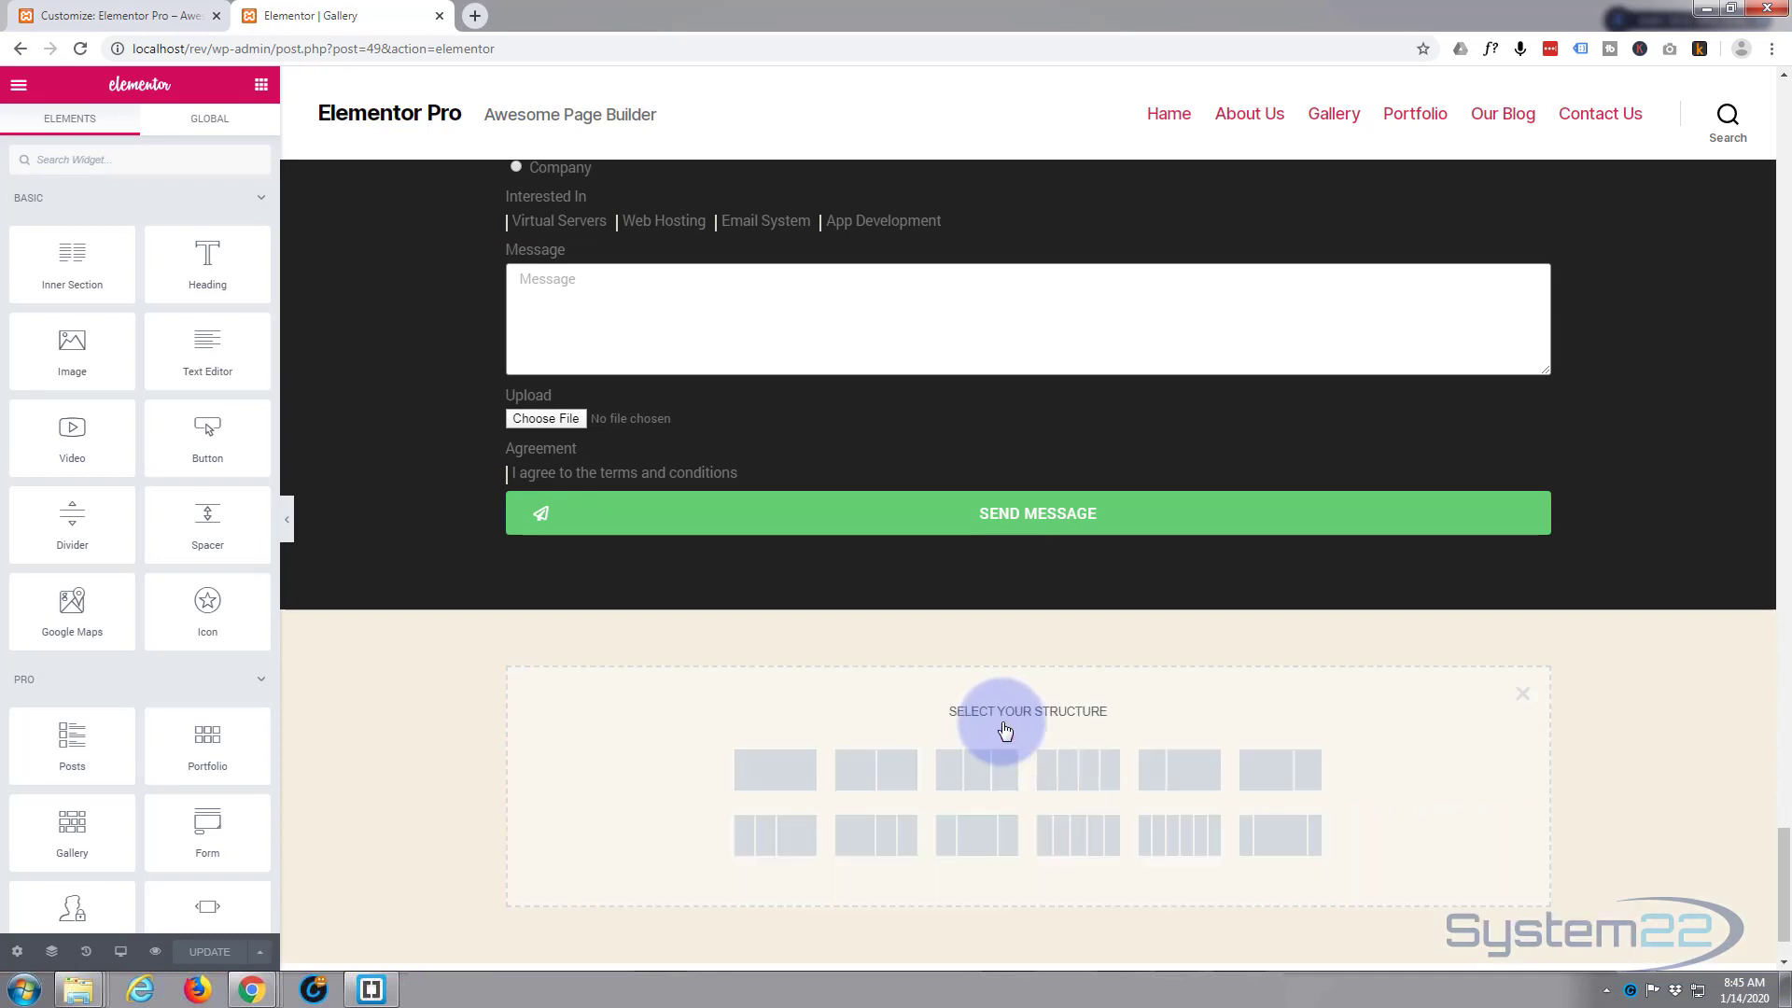
left_click(781, 771)
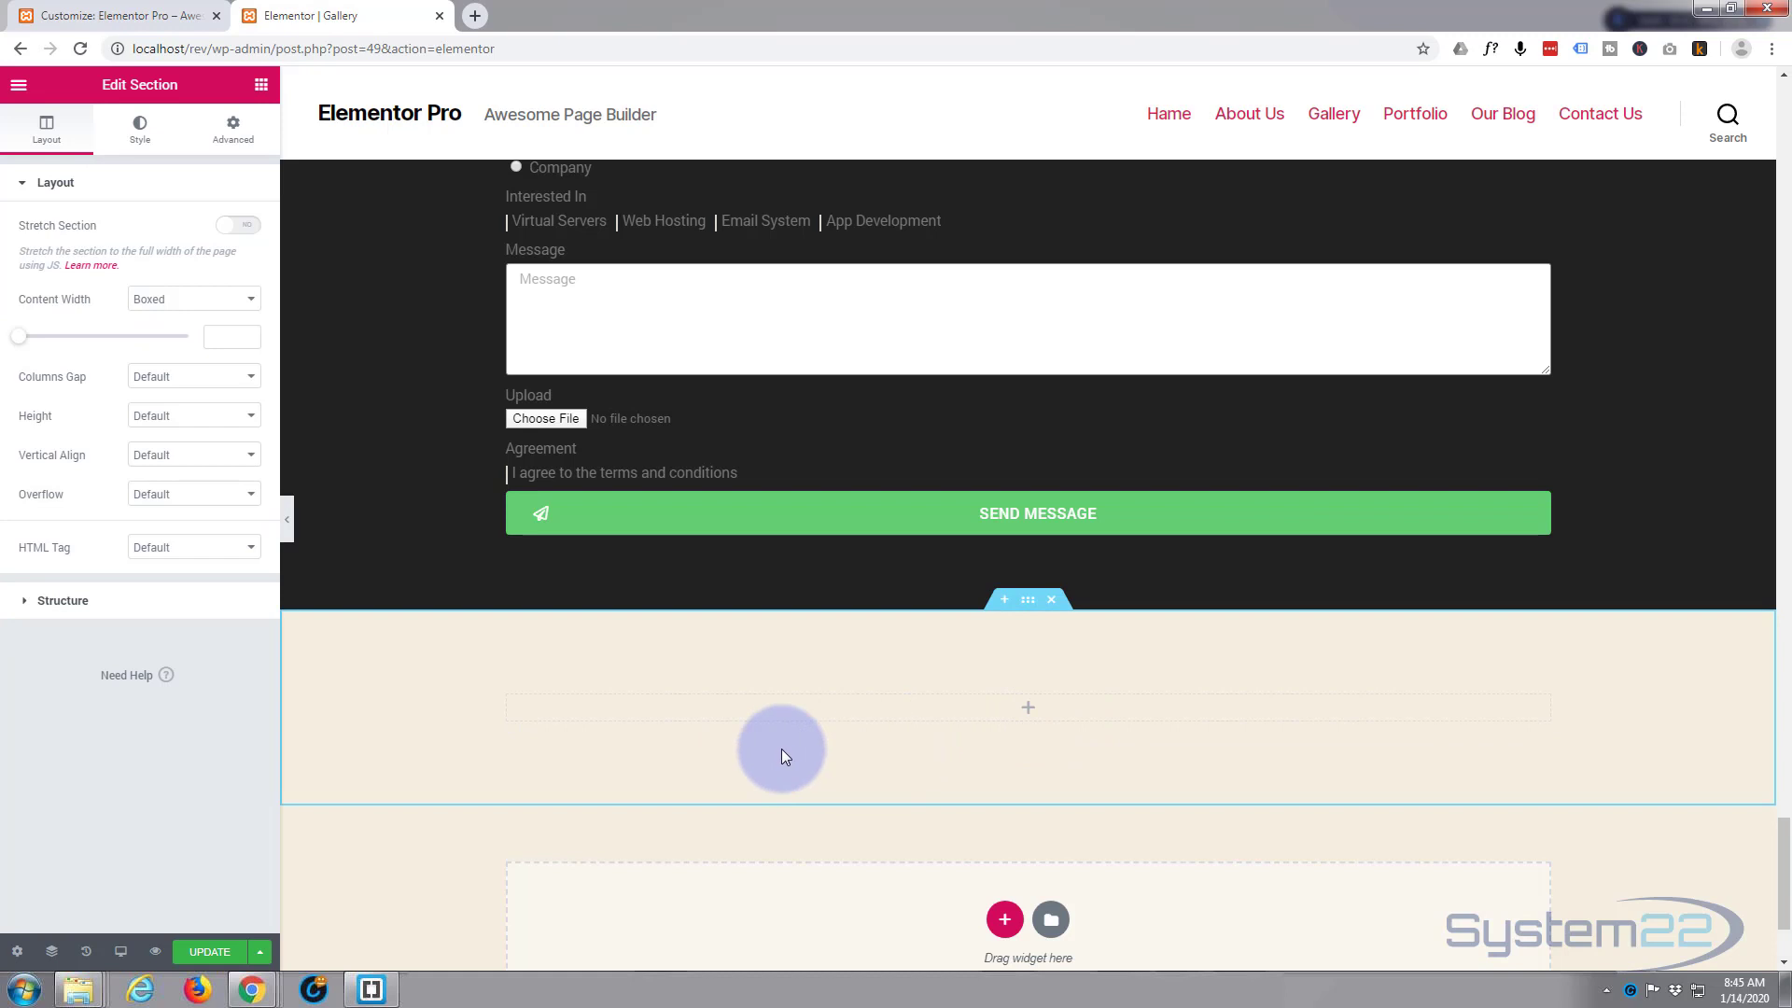
left_click(262, 87)
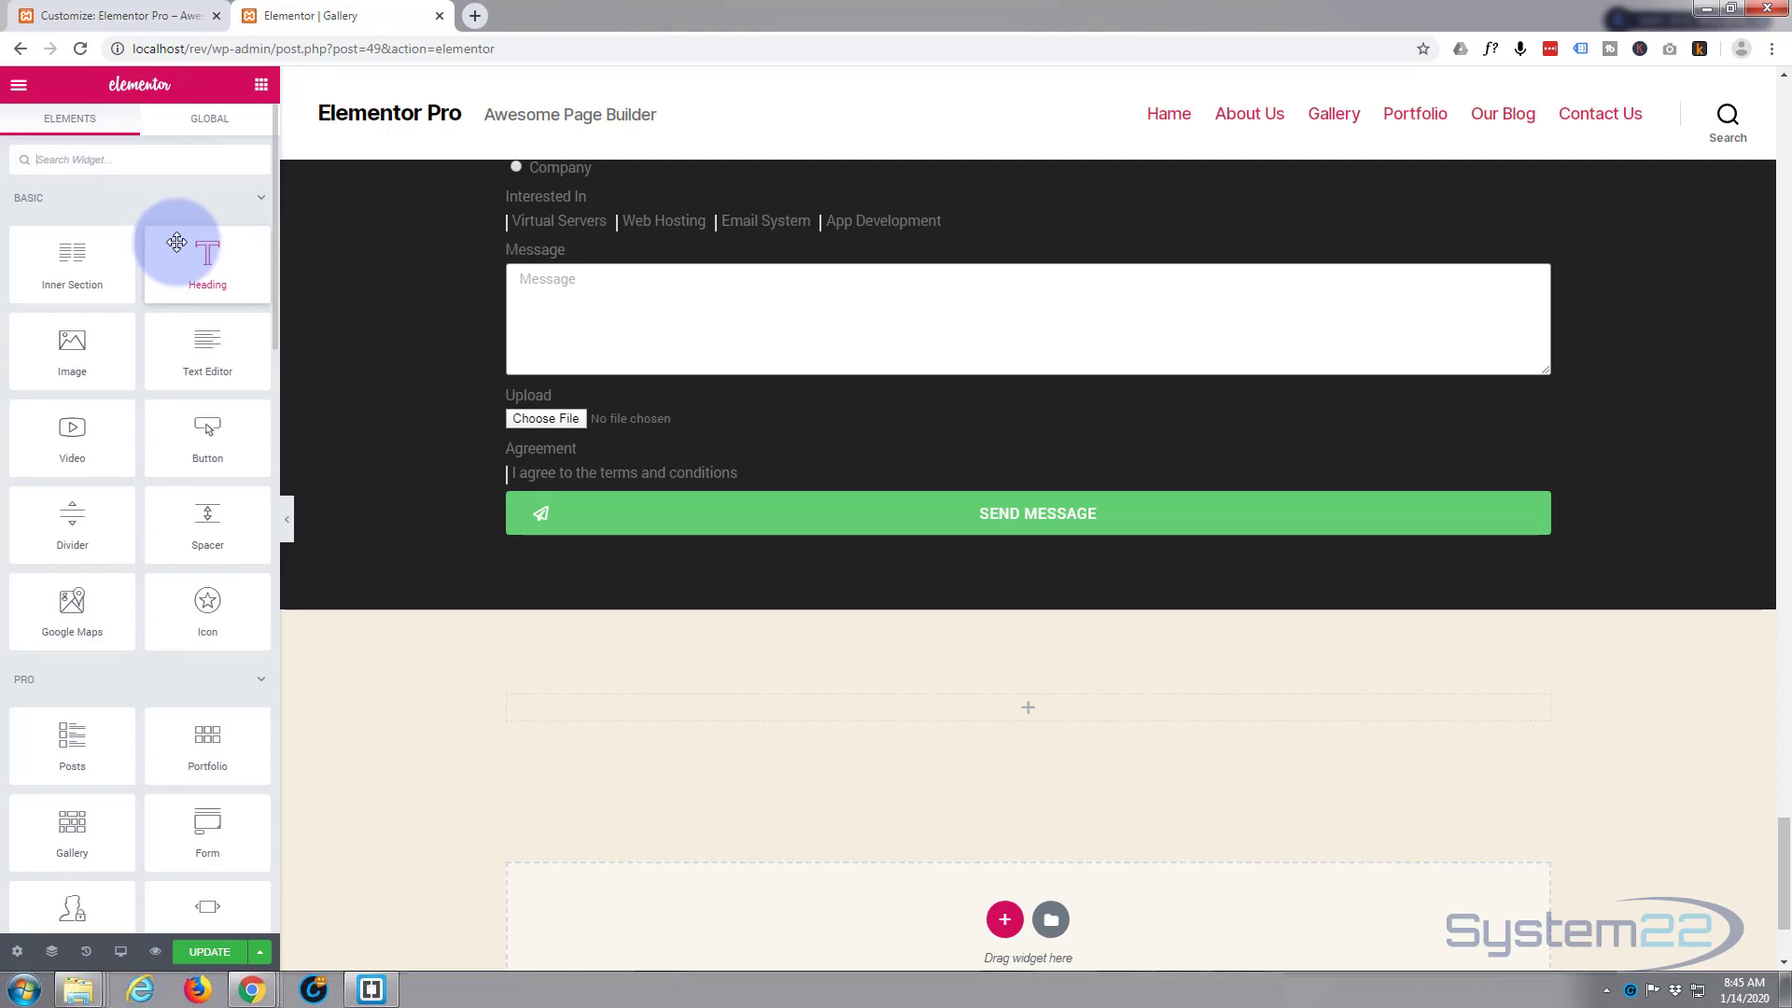
scroll(150, 498, "down", 3)
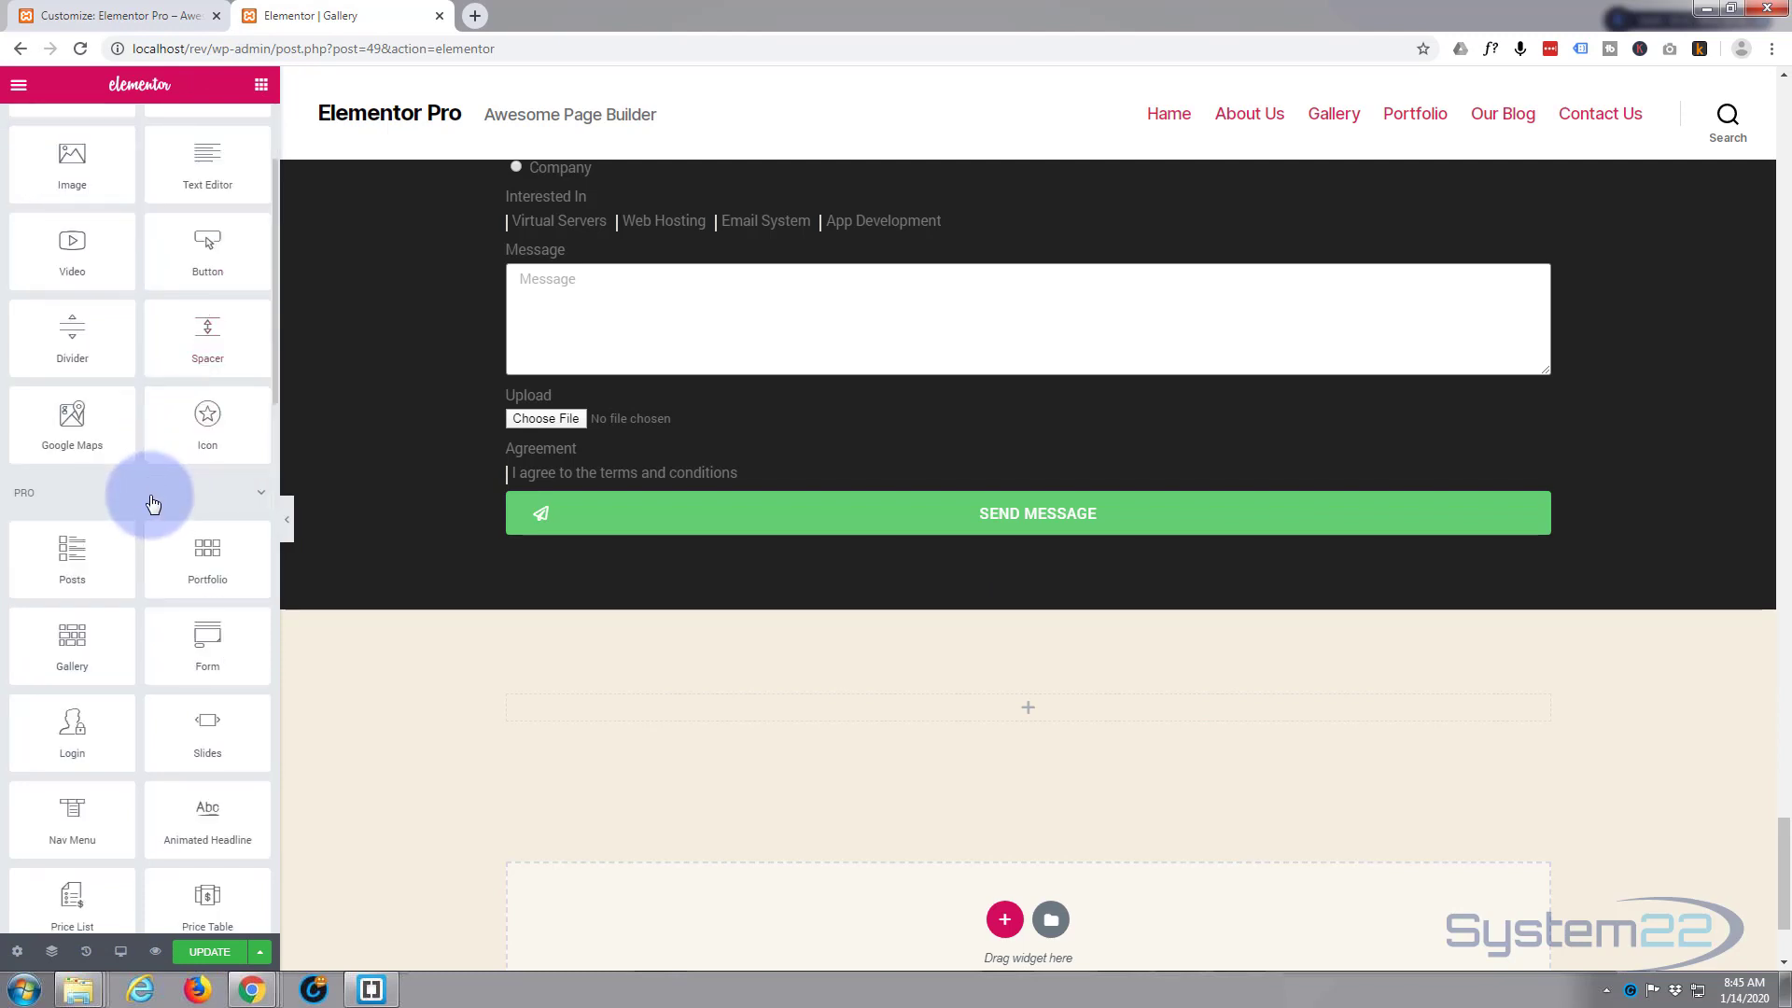
left_click_drag(211, 561, 1042, 708)
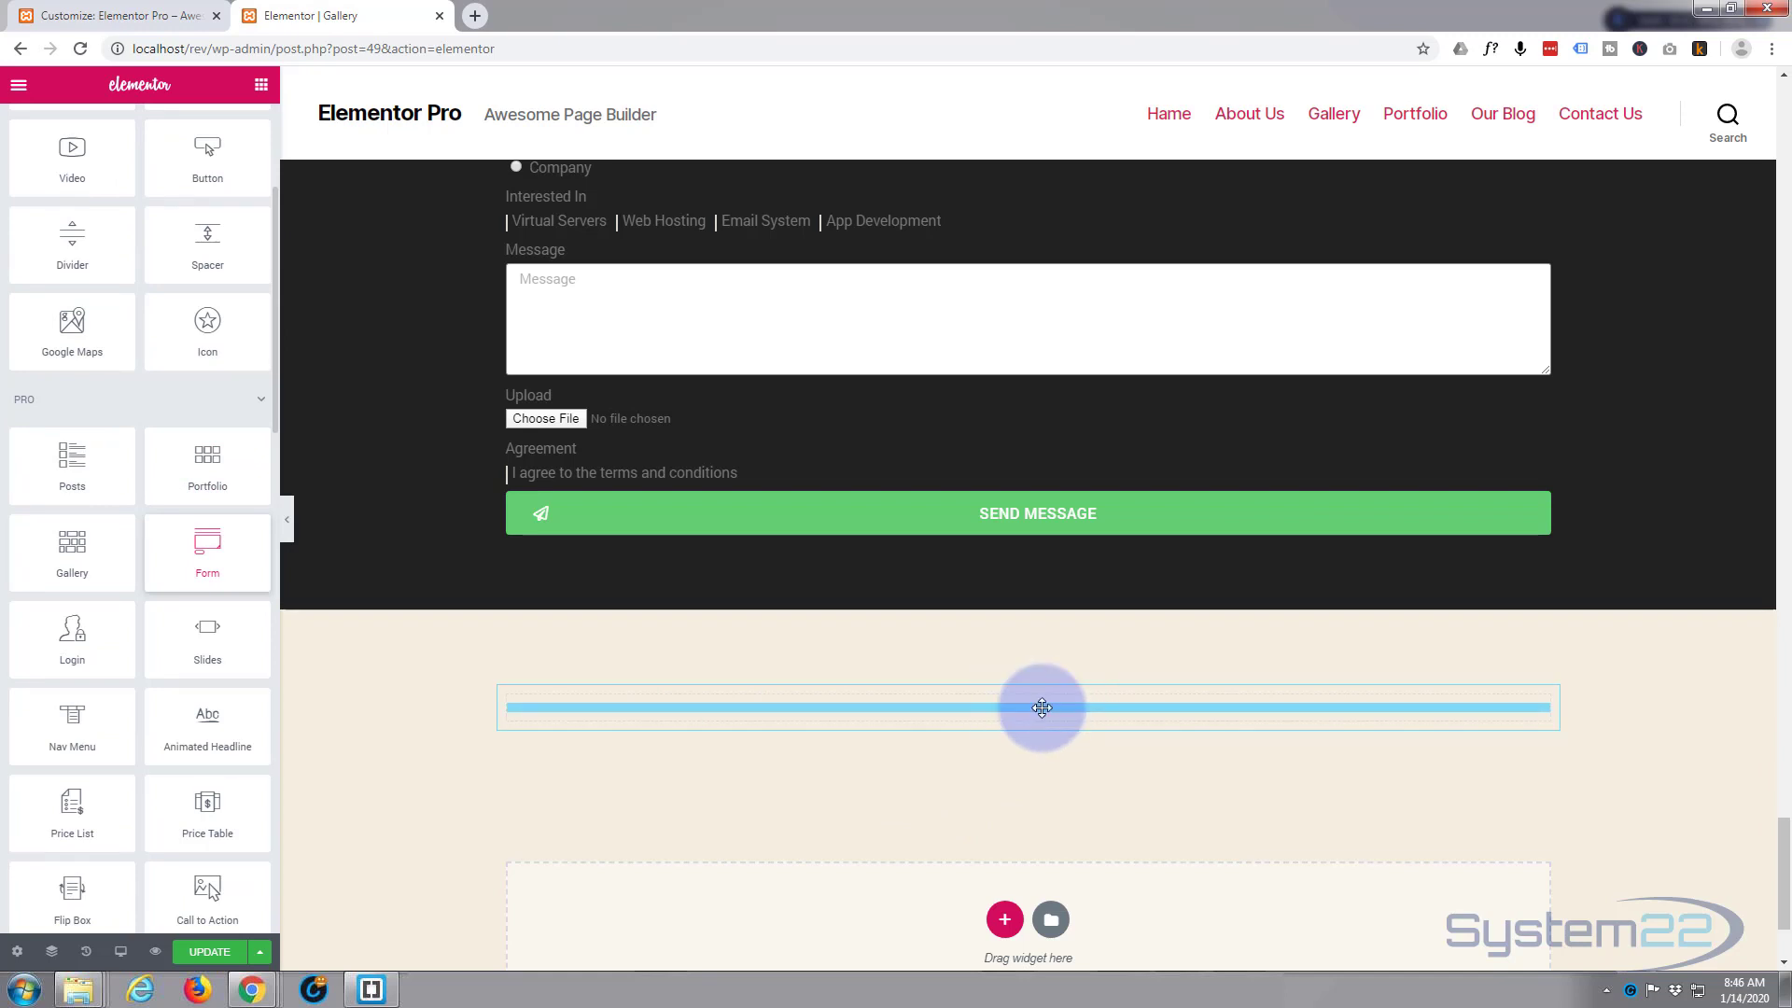
scroll(873, 748, "down", 2)
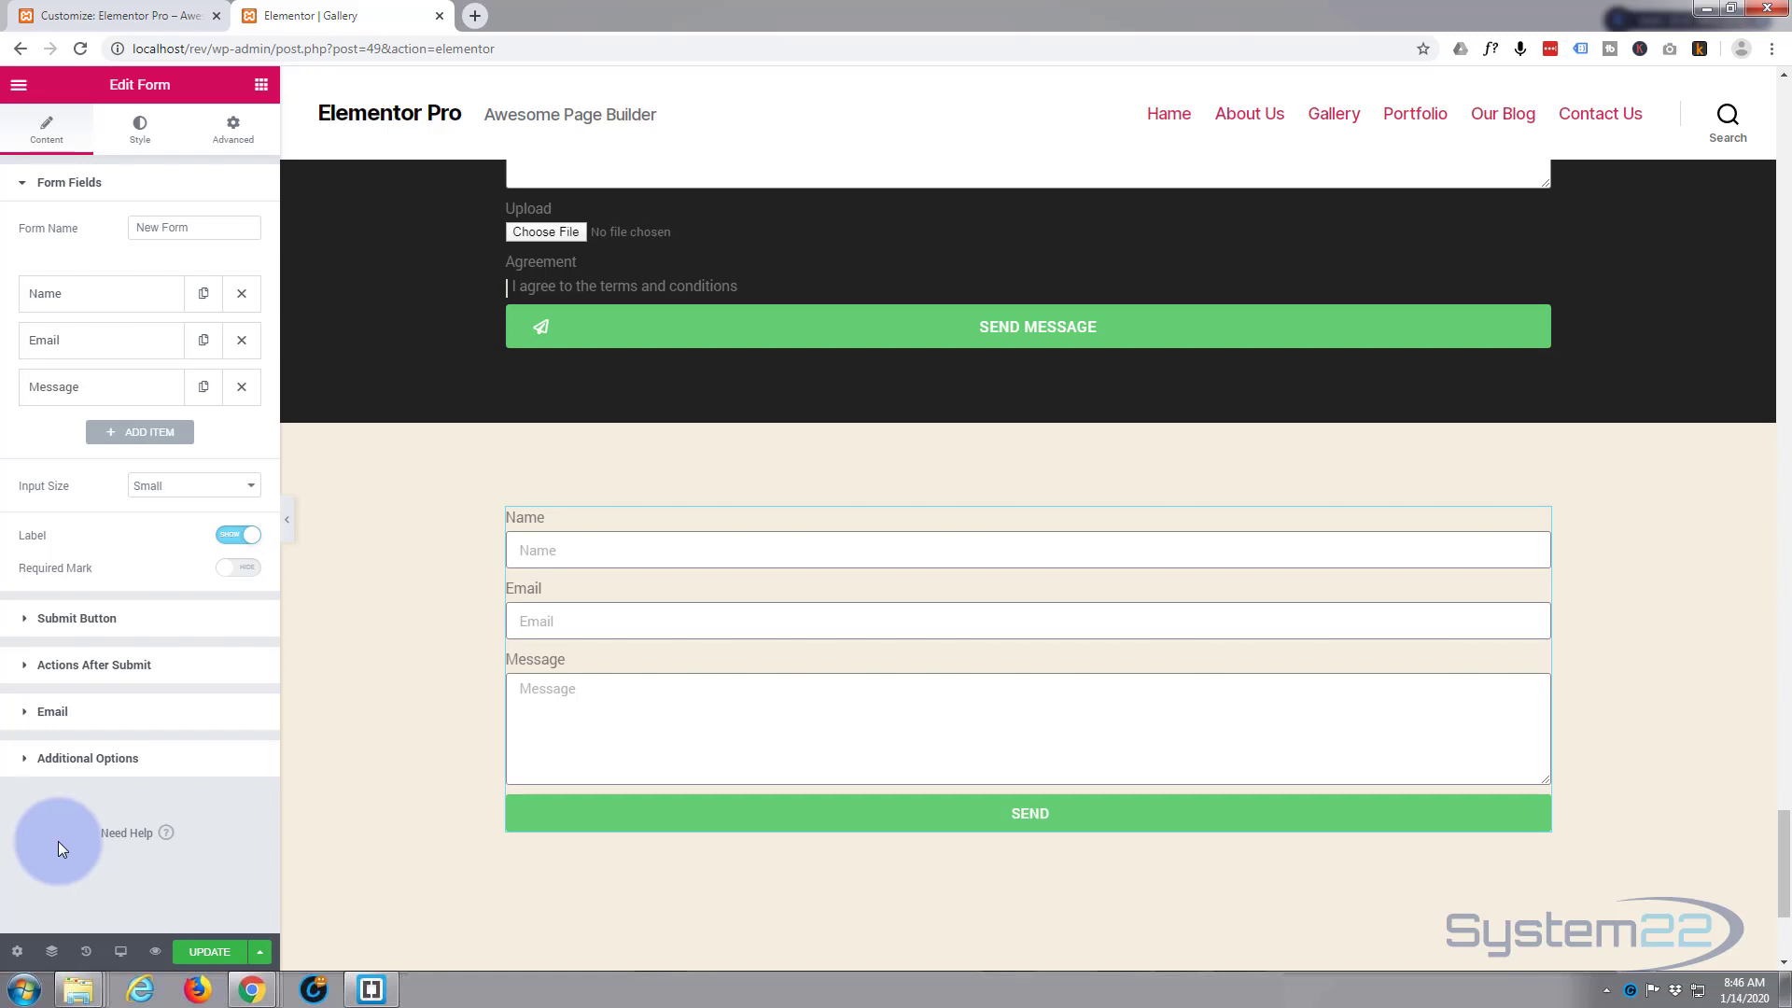
scroll(417, 290, "up", 3)
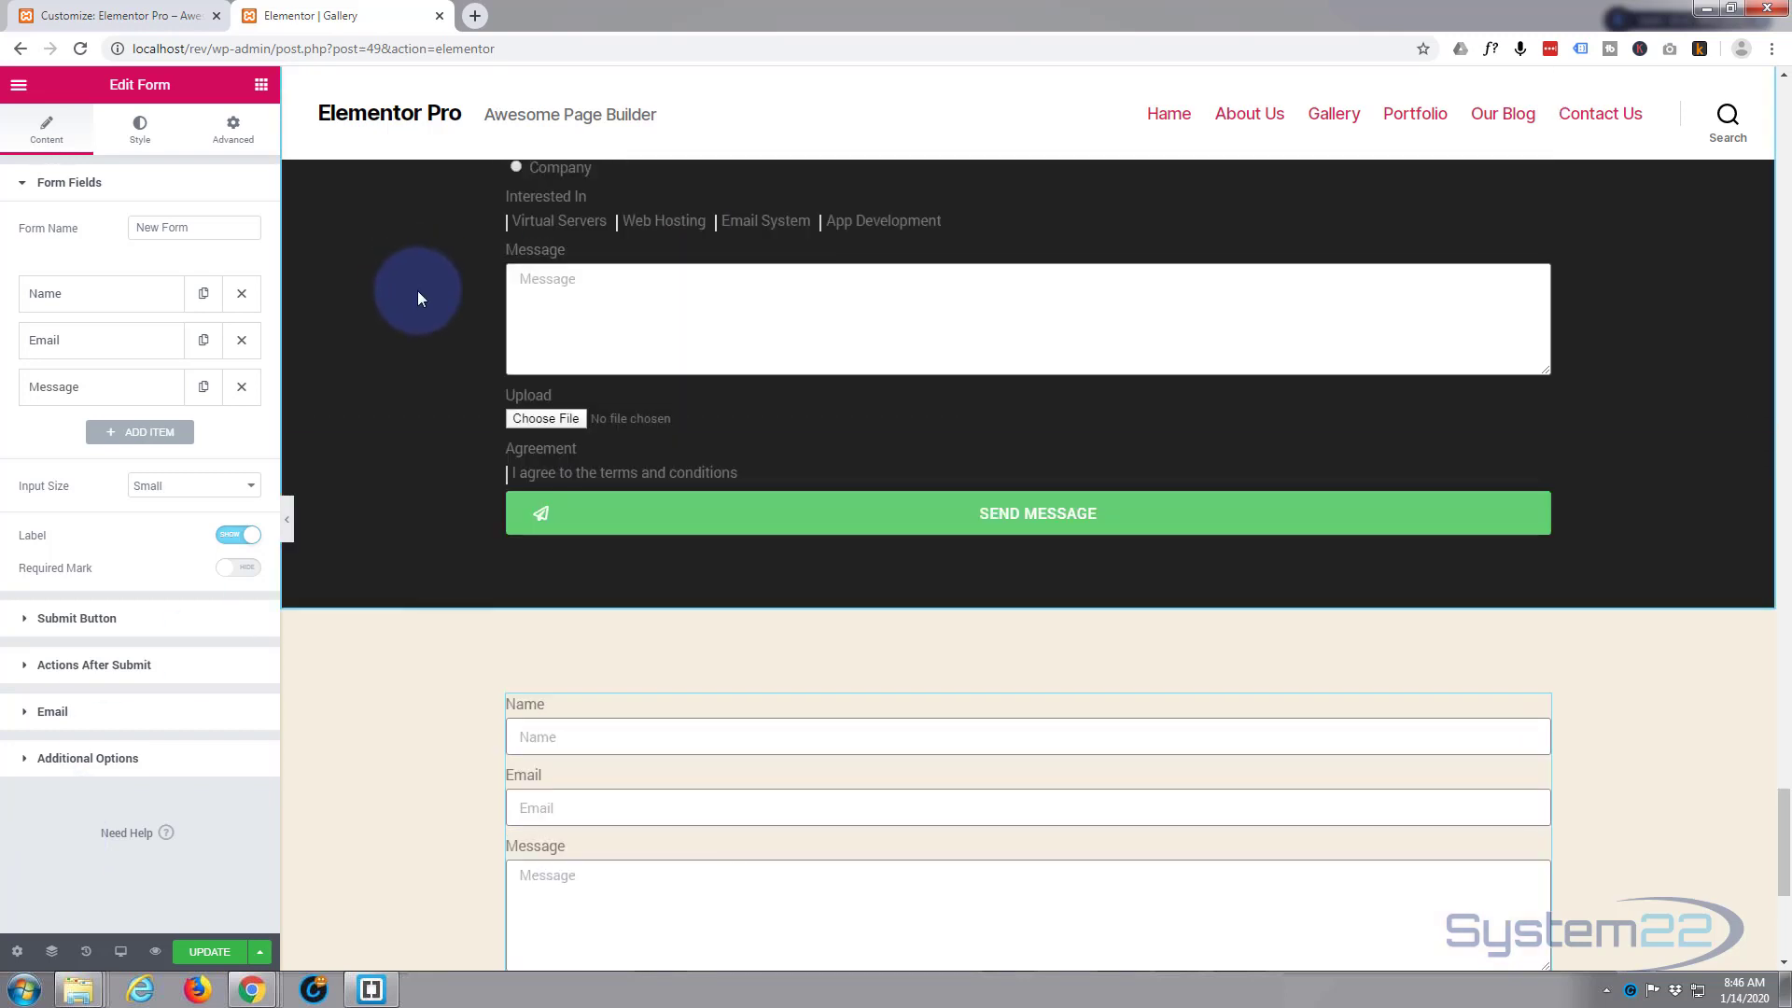
scroll(417, 293, "up", 1)
scroll(425, 403, "up", 2)
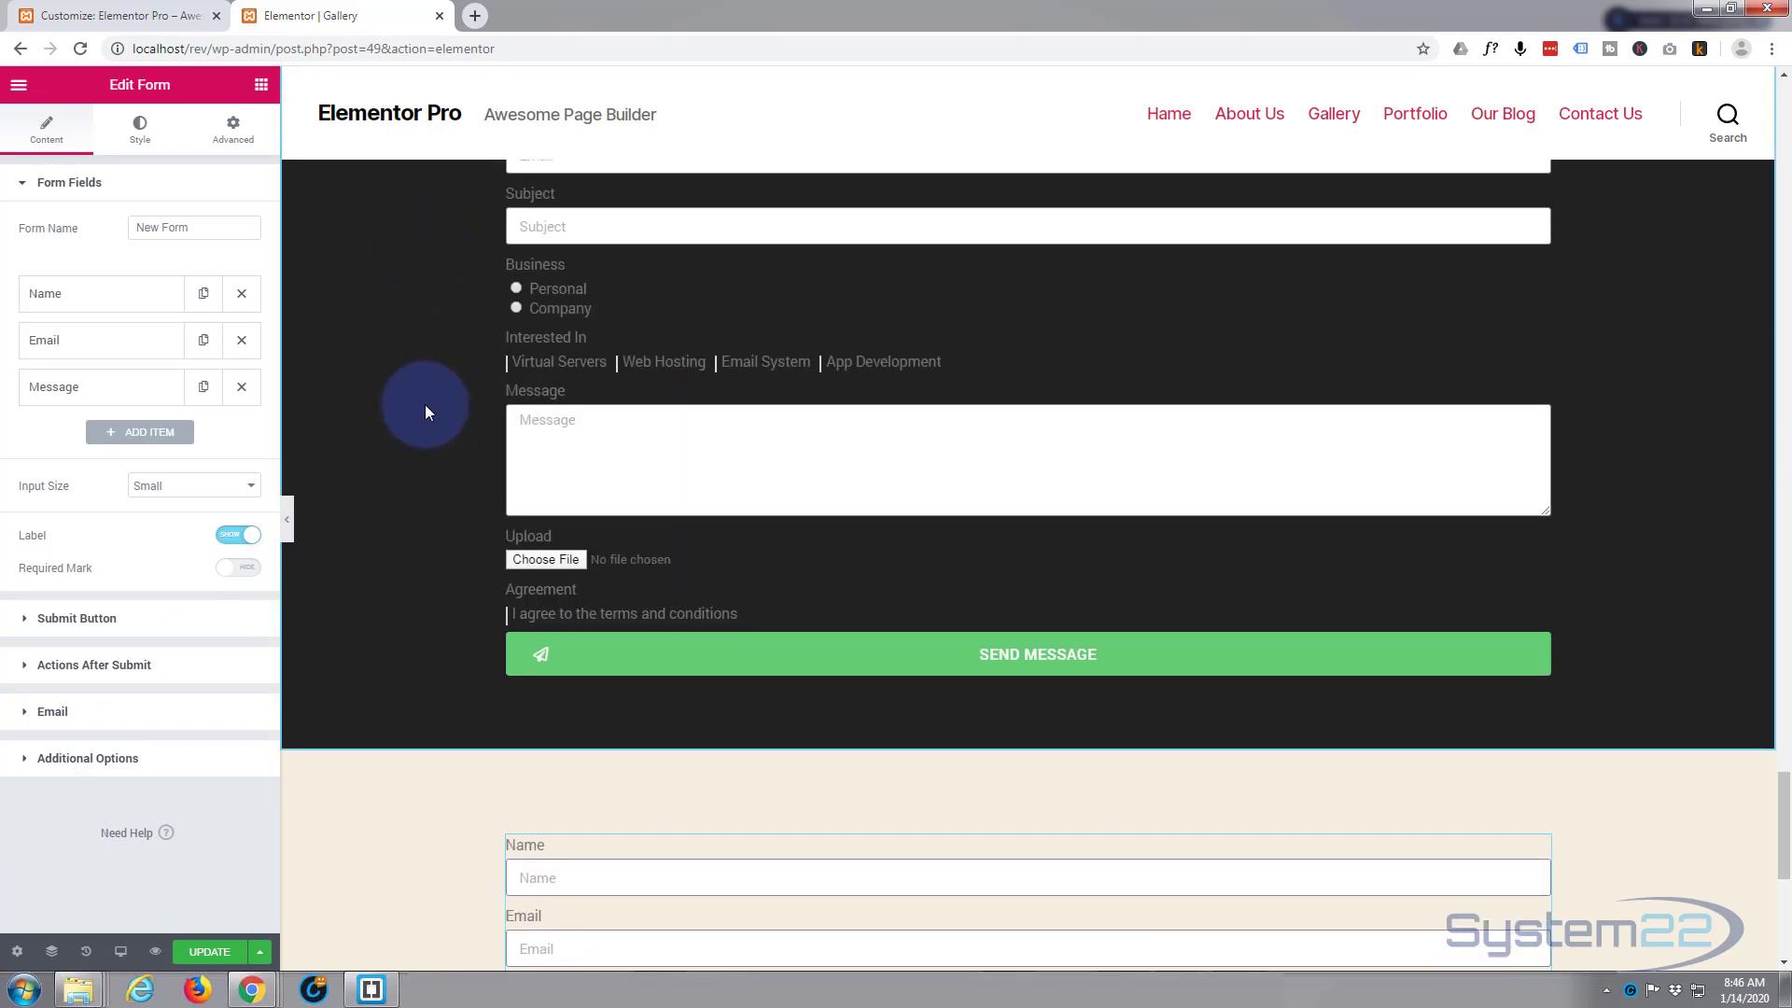
scroll(425, 403, "down", 3)
scroll(426, 400, "down", 4)
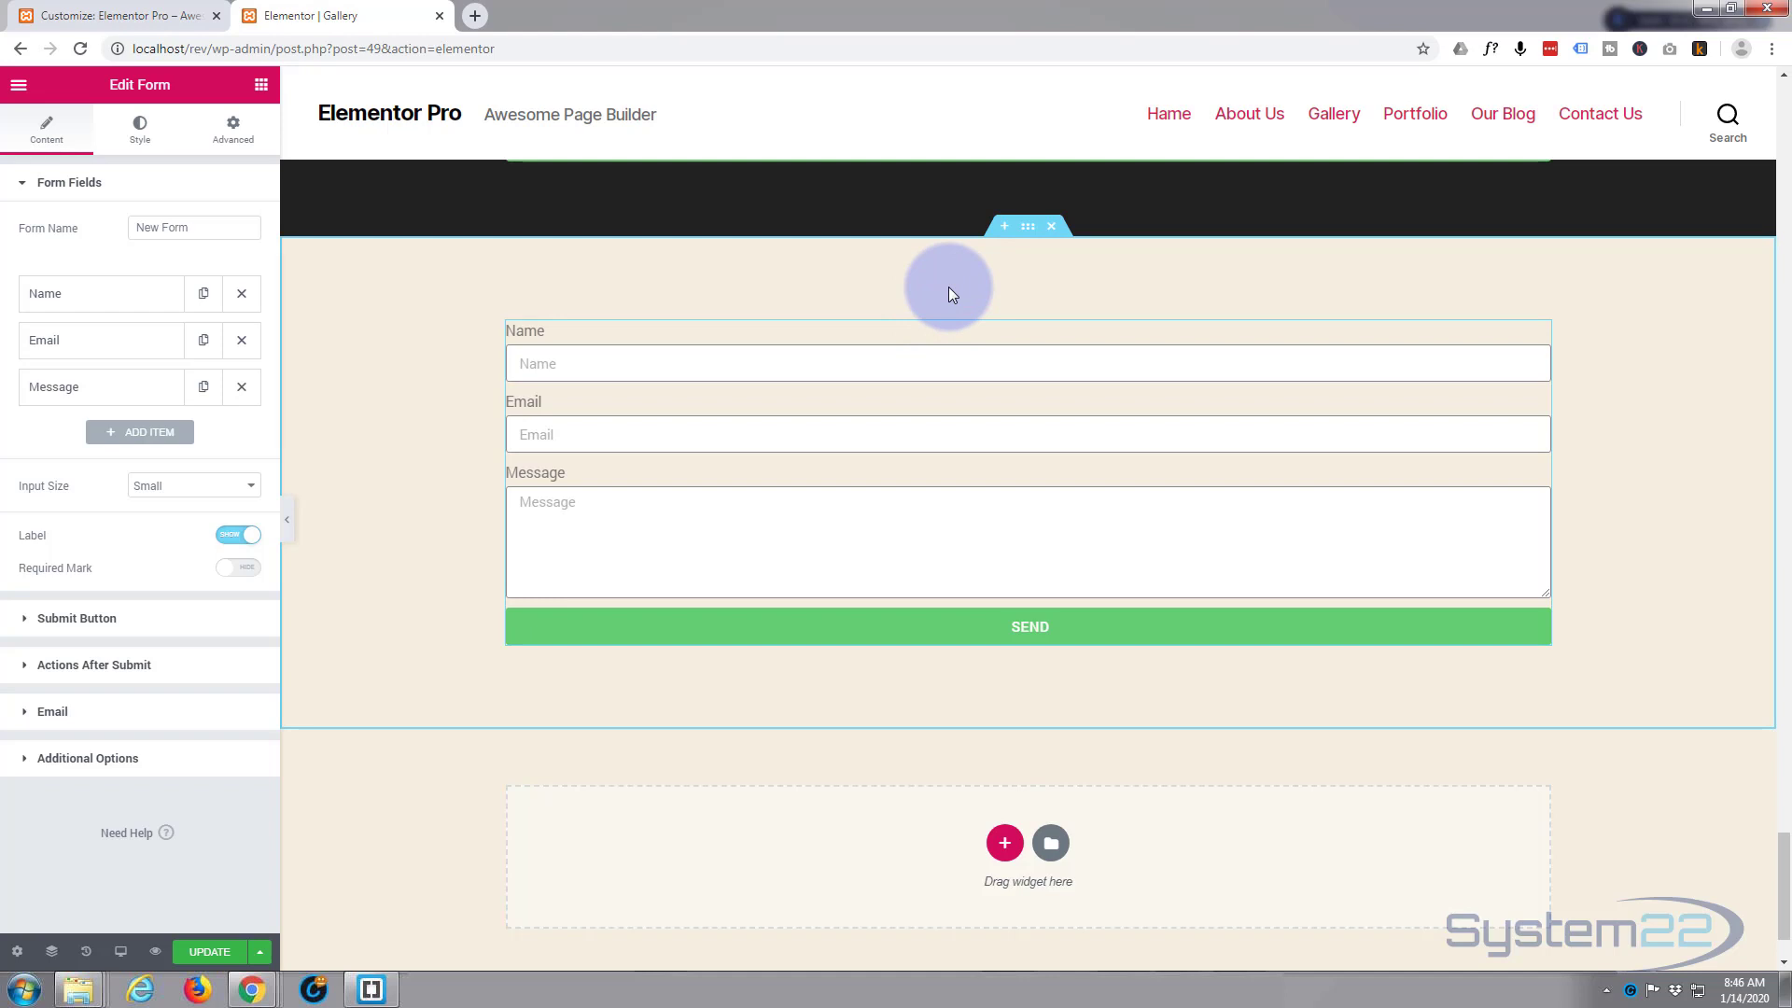
- Place a Heading widget above the form, set its text to 'Reach Out' and centre it
left_click(260, 91)
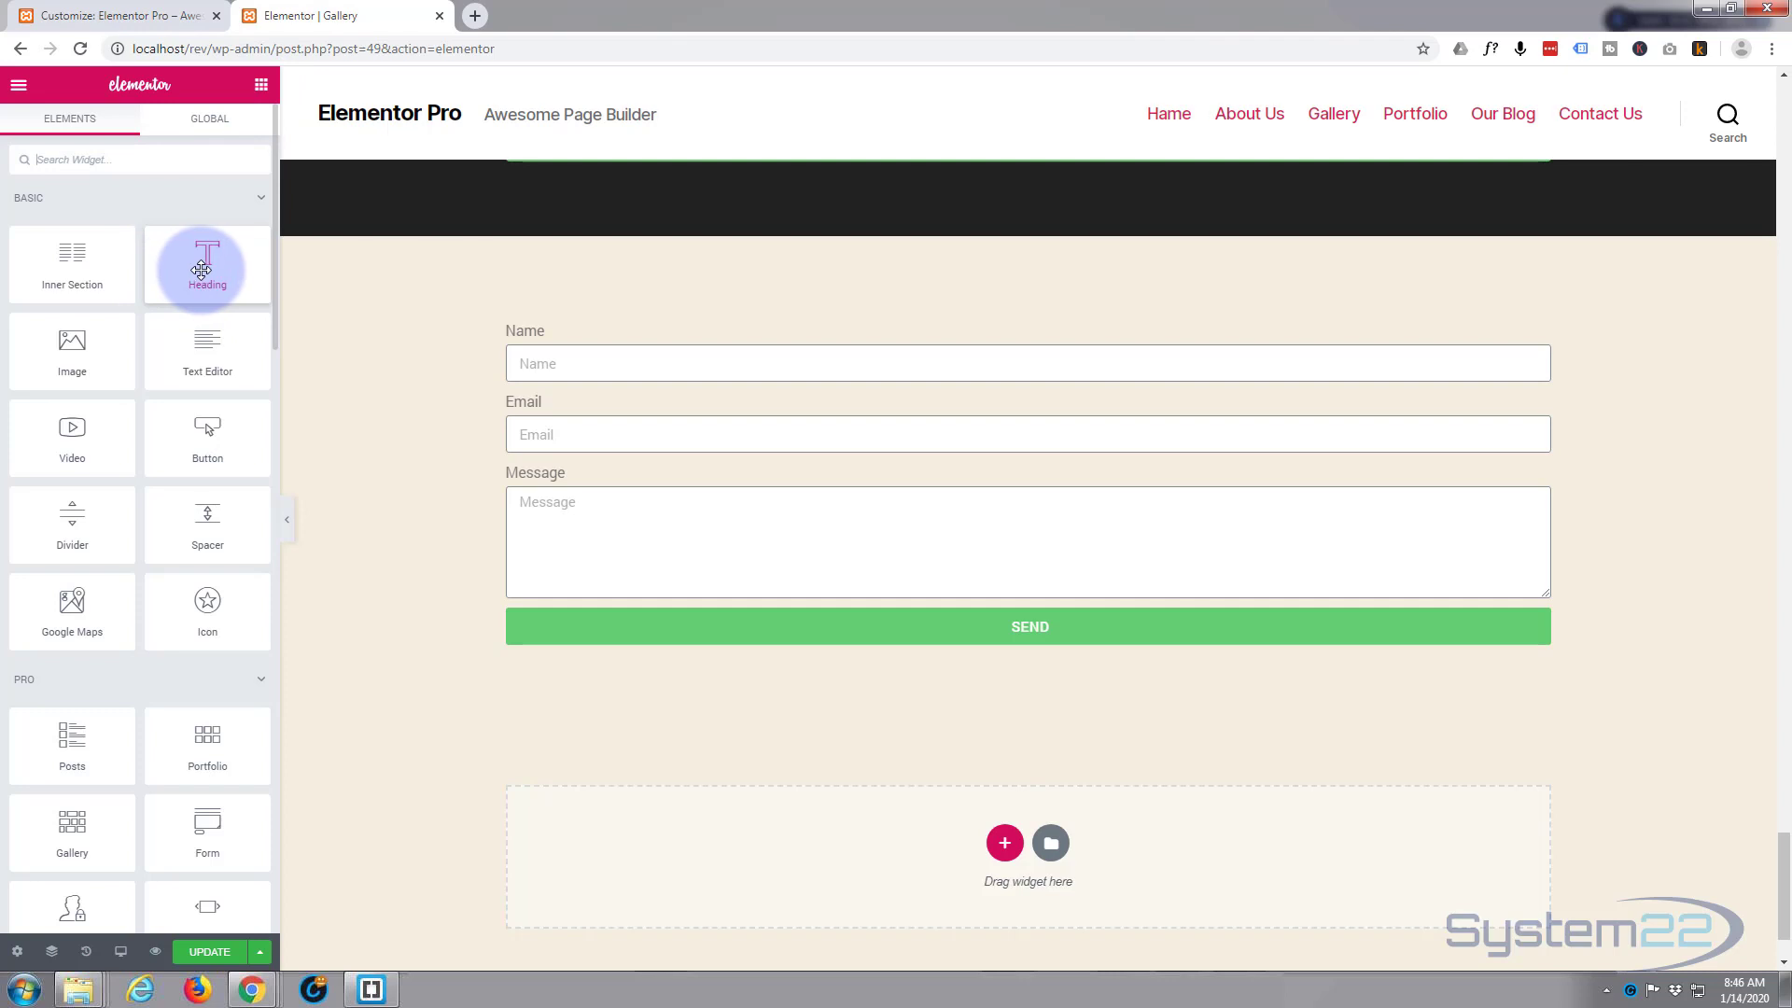
left_click_drag(202, 271, 1010, 337)
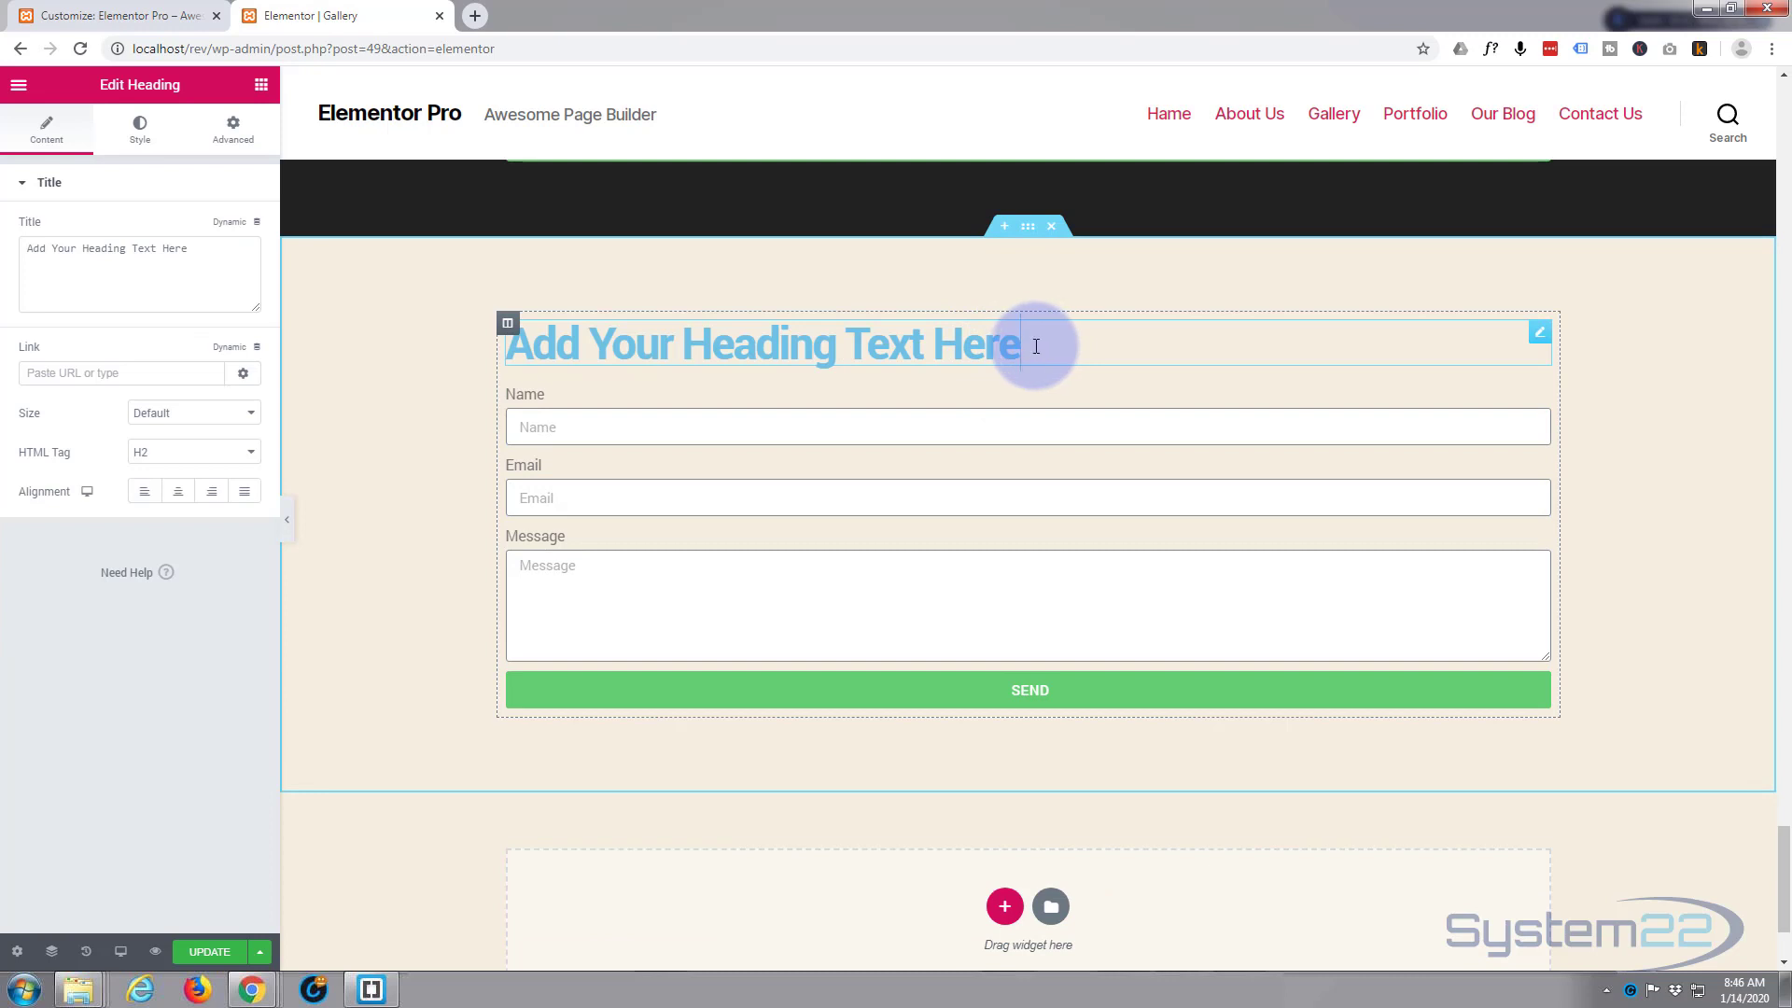
left_click_drag(1041, 349, 495, 346)
type("Re")
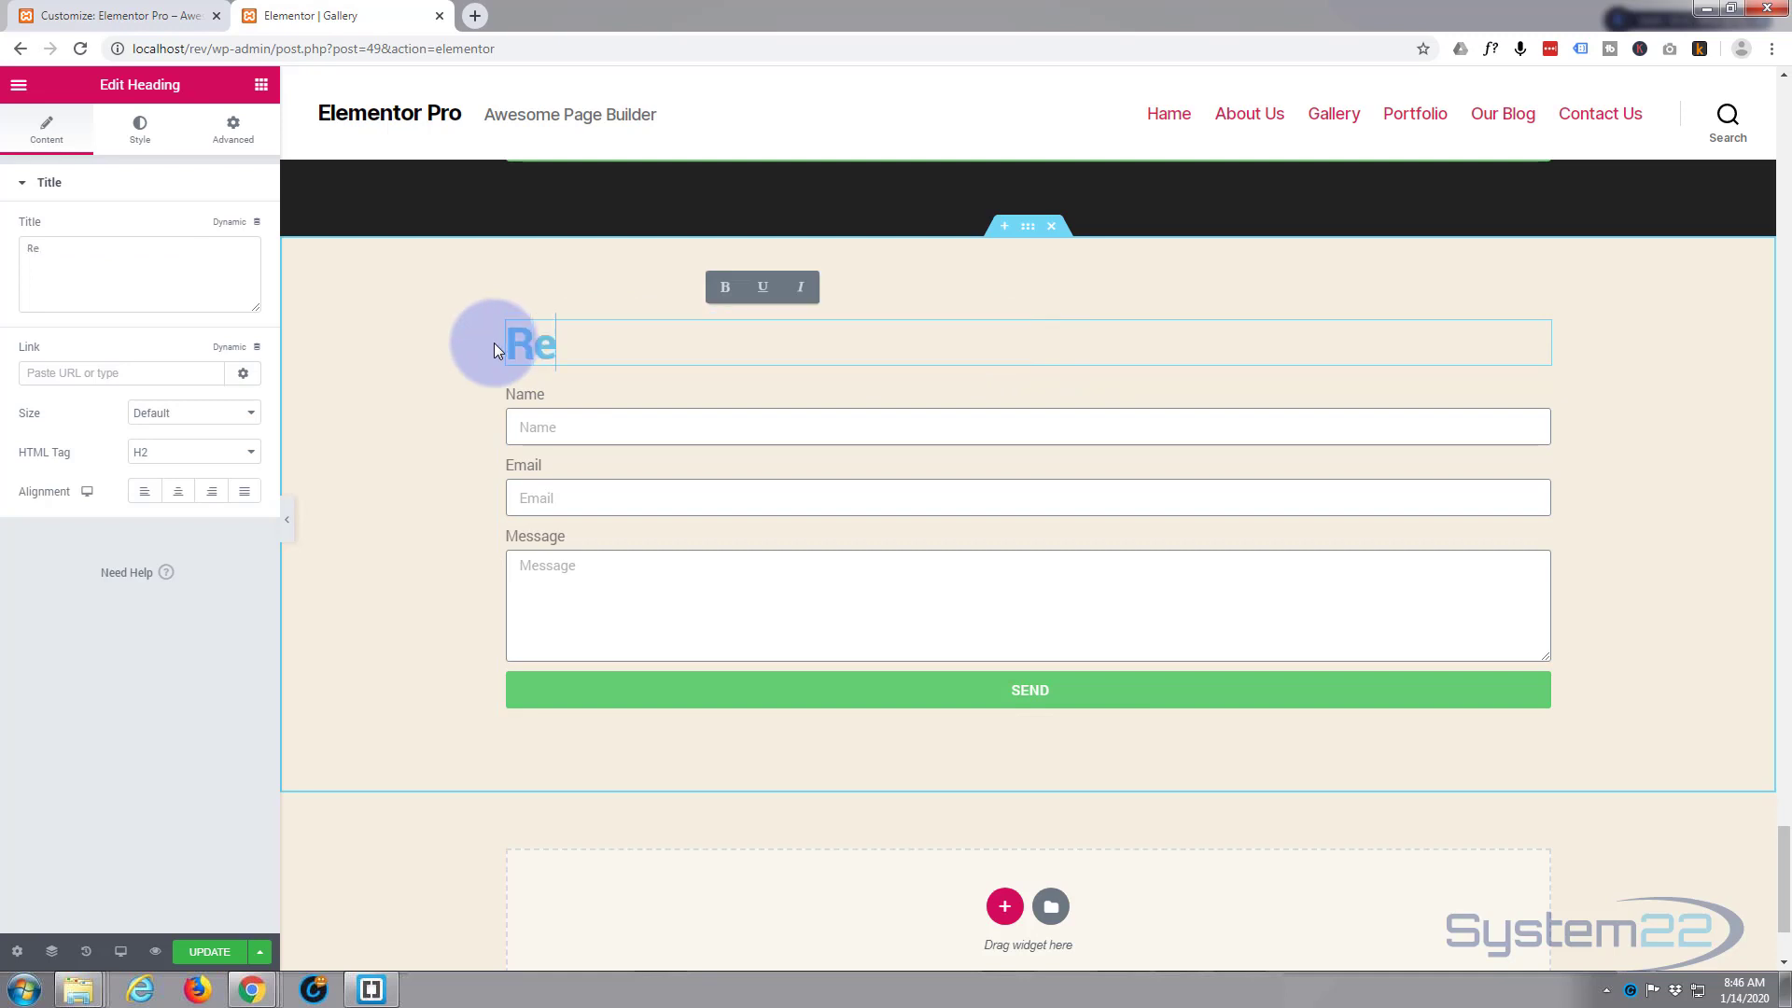
type("ach Out")
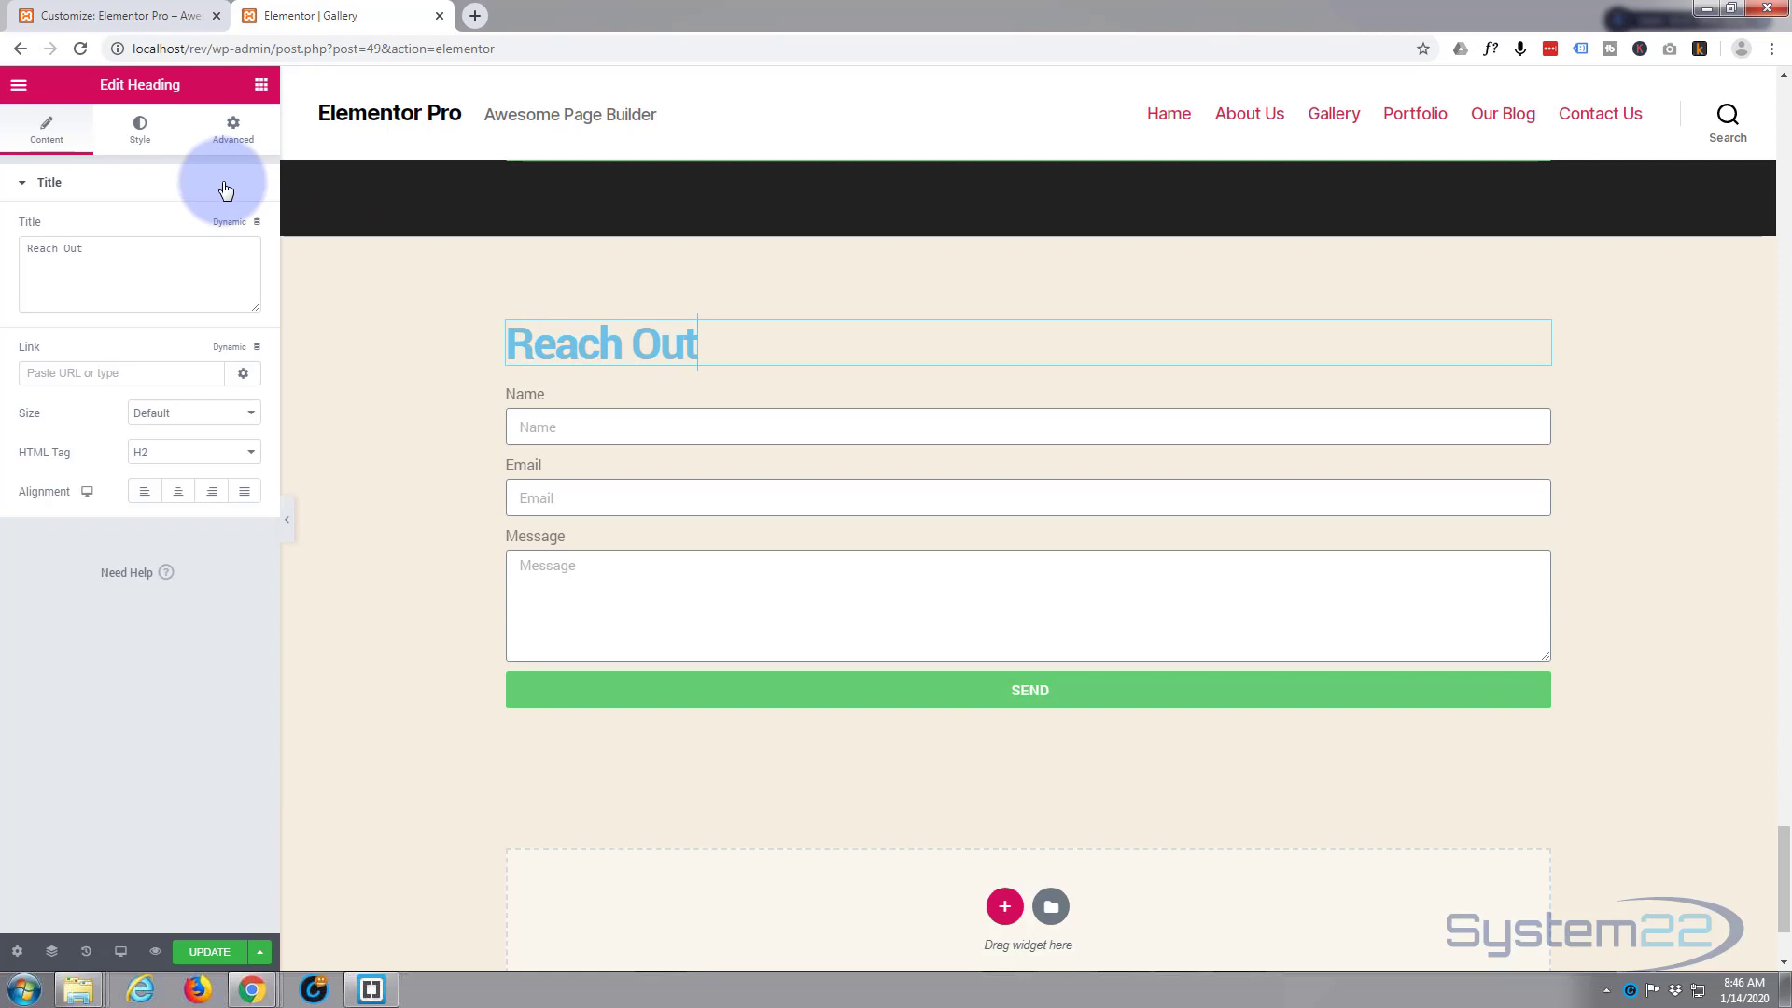
left_click(178, 495)
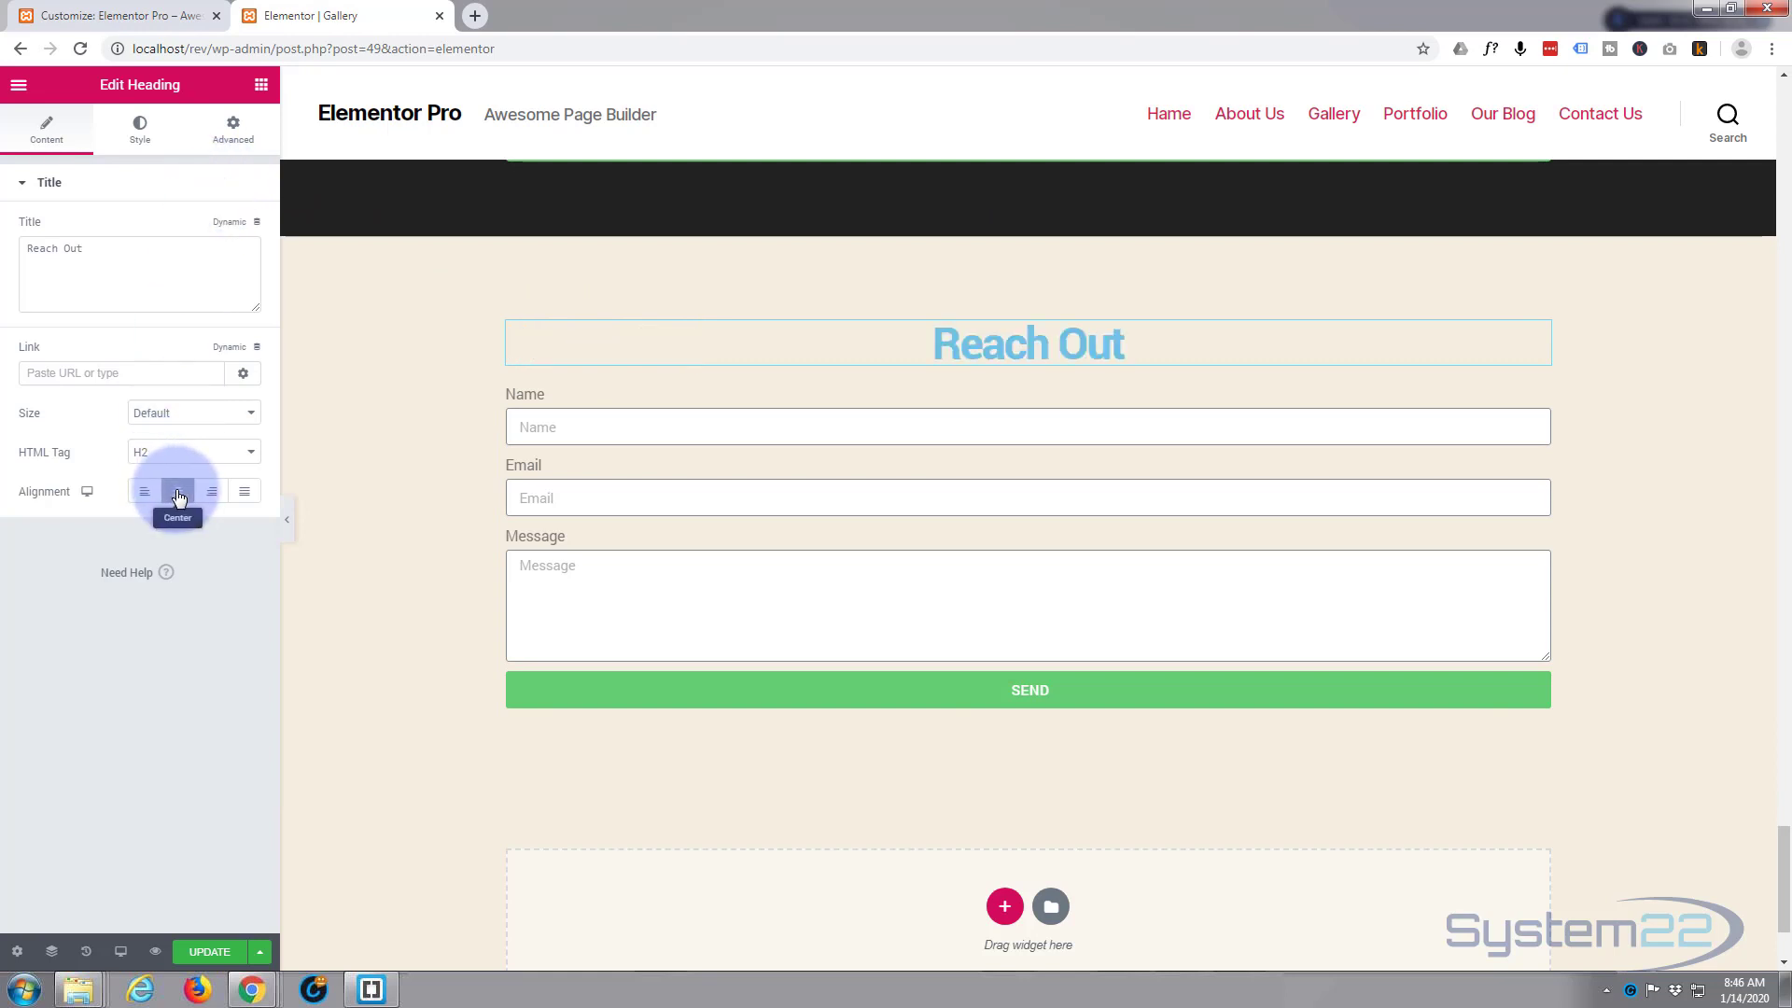
- Set the Reach Out heading's text colour to the white preset #FFFFFF
left_click(140, 128)
left_click(238, 228)
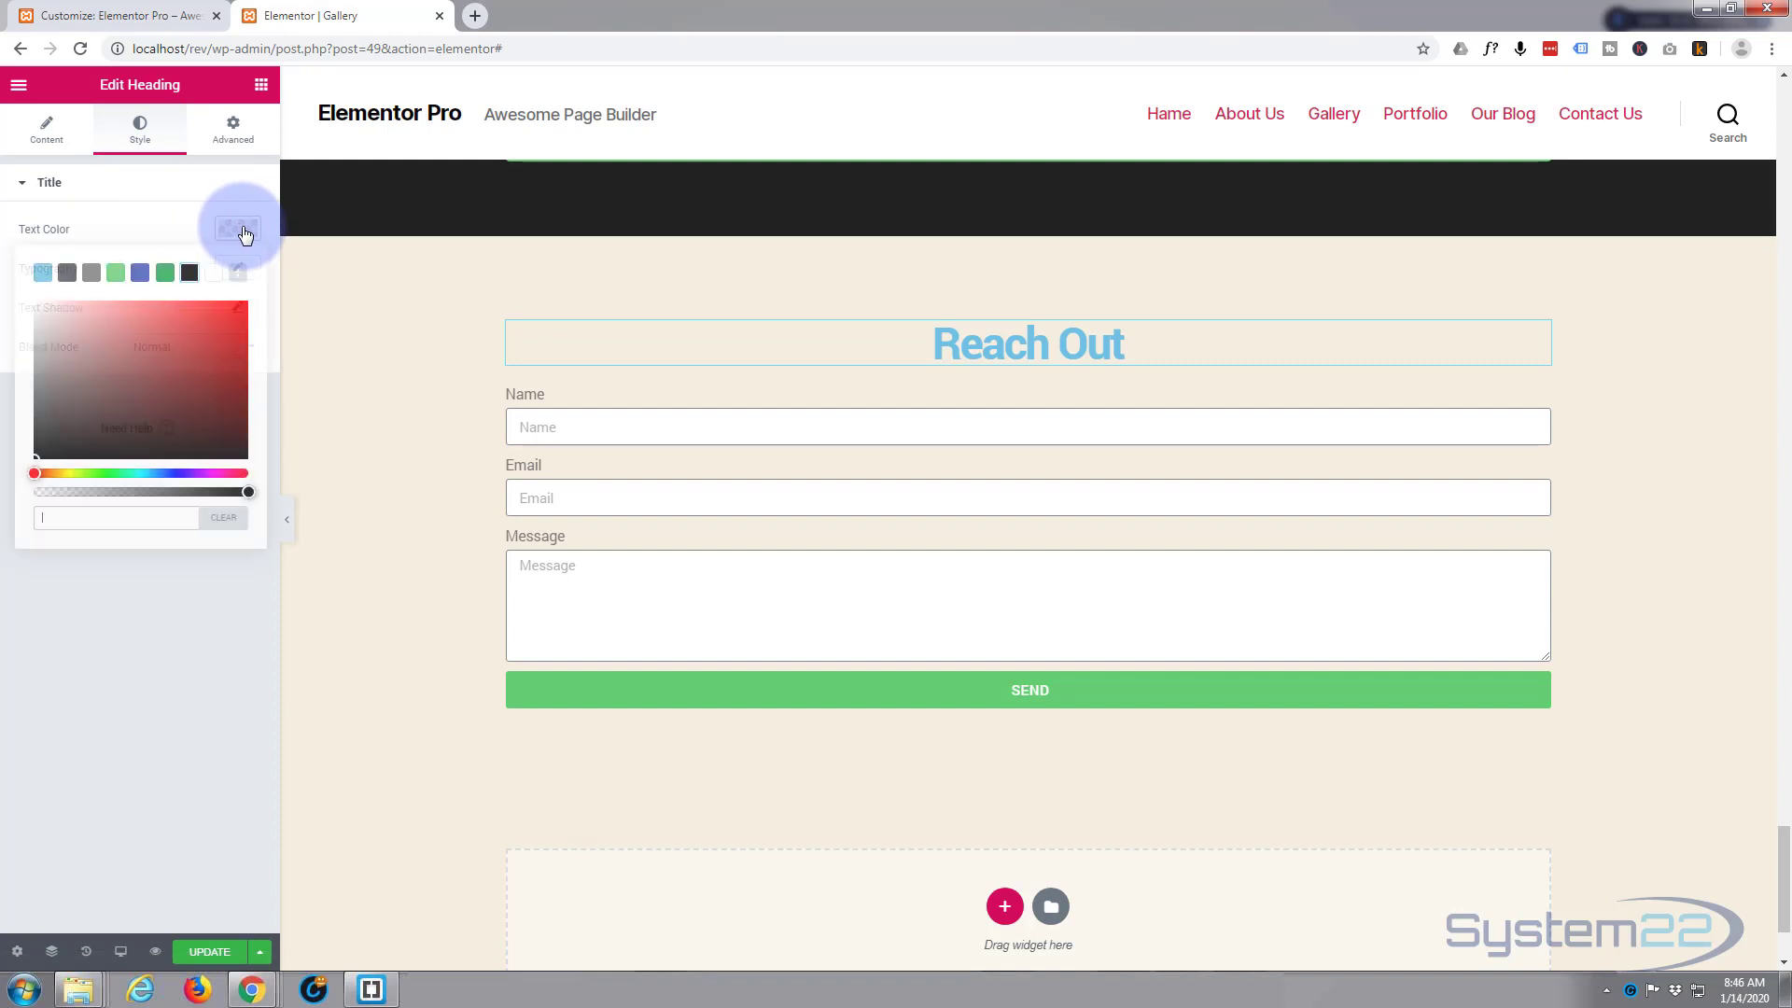
left_click(213, 276)
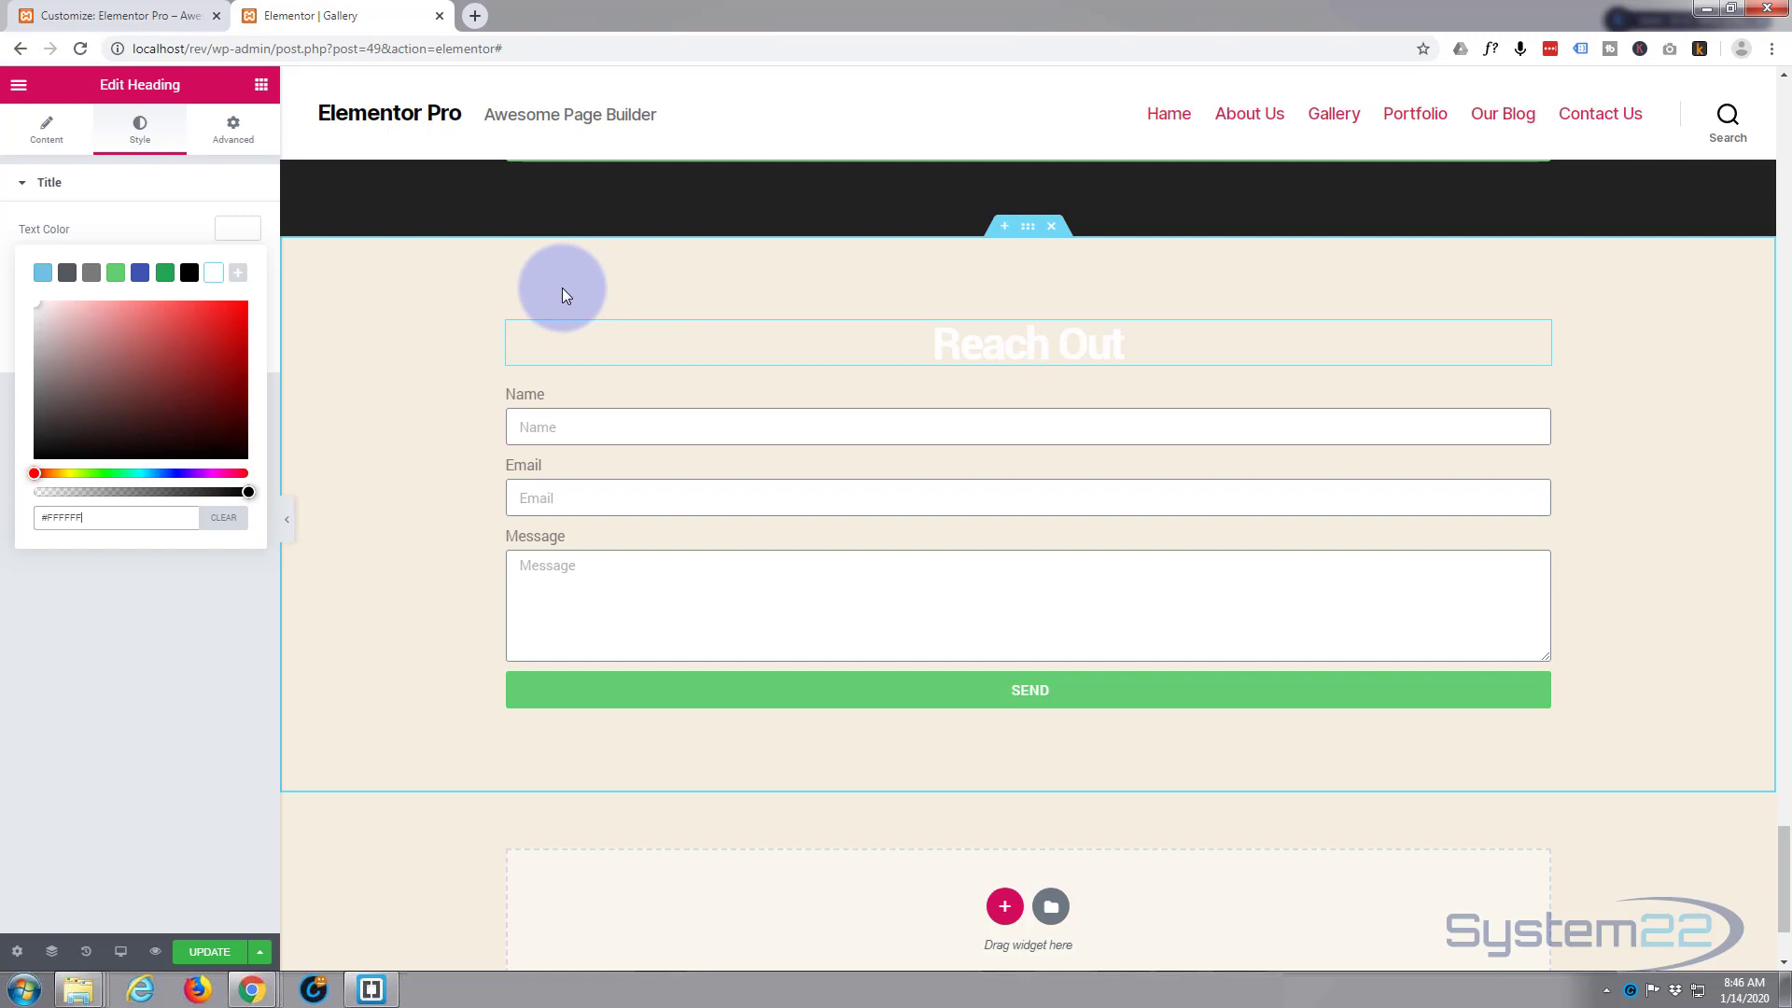
left_click(262, 88)
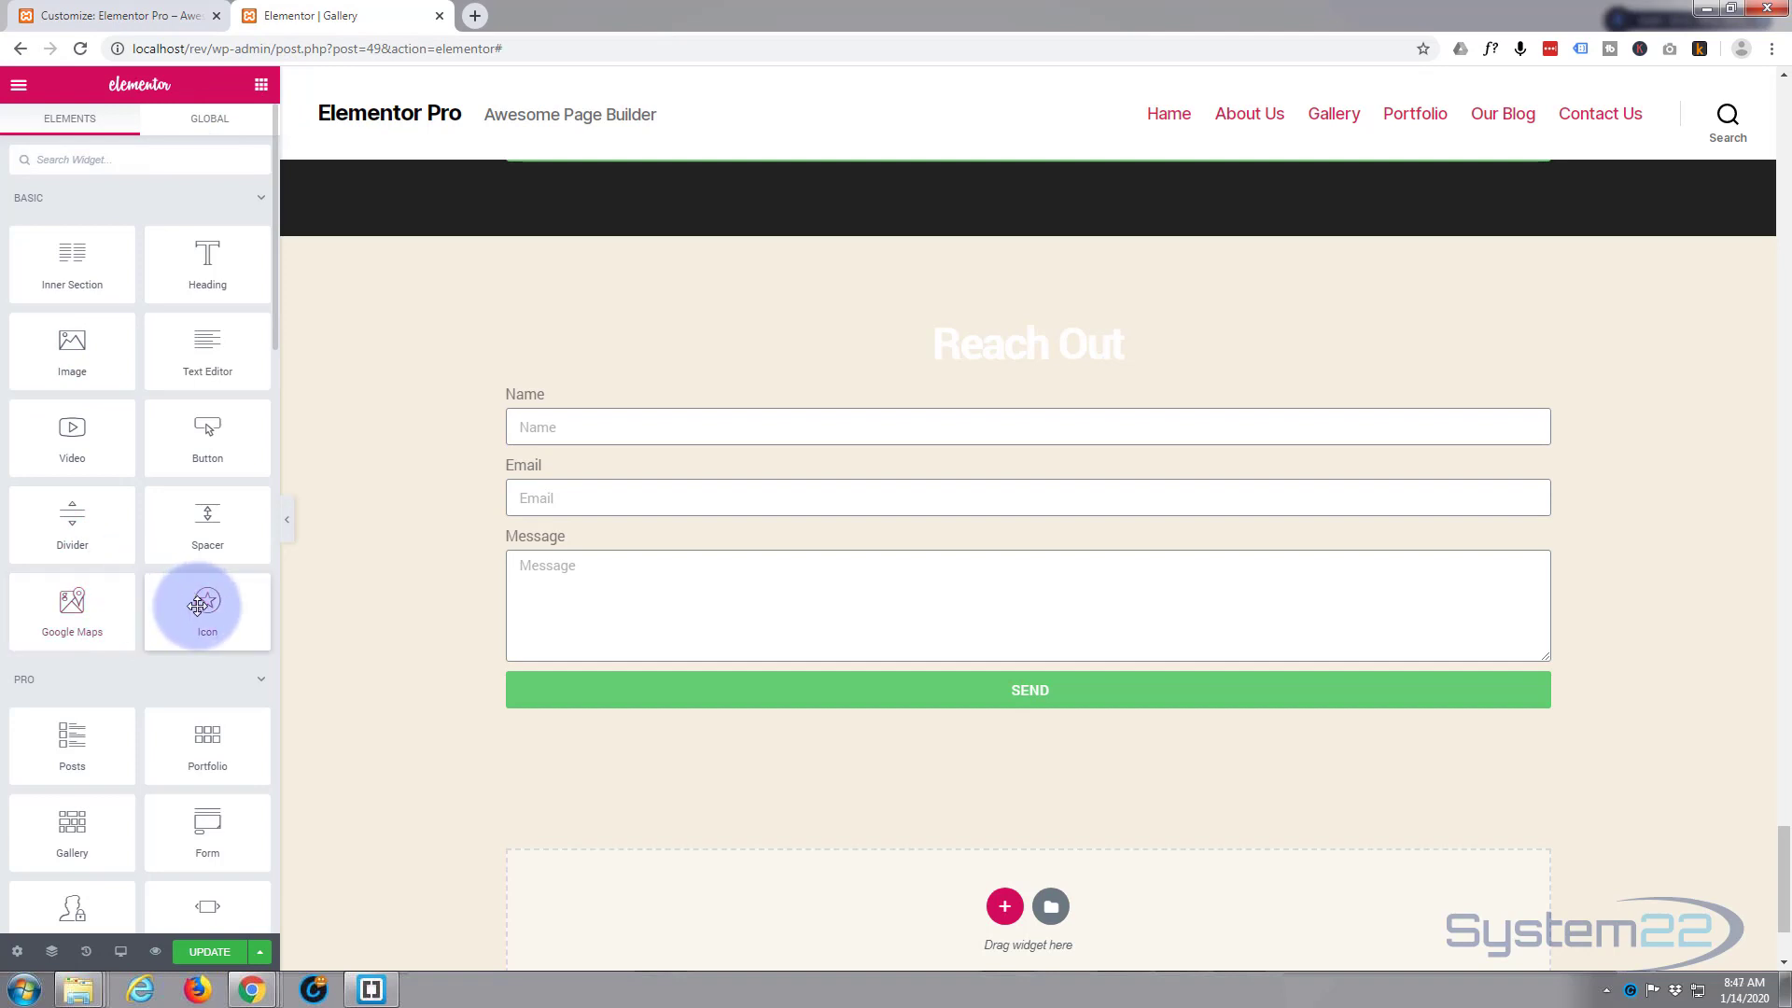
- Add an Icon widget above the heading using the Envelope icon found by searching 'envelope'
left_click_drag(205, 608, 1085, 329)
mouse_move(132, 280)
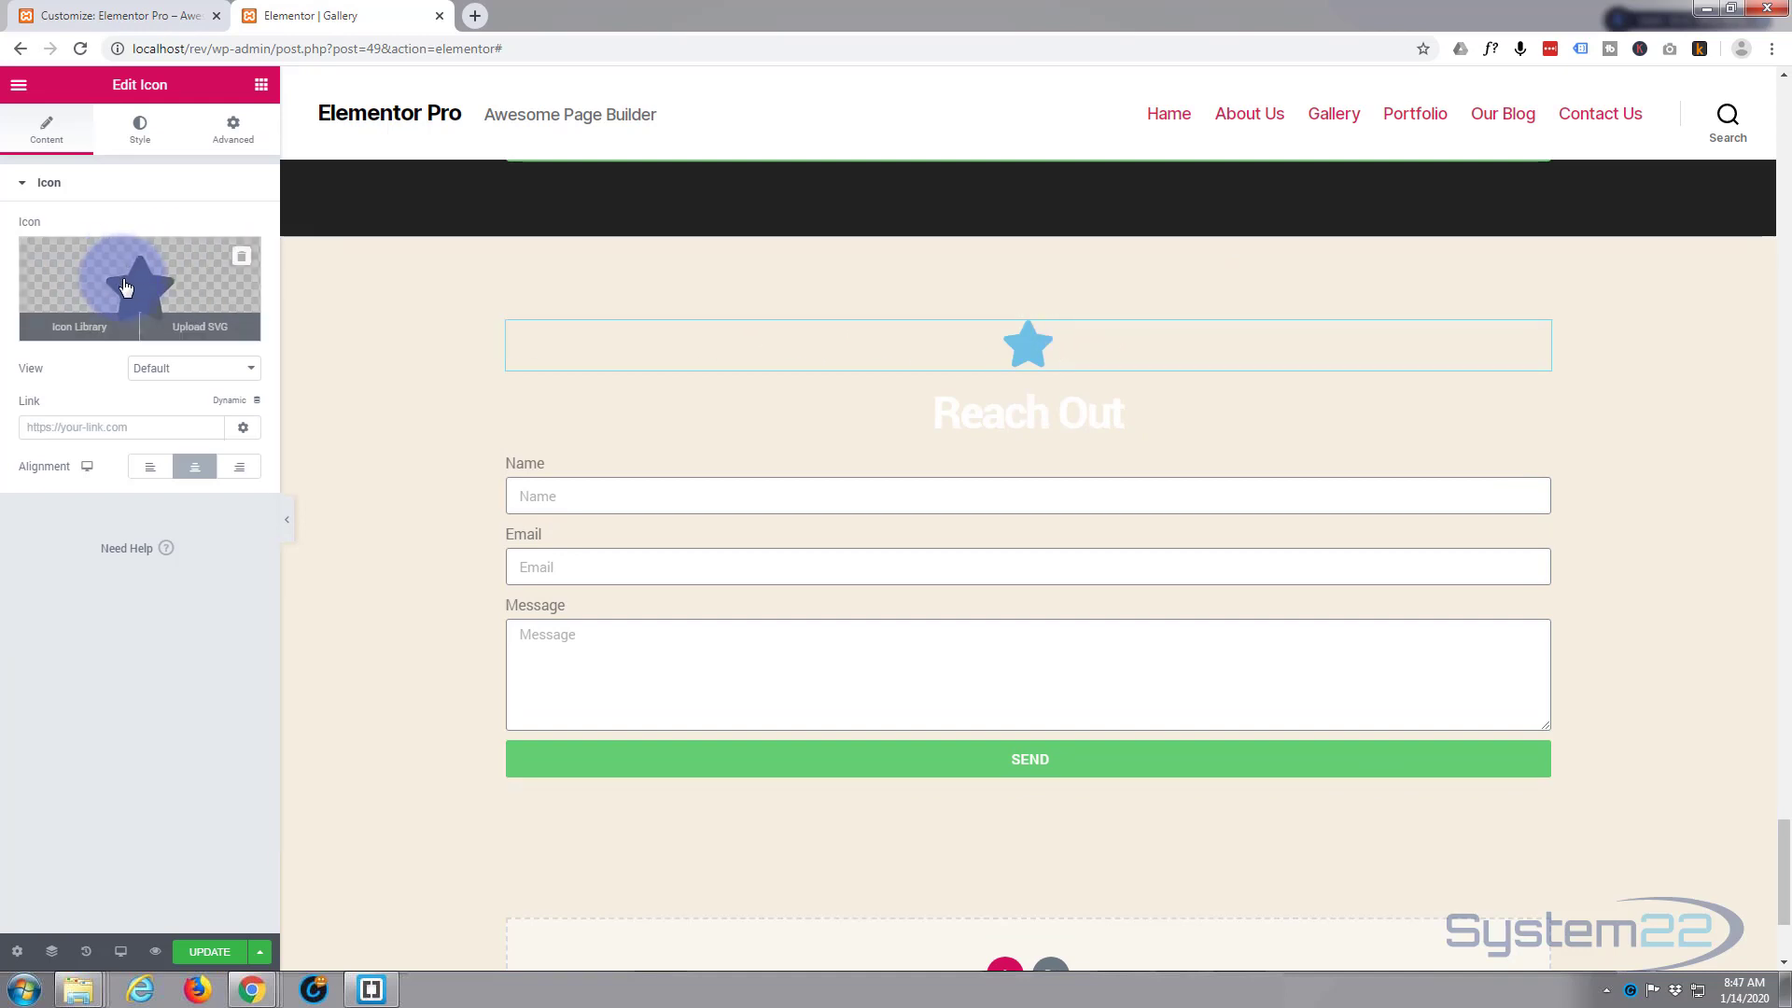
left_click(76, 327)
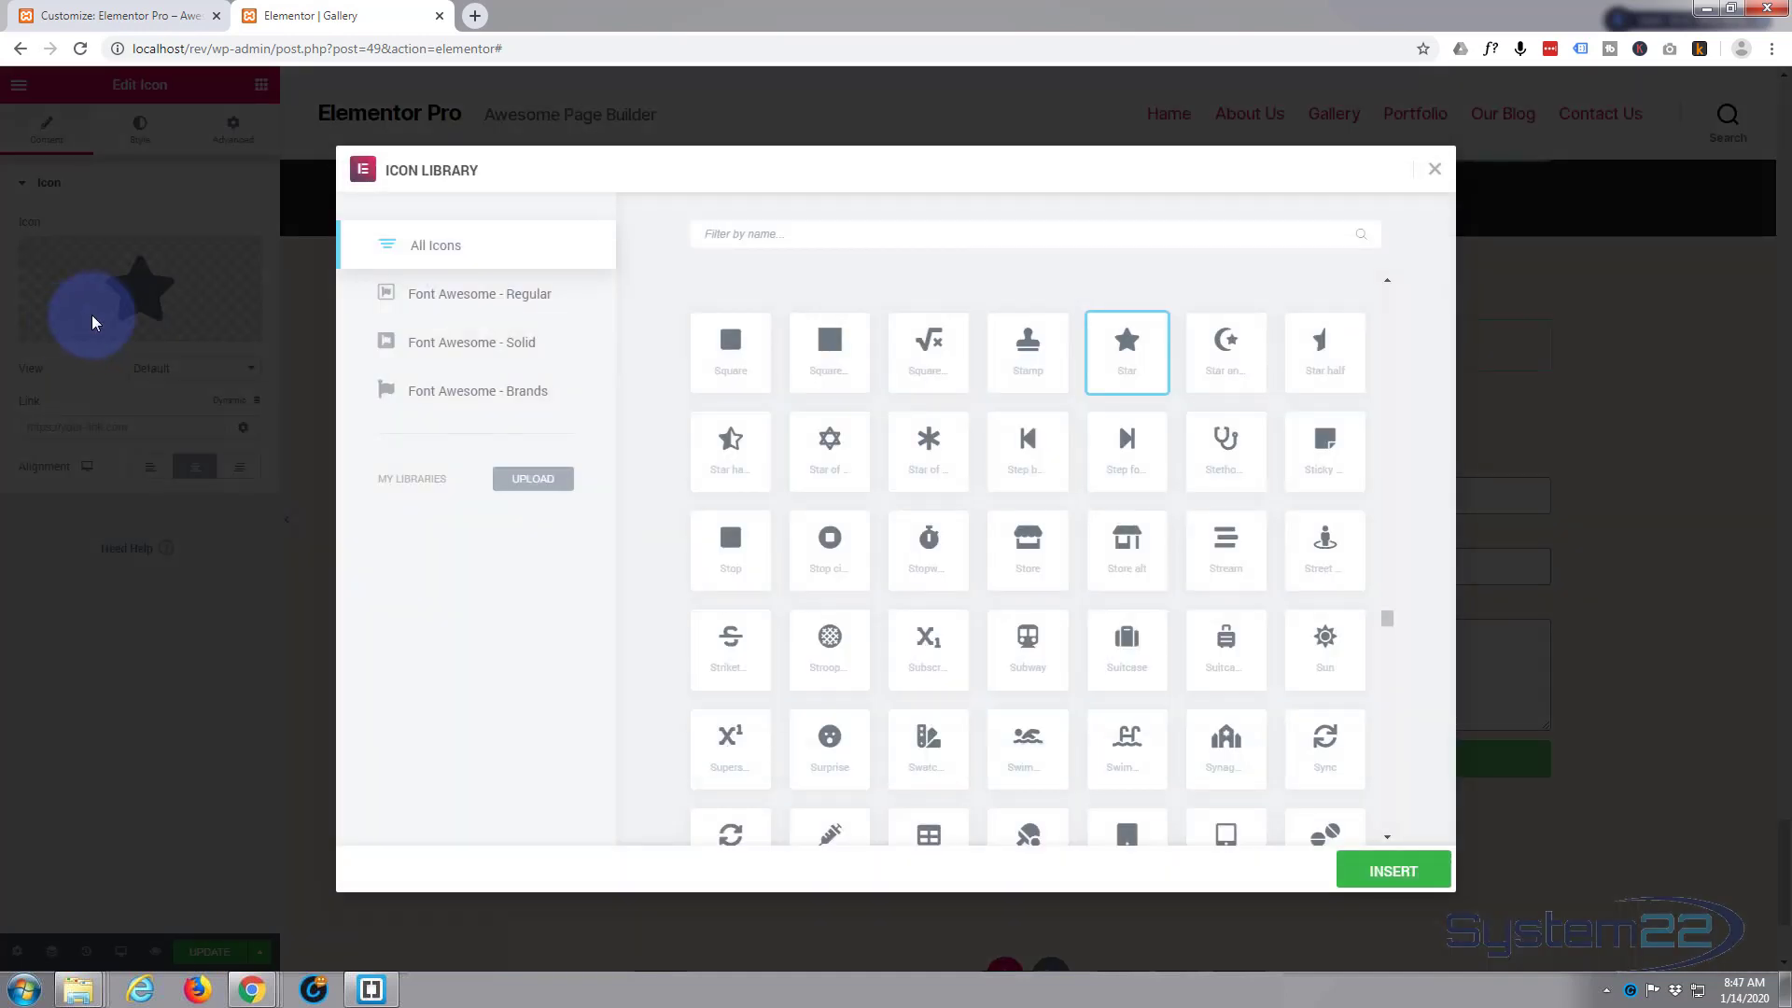
left_click(728, 232)
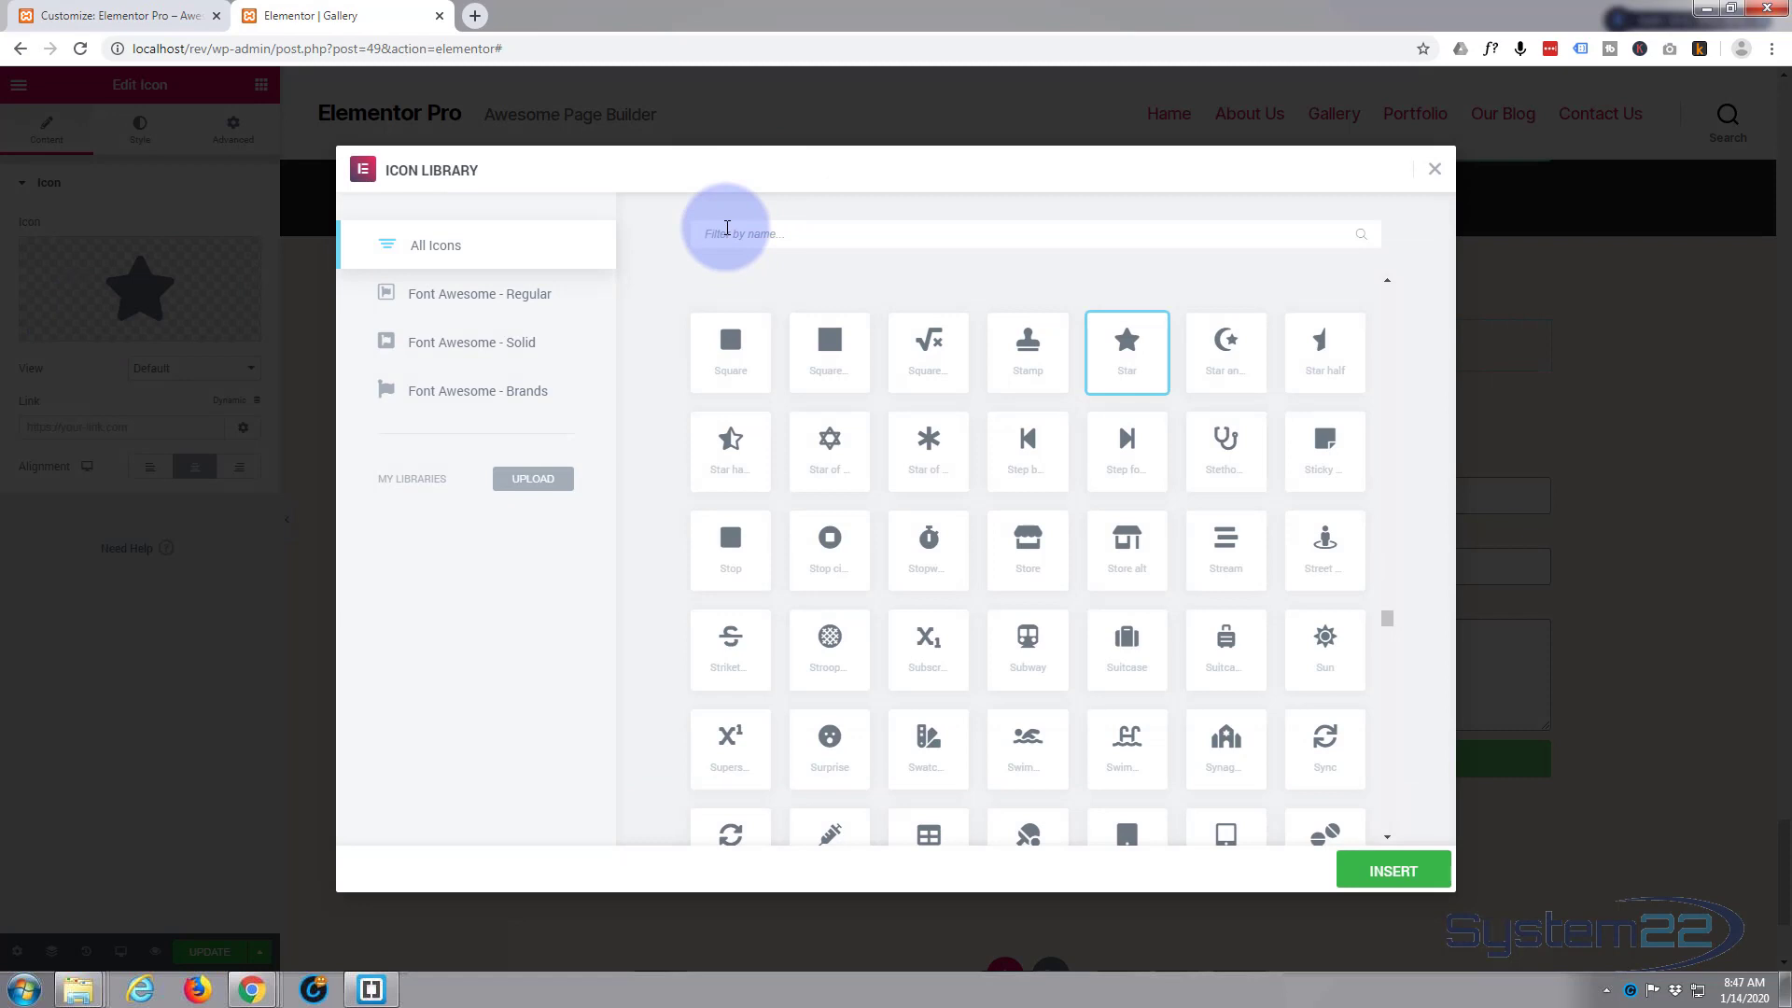
type("envelope")
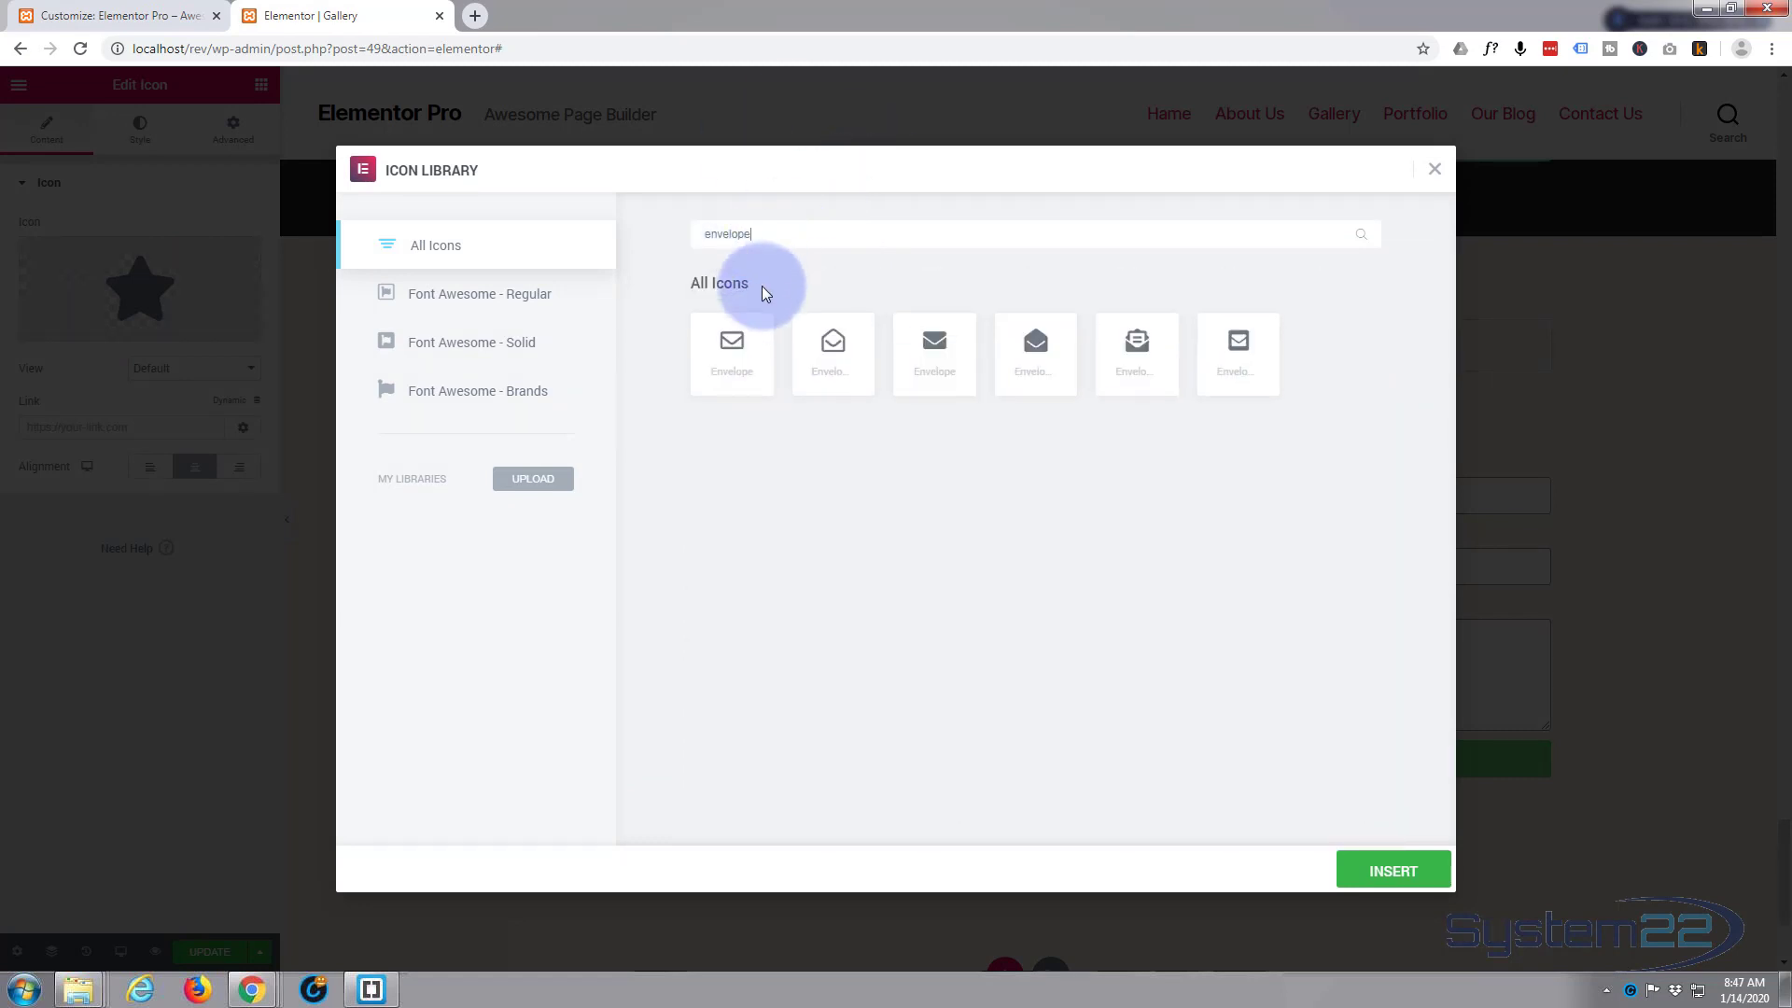
left_click(740, 352)
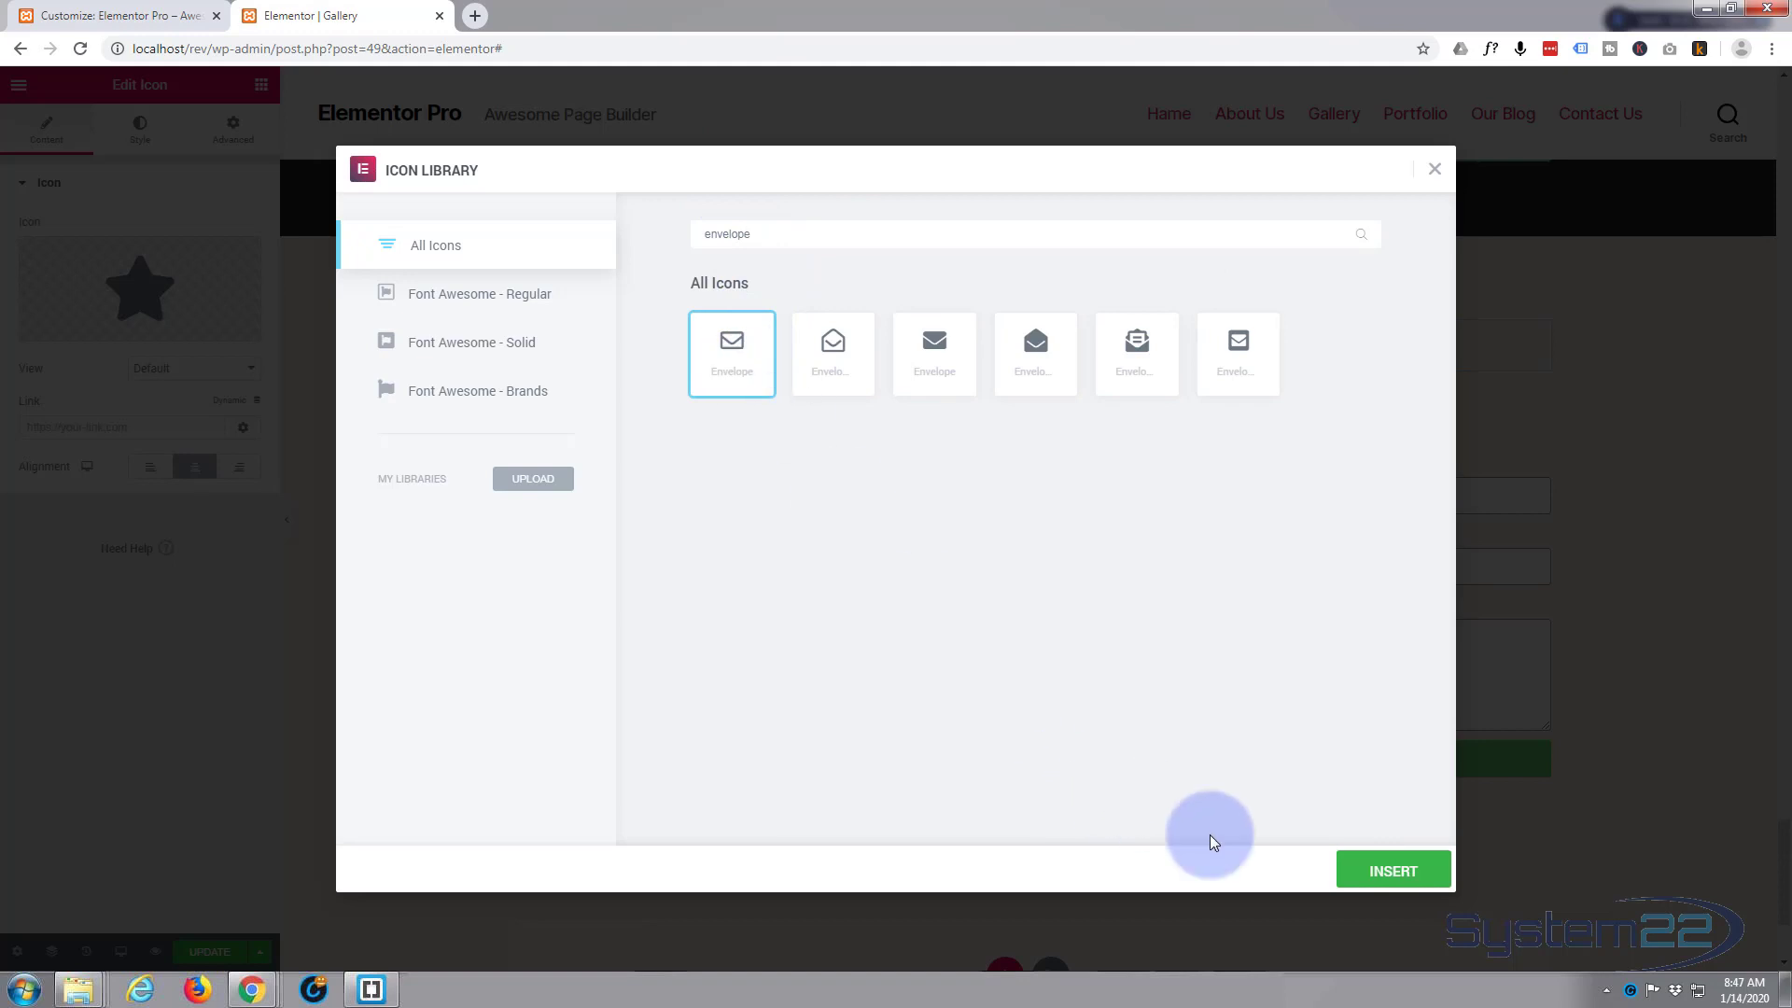
left_click(1392, 874)
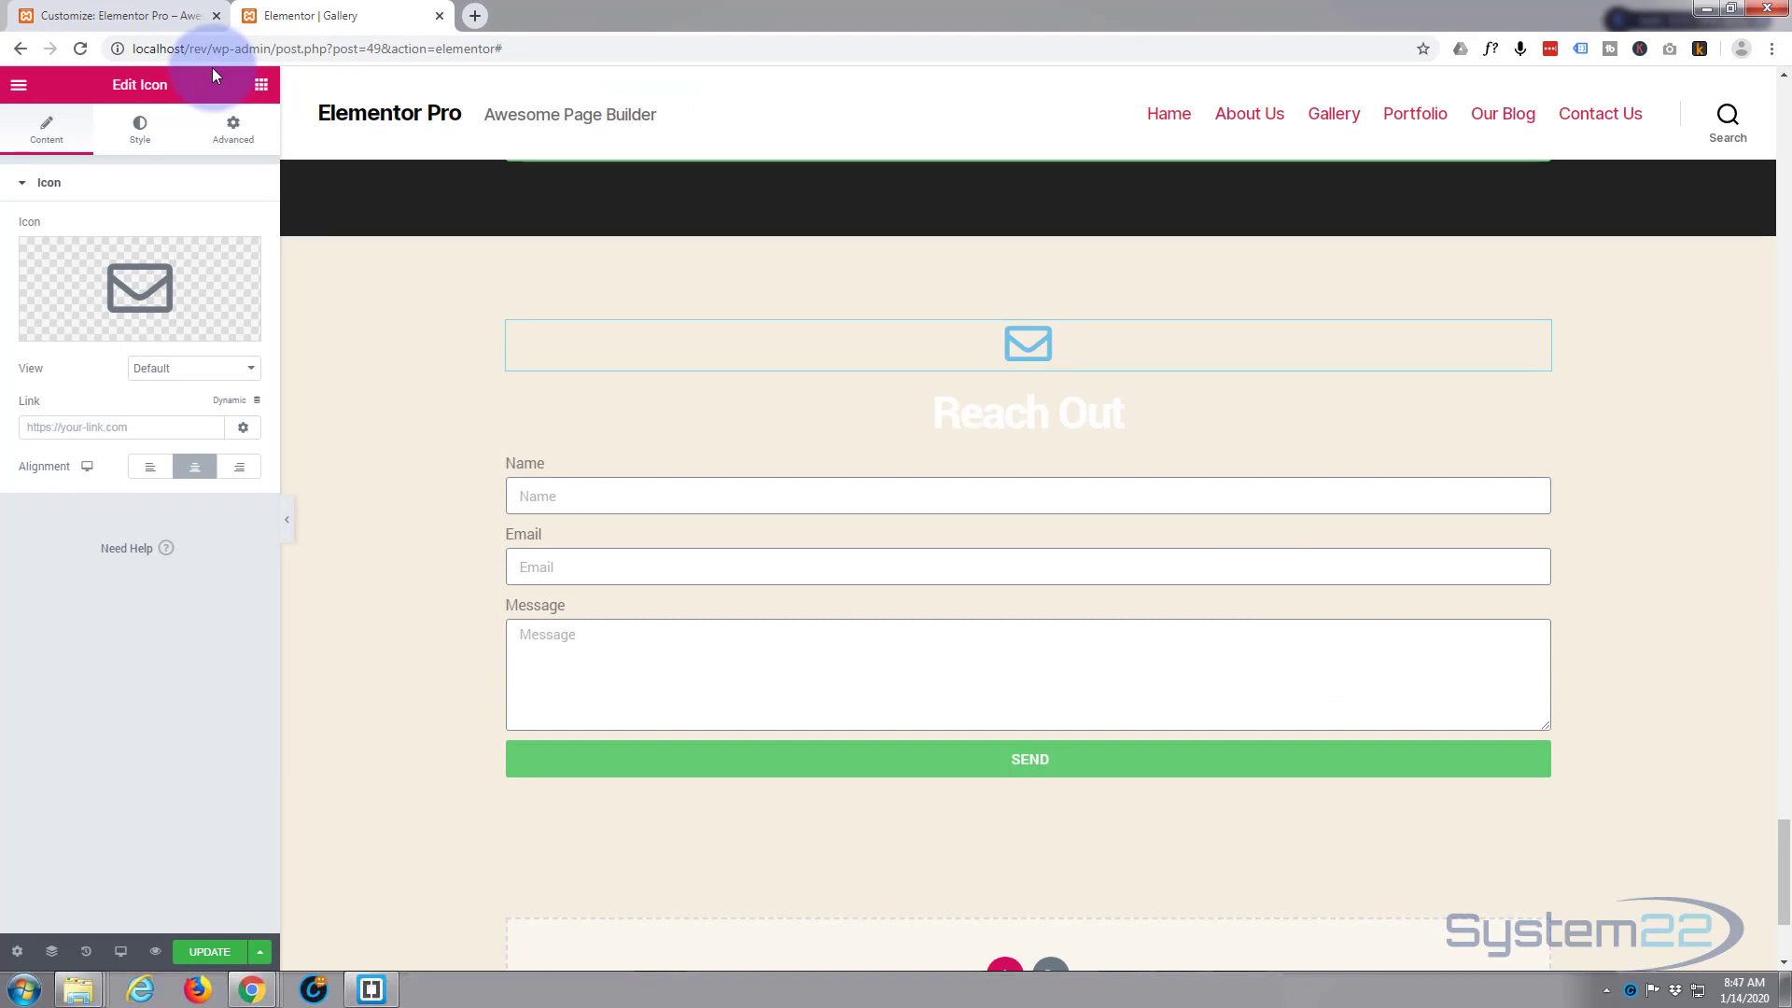
- Make the envelope icon's primary colour white
left_click(137, 138)
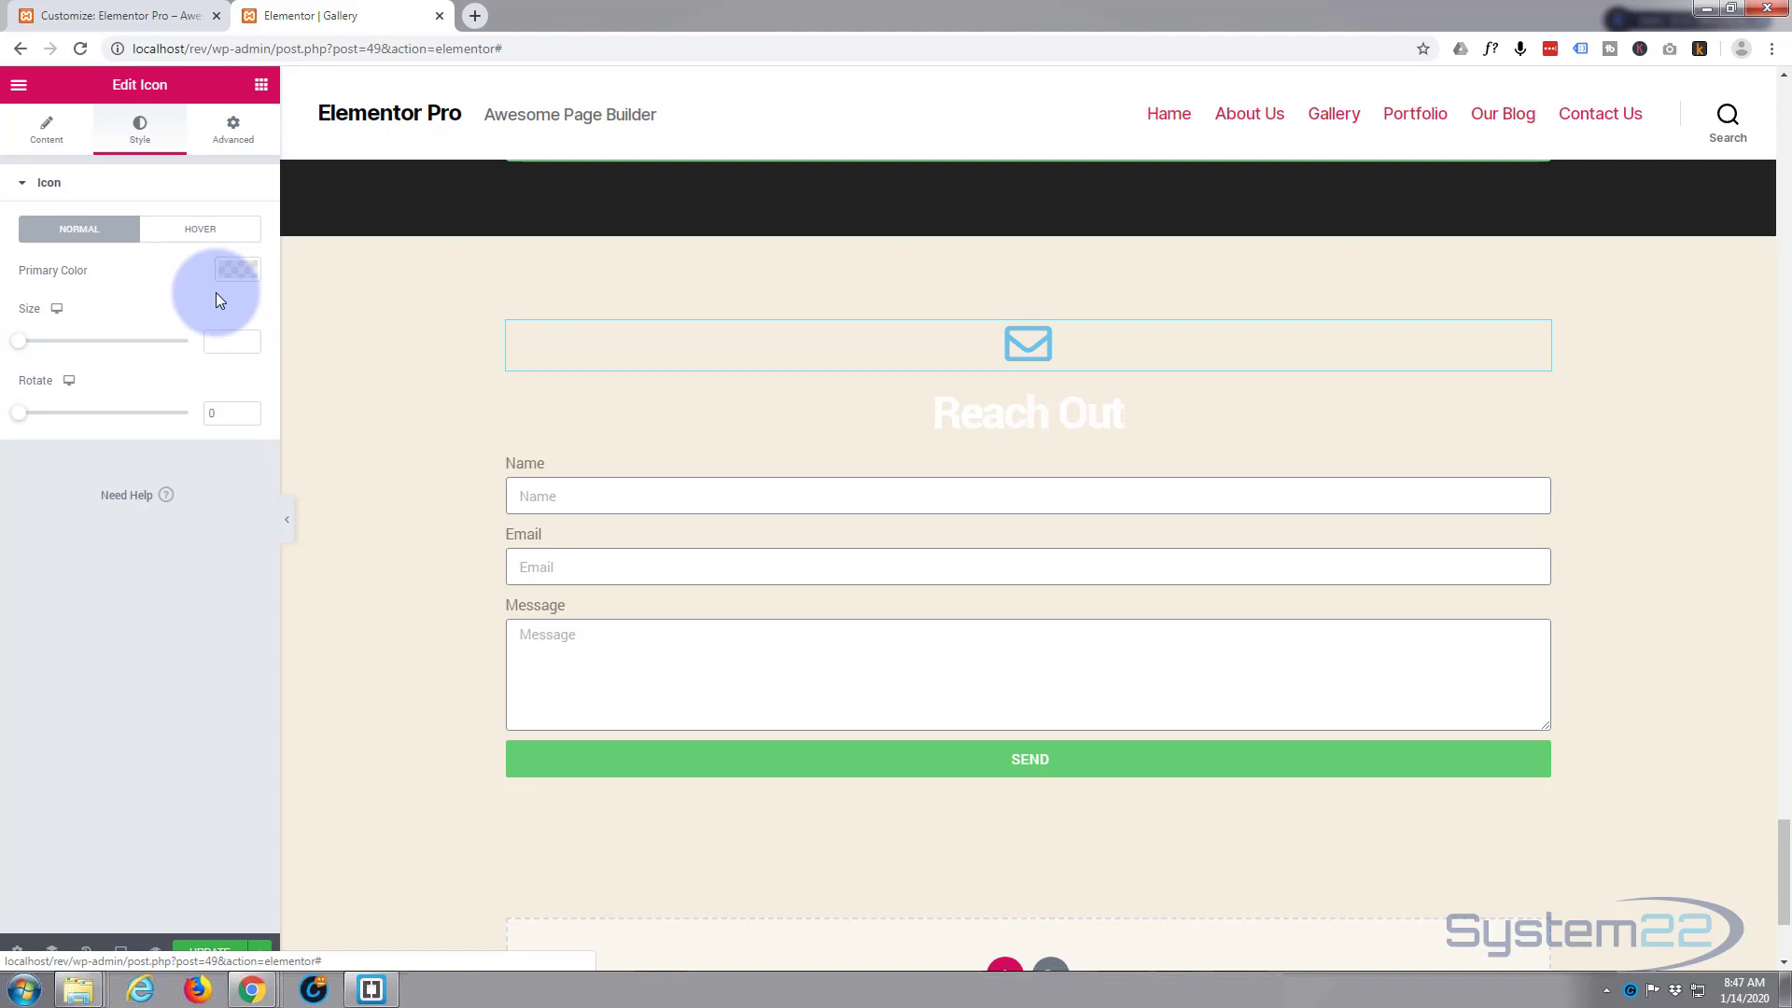
left_click(238, 271)
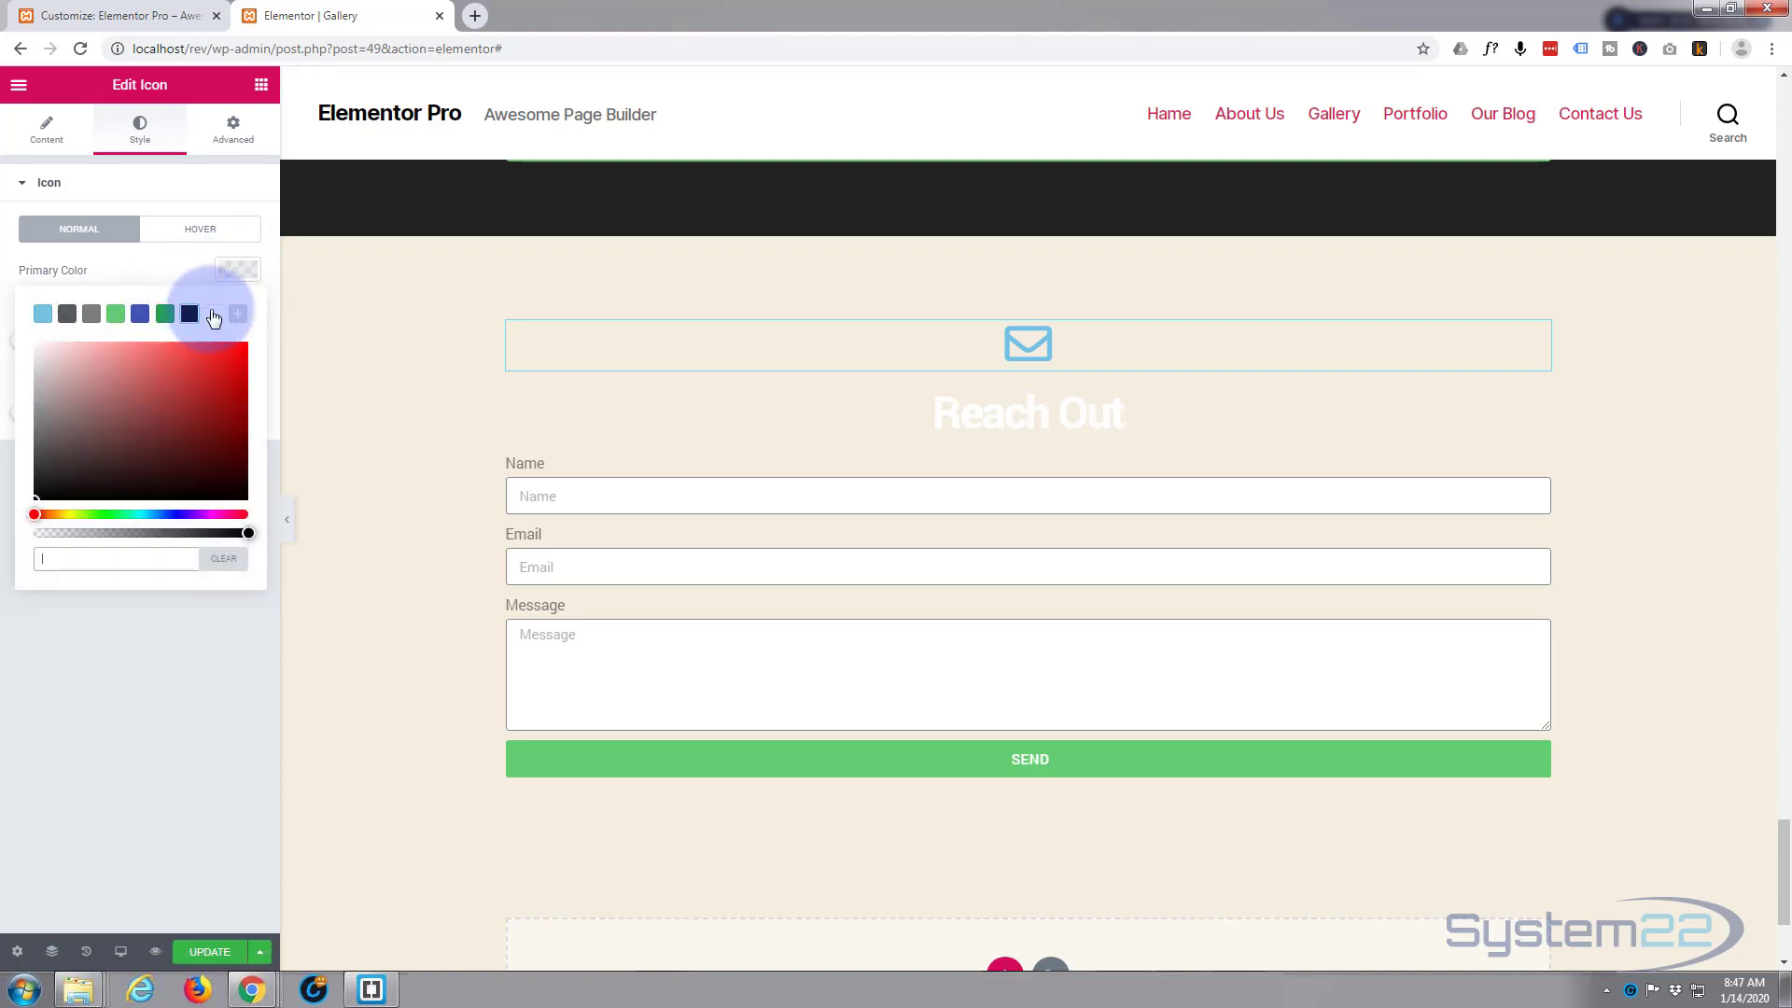
left_click(212, 315)
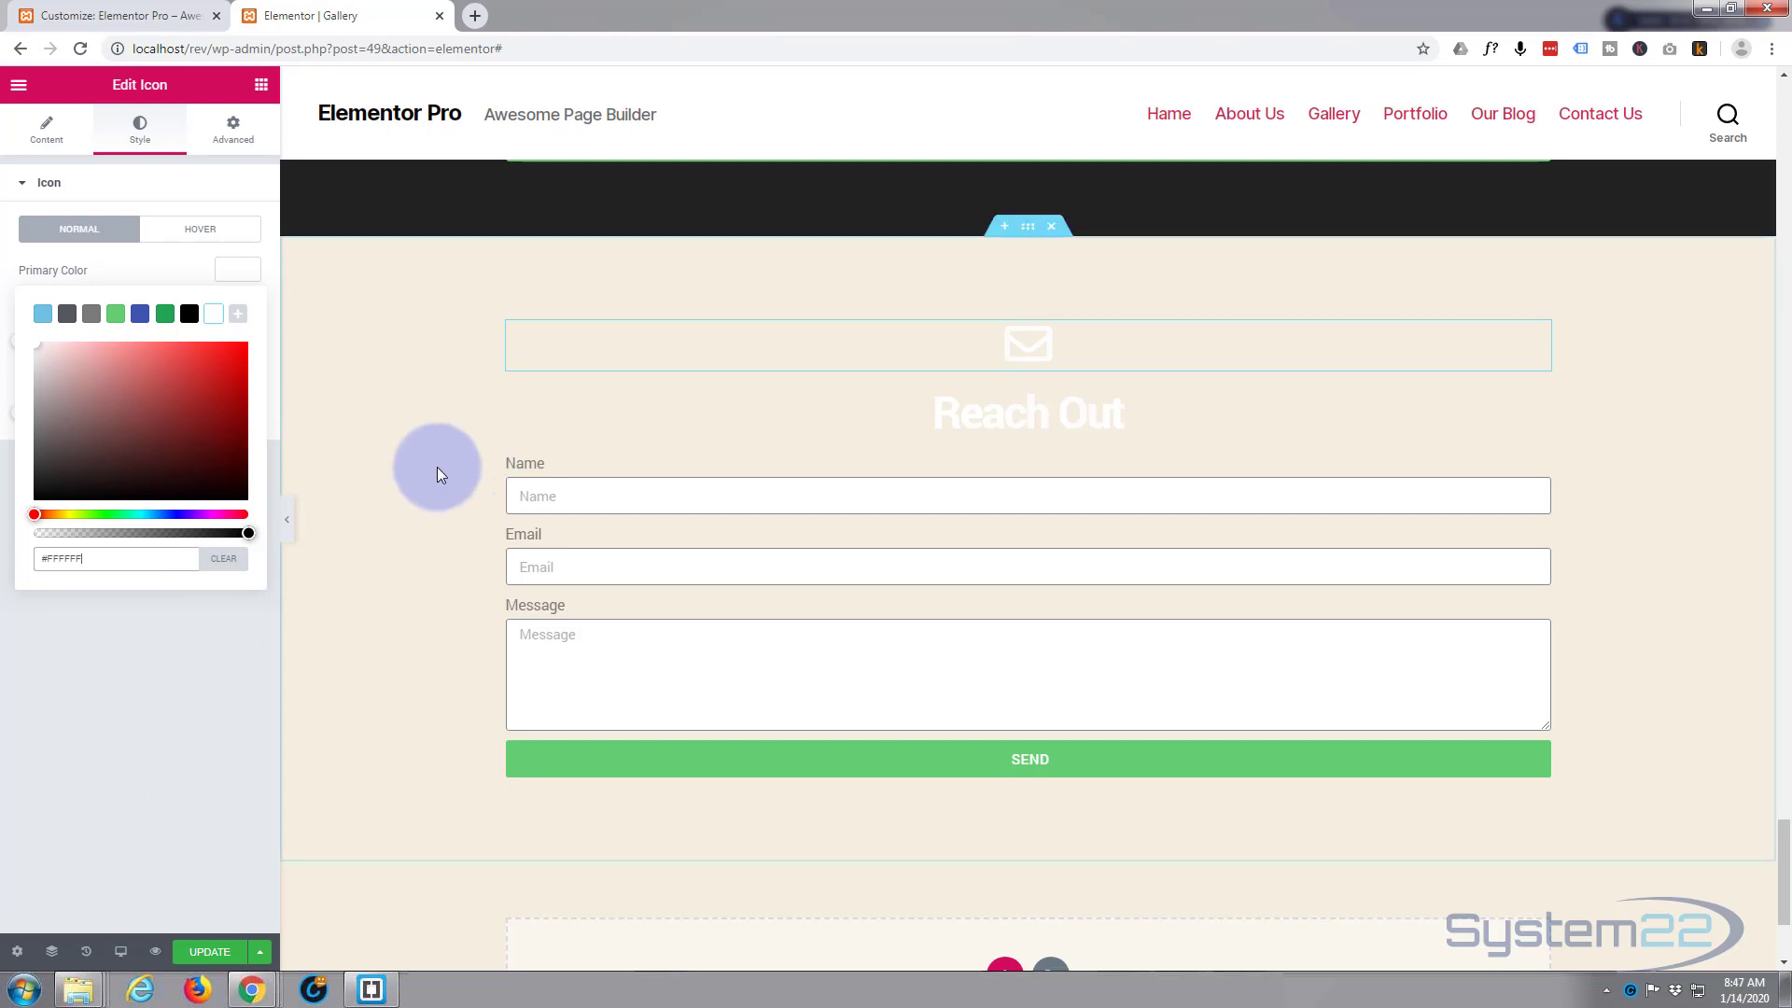
- Give the section a classic blue #4054B2 background, update the page and preview the changes
left_click(1031, 232)
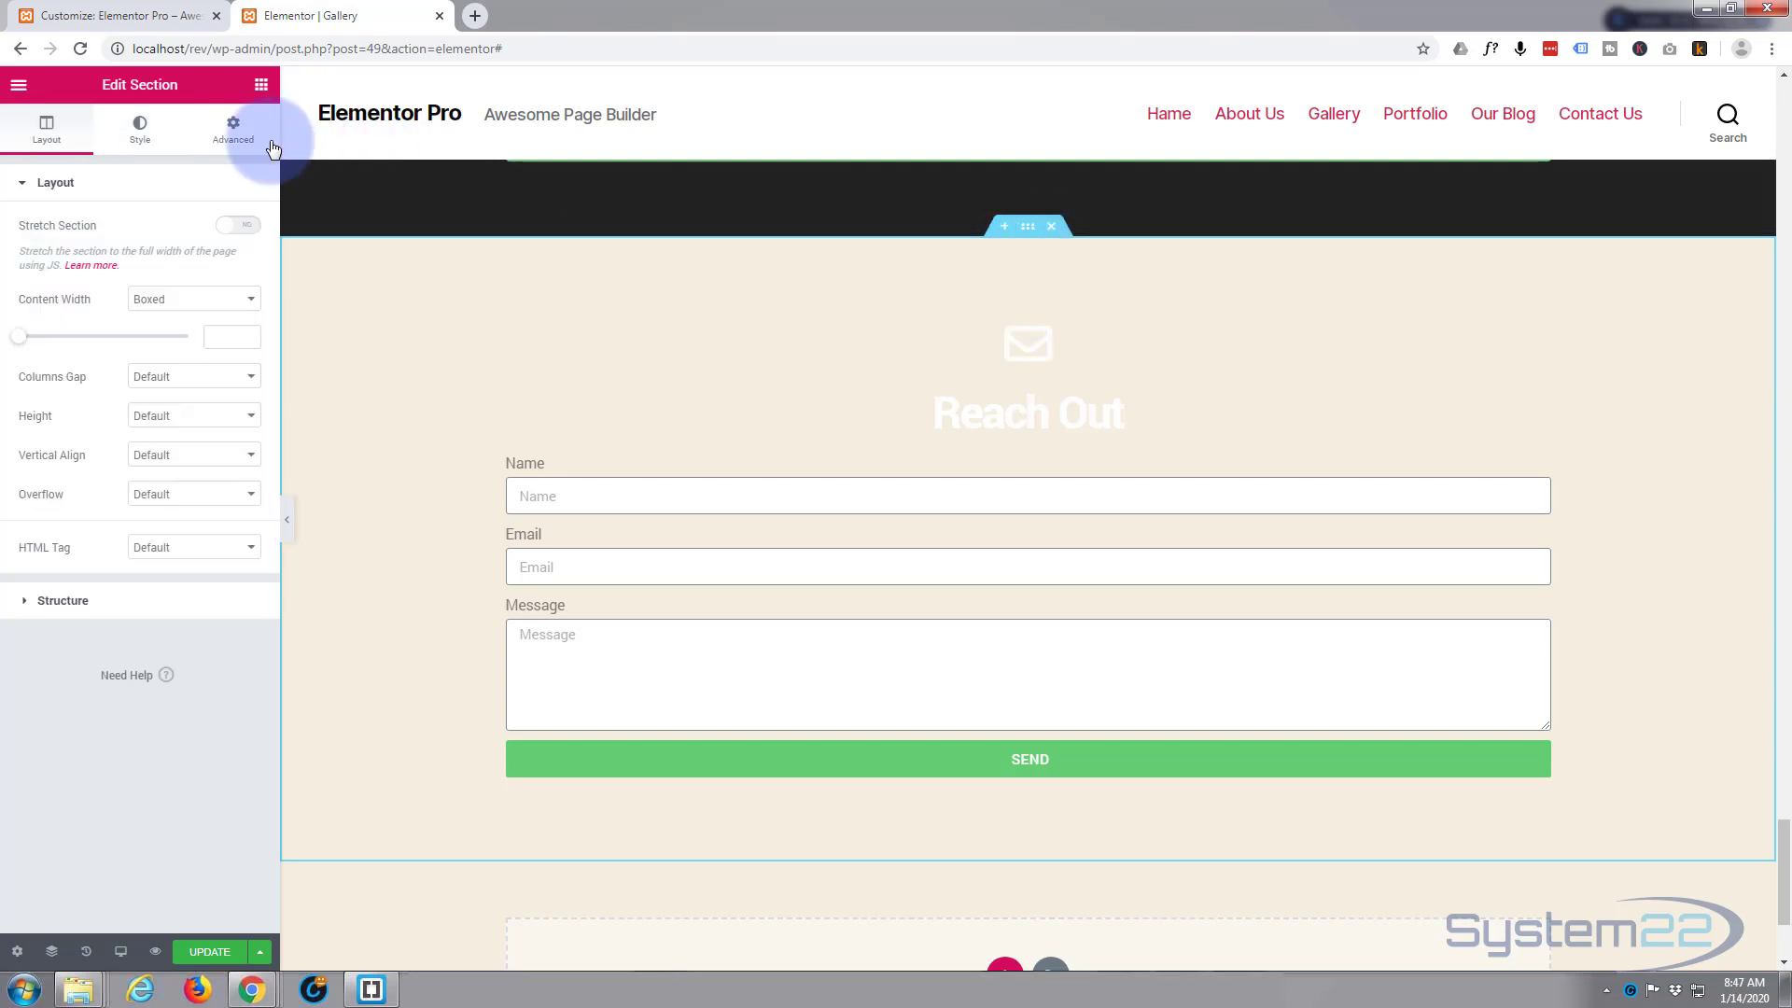
left_click(141, 132)
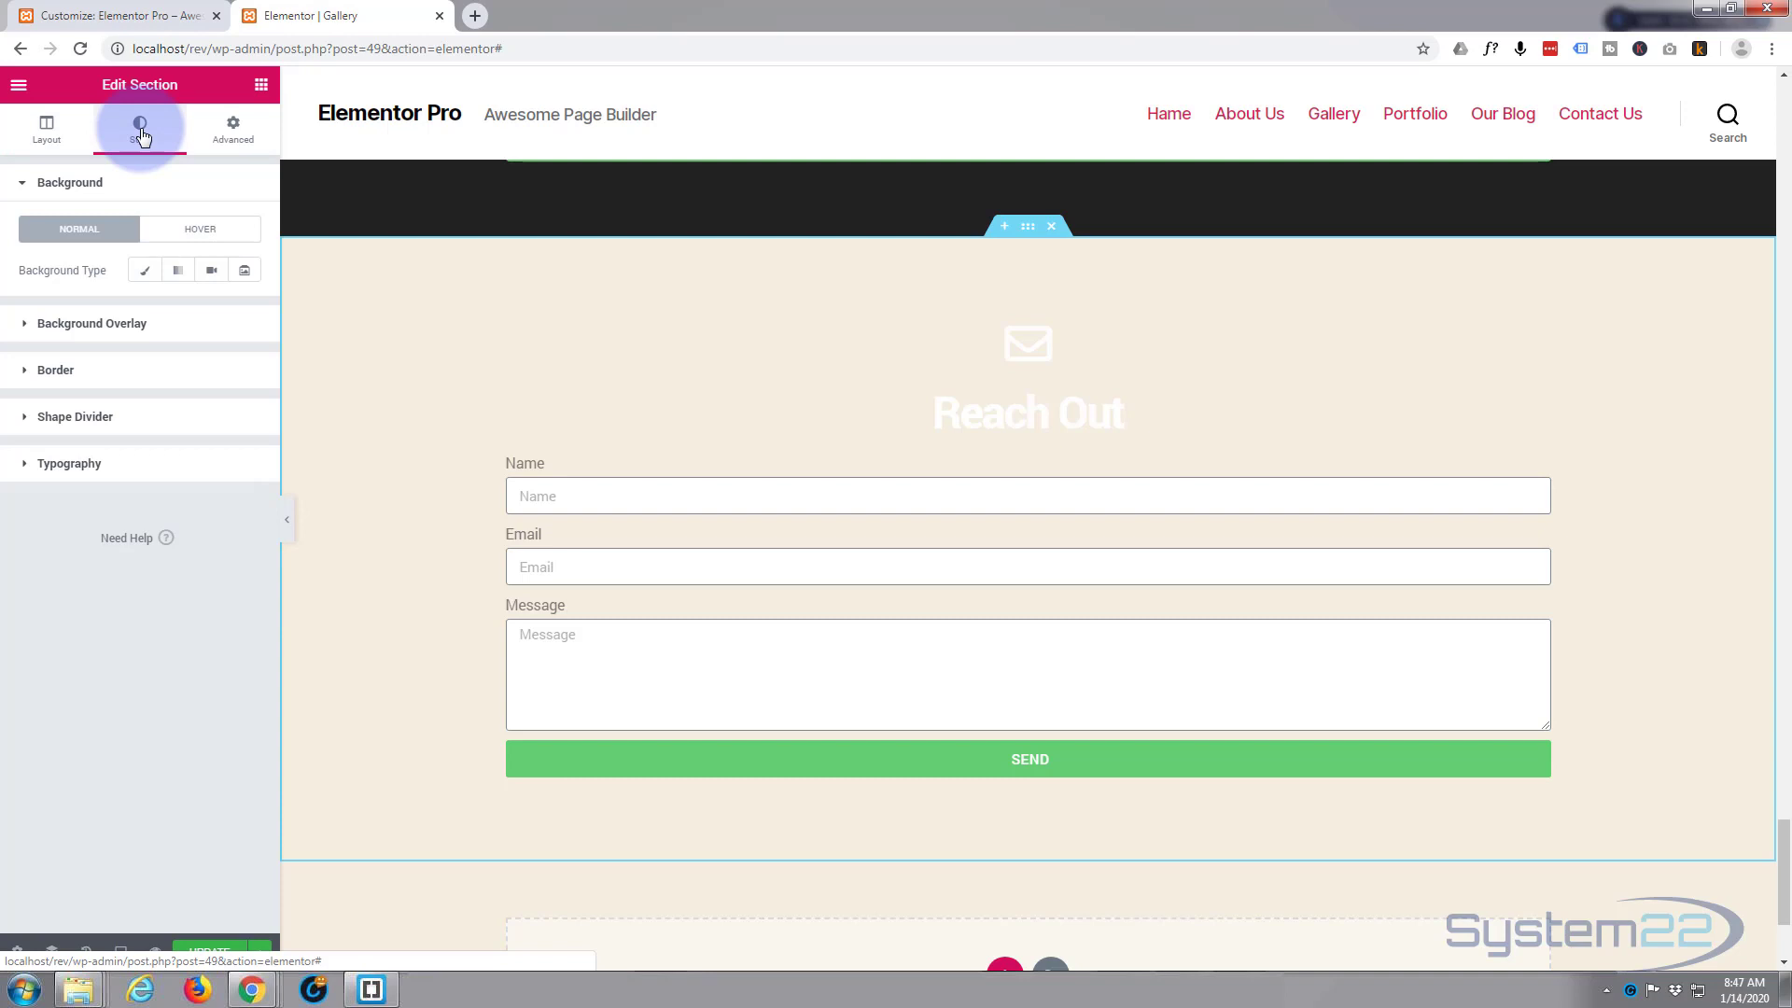
left_click(144, 274)
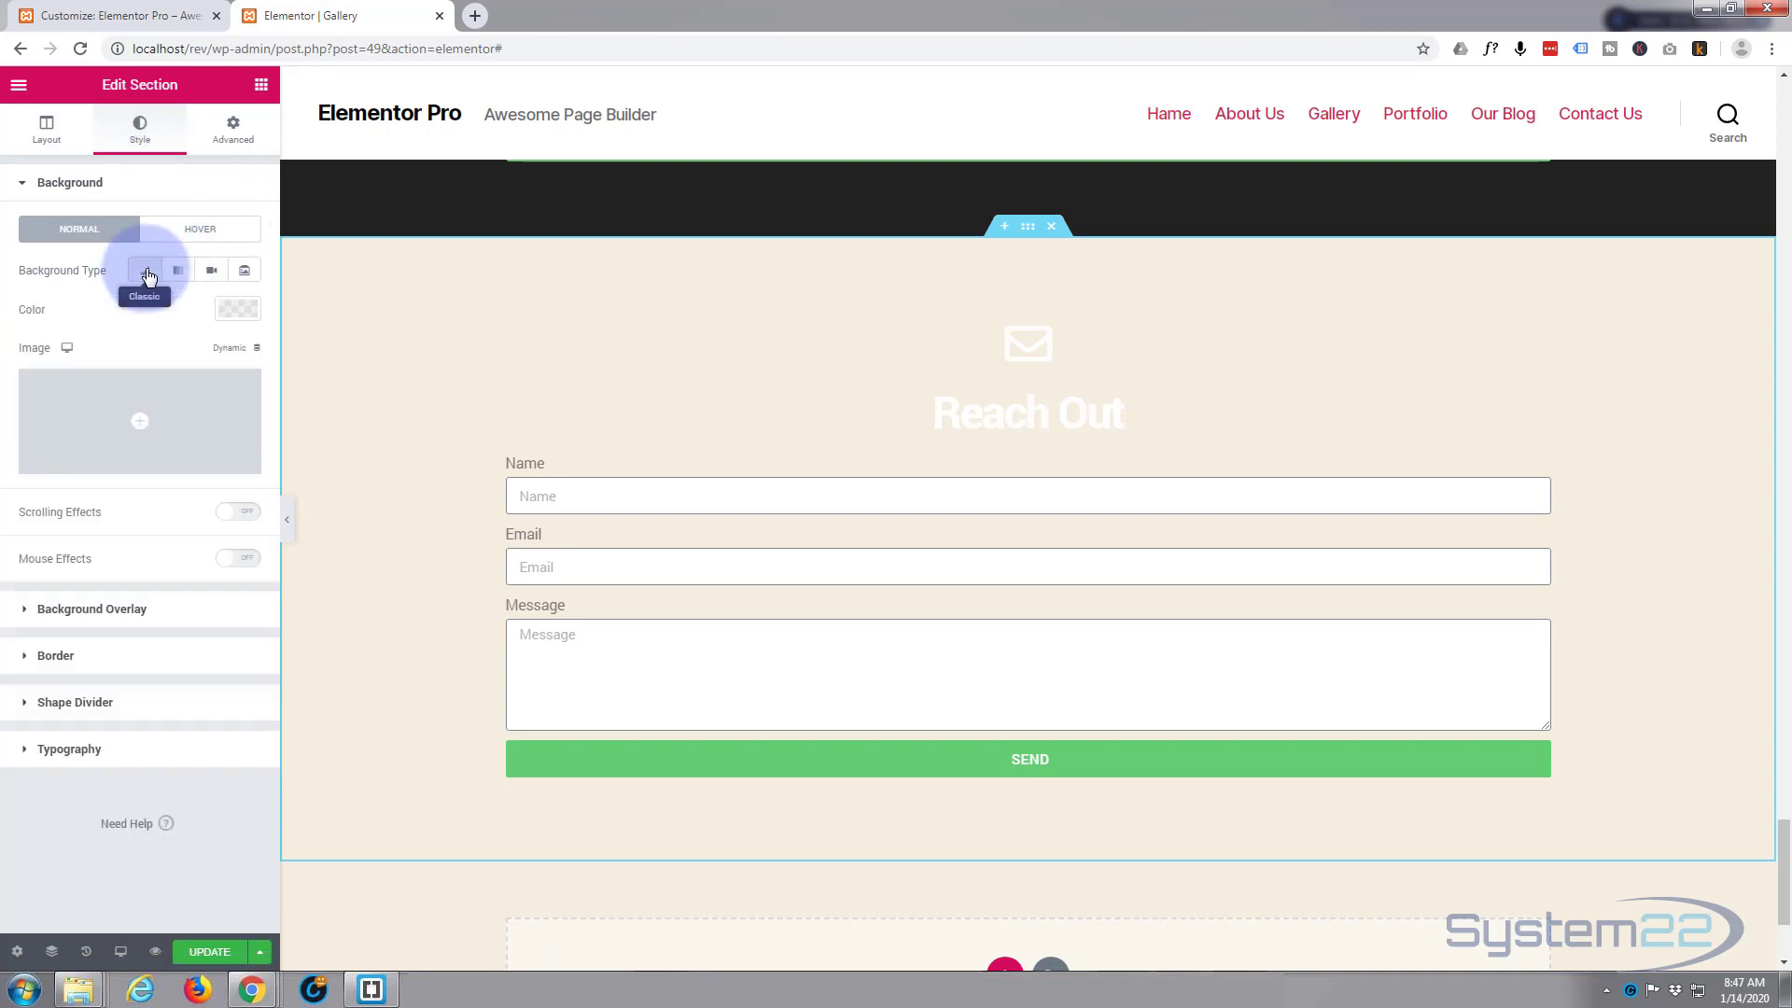
left_click(240, 316)
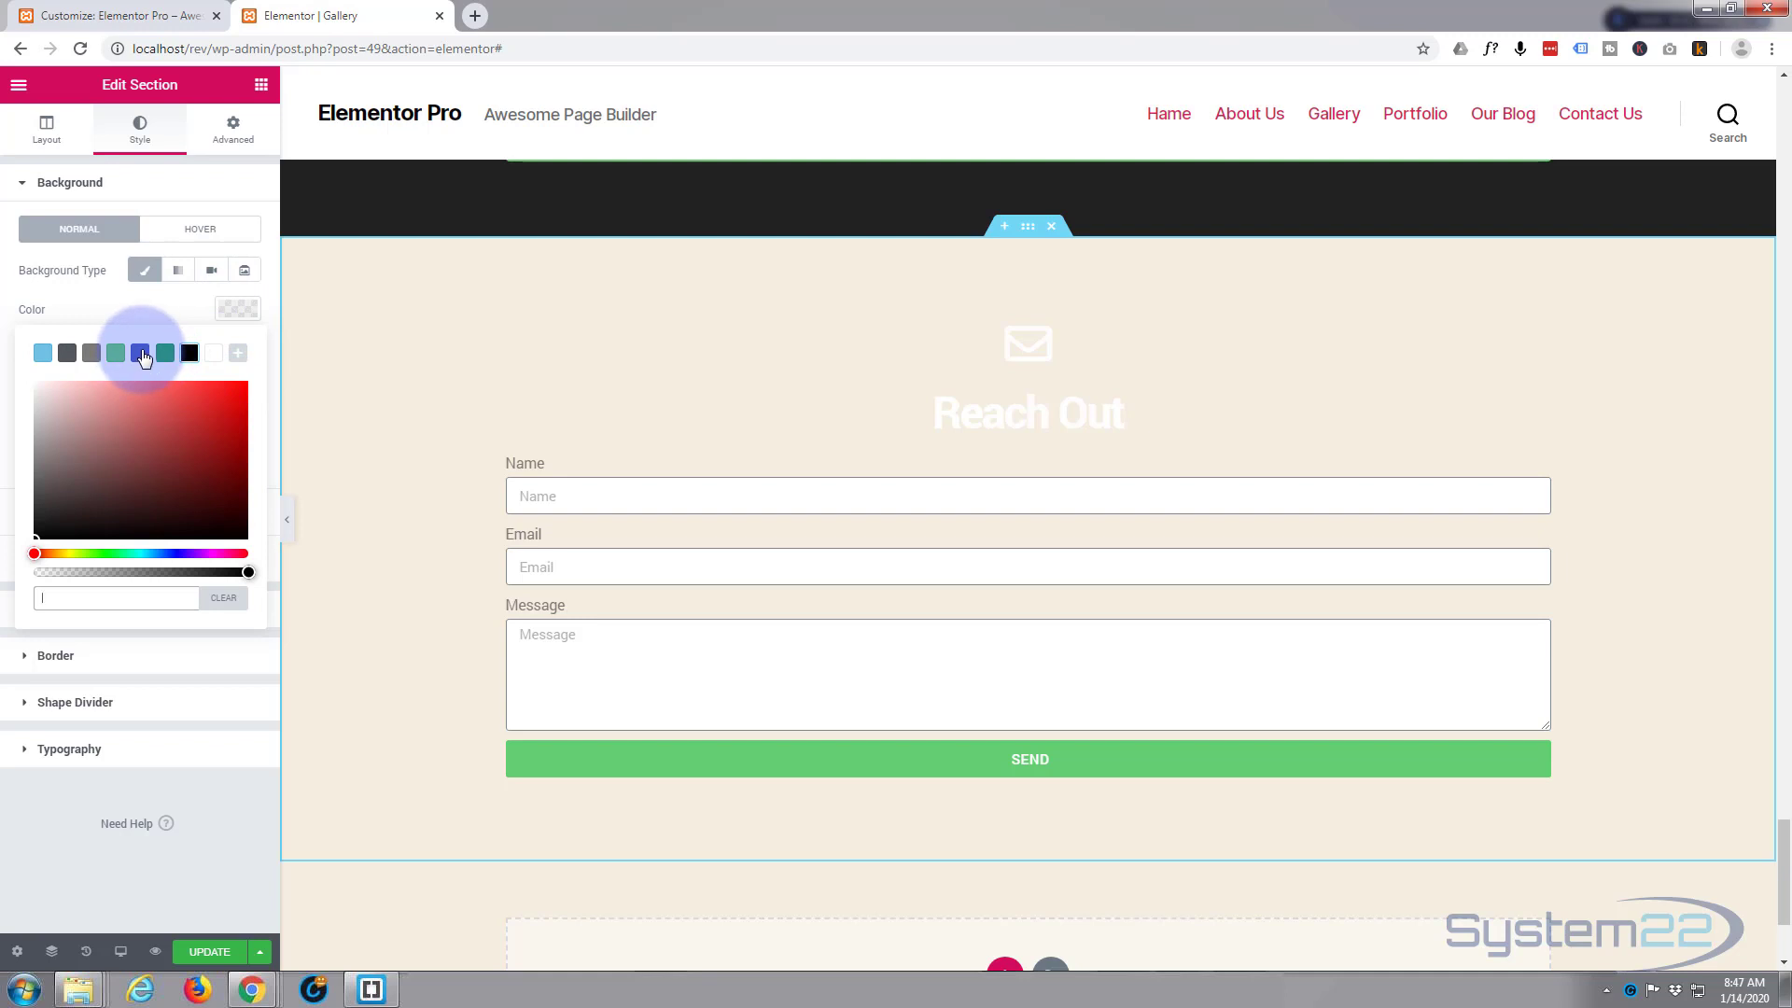
left_click(140, 357)
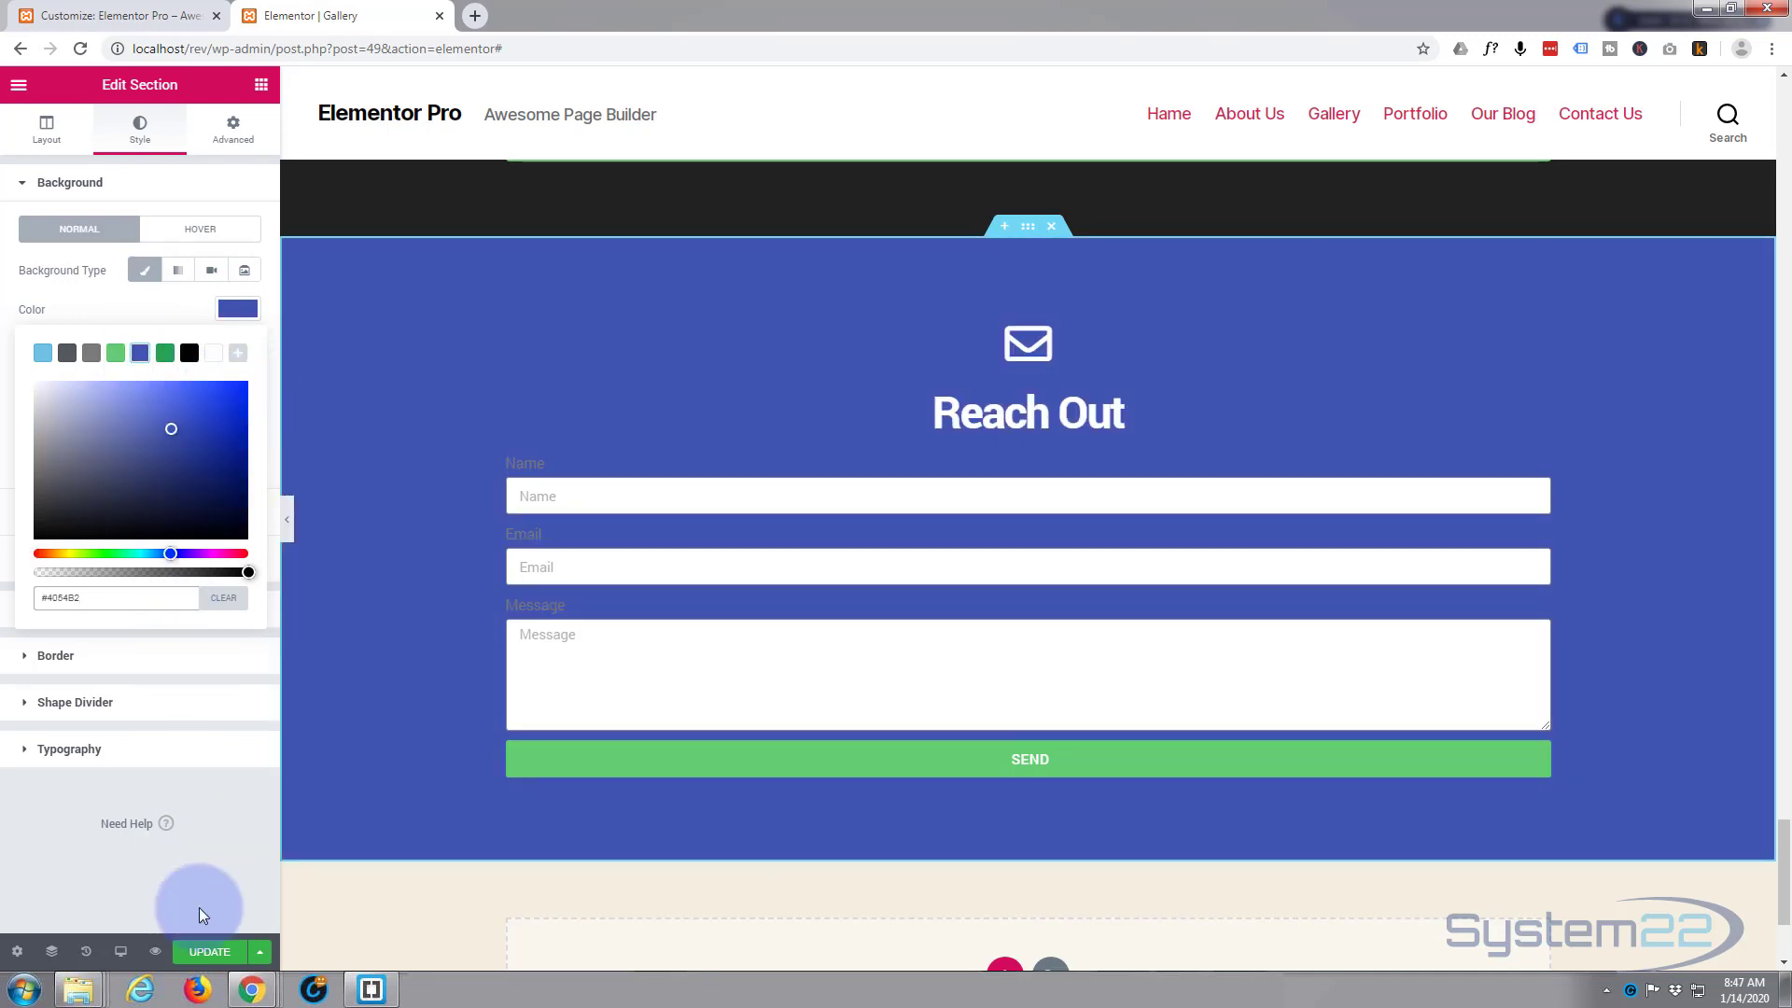
left_click(209, 951)
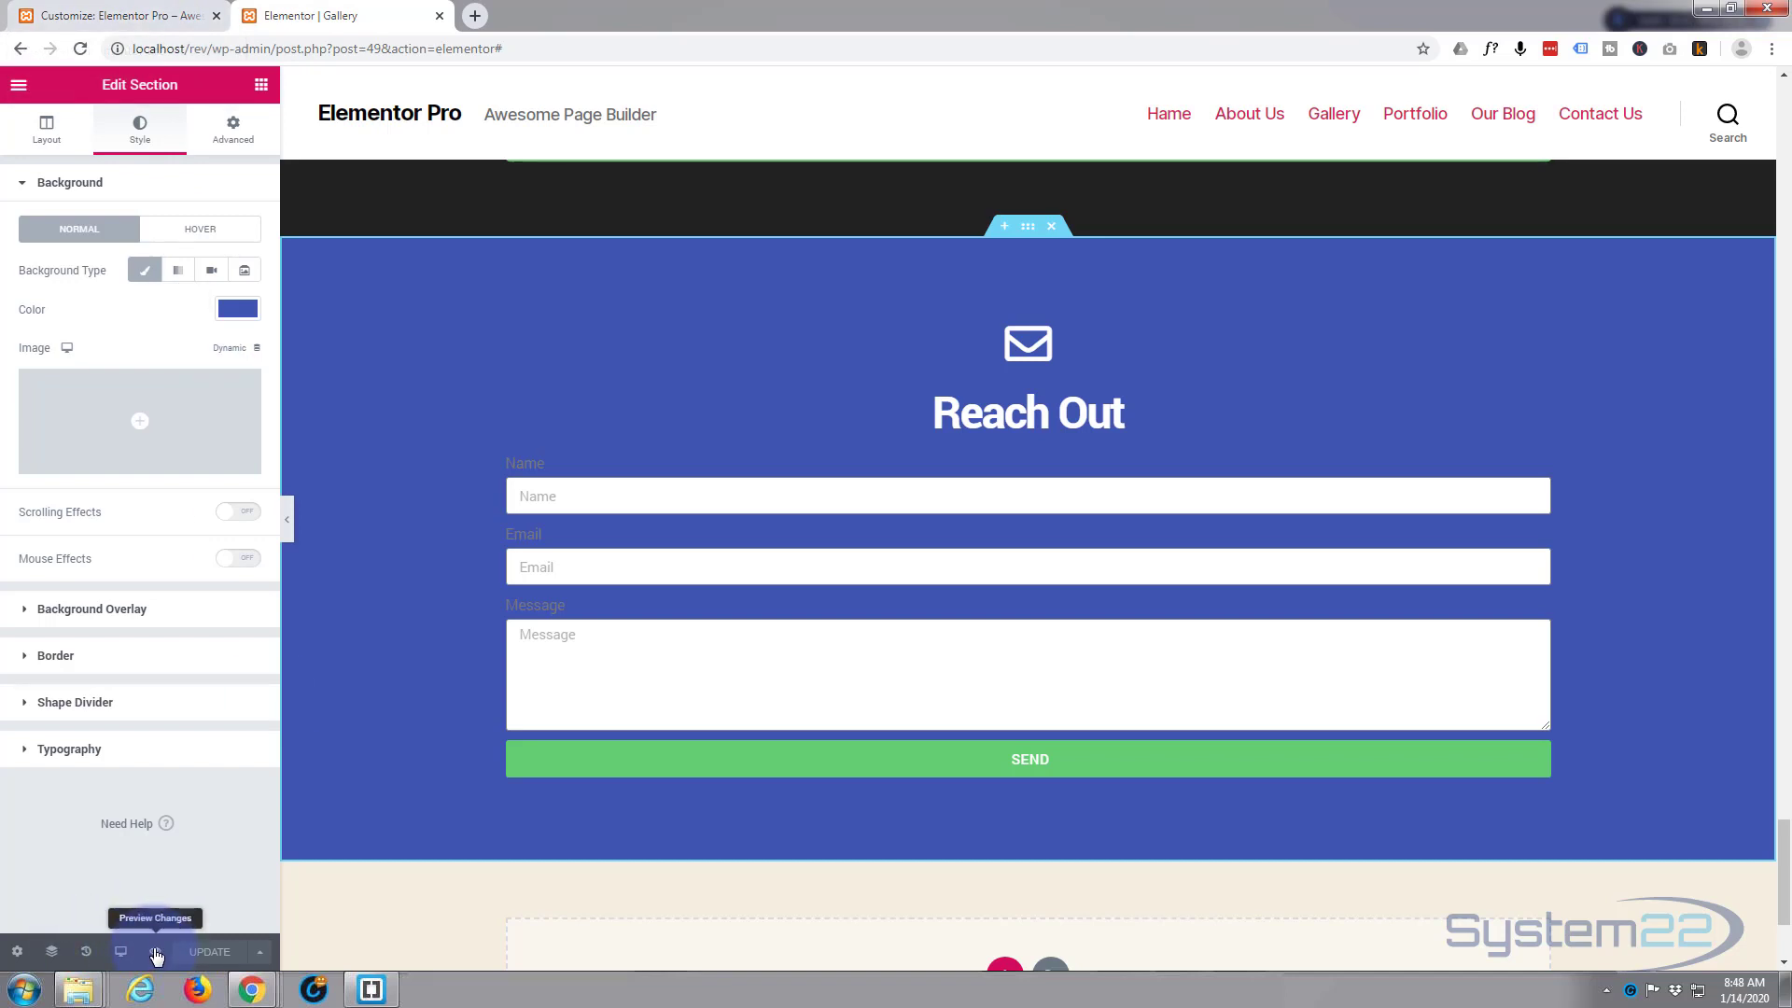
left_click(156, 953)
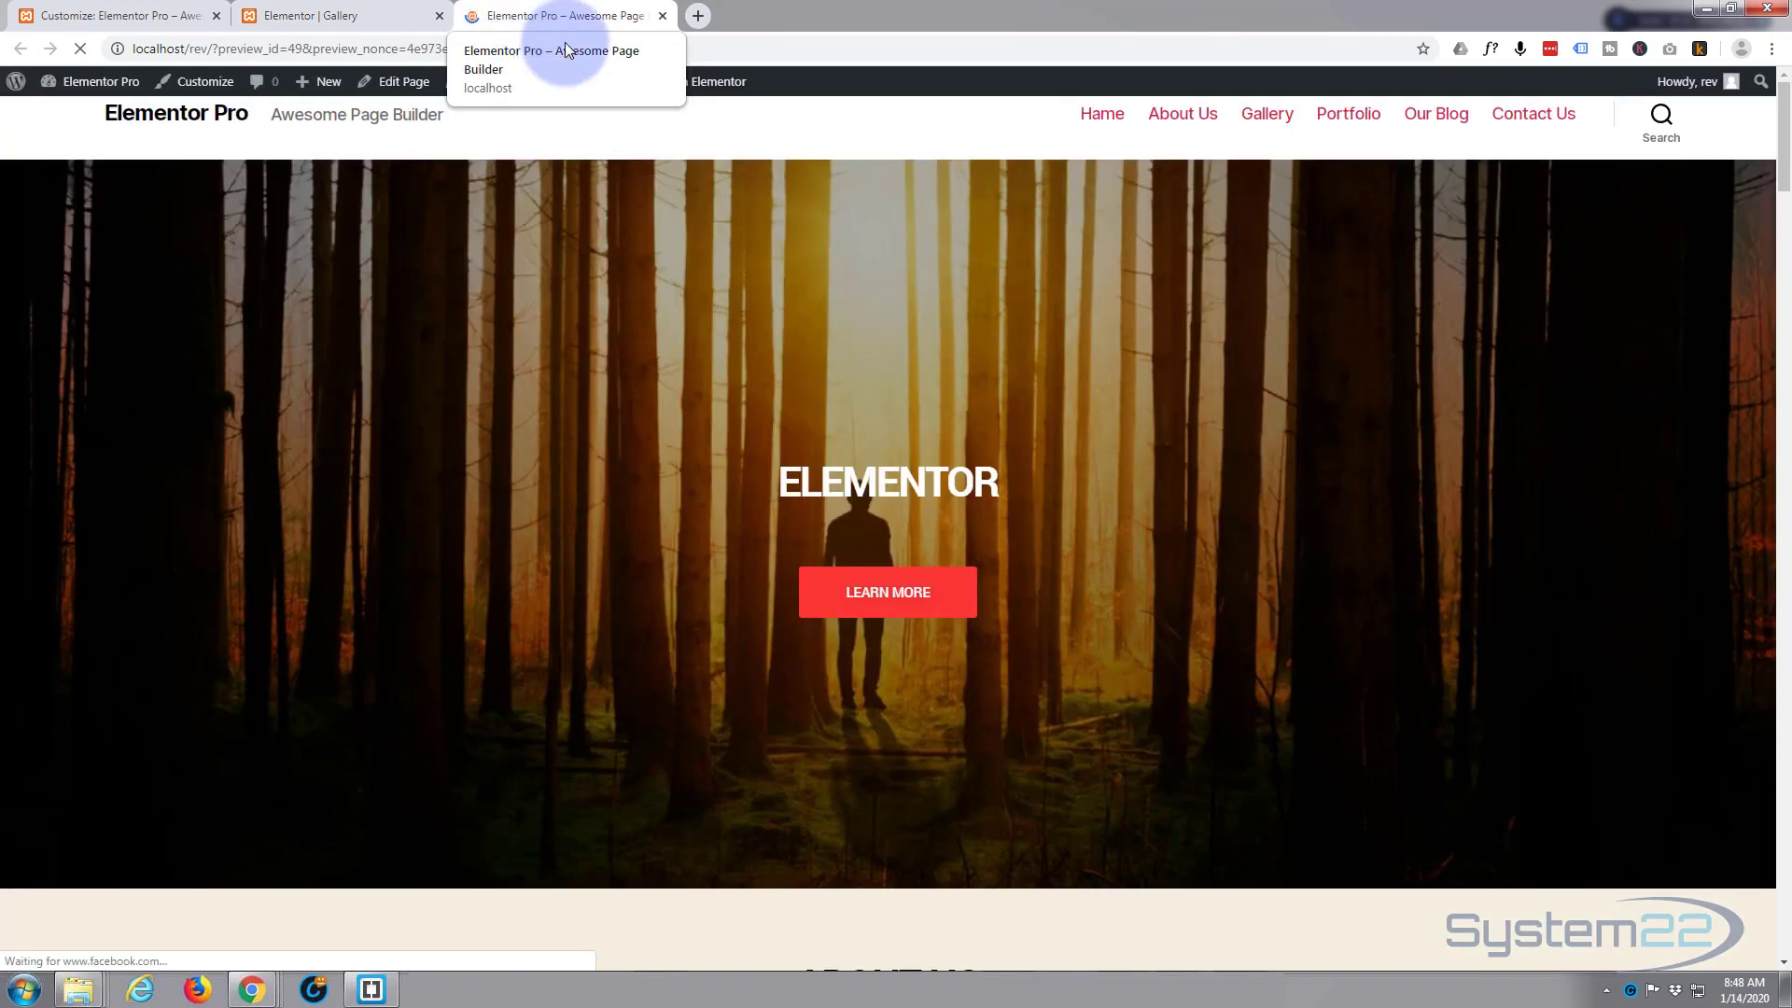
- Reload the Customizer and scroll its preview down to the blue Reach Out form above the footer
left_click(129, 14)
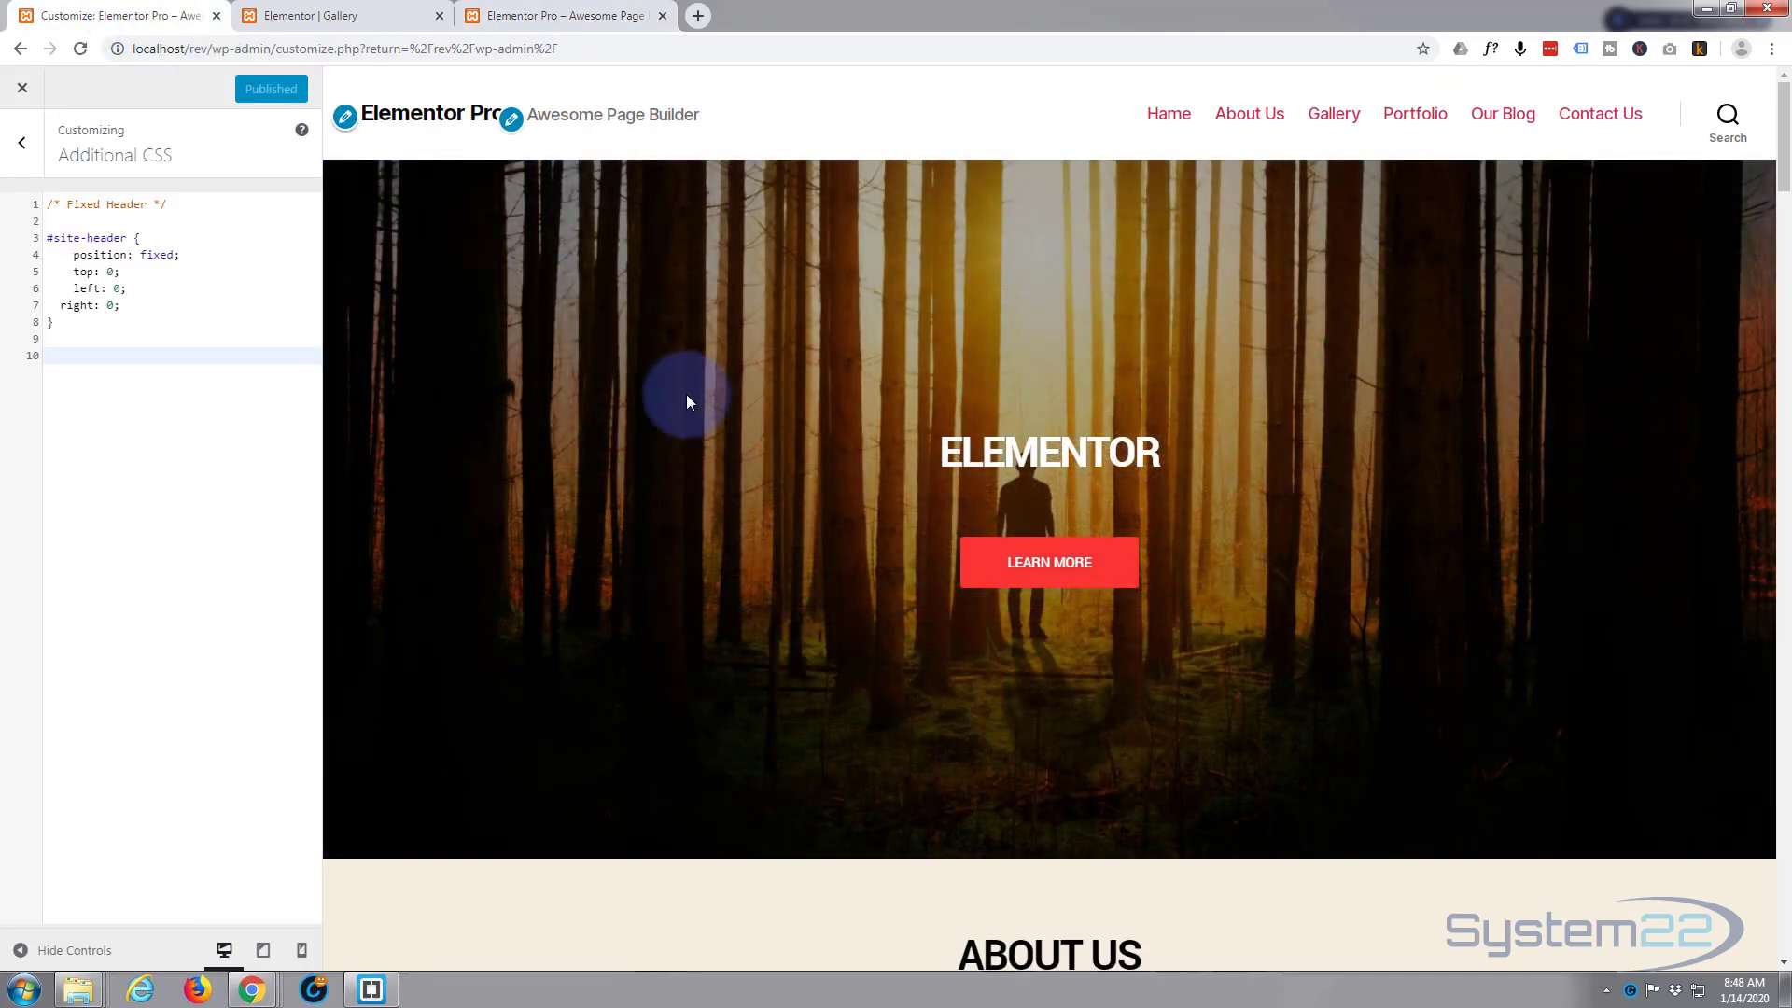
left_click(79, 50)
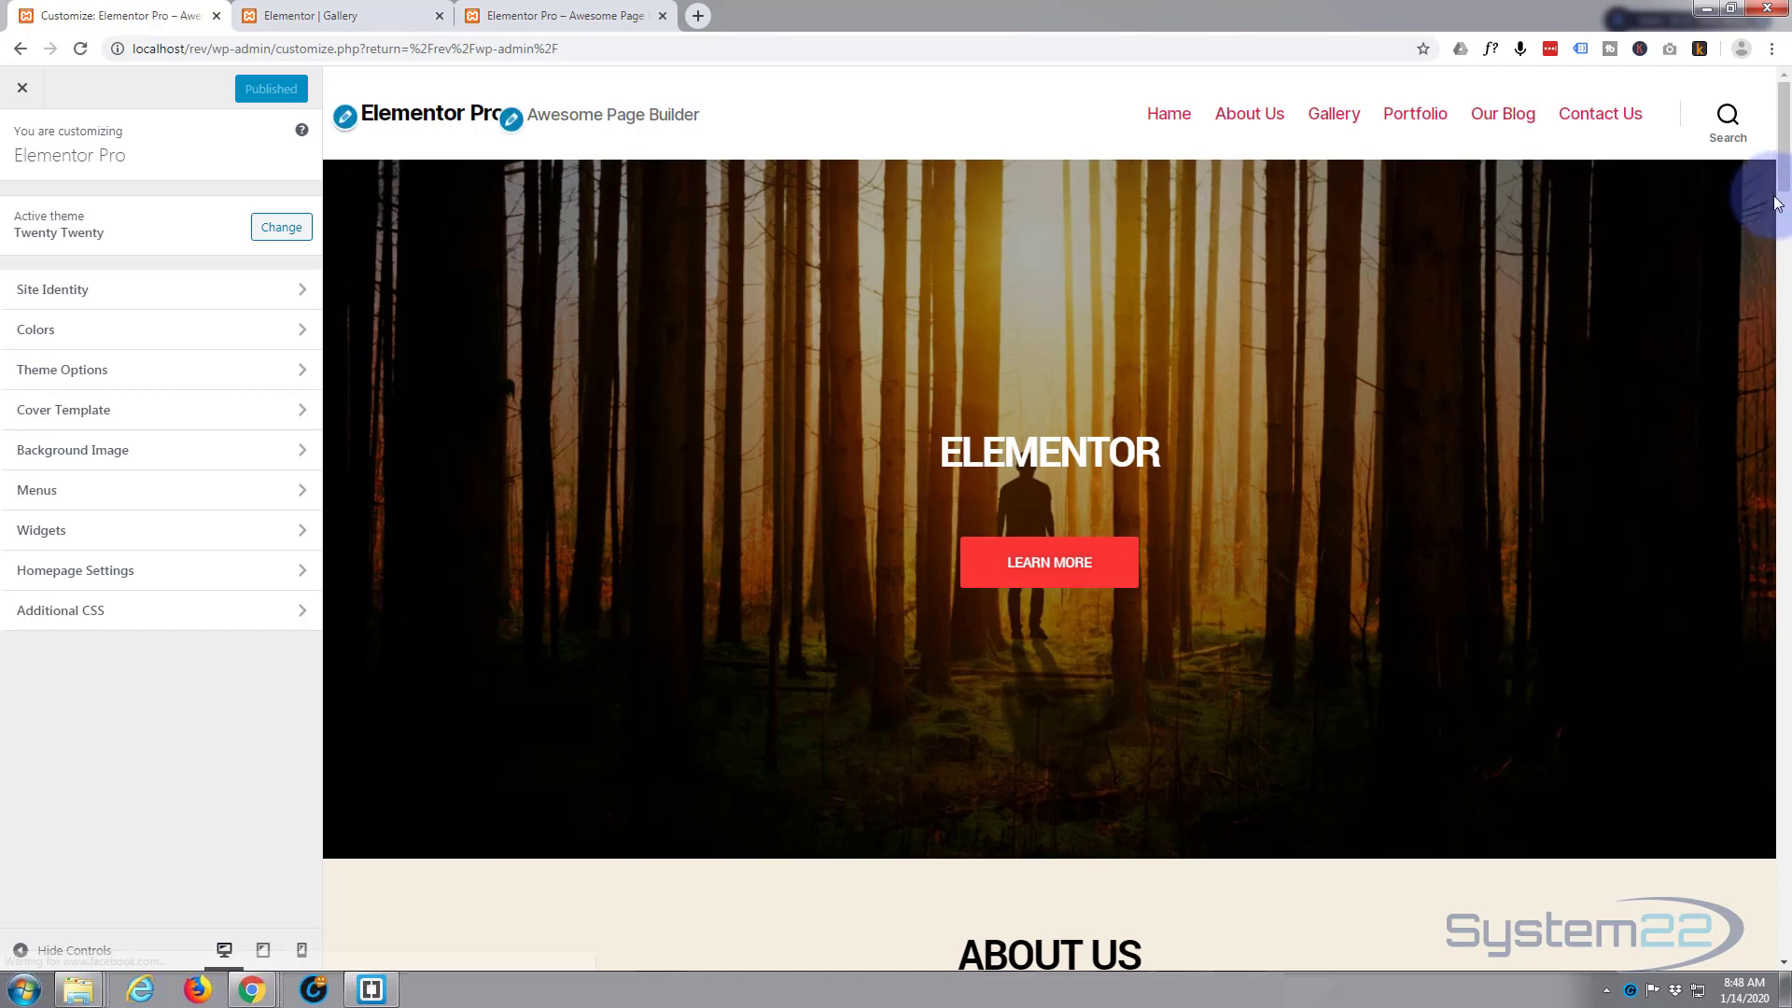
left_click_drag(1783, 182, 1783, 943)
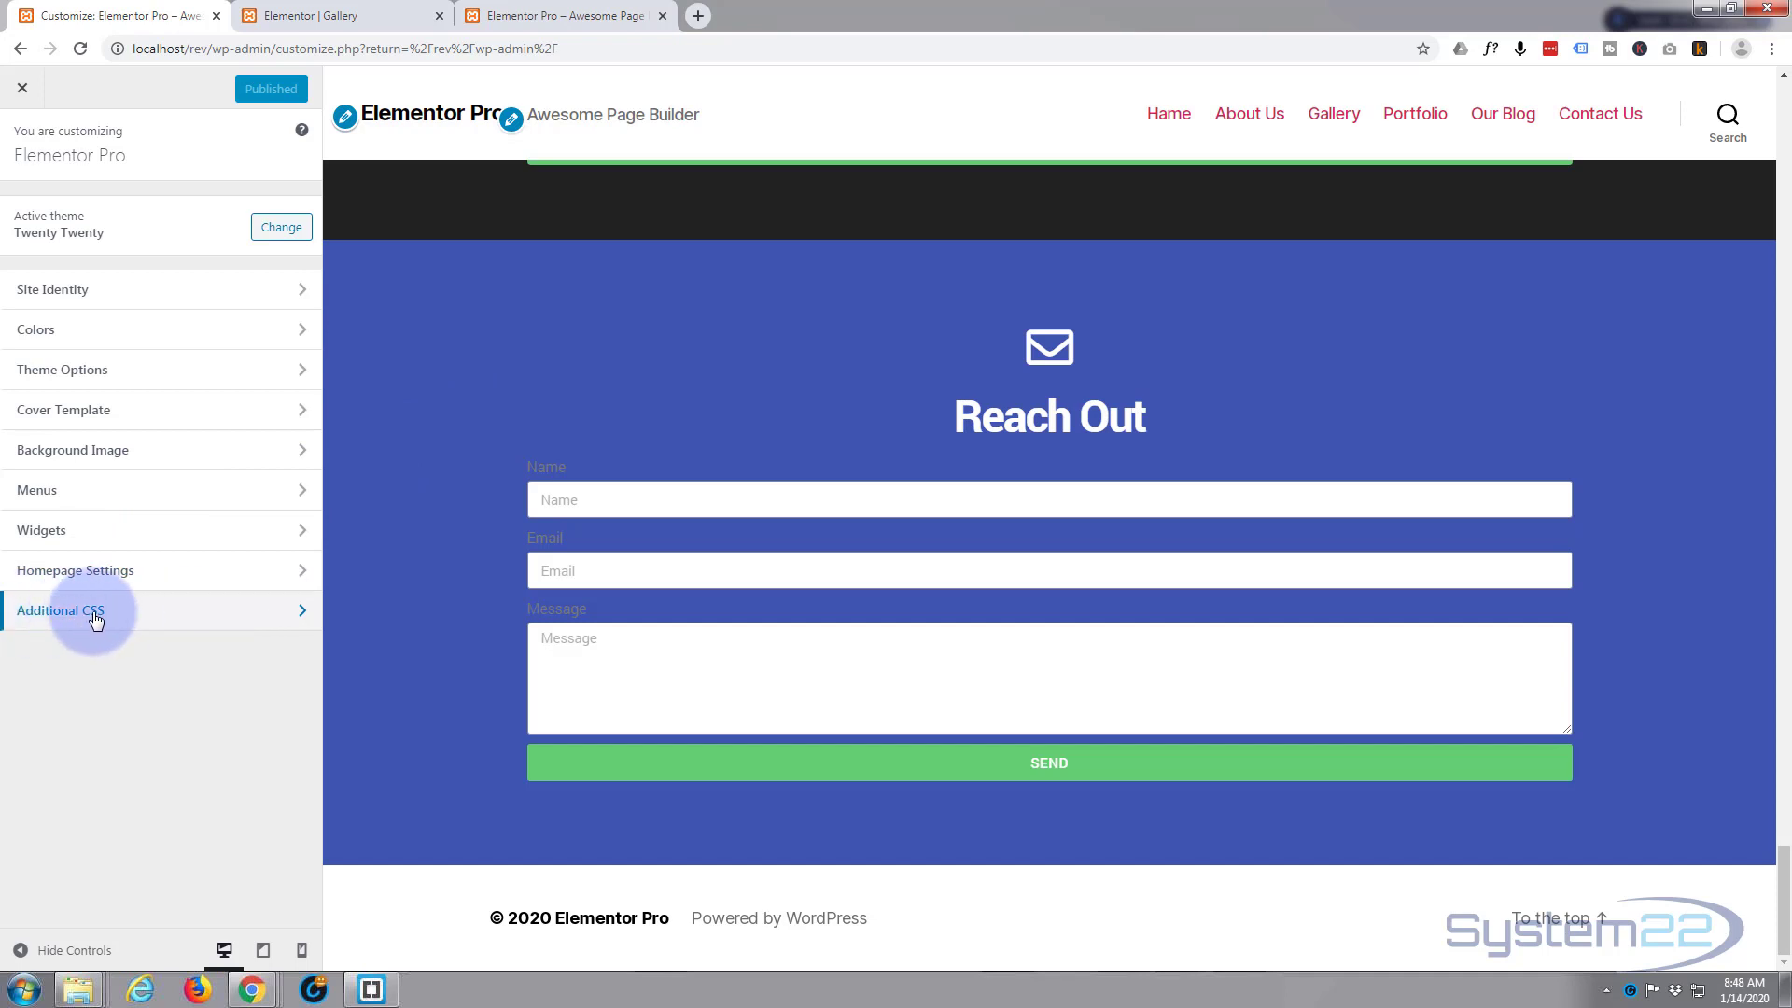
- Add a '/* Slide In Form */' comment below the #site-header rule in Additional CSS
left_click(187, 618)
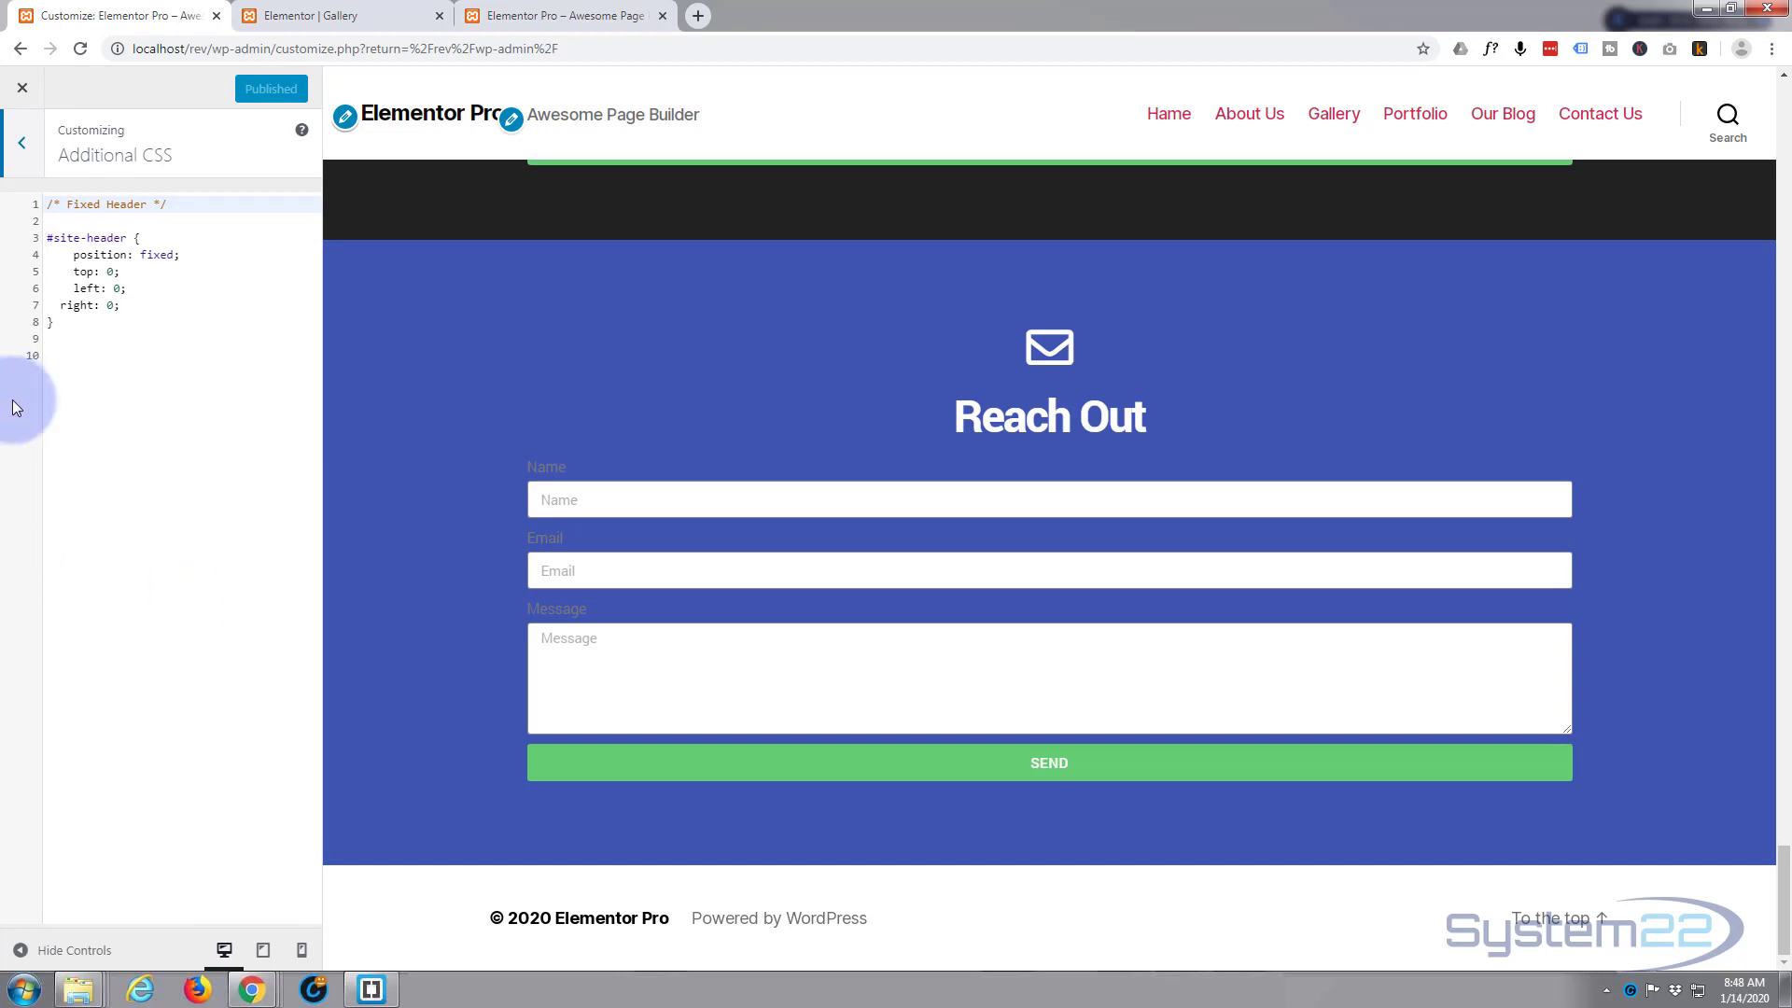
left_click(75, 324)
key("Return")
key("Return")
key("Return")
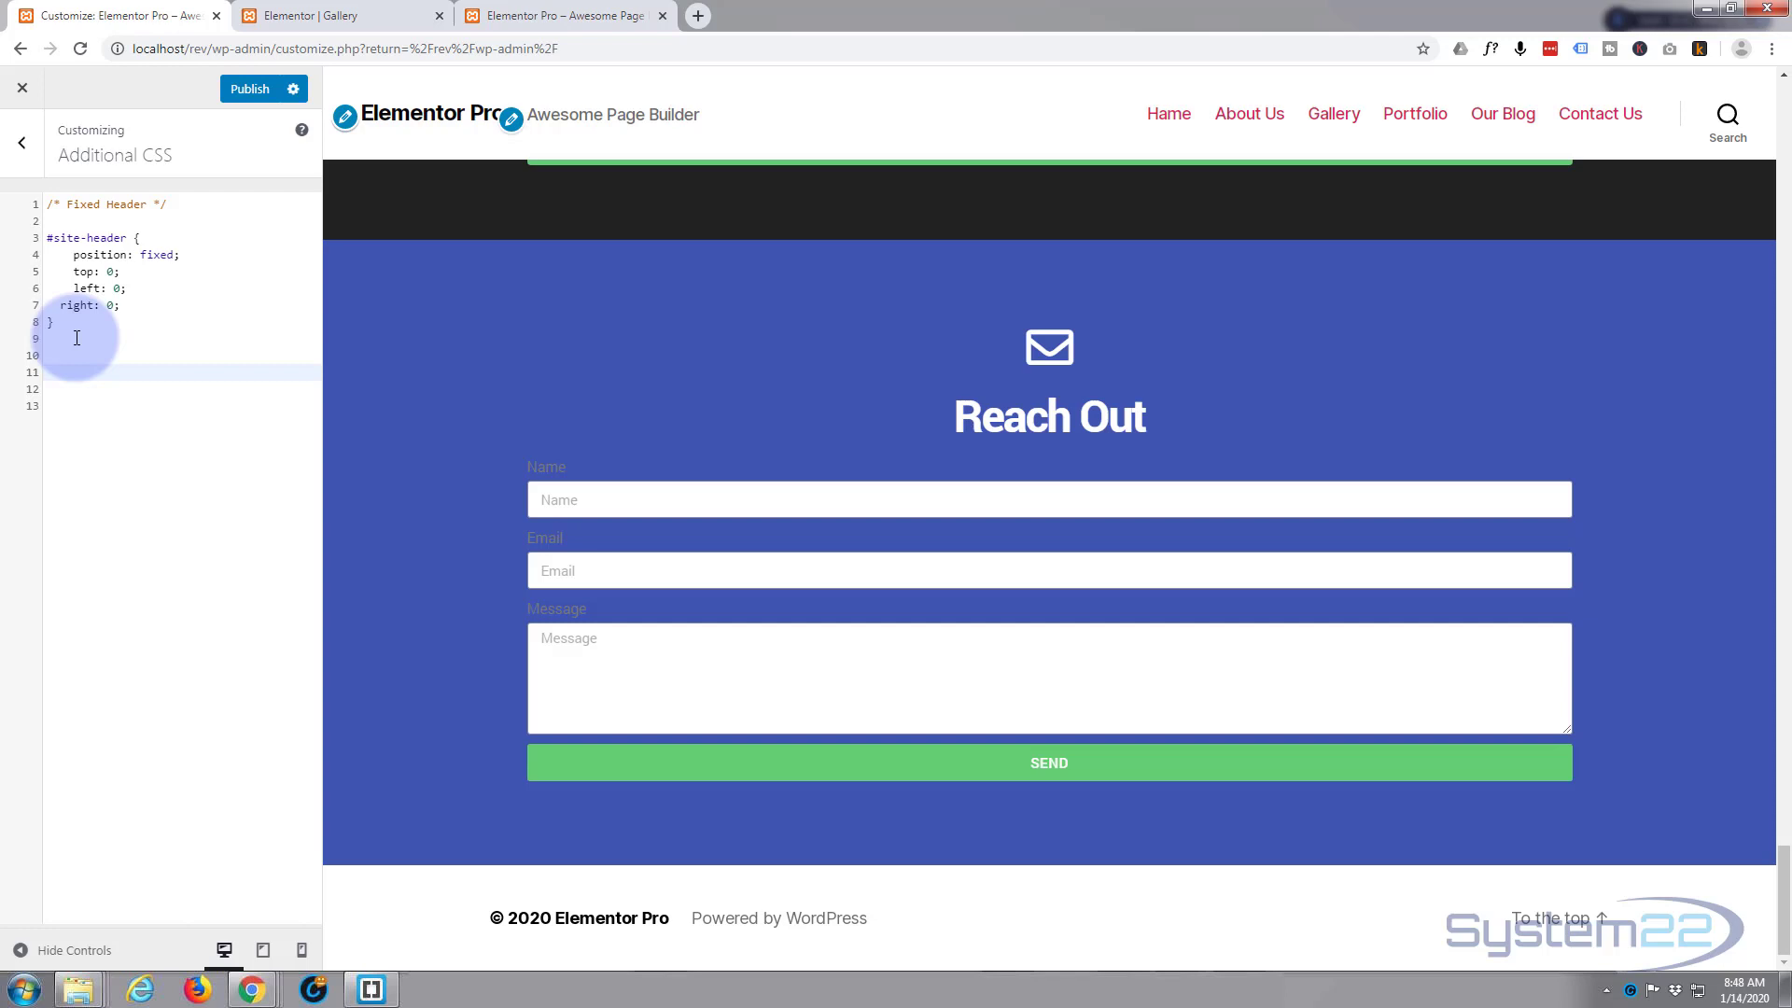
type("/**/")
type("Slide In ")
type("Form */")
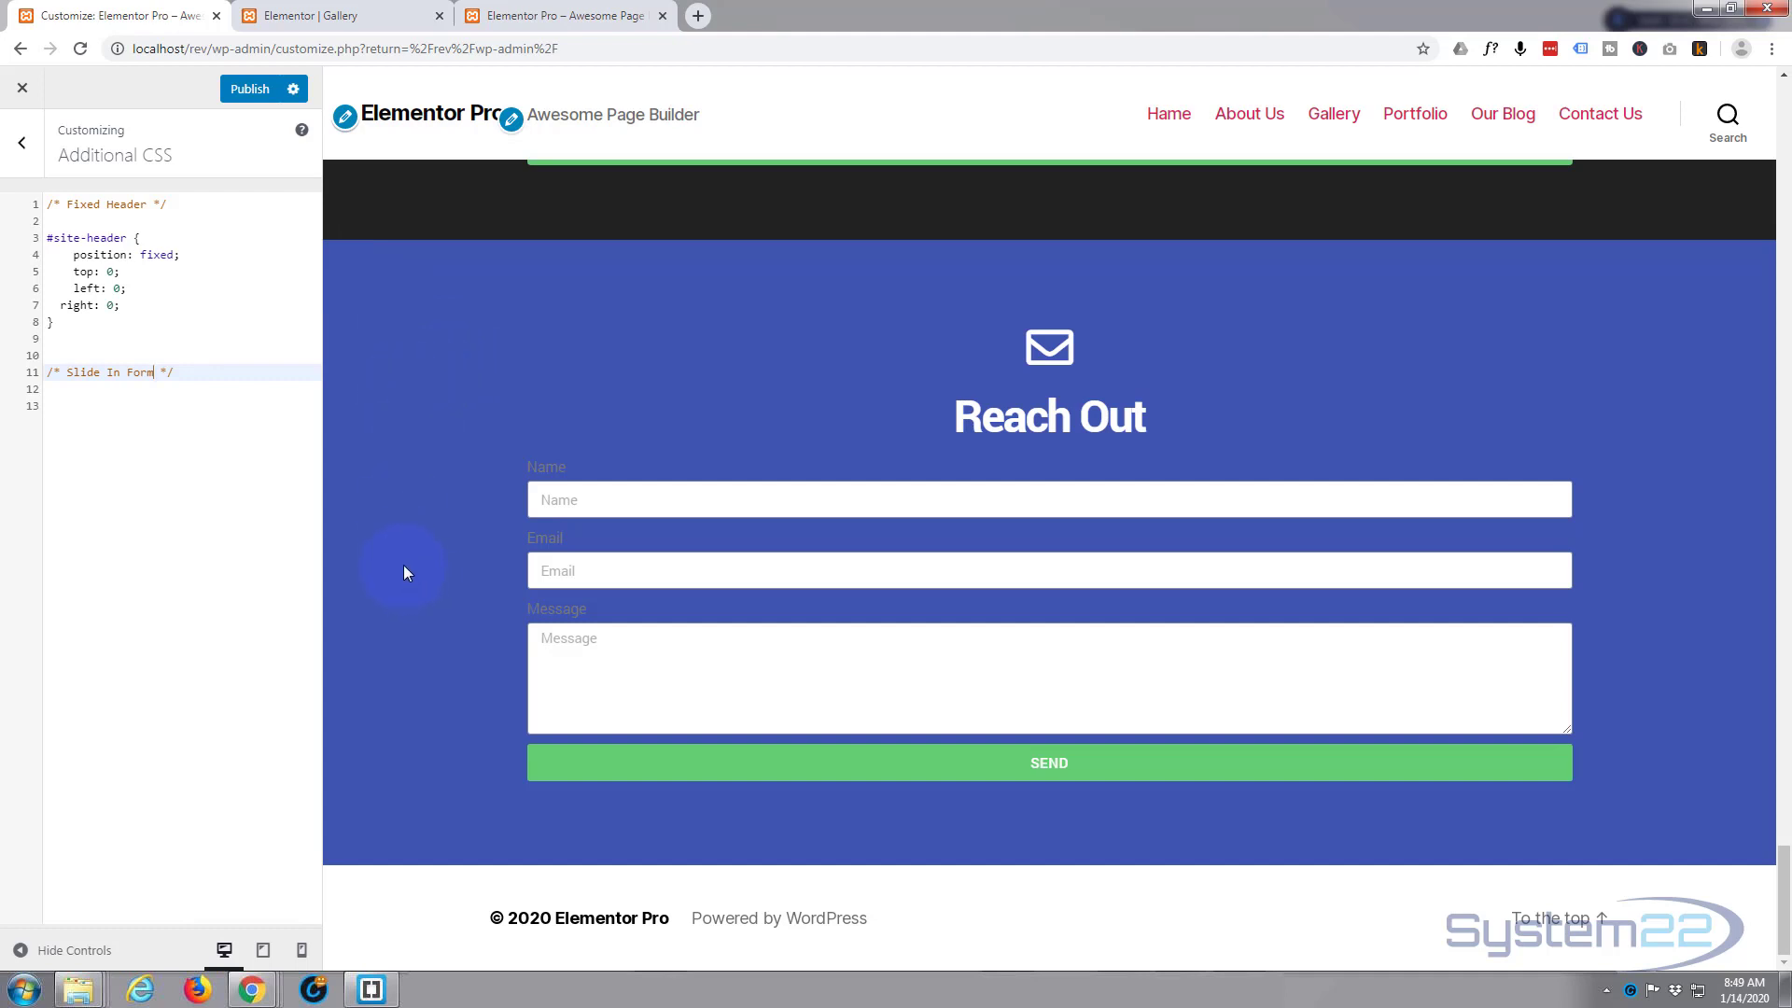
- Publish the updated Additional CSS
right_click(410, 294)
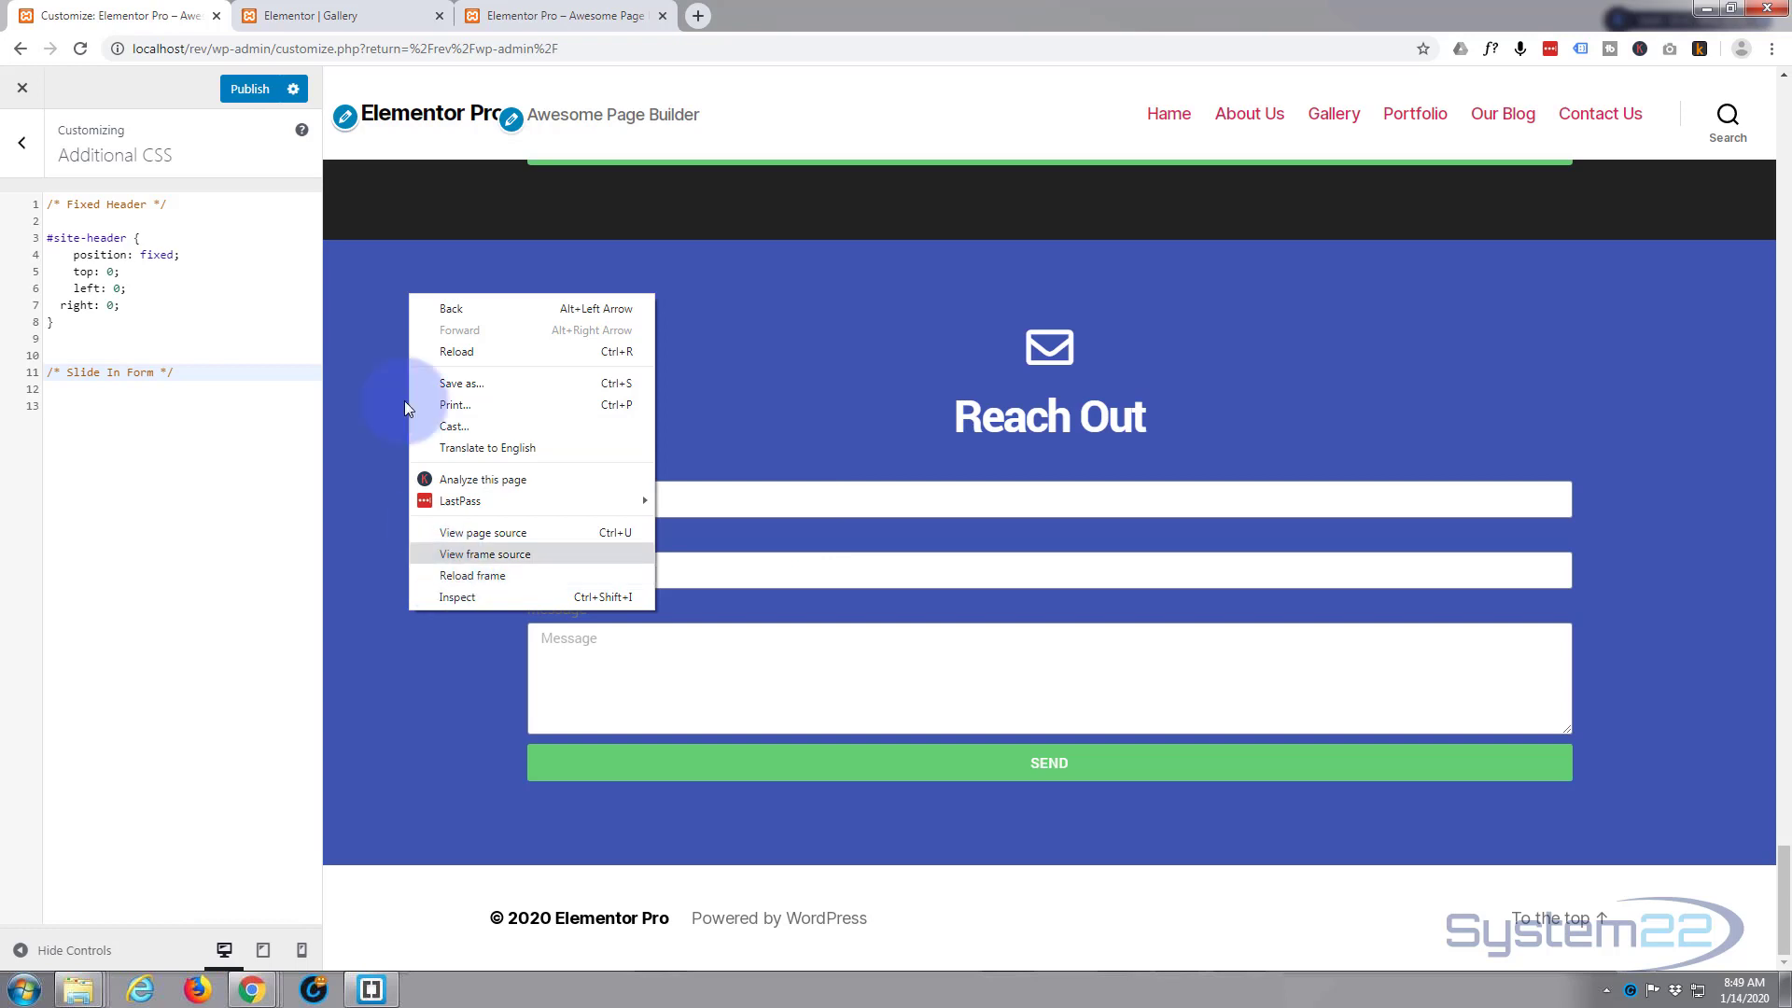
left_click(731, 344)
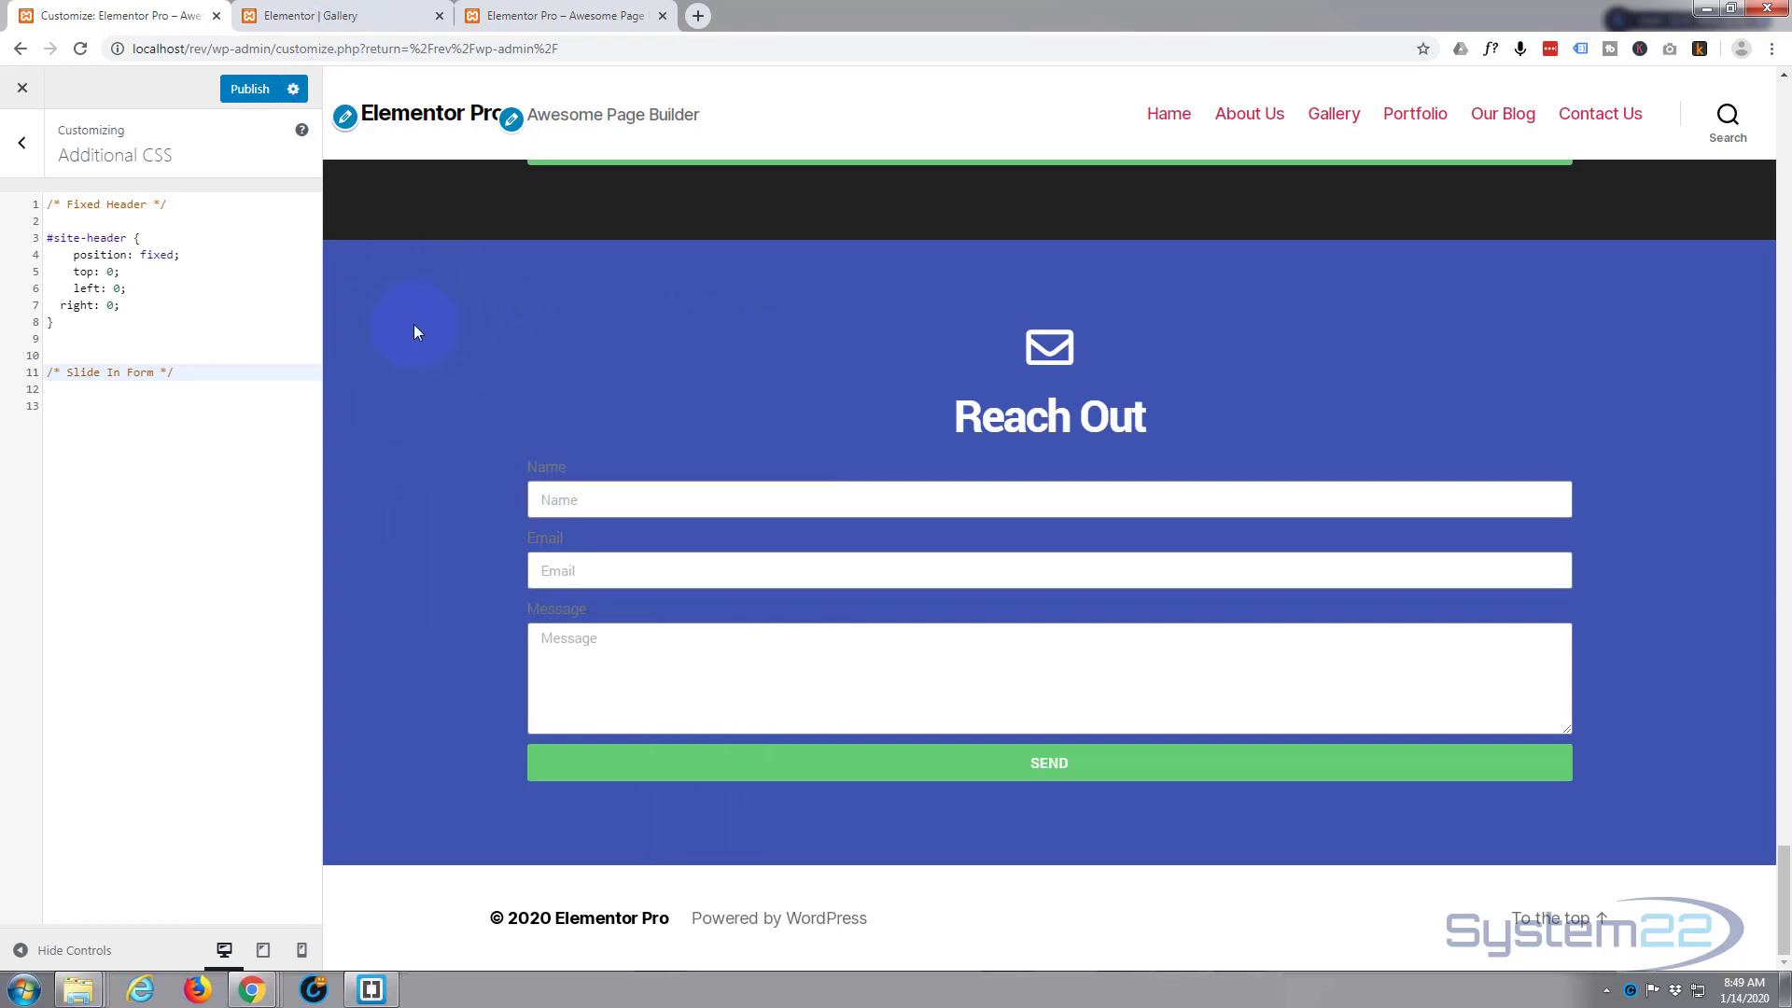
left_click(250, 89)
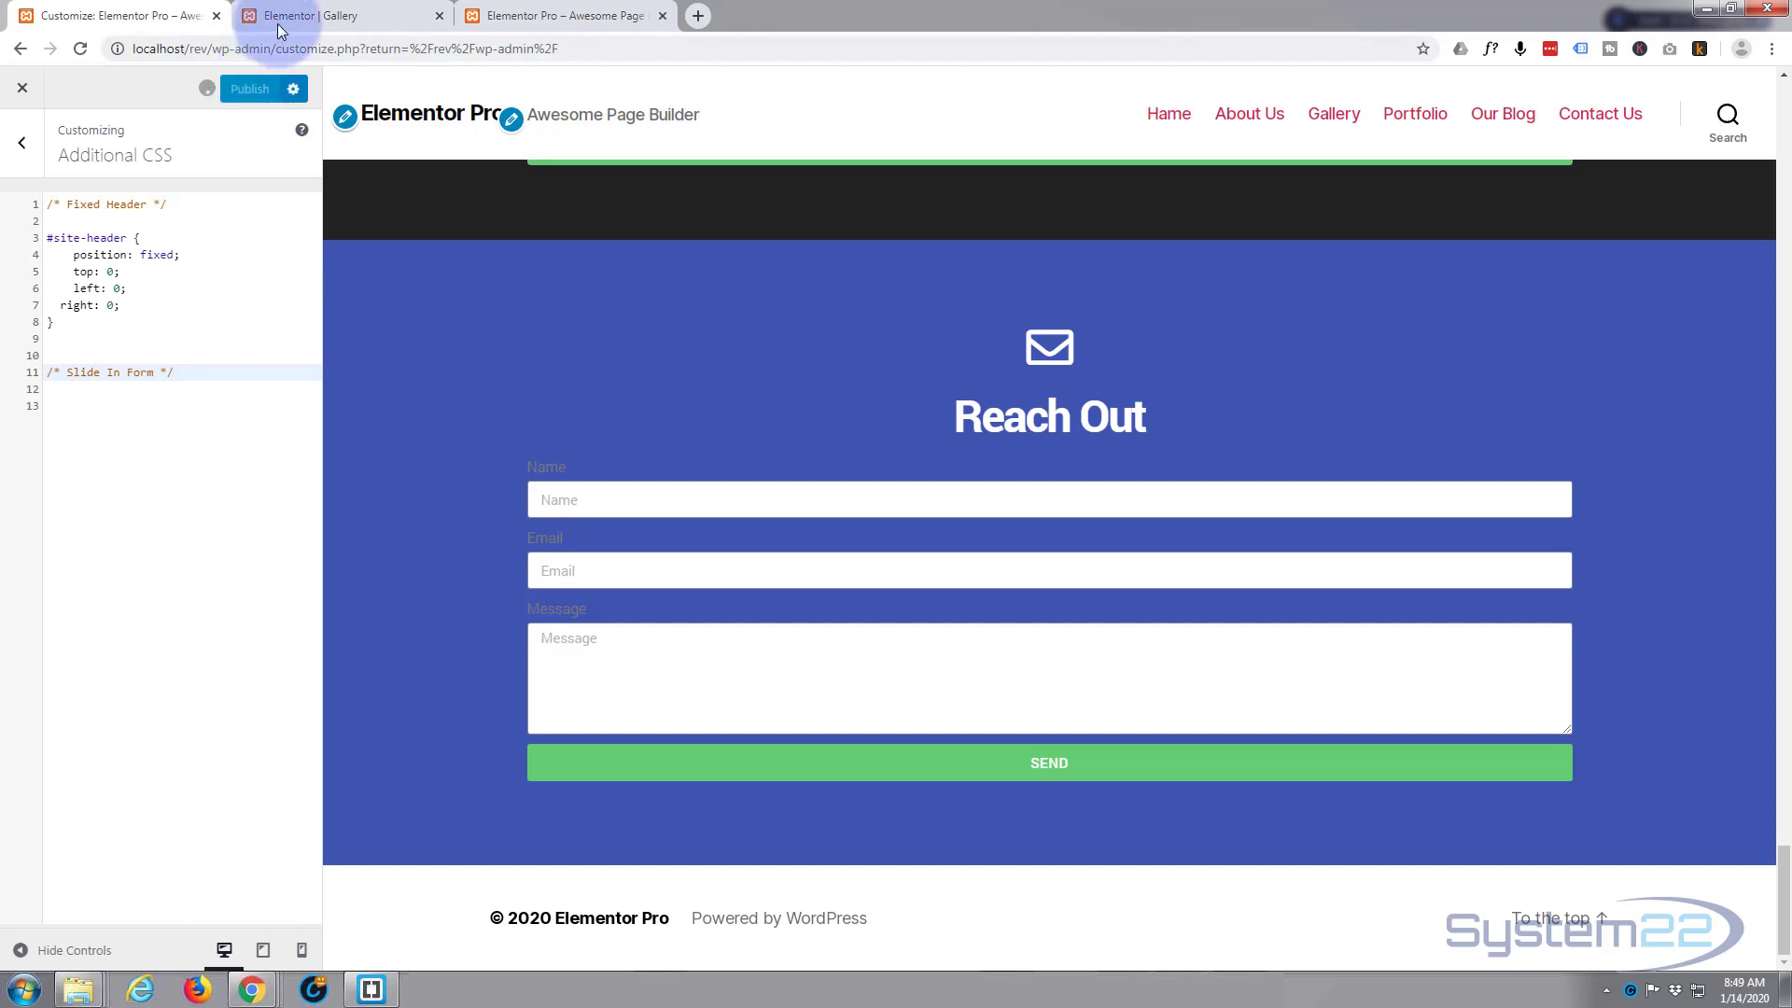
- Give the Reach Out section the CSS class 'lform' under Advanced and update the Gallery page
left_click(311, 15)
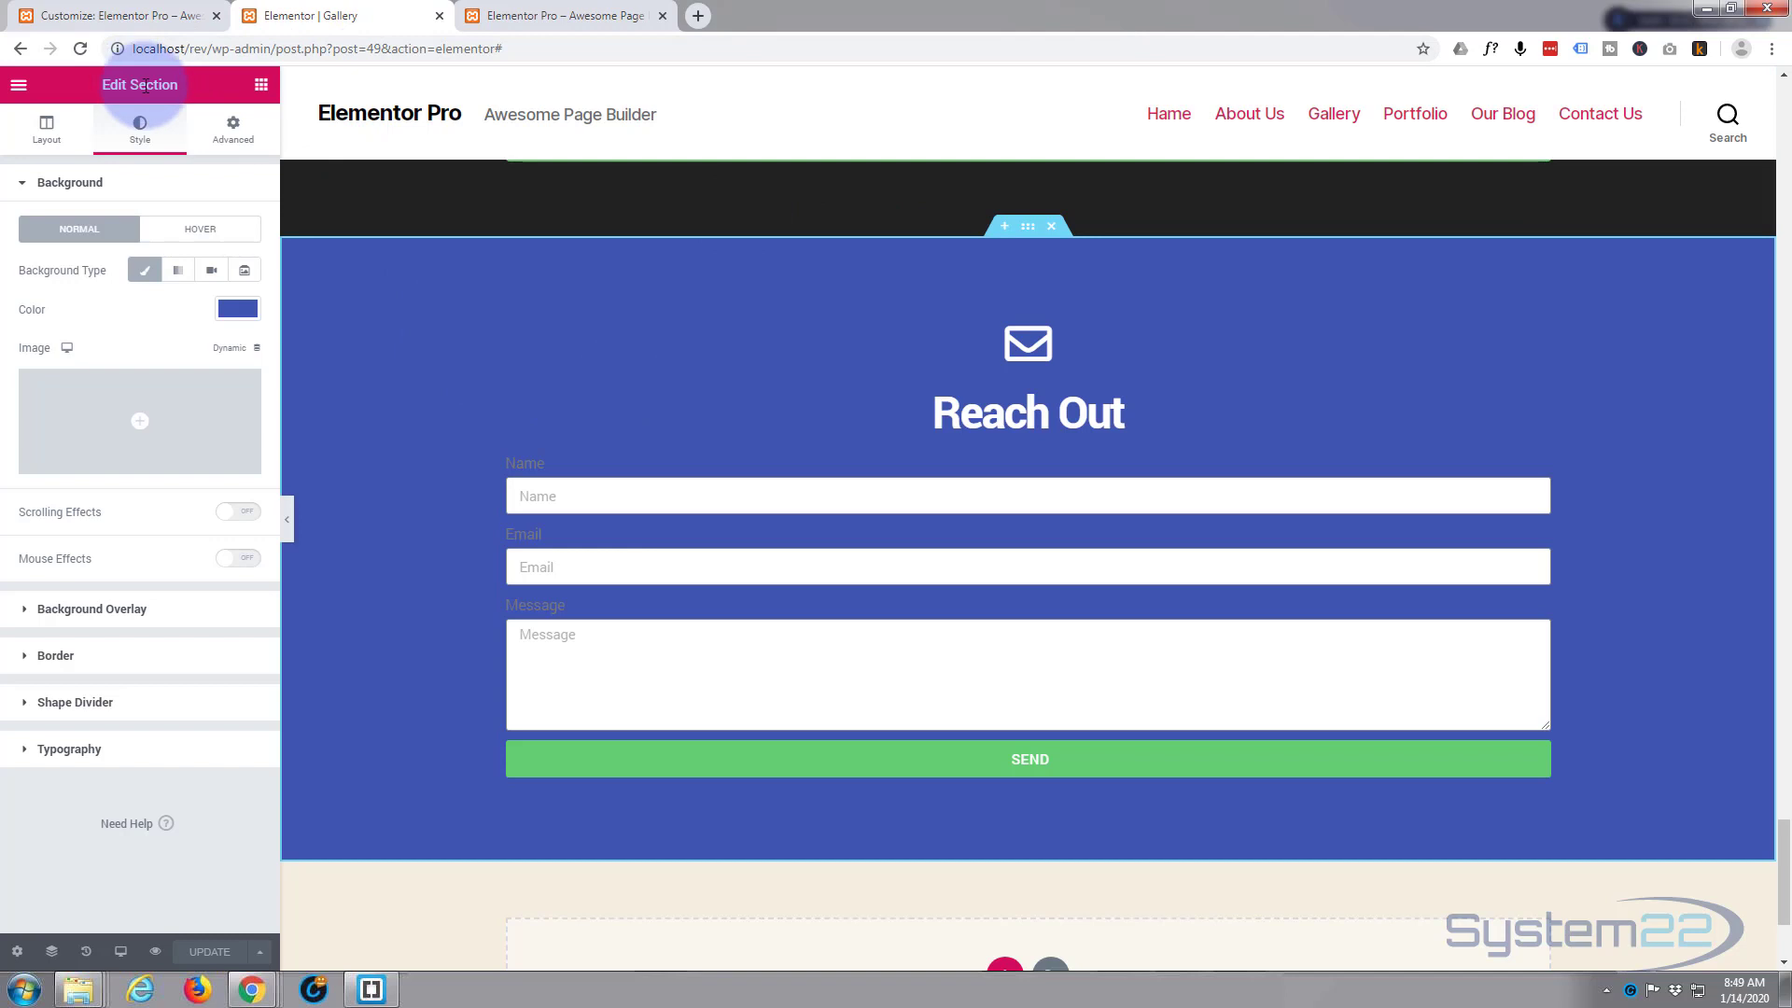
left_click(234, 131)
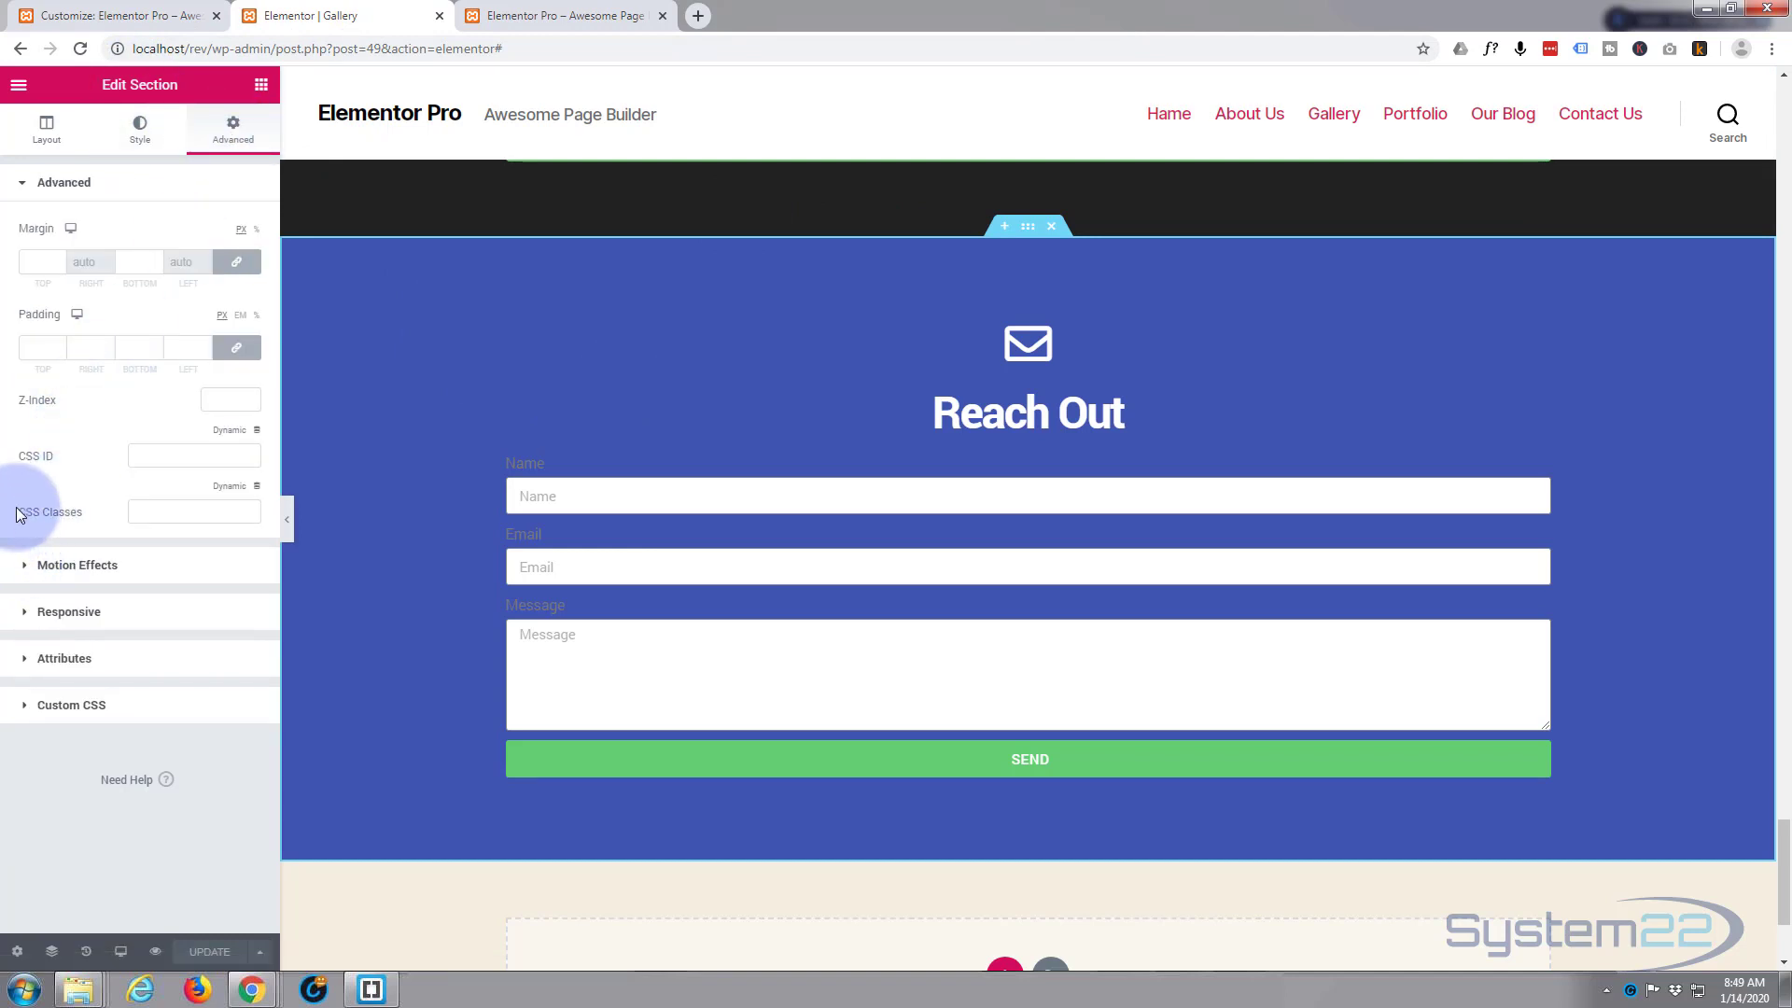
left_click(135, 511)
type("lform")
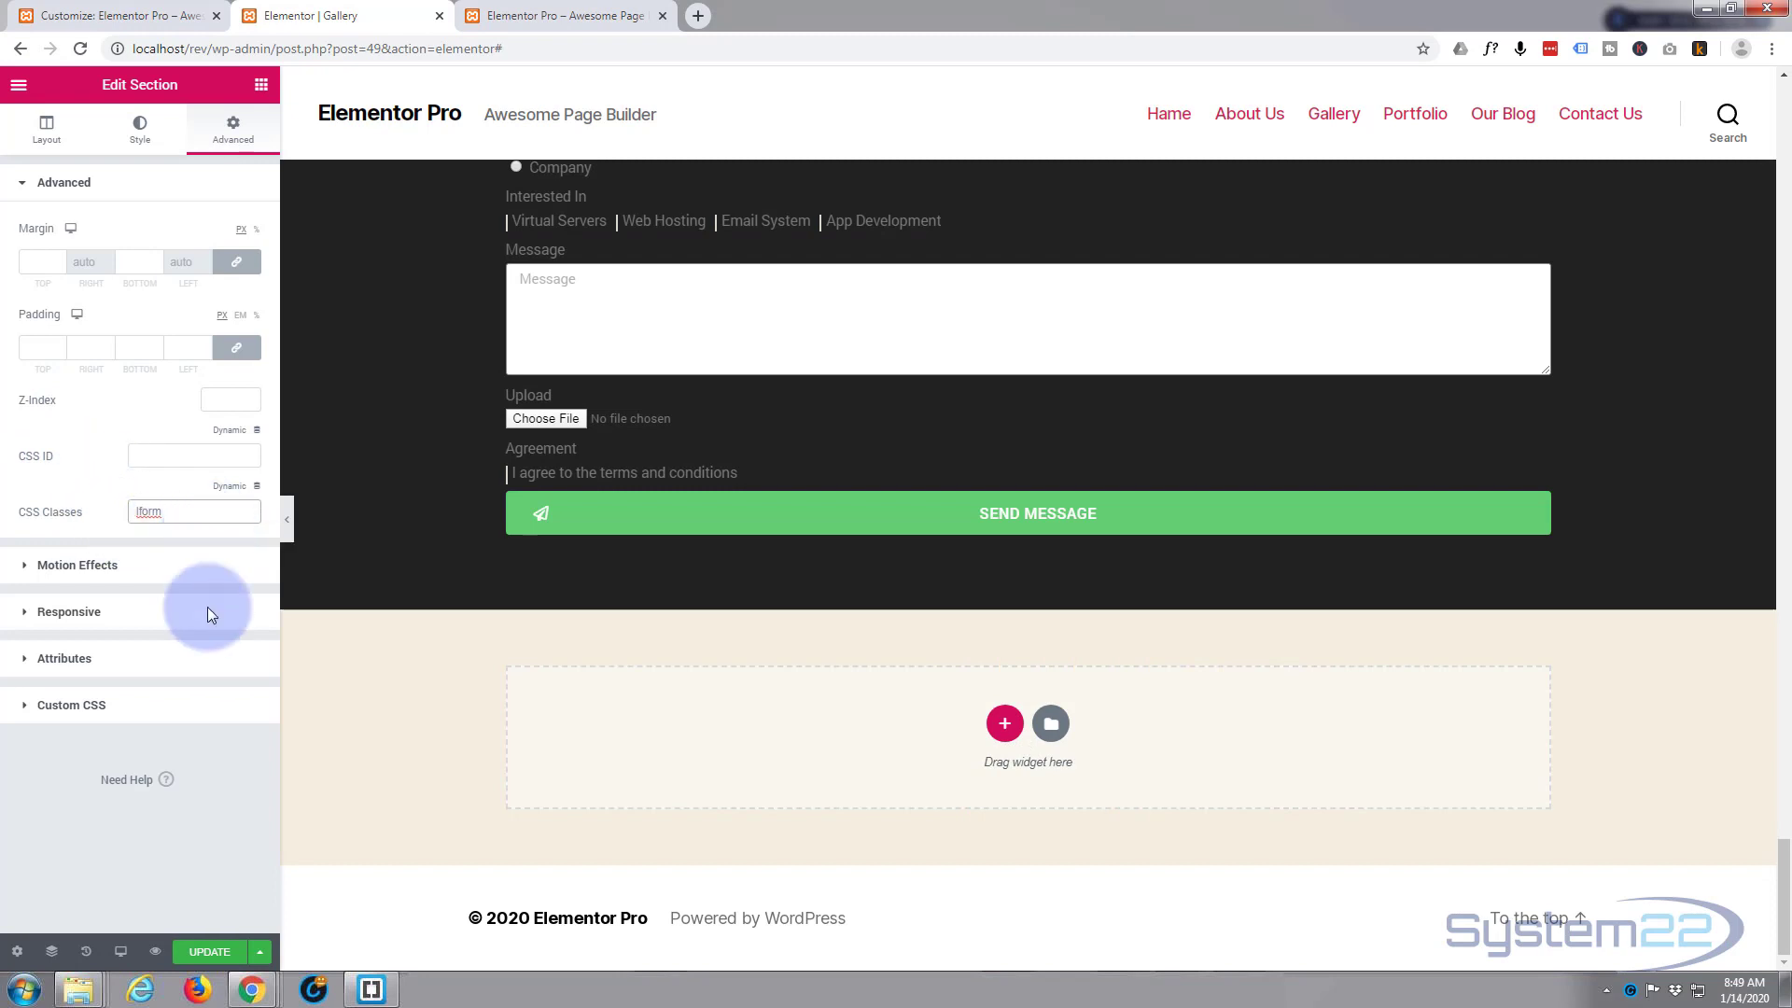
left_click(203, 952)
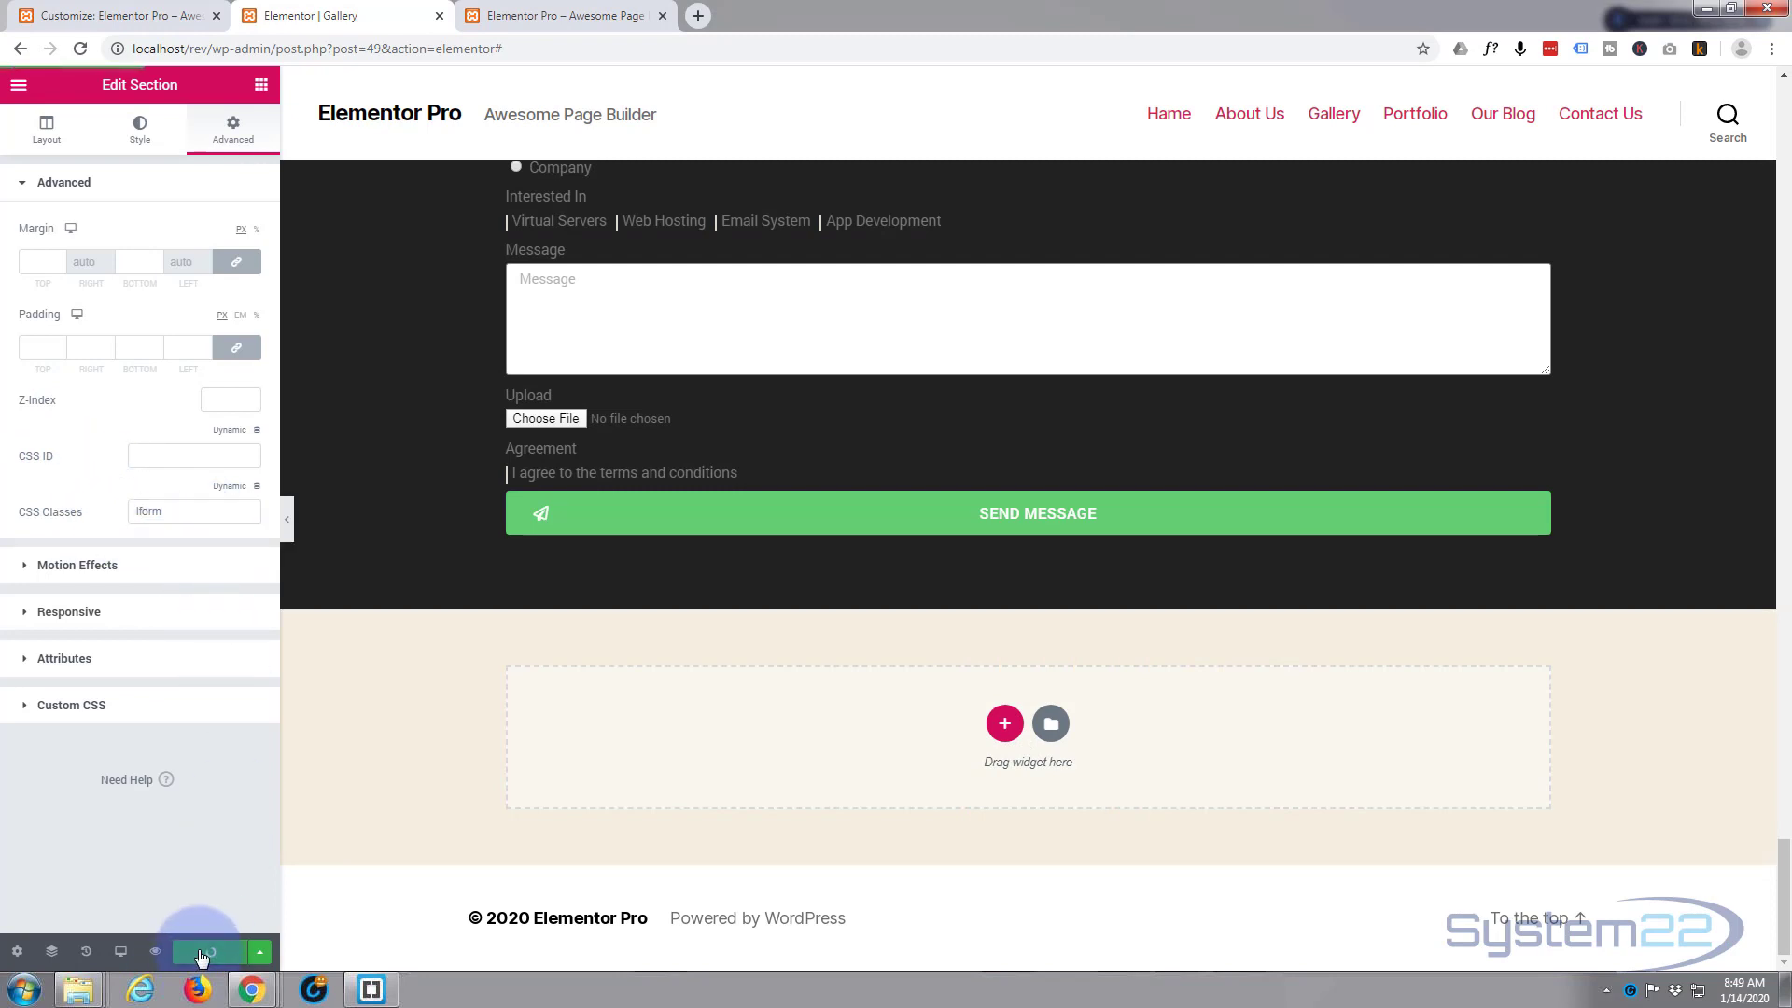
left_click(146, 15)
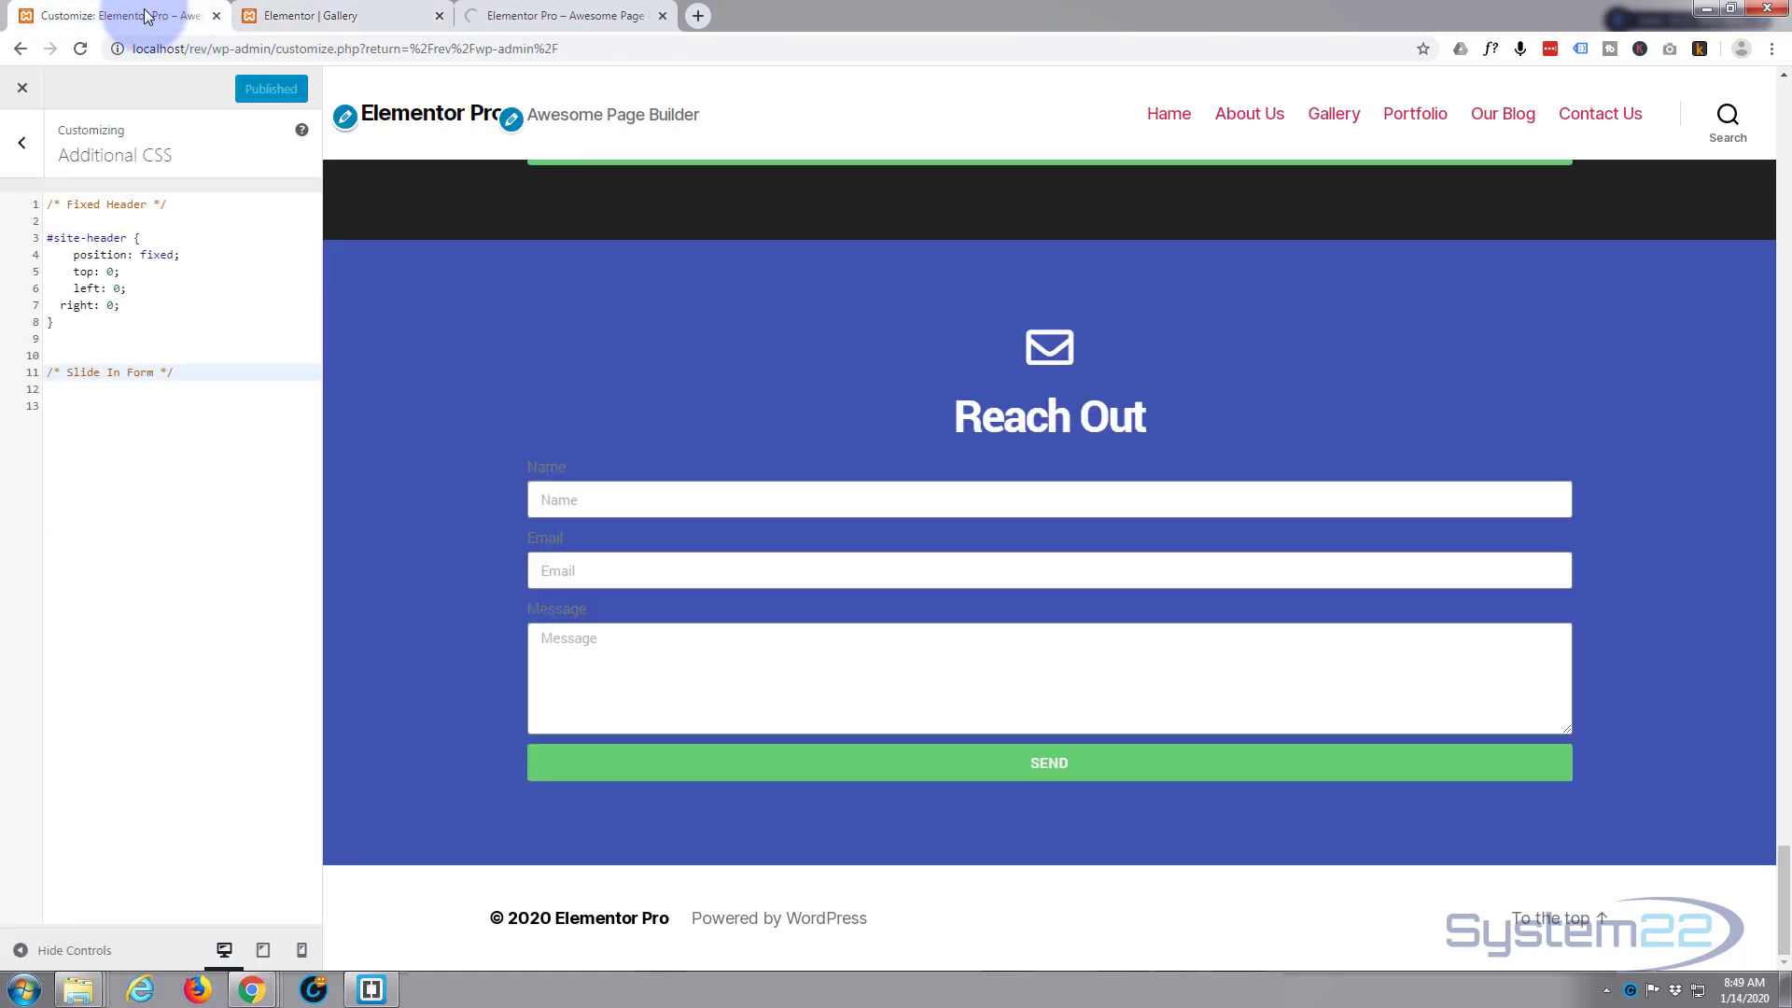
- Reload the Customizer, reopen Additional CSS and bring the Reach Out form into view
left_click(80, 49)
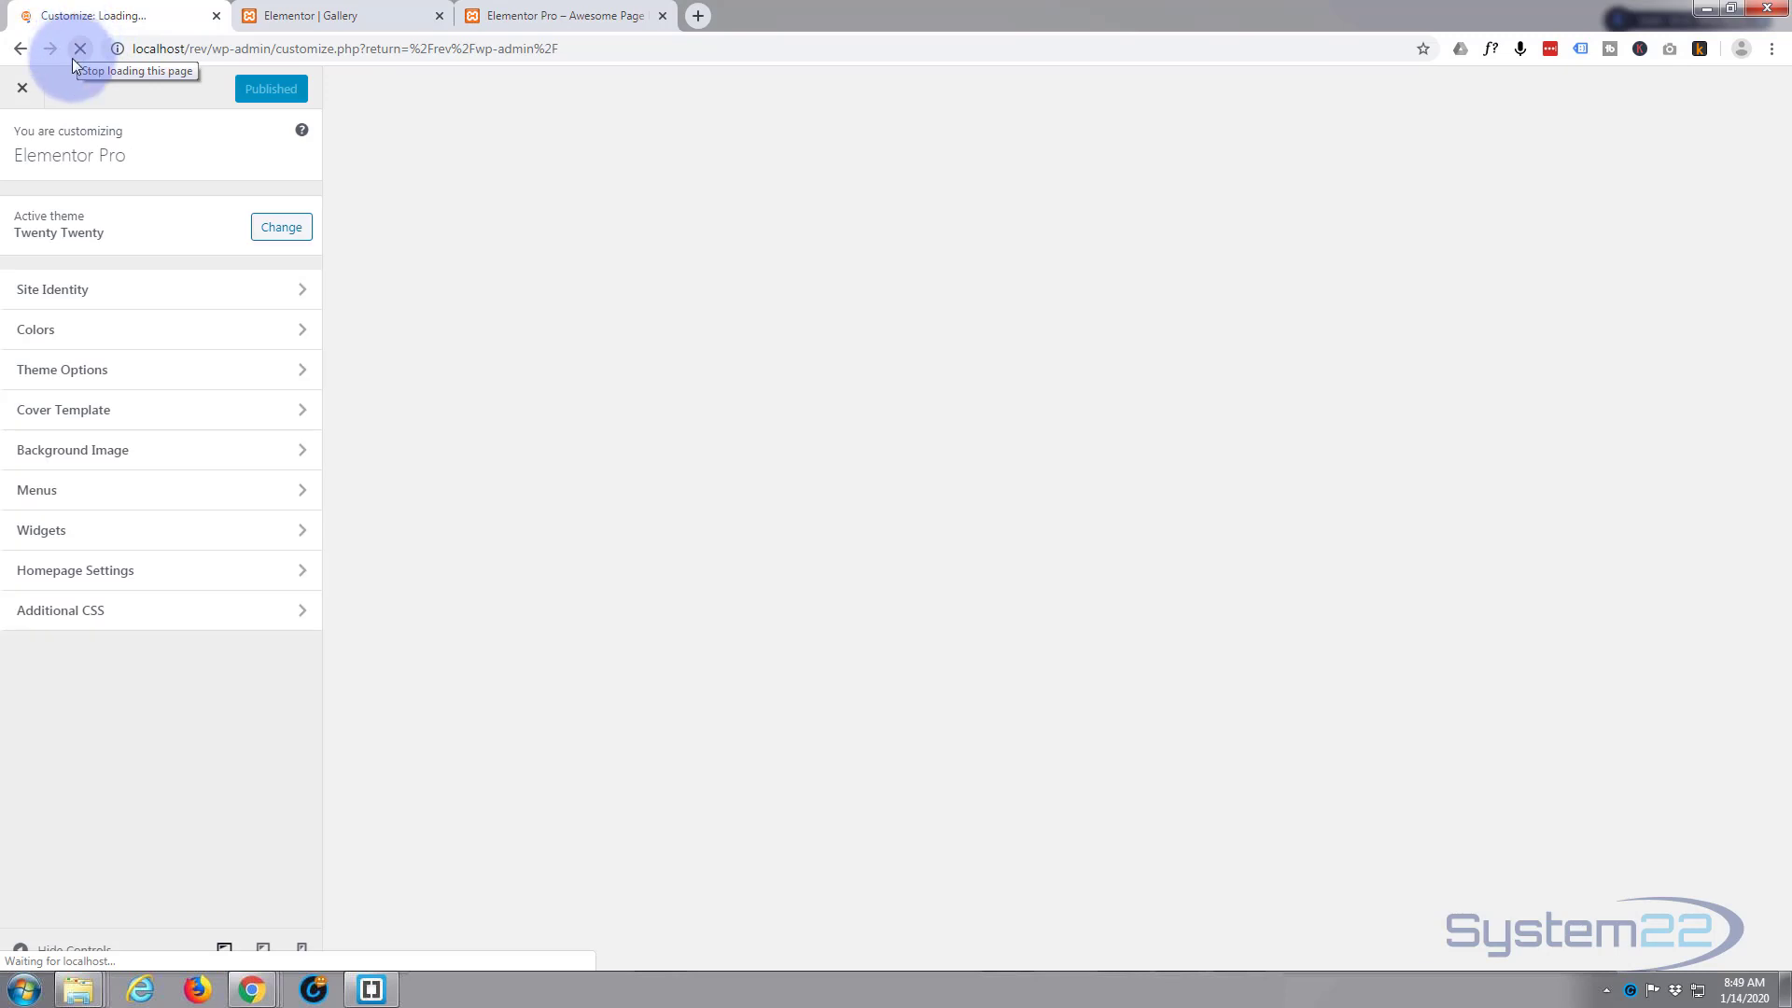
left_click(93, 616)
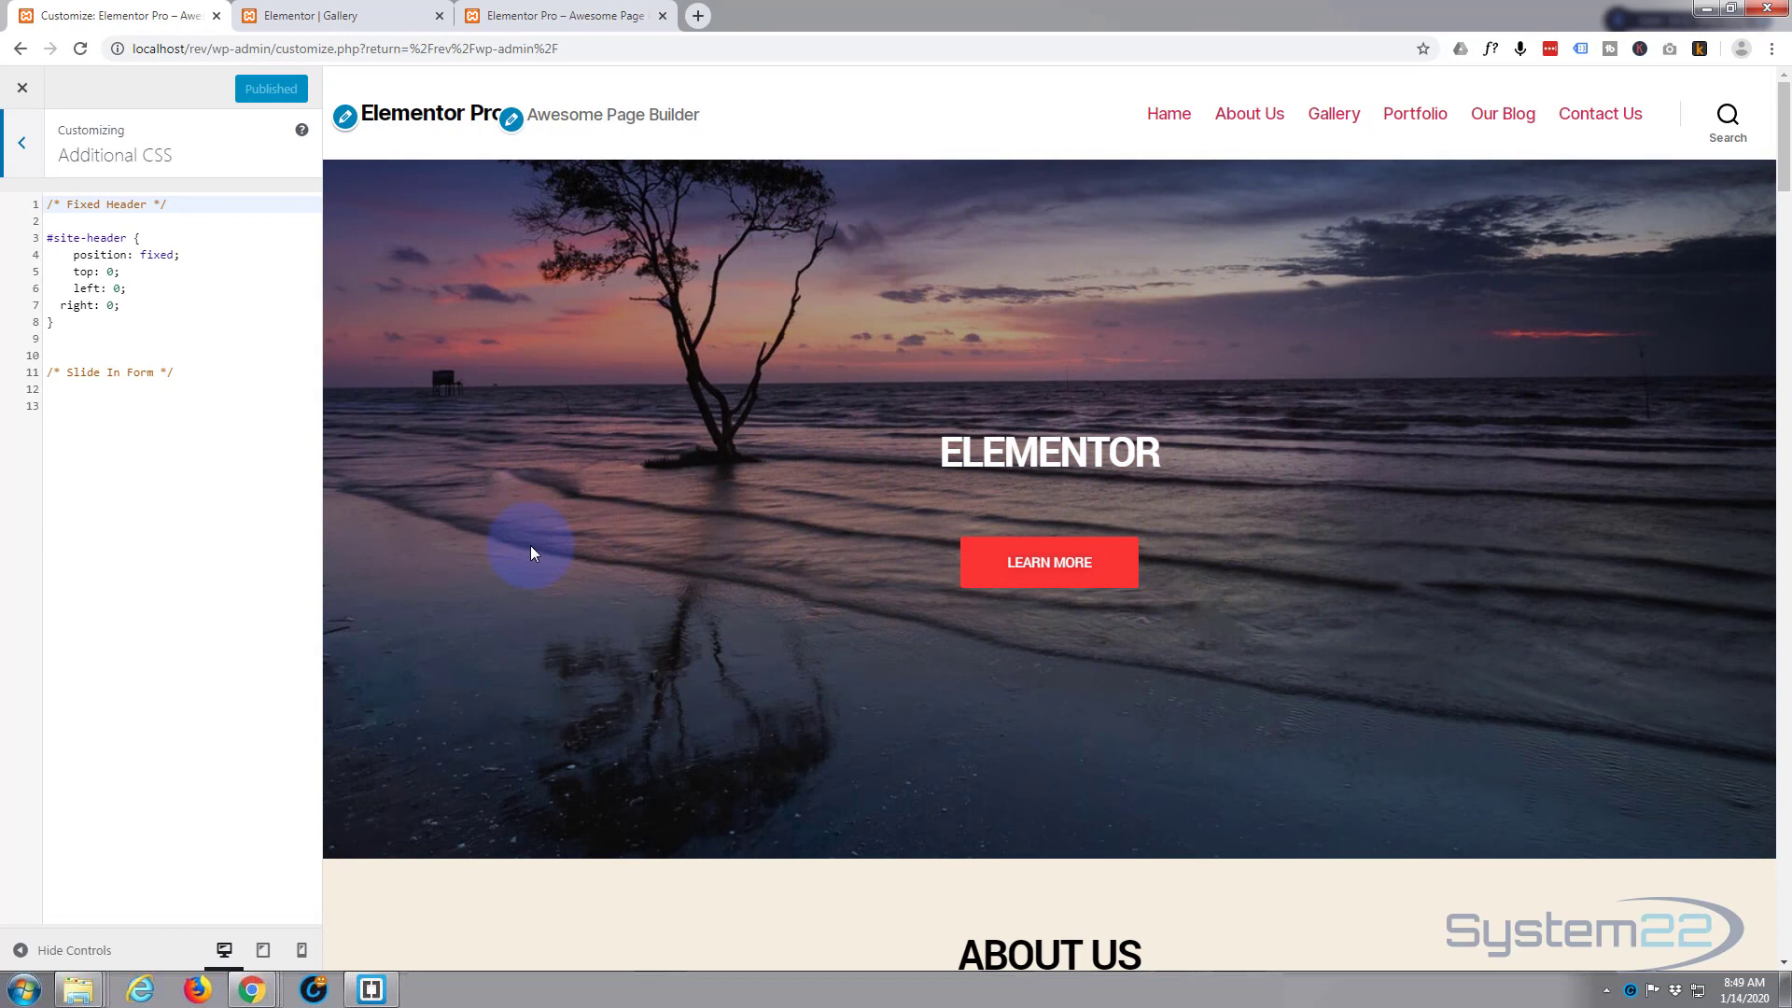
scroll(1783, 187, "down", 1)
left_click_drag(1783, 187, 1783, 945)
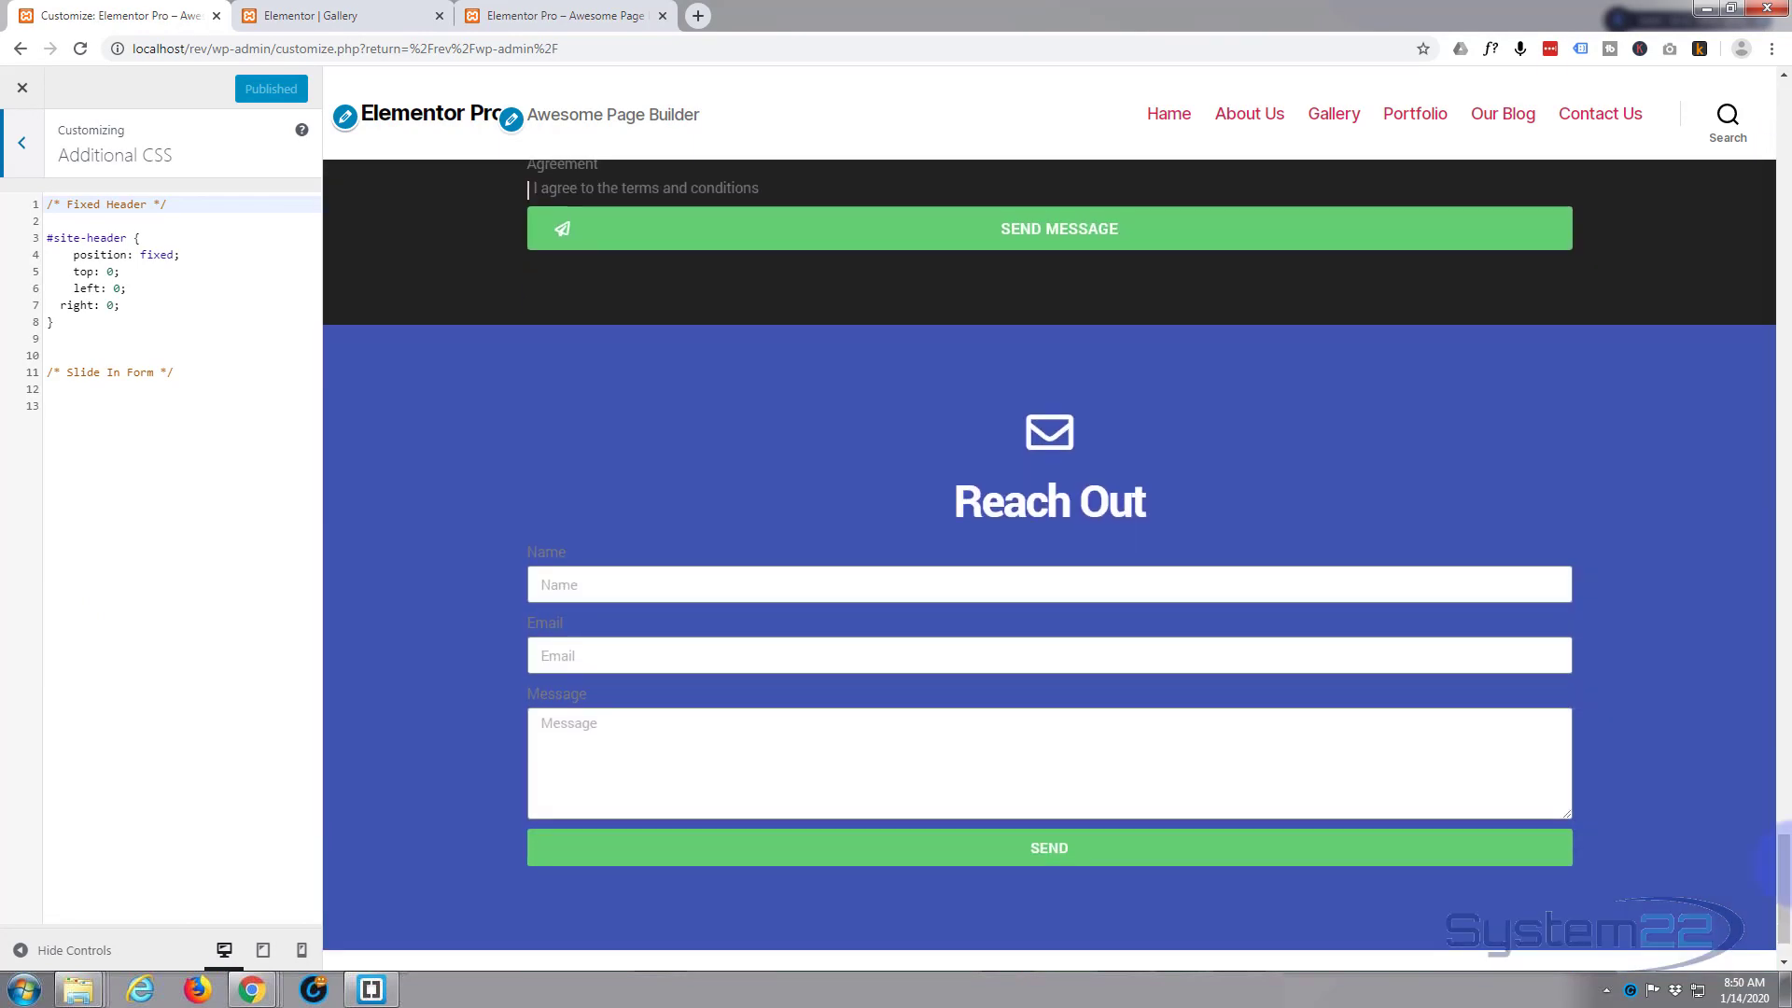
- Inspect the Reach Out section and give it an inline width of 350px
right_click(358, 359)
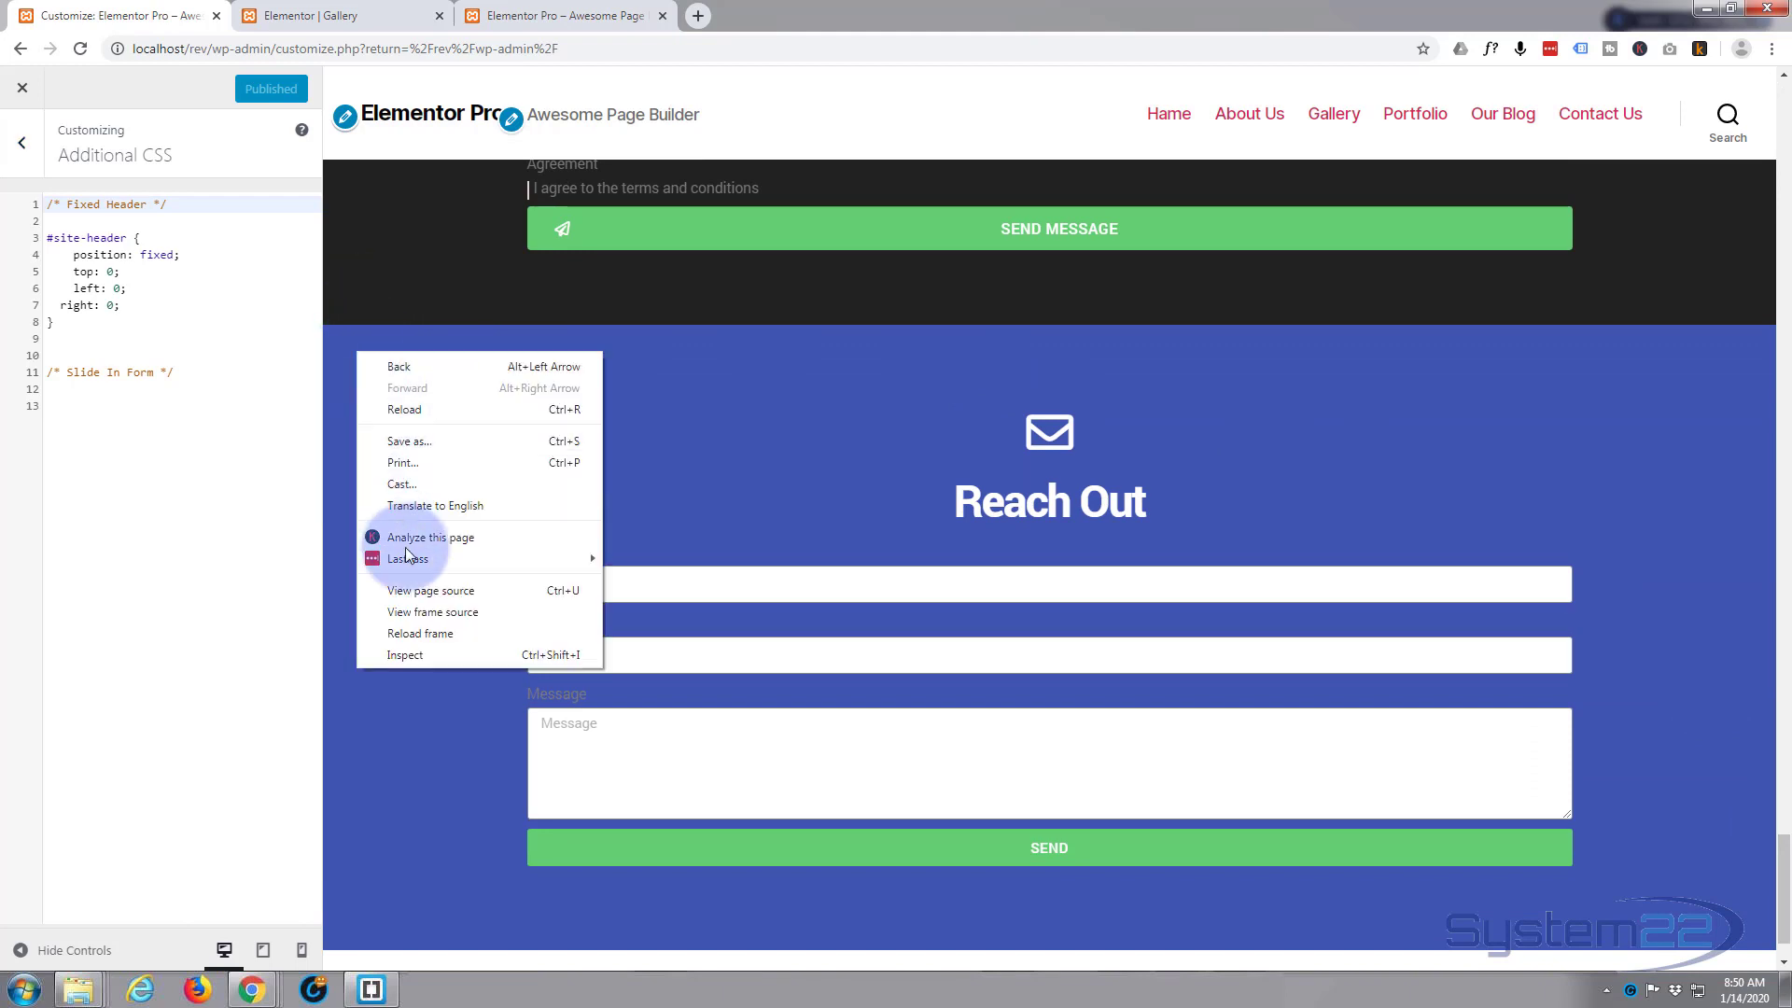
left_click(417, 655)
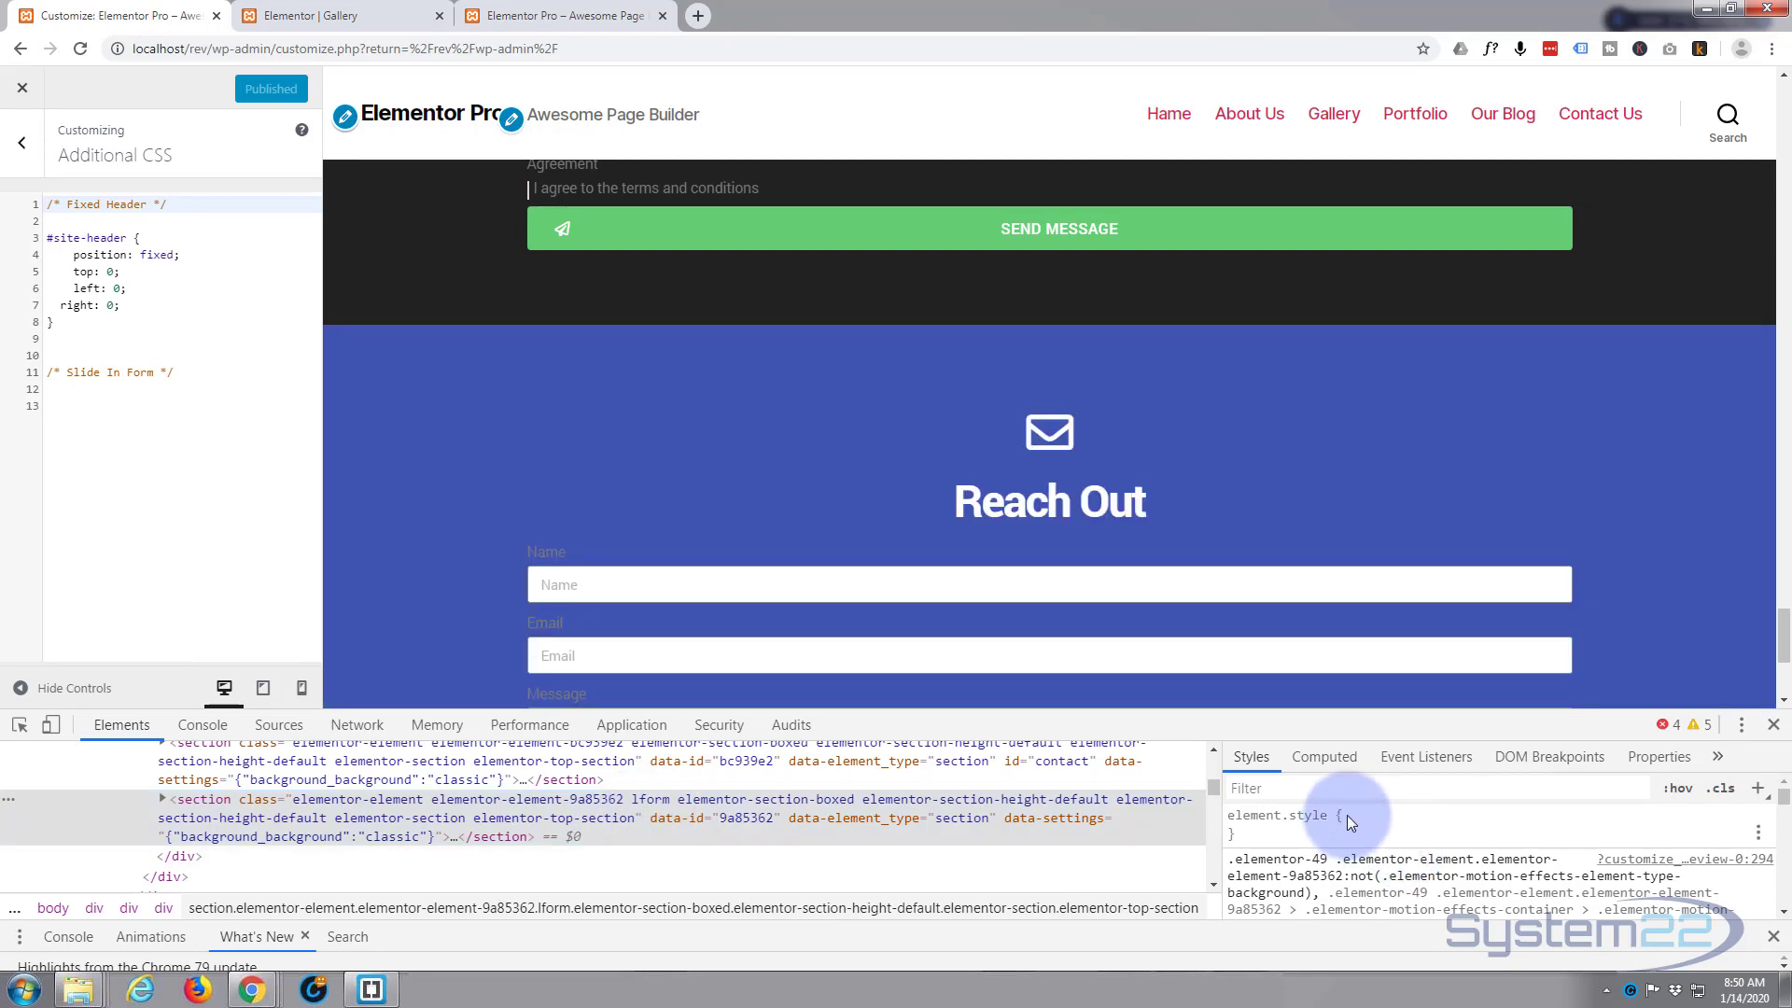
left_click(1347, 815)
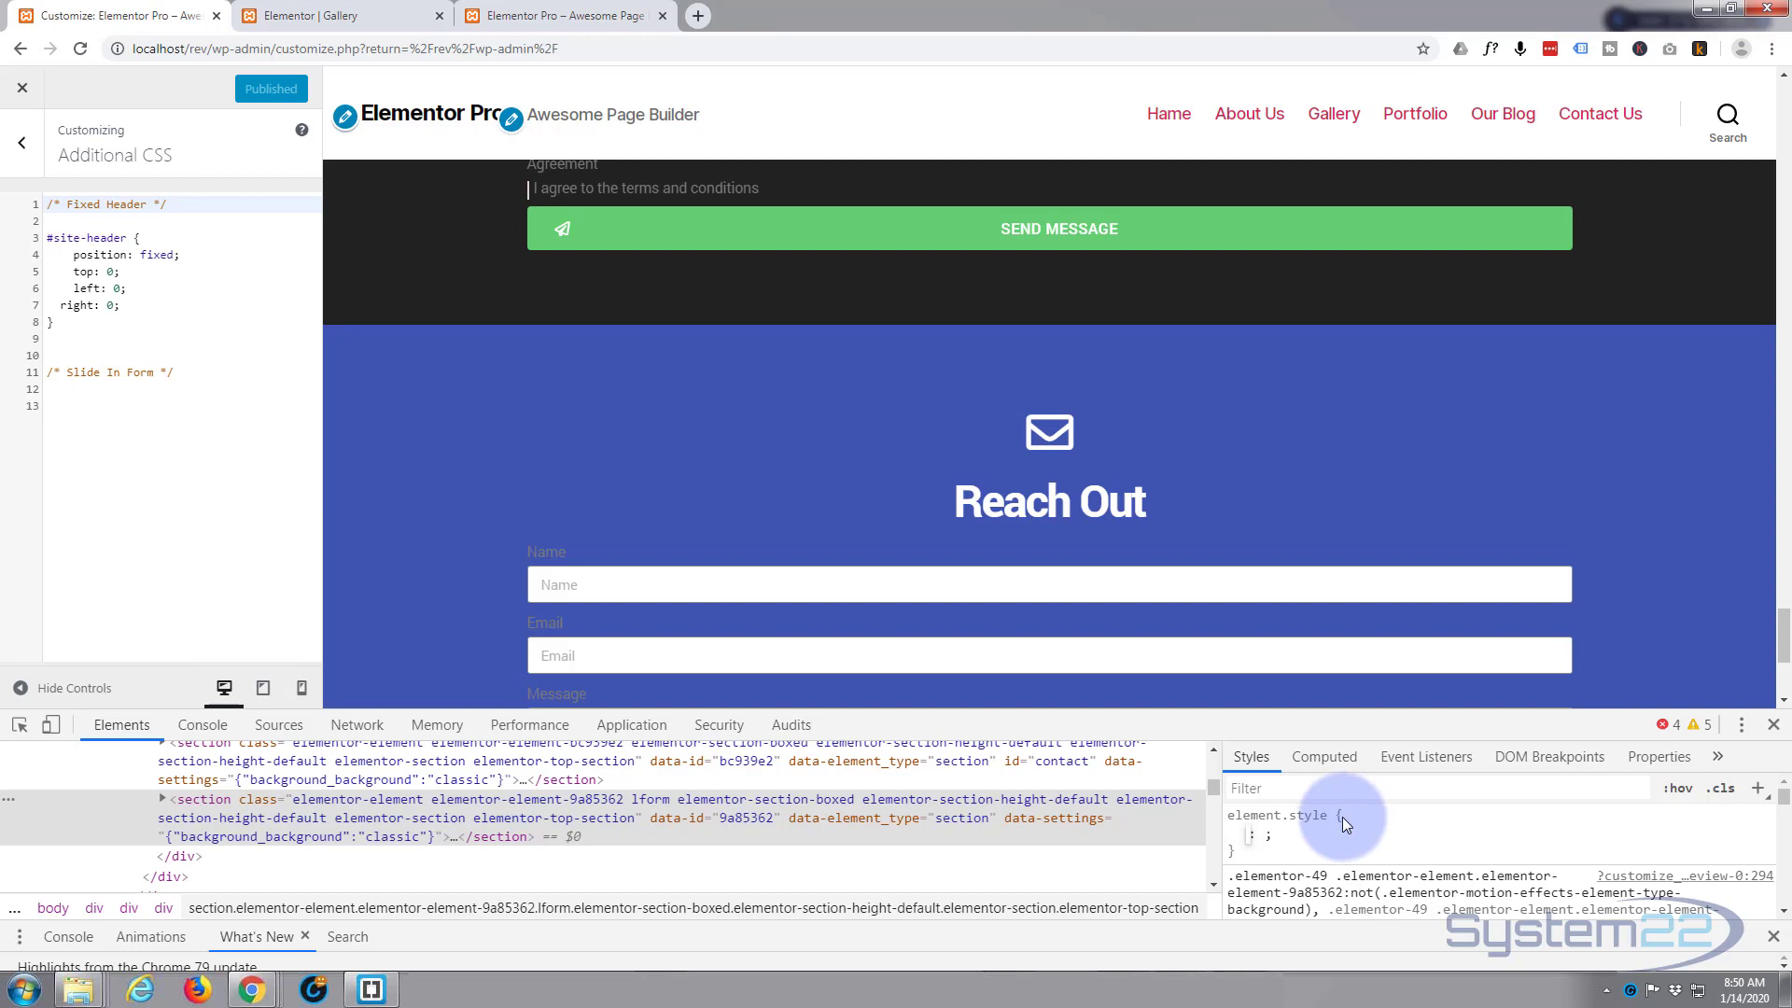
type("widt")
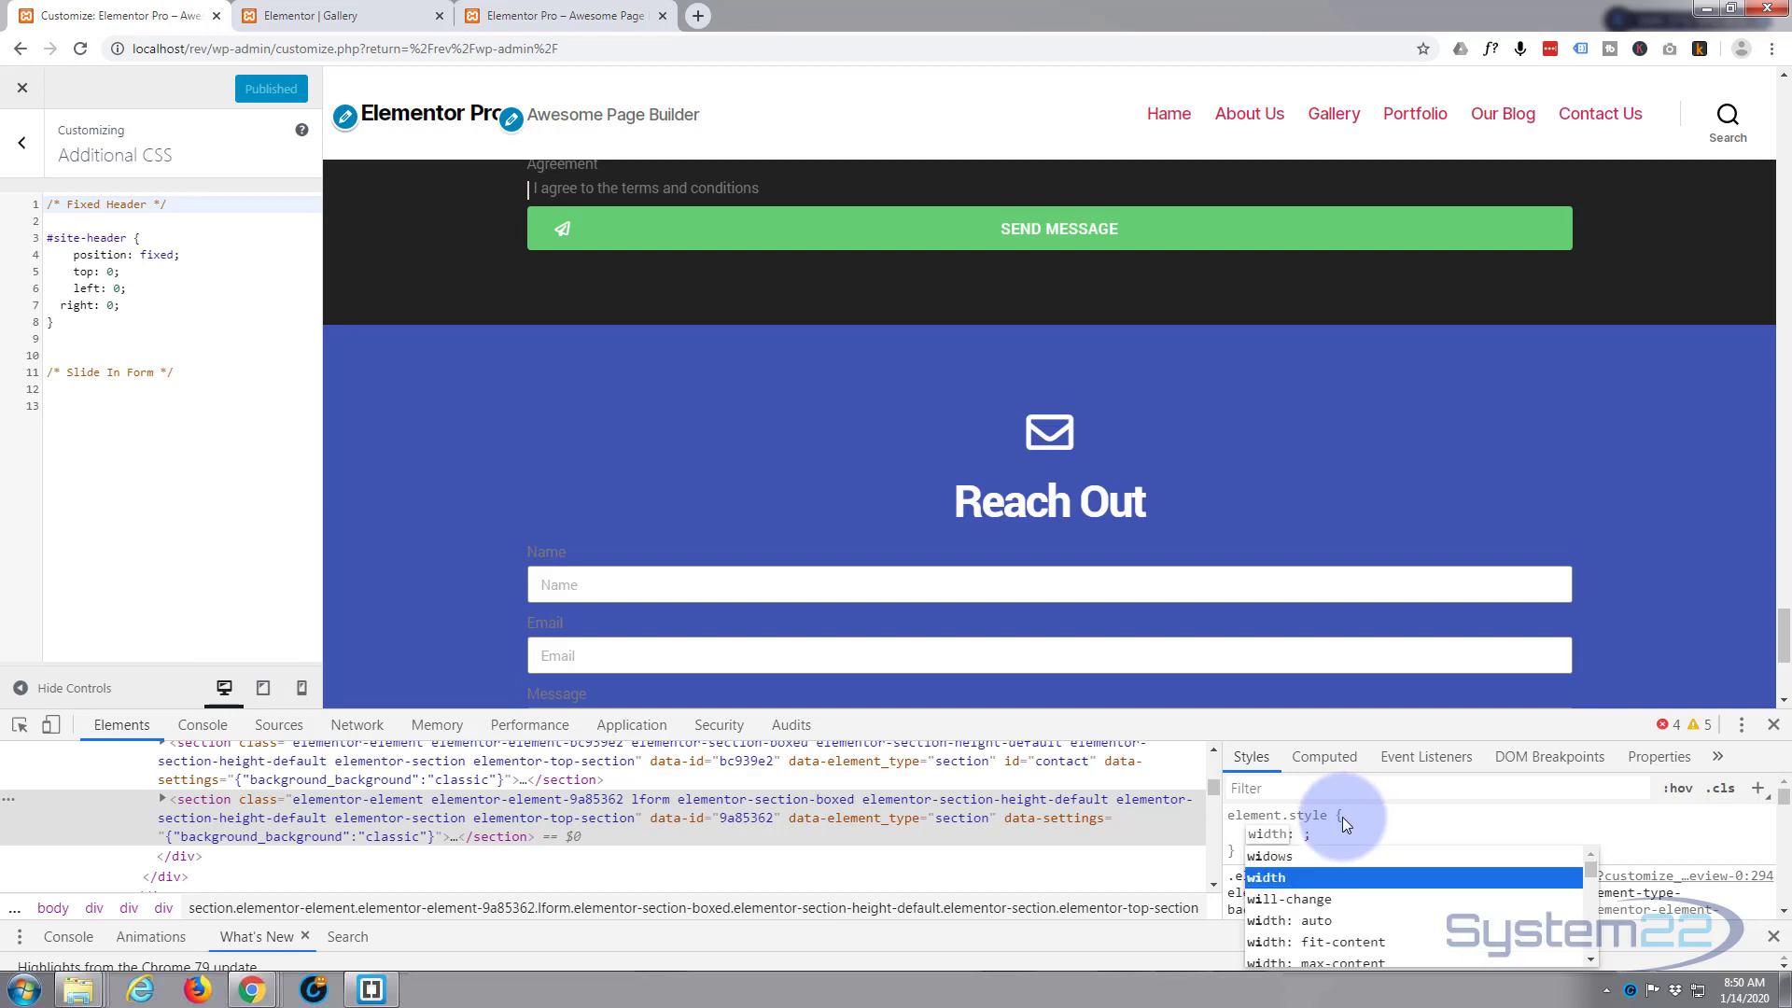
type("h")
key("Tab")
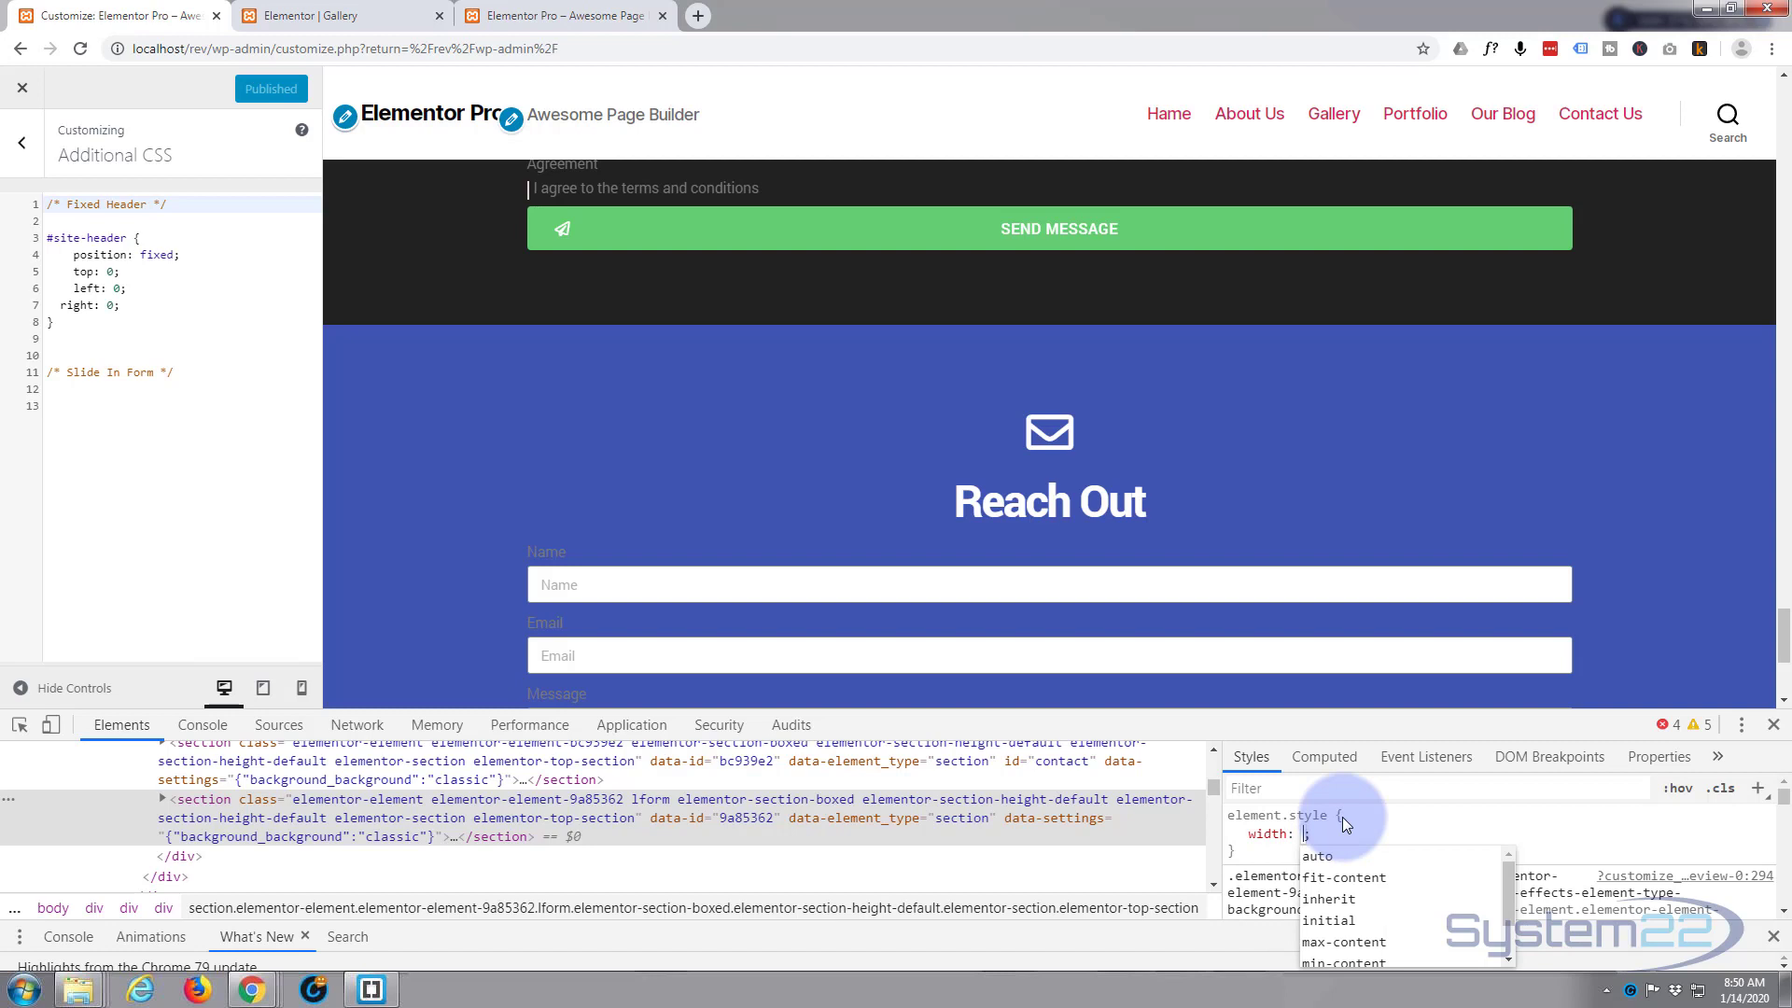
type("35")
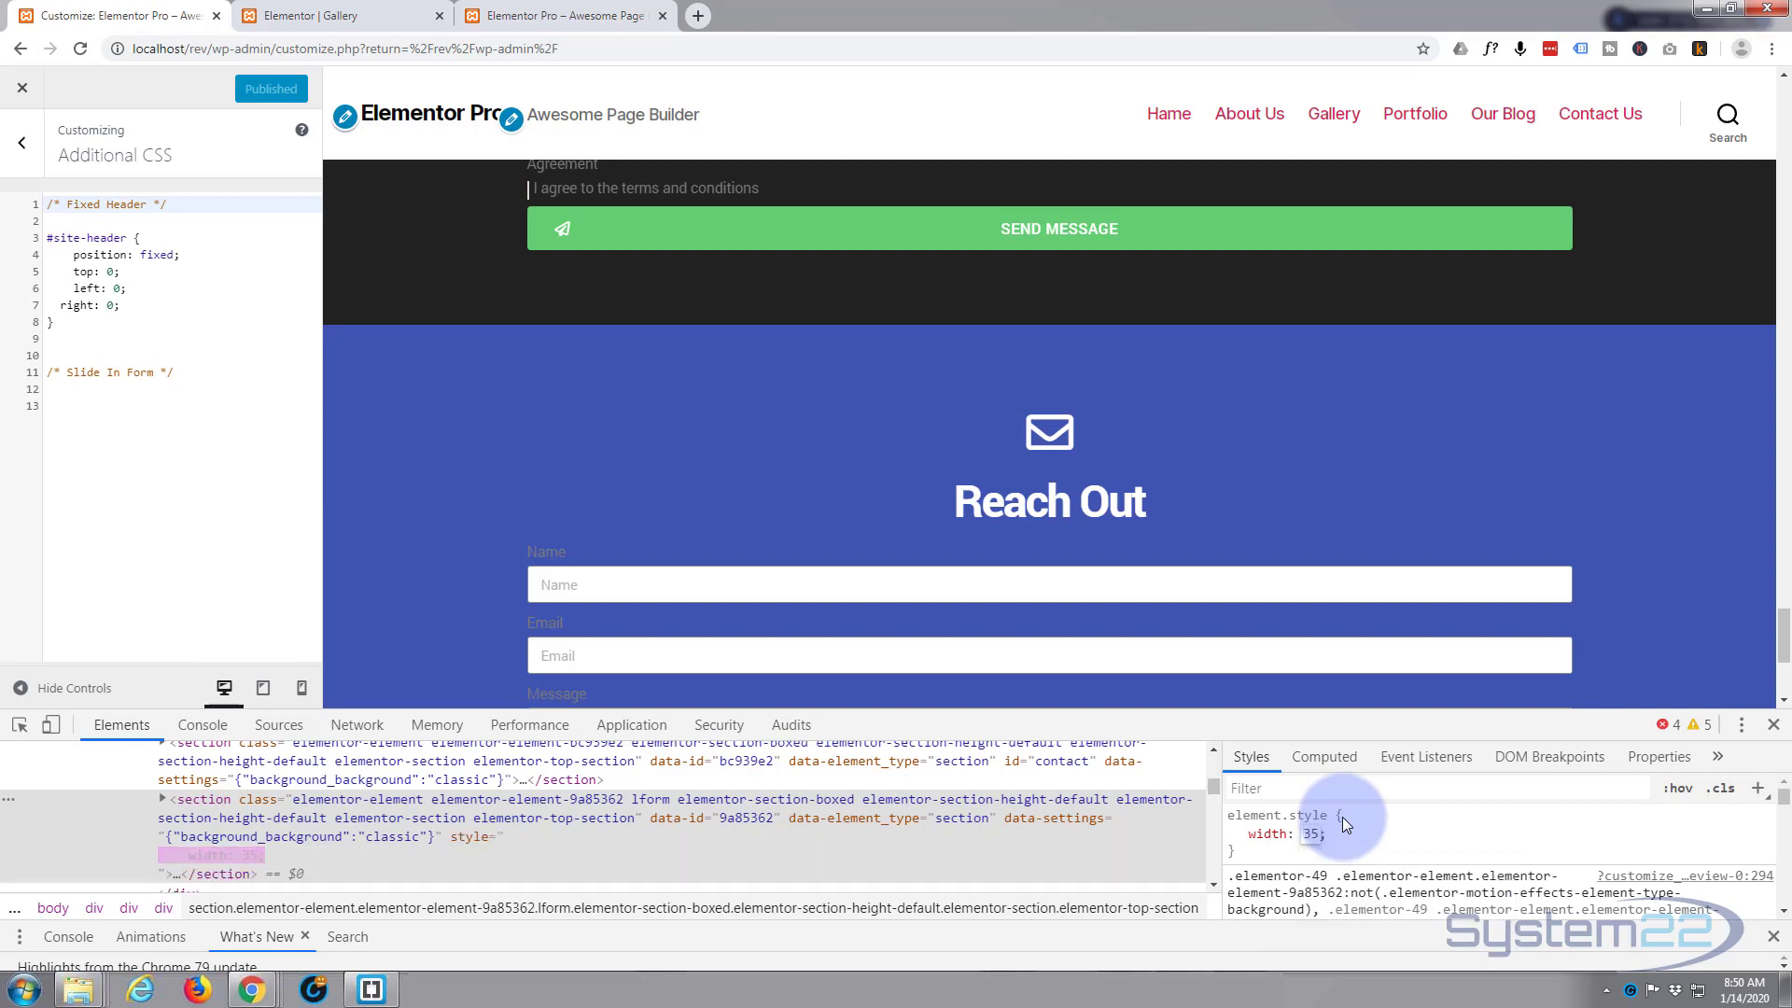
type("0px")
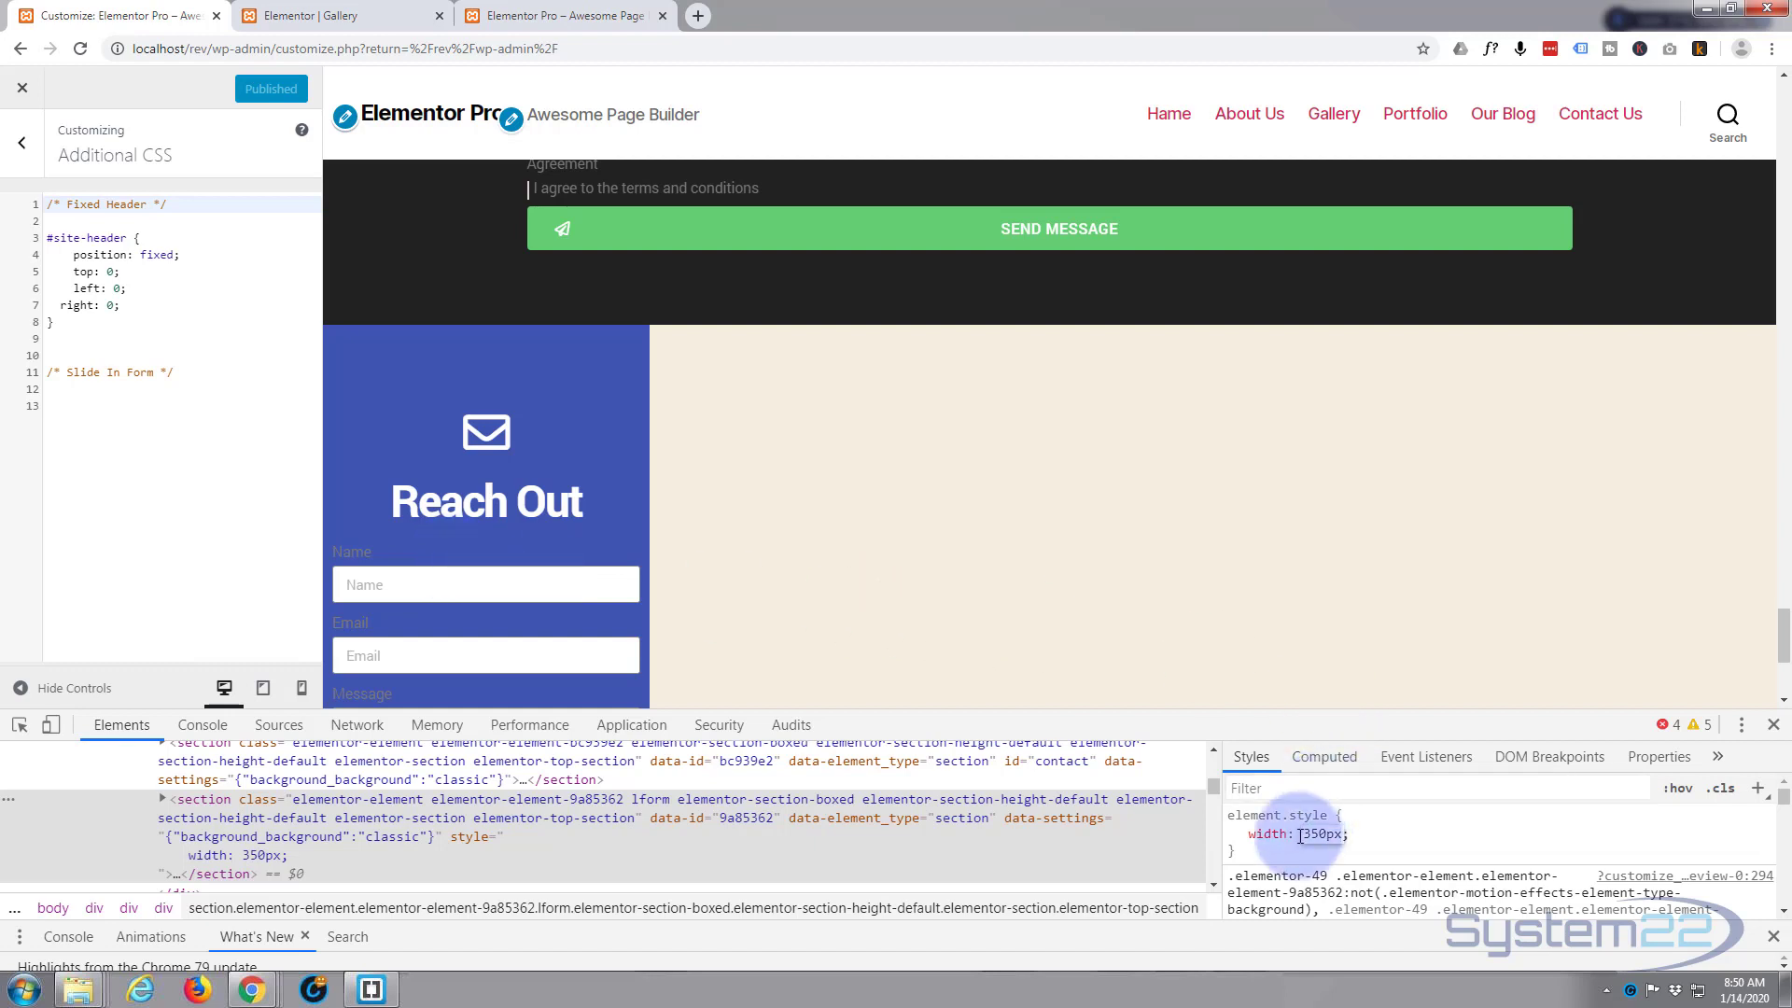
left_click(181, 478)
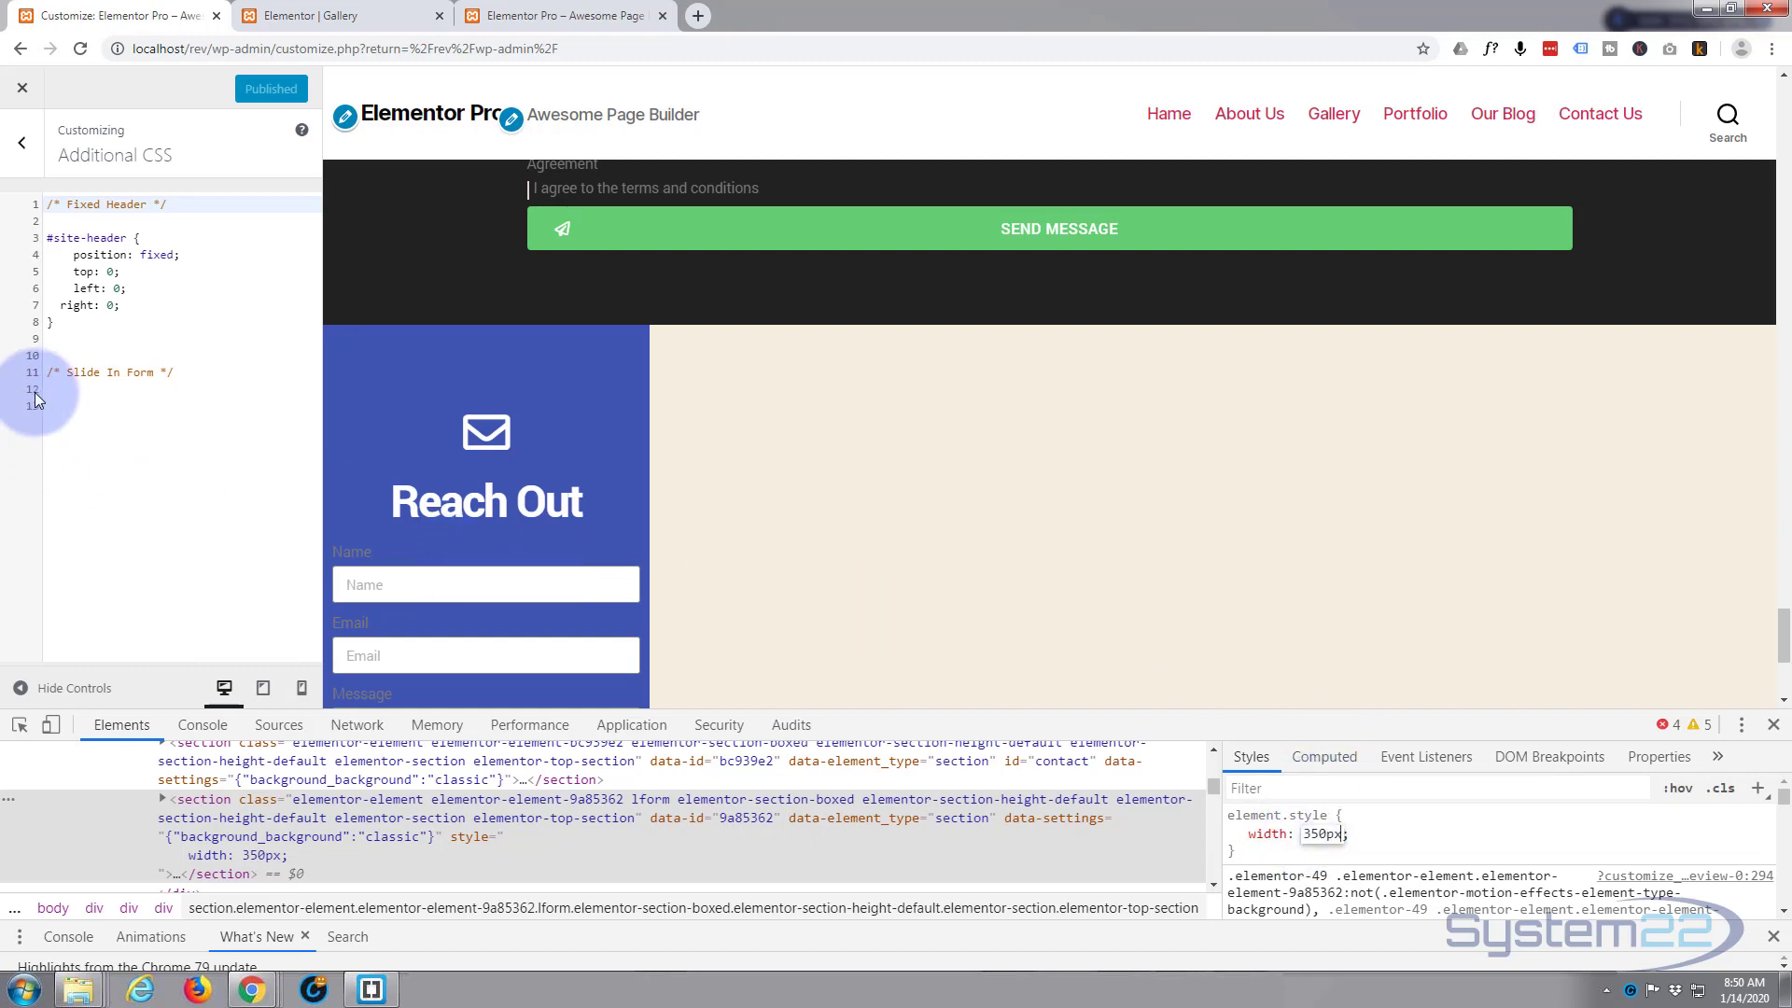
left_click(1560, 792)
left_click(1359, 831)
key("Return")
- Add position: fixed and bottom: 0 to the section's element.style
left_click(1359, 833)
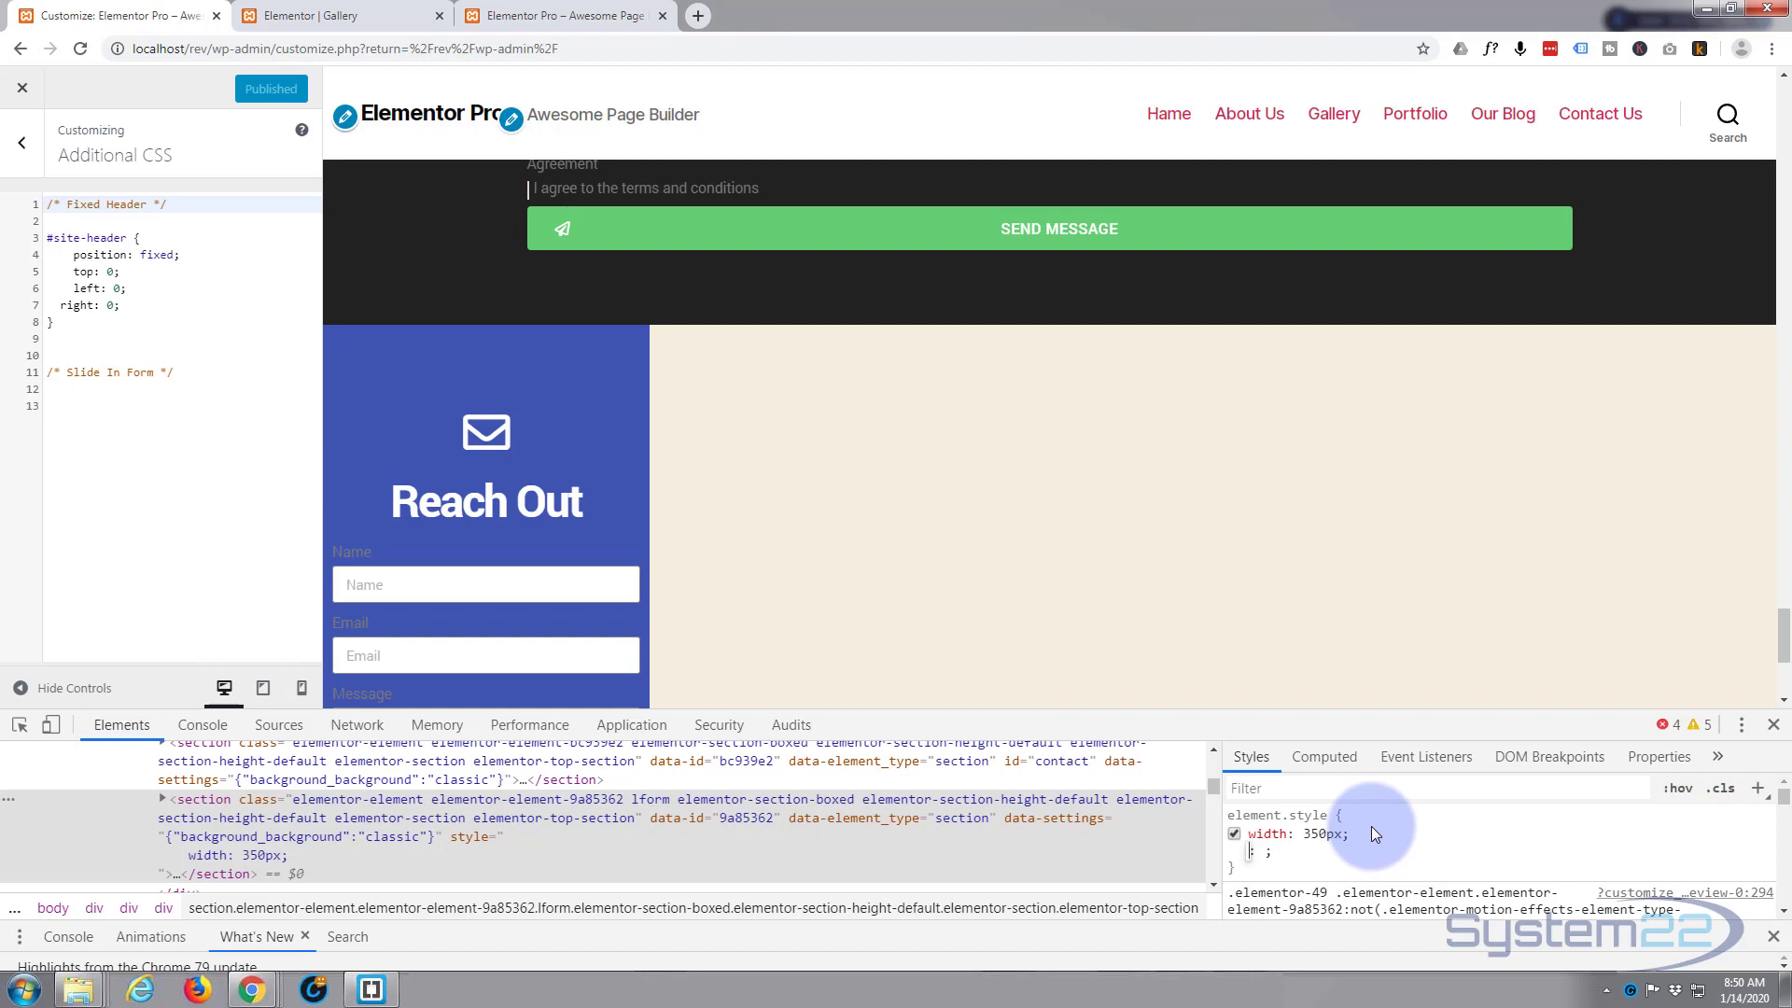
type("pos")
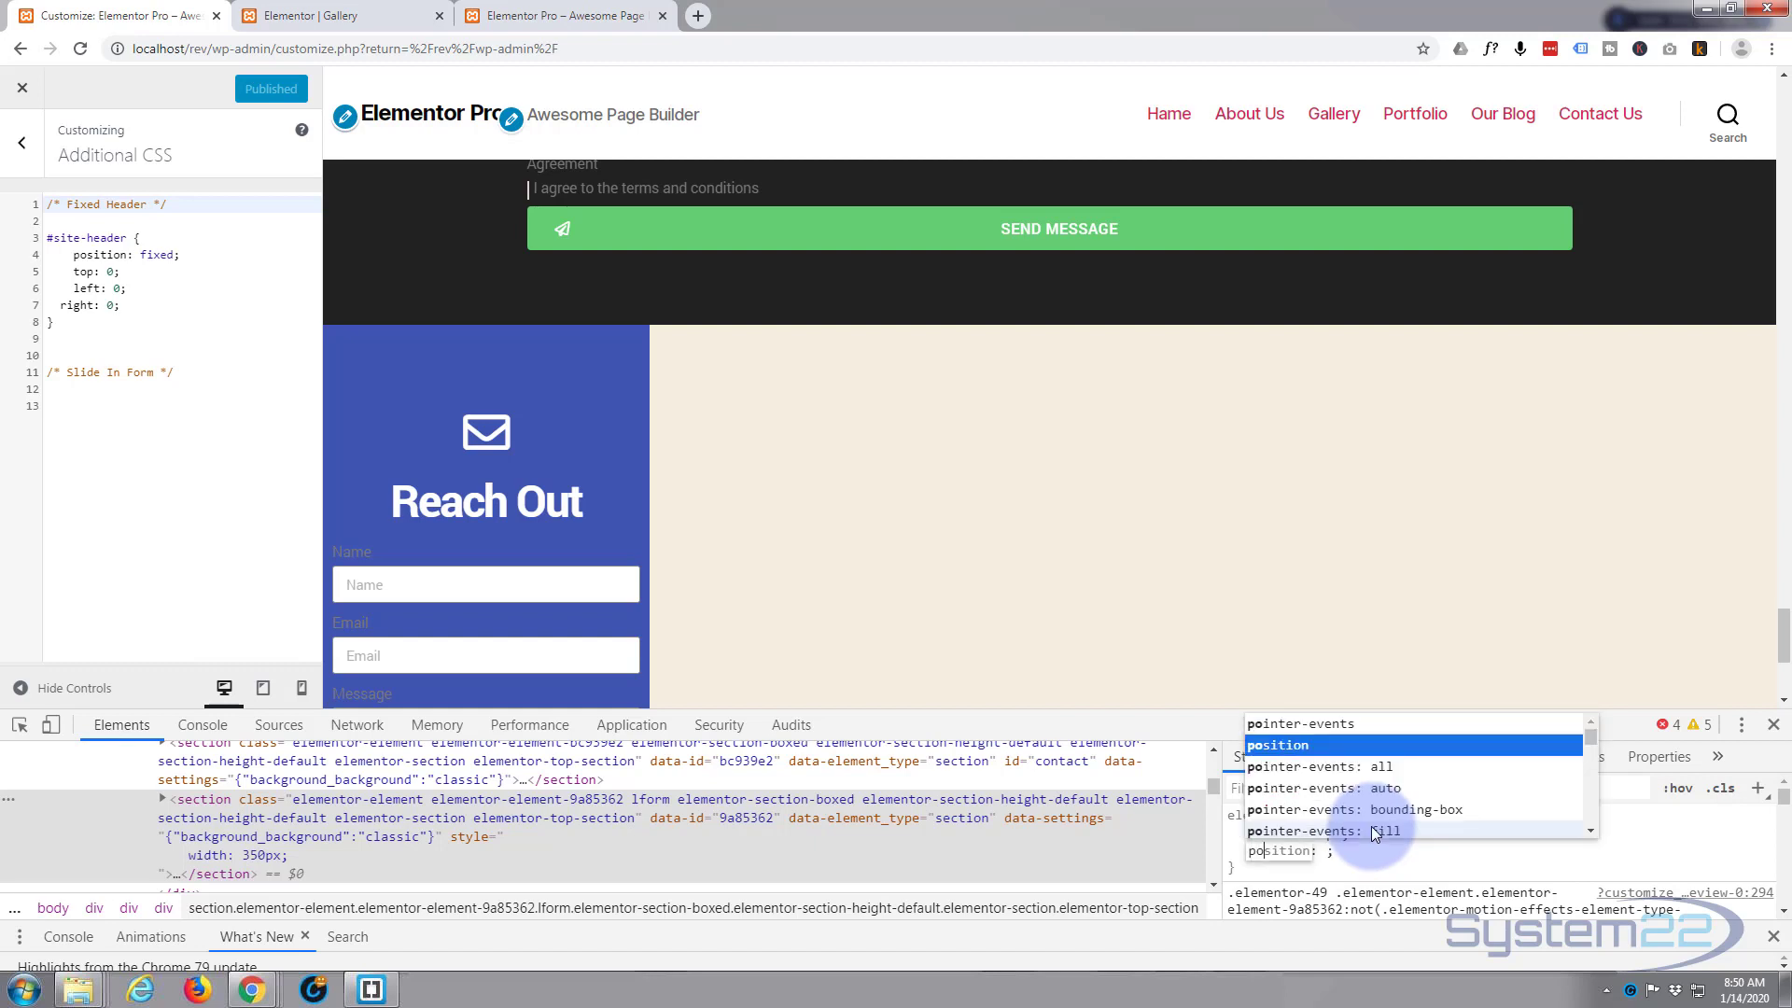
type("ition")
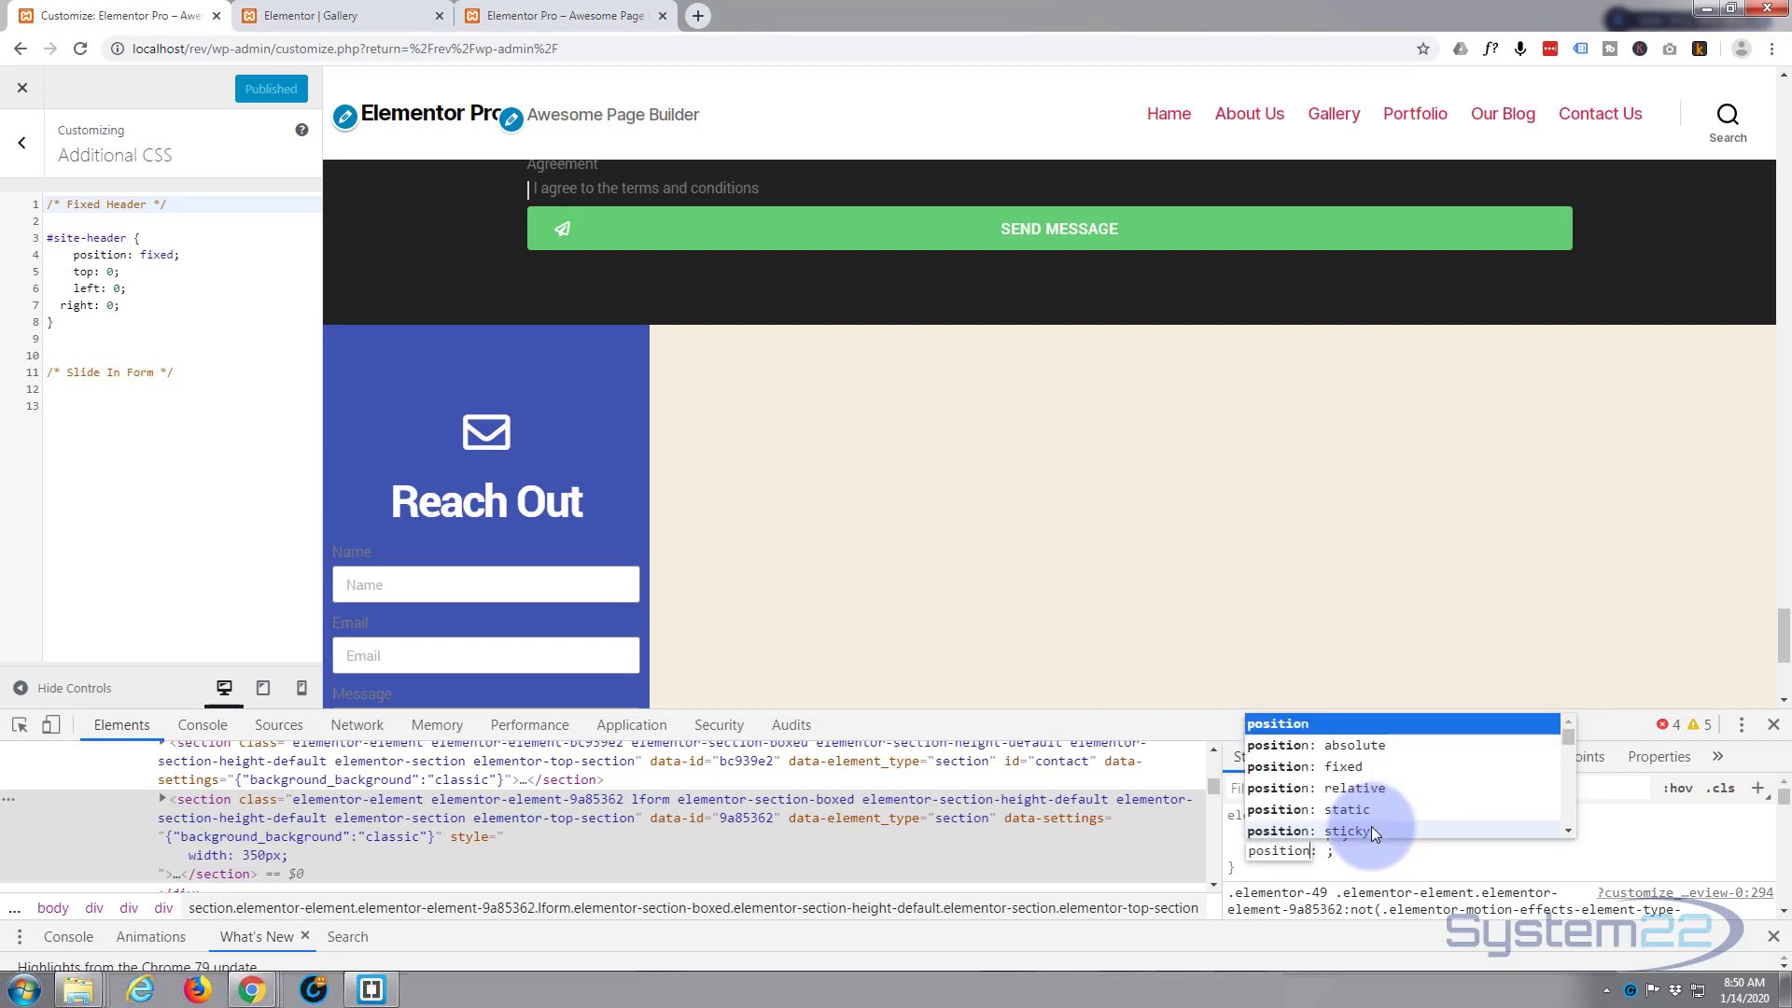
key("Tab")
type("fixe")
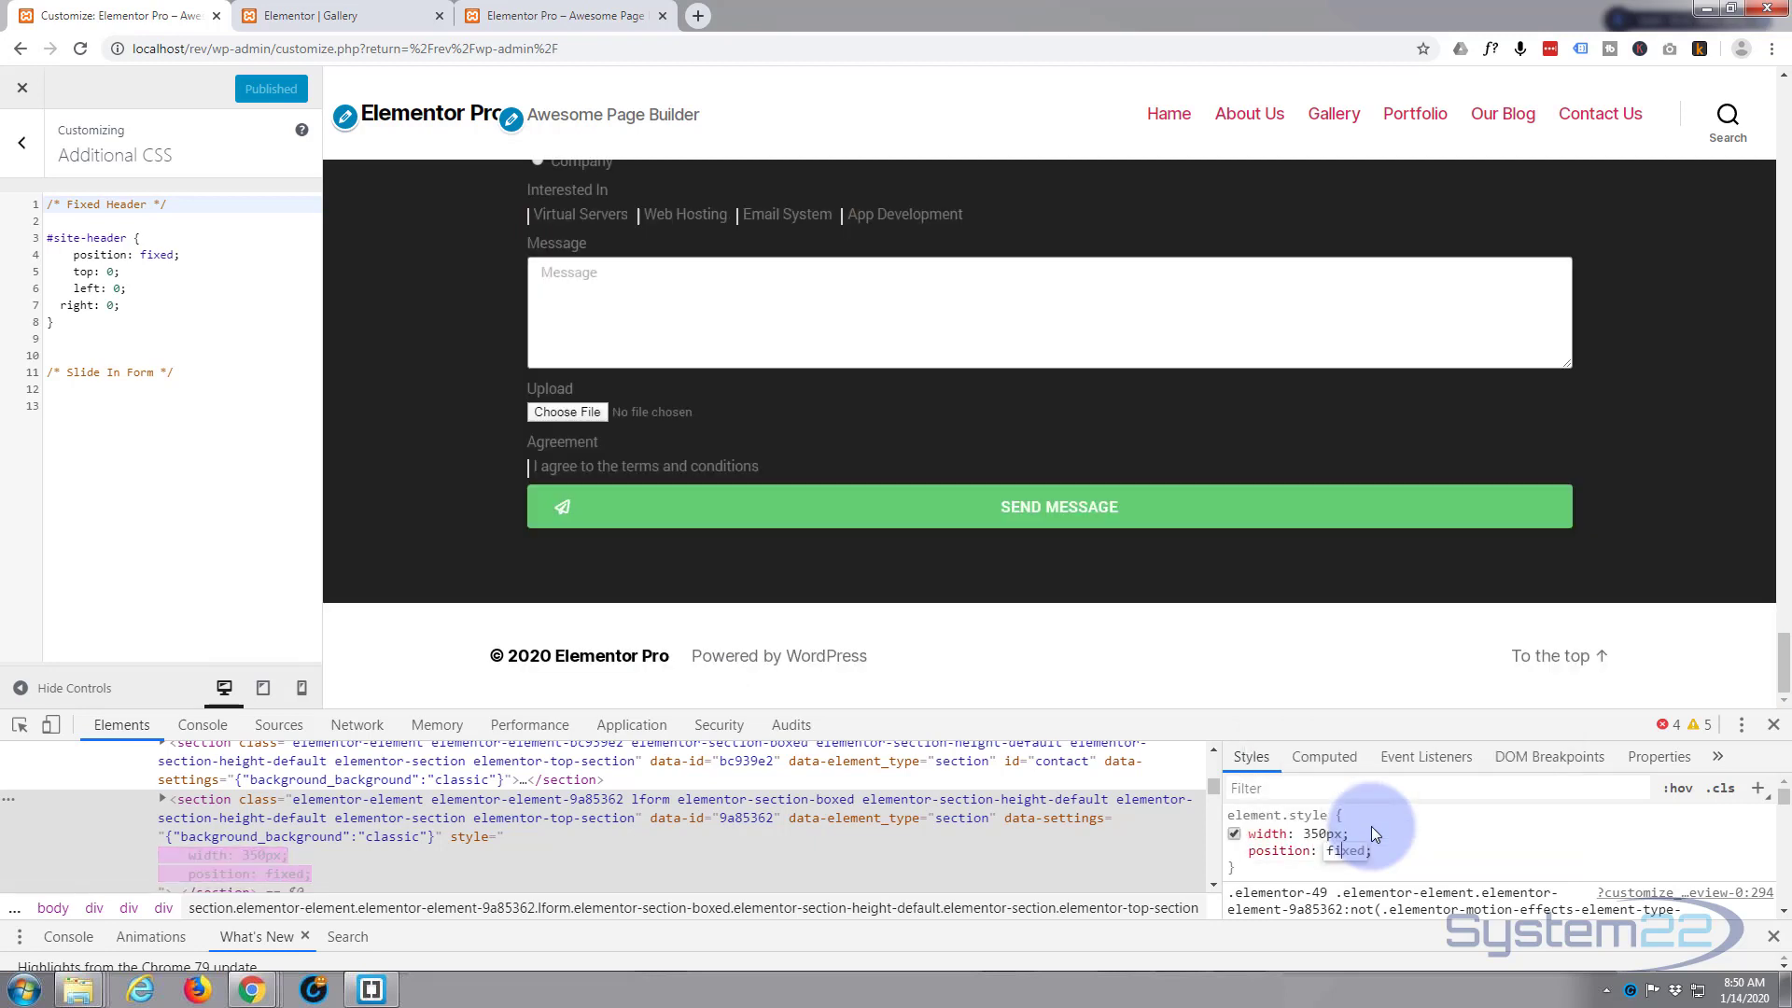
key("Return")
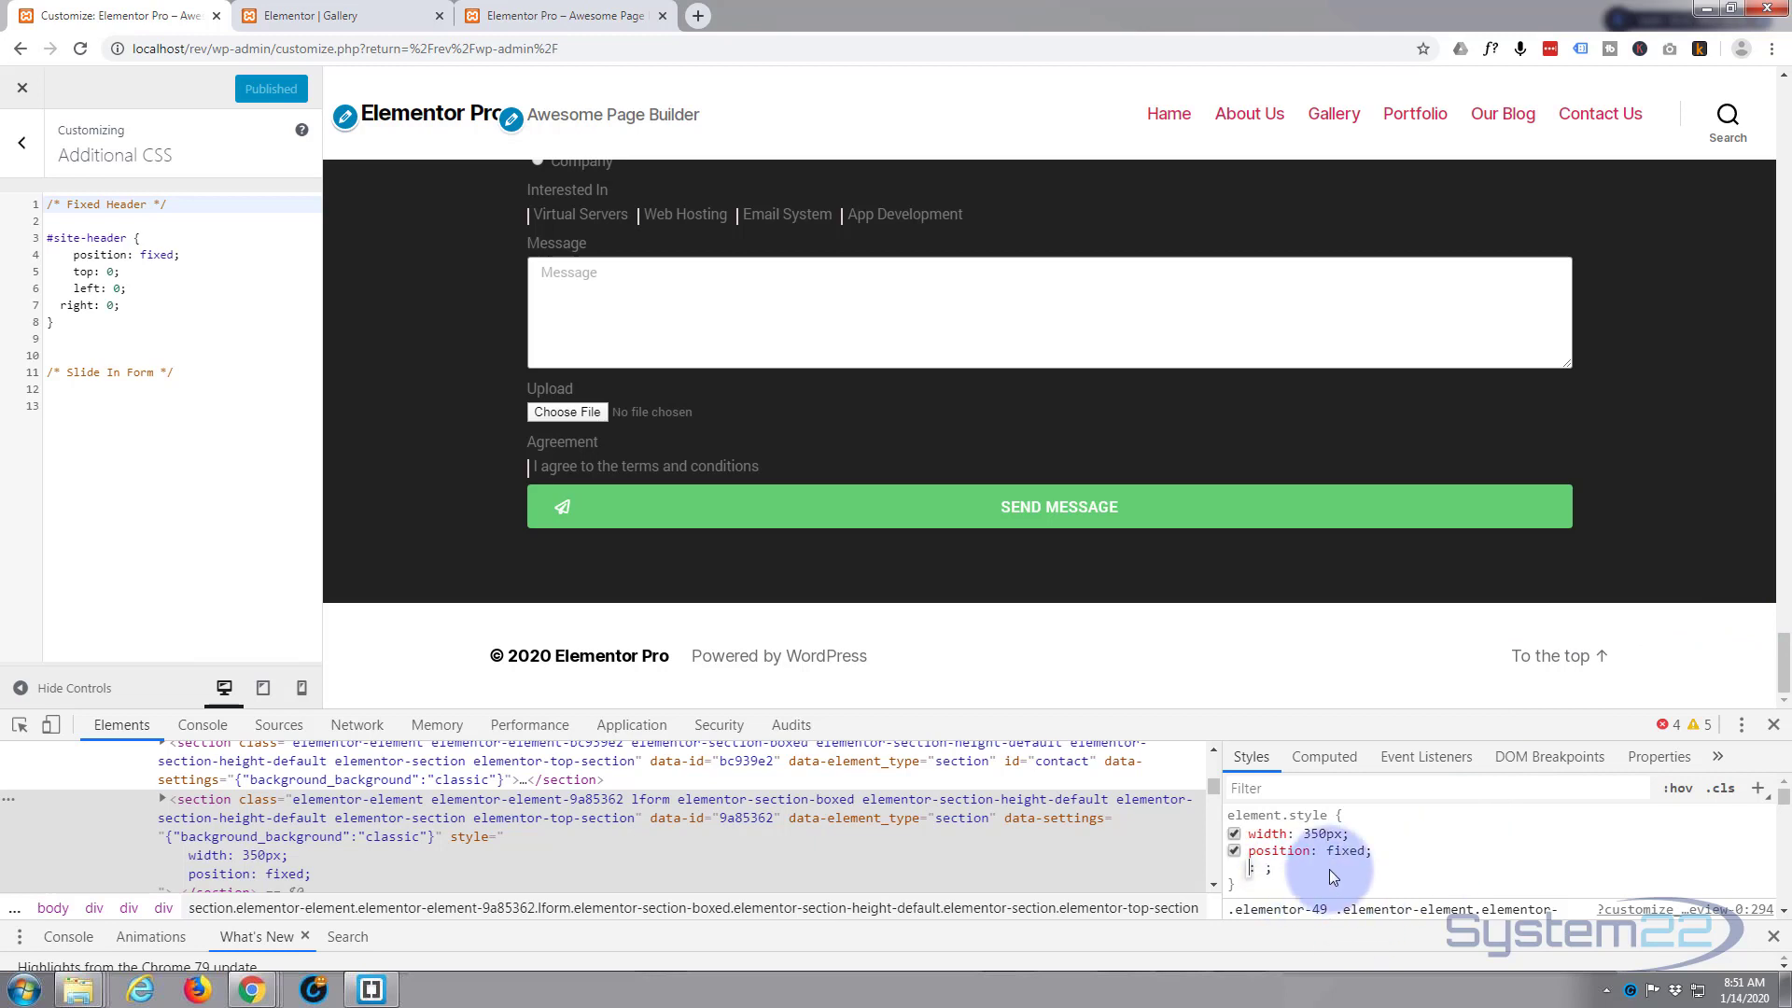
type("bottom")
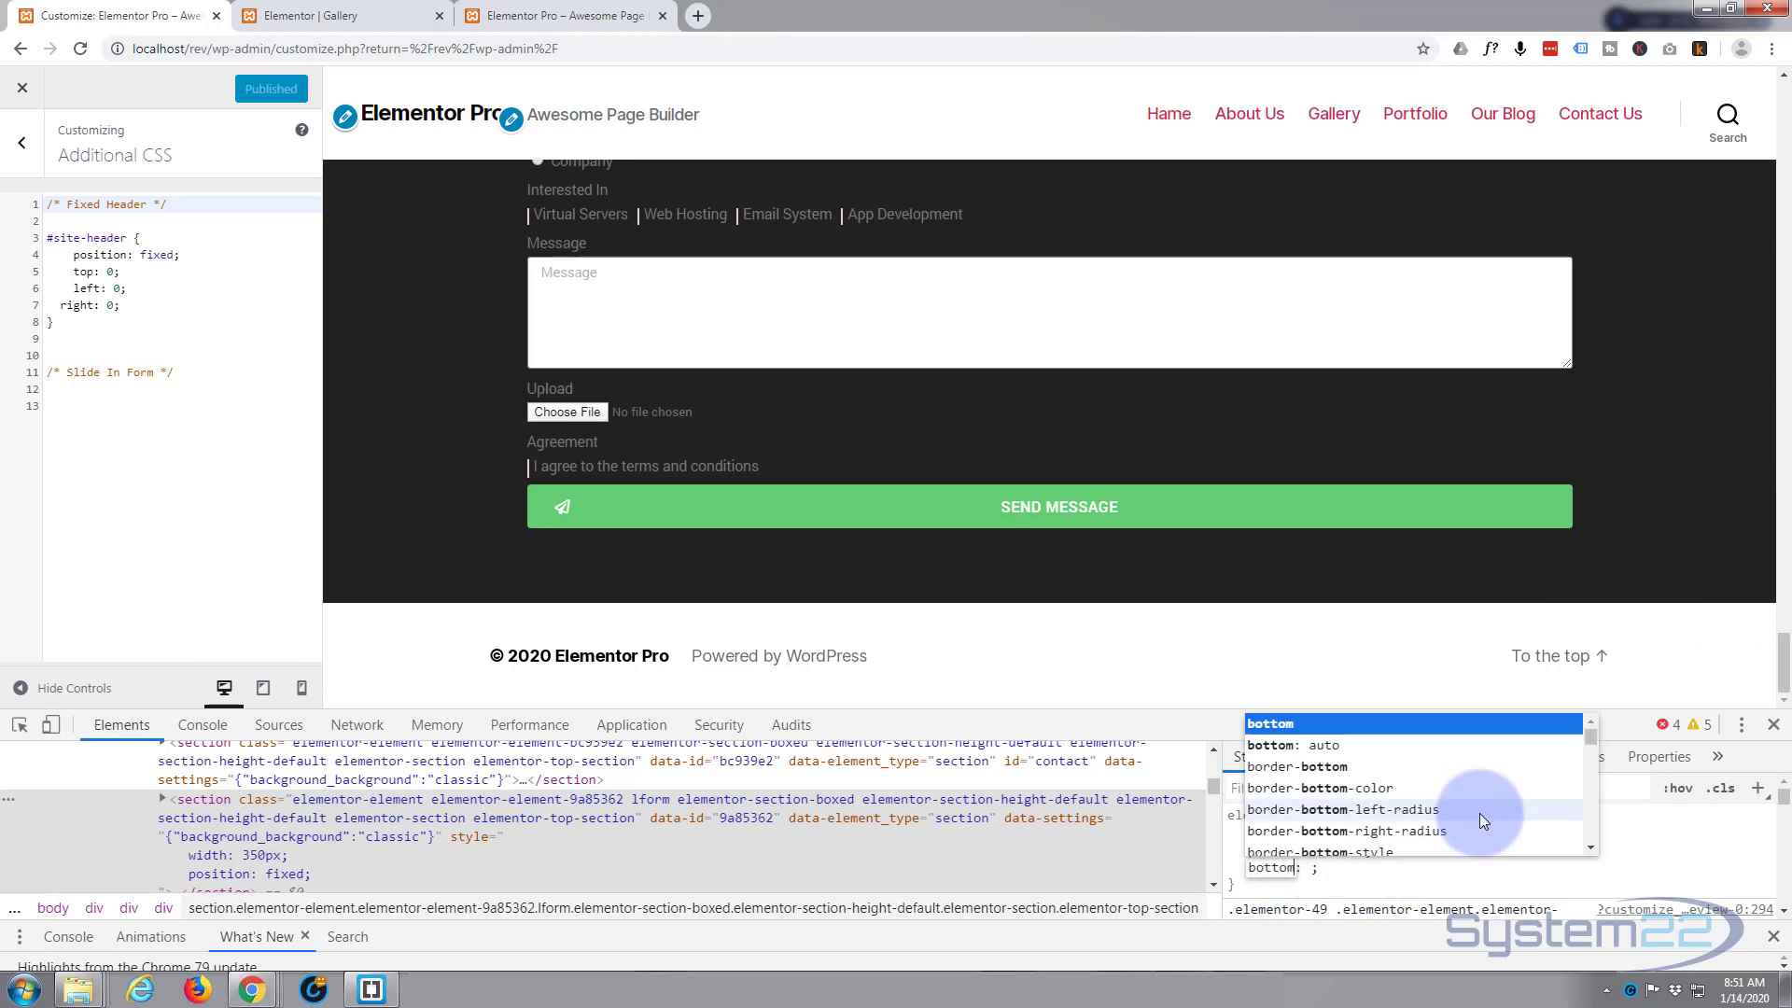
key("Tab")
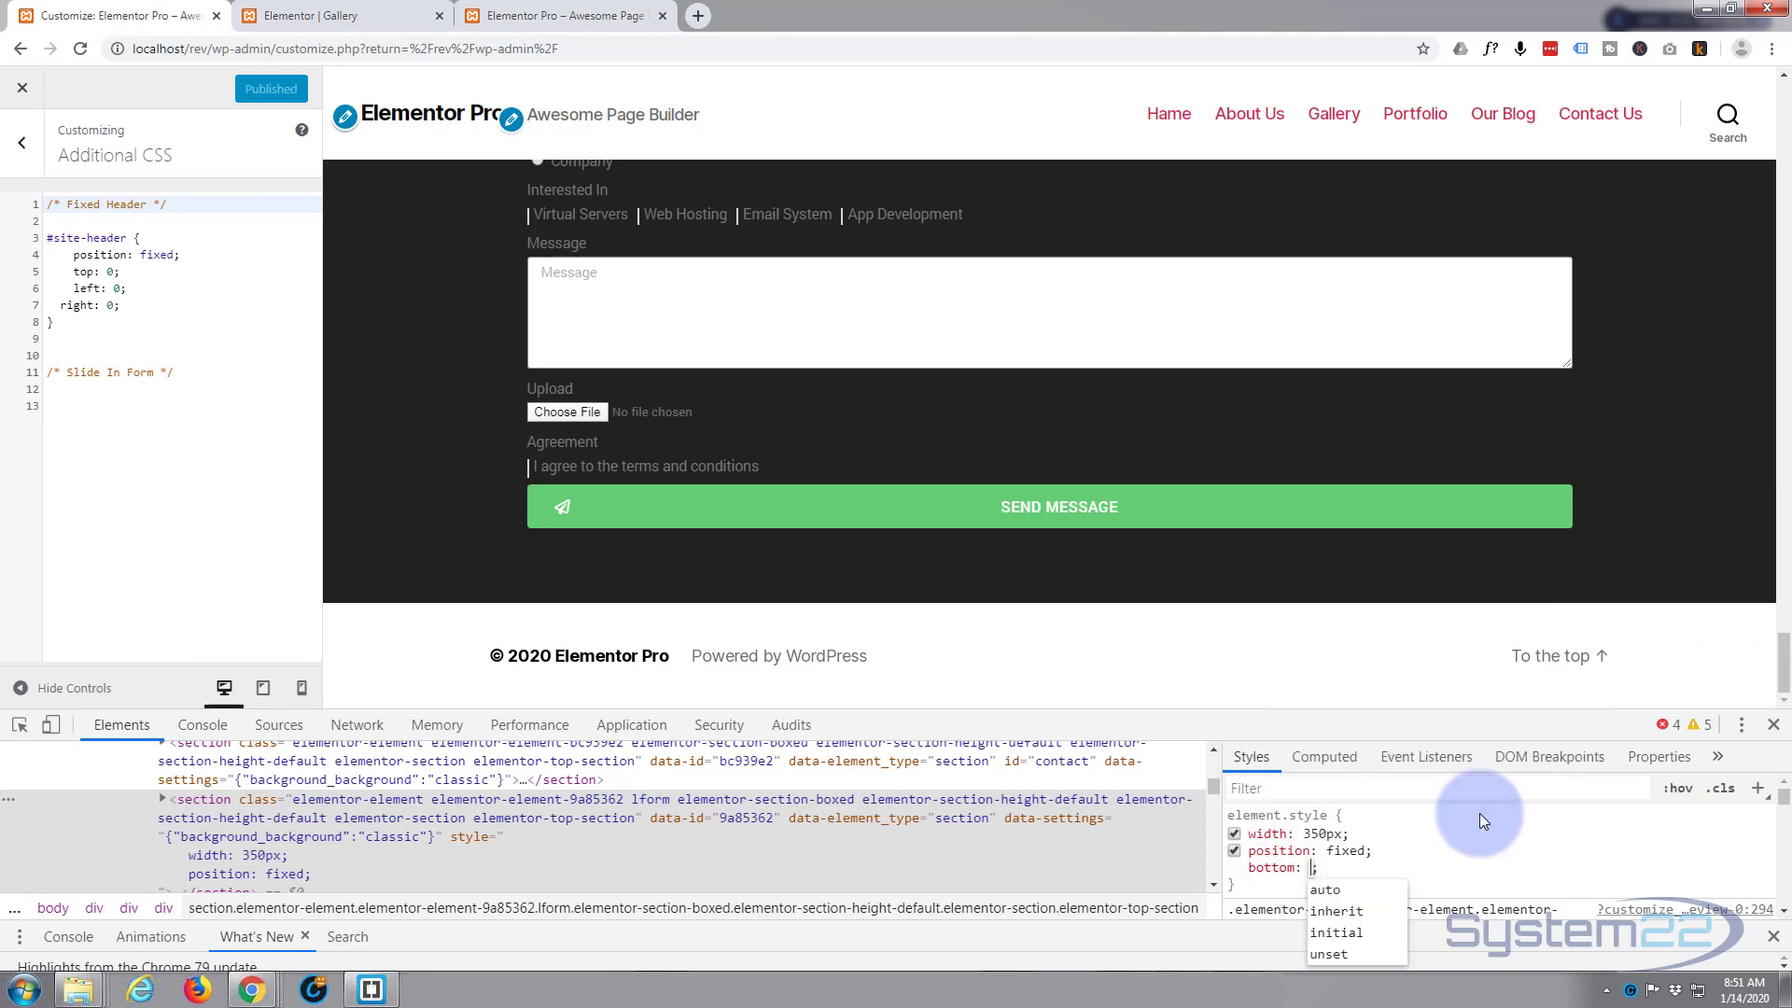
type("0")
key("Return")
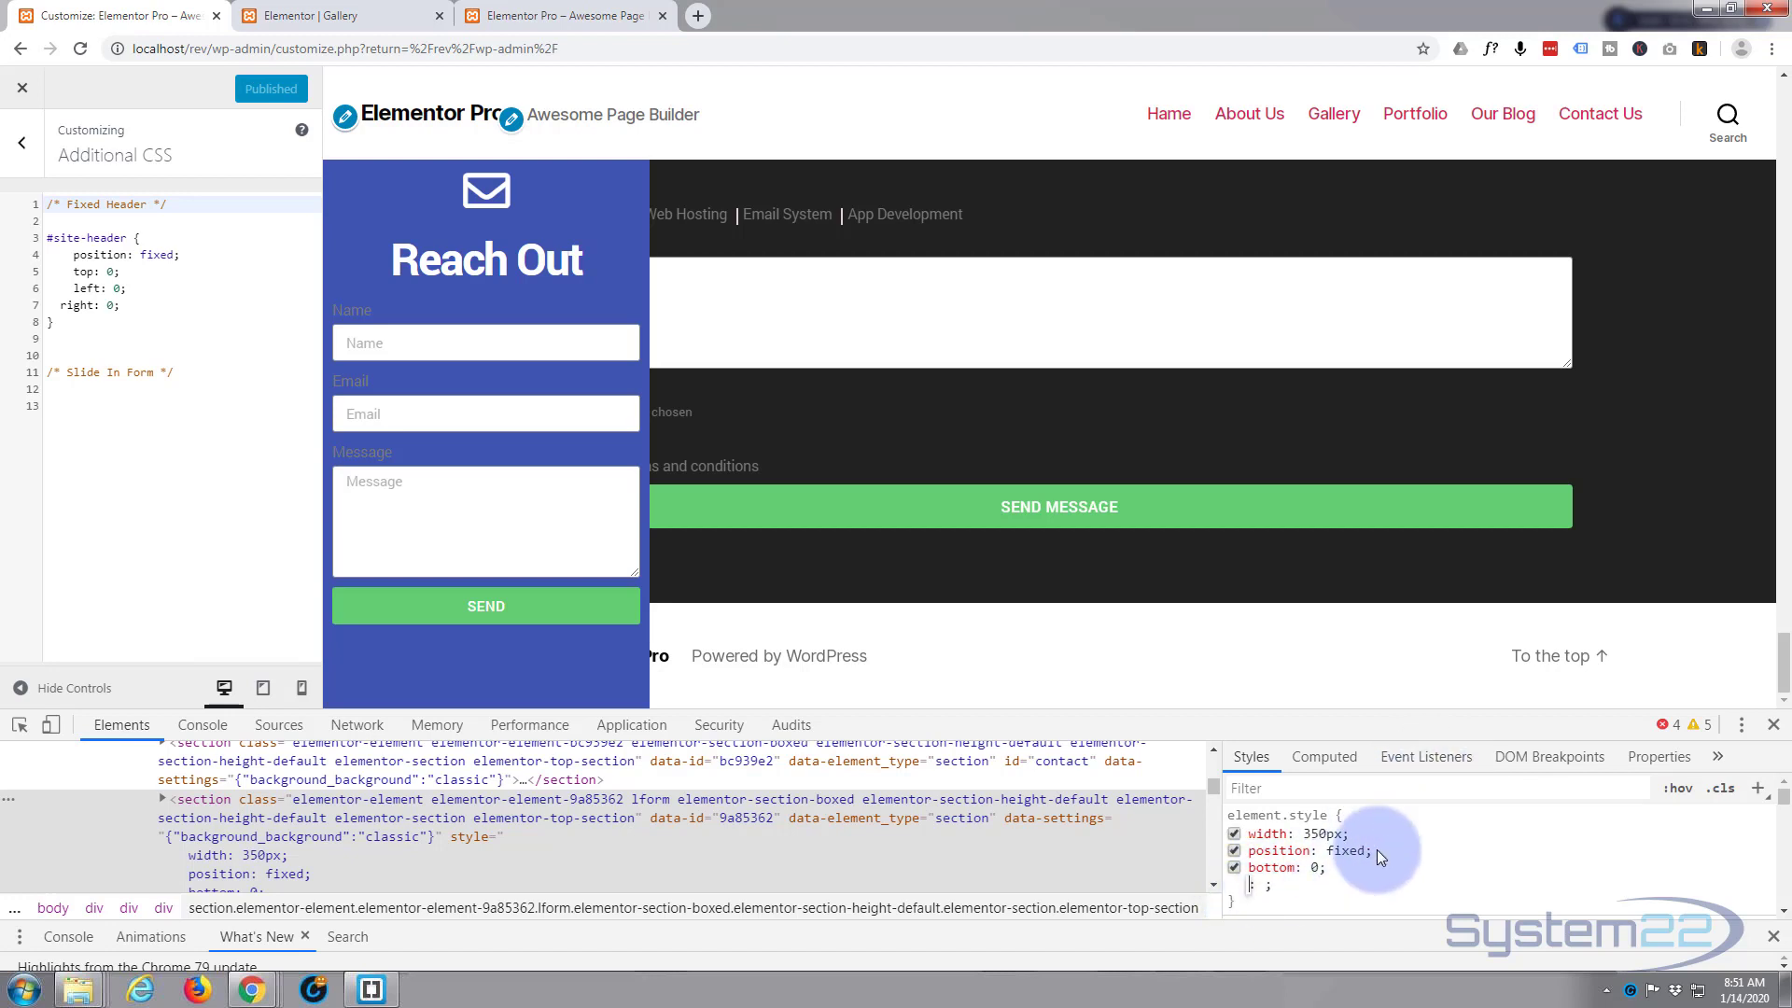
- Add right: 0, then scroll the page to confirm the form stays pinned bottom-right
type("right5")
key("BackSpace")
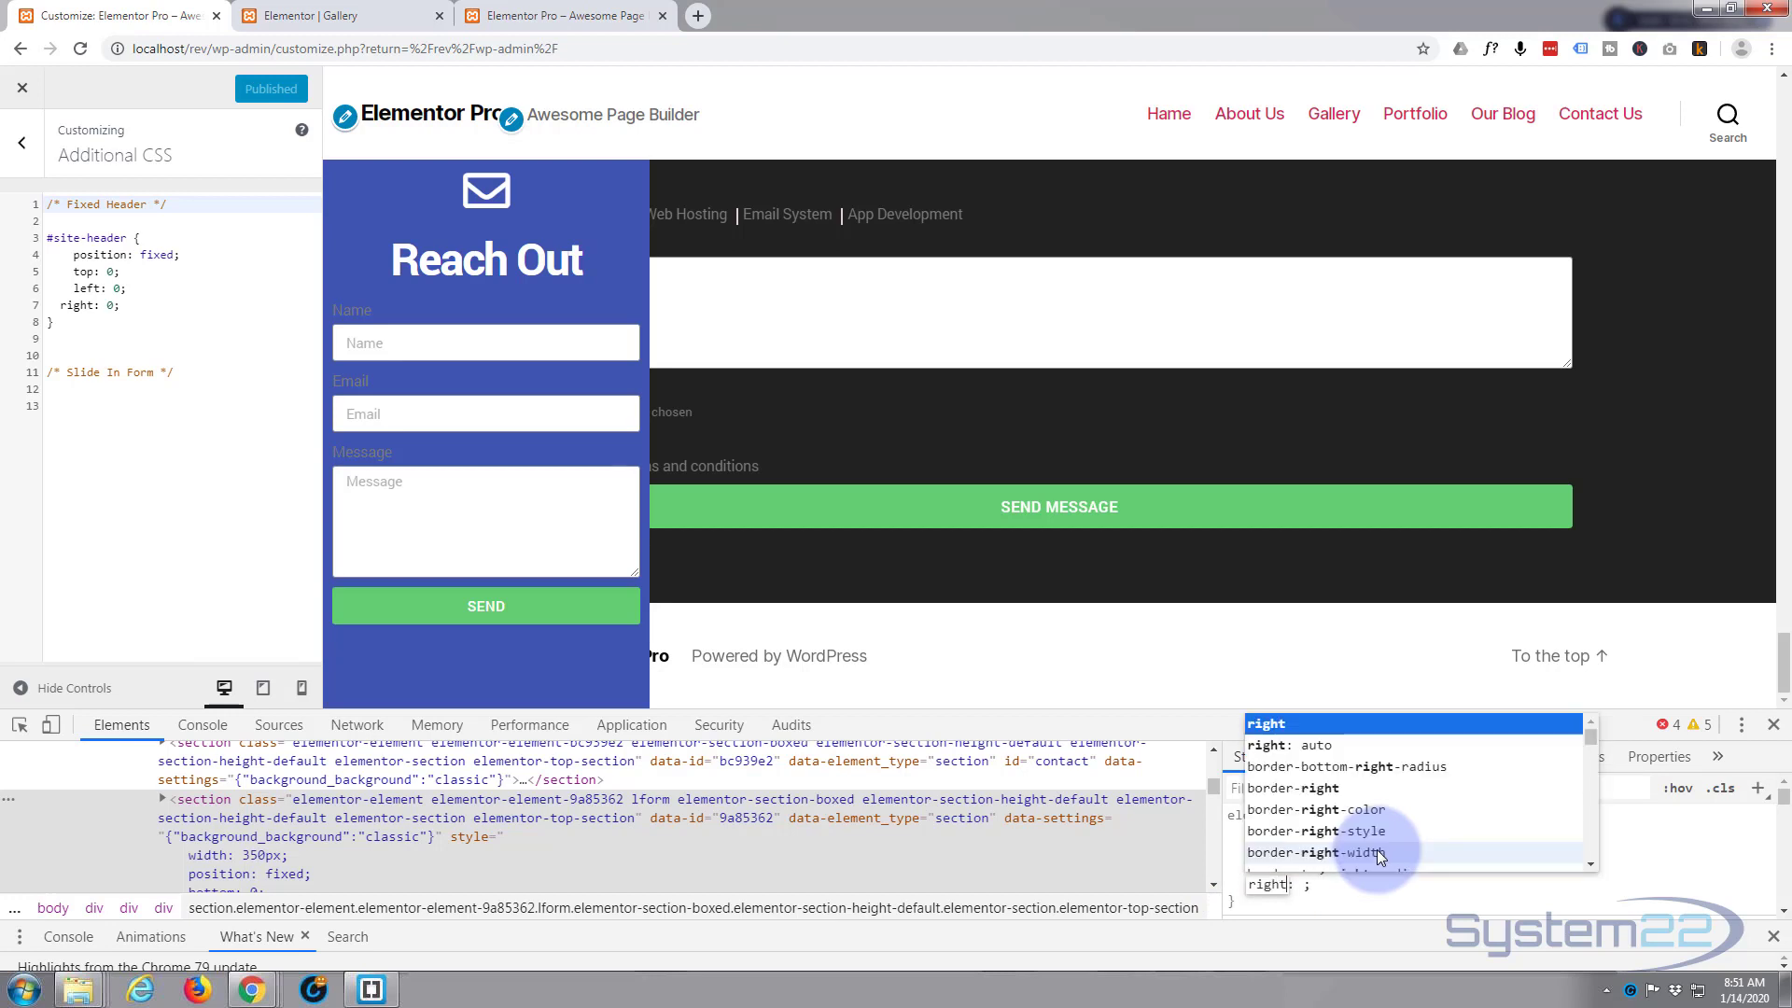
key("Tab")
type("0")
key("Return")
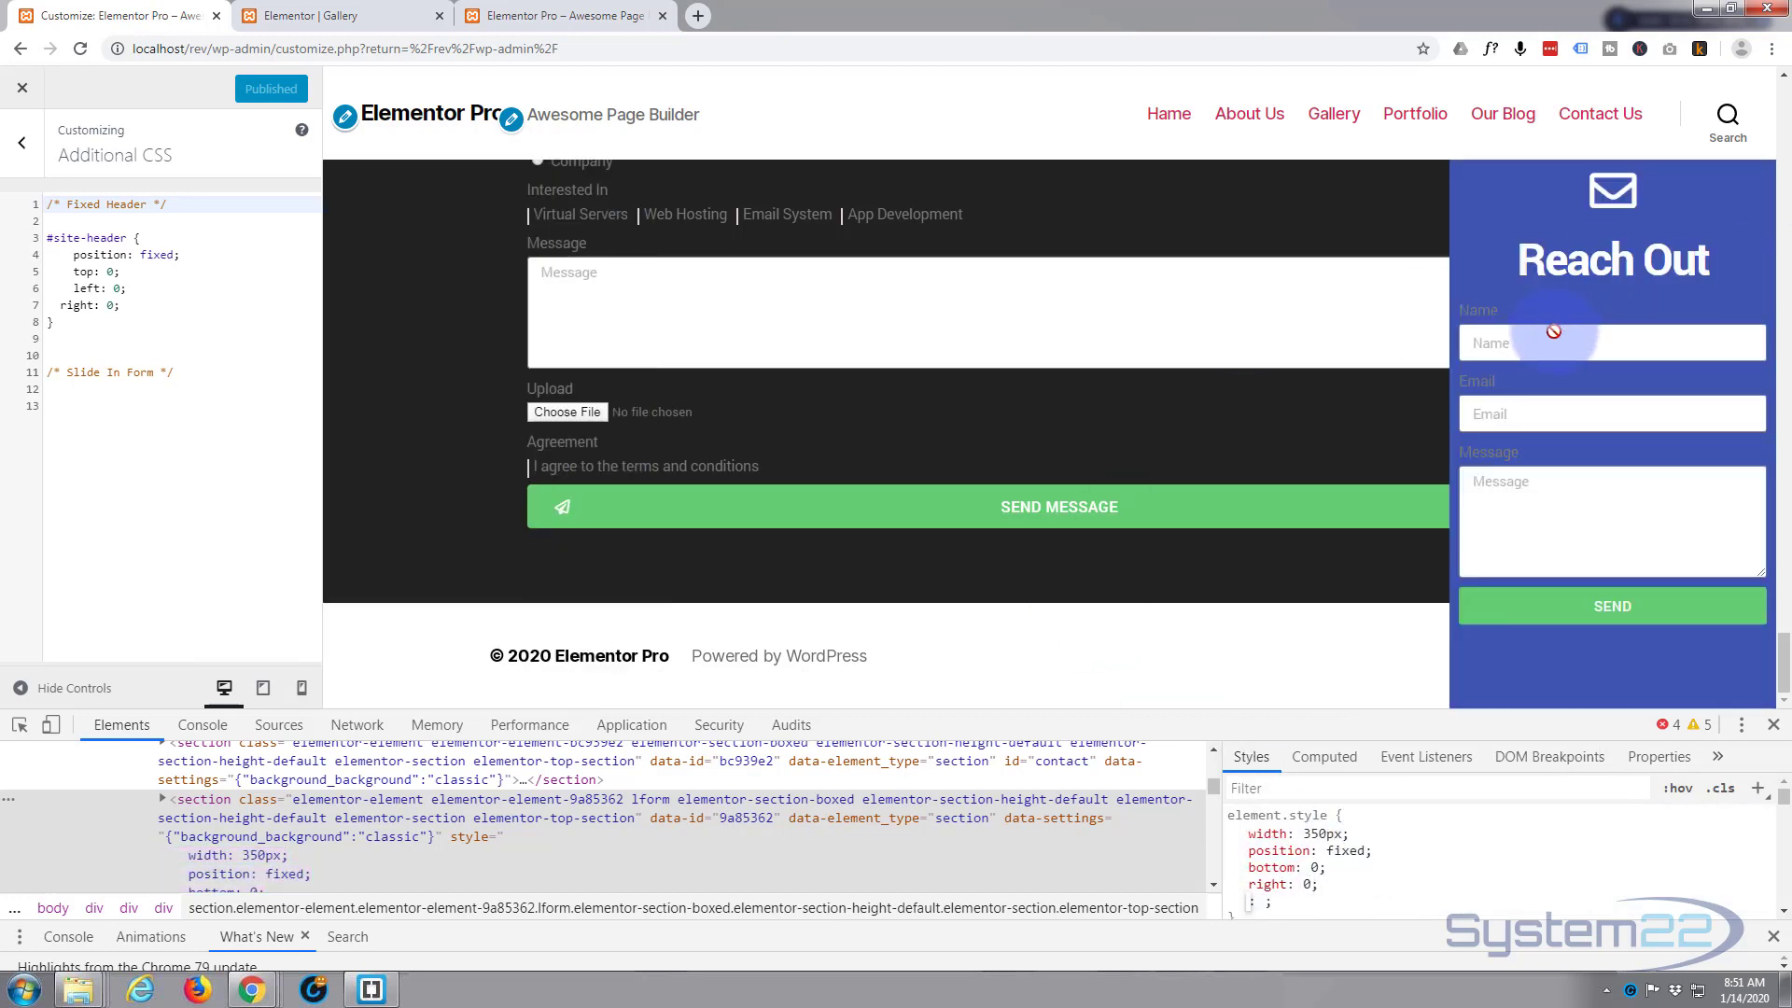
scroll(1553, 331, "up", 2)
scroll(1560, 321, "down", 1)
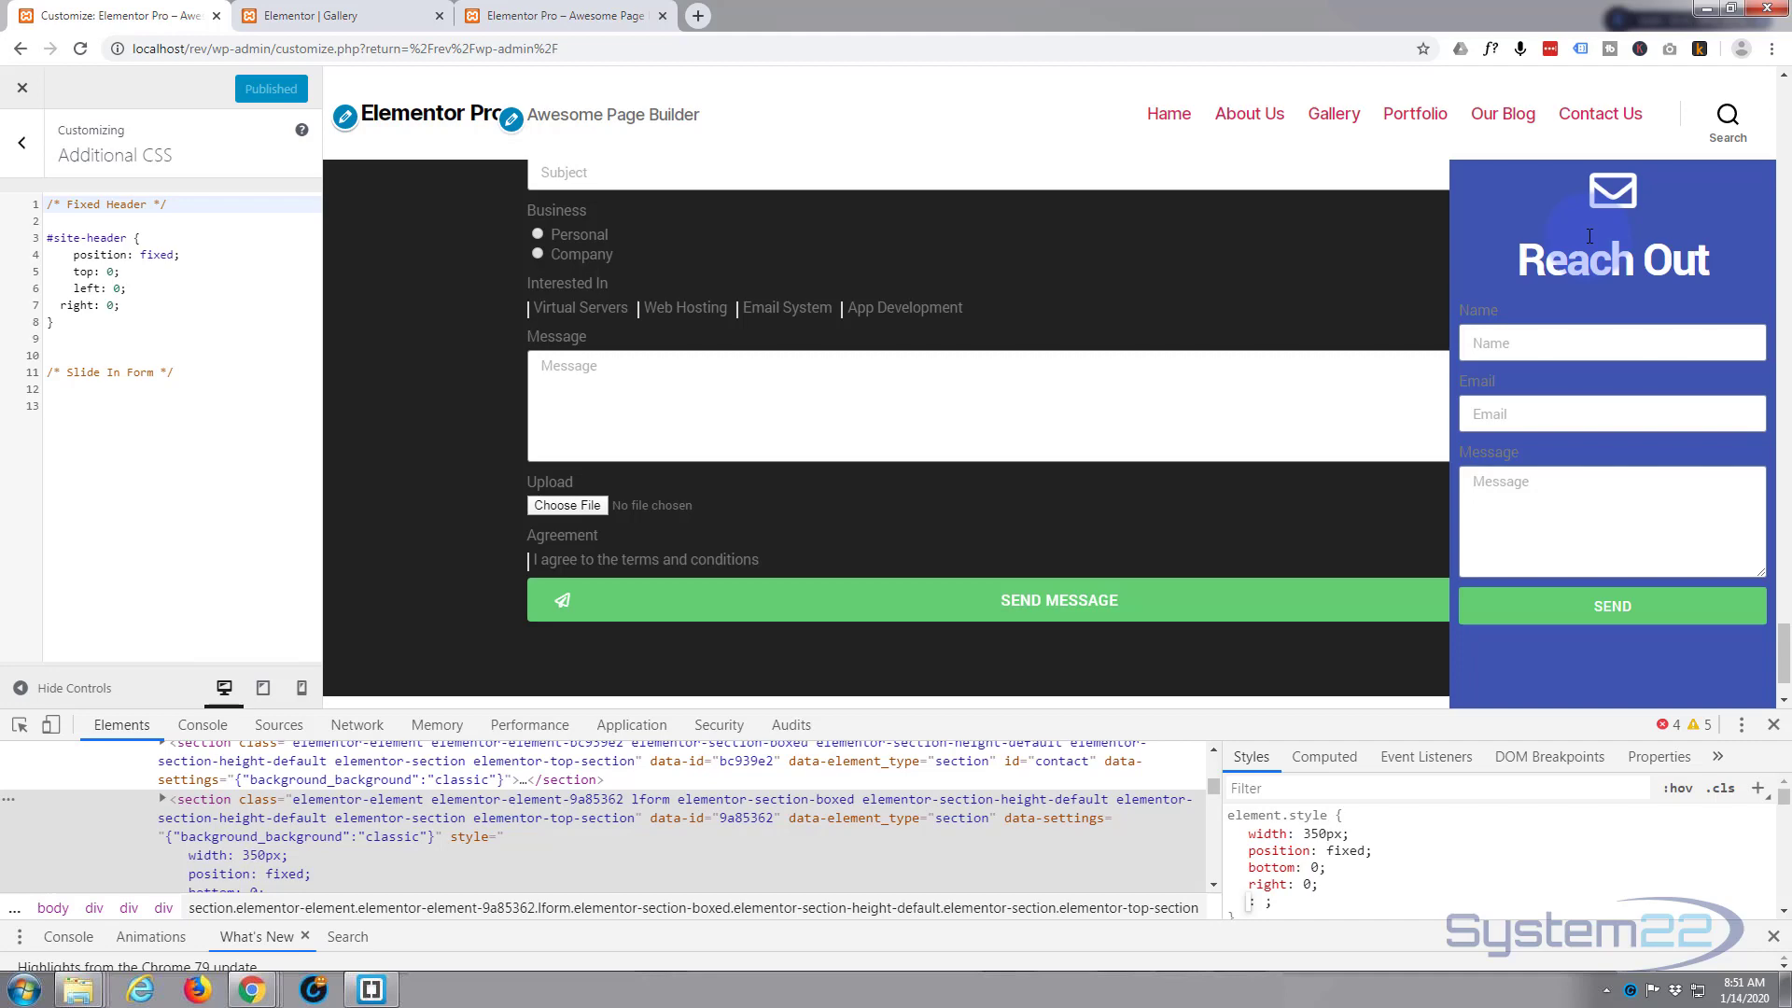
scroll(1276, 435, "up", 1)
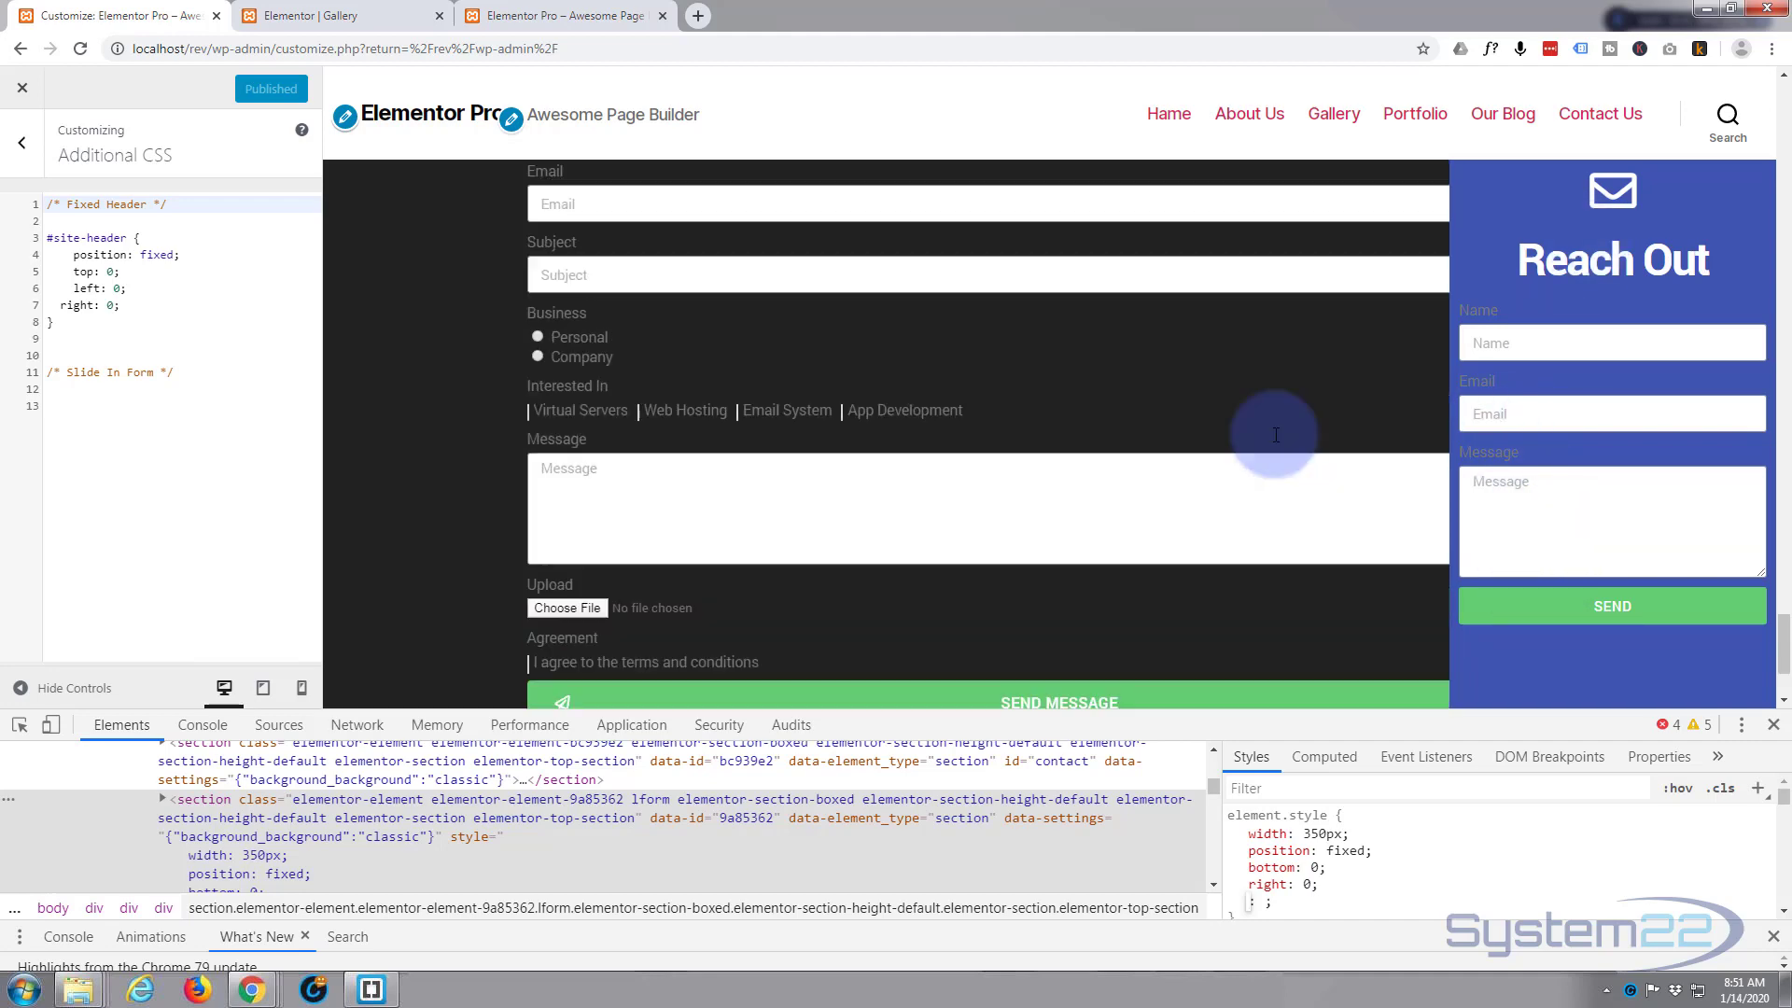
scroll(1276, 435, "up", 15)
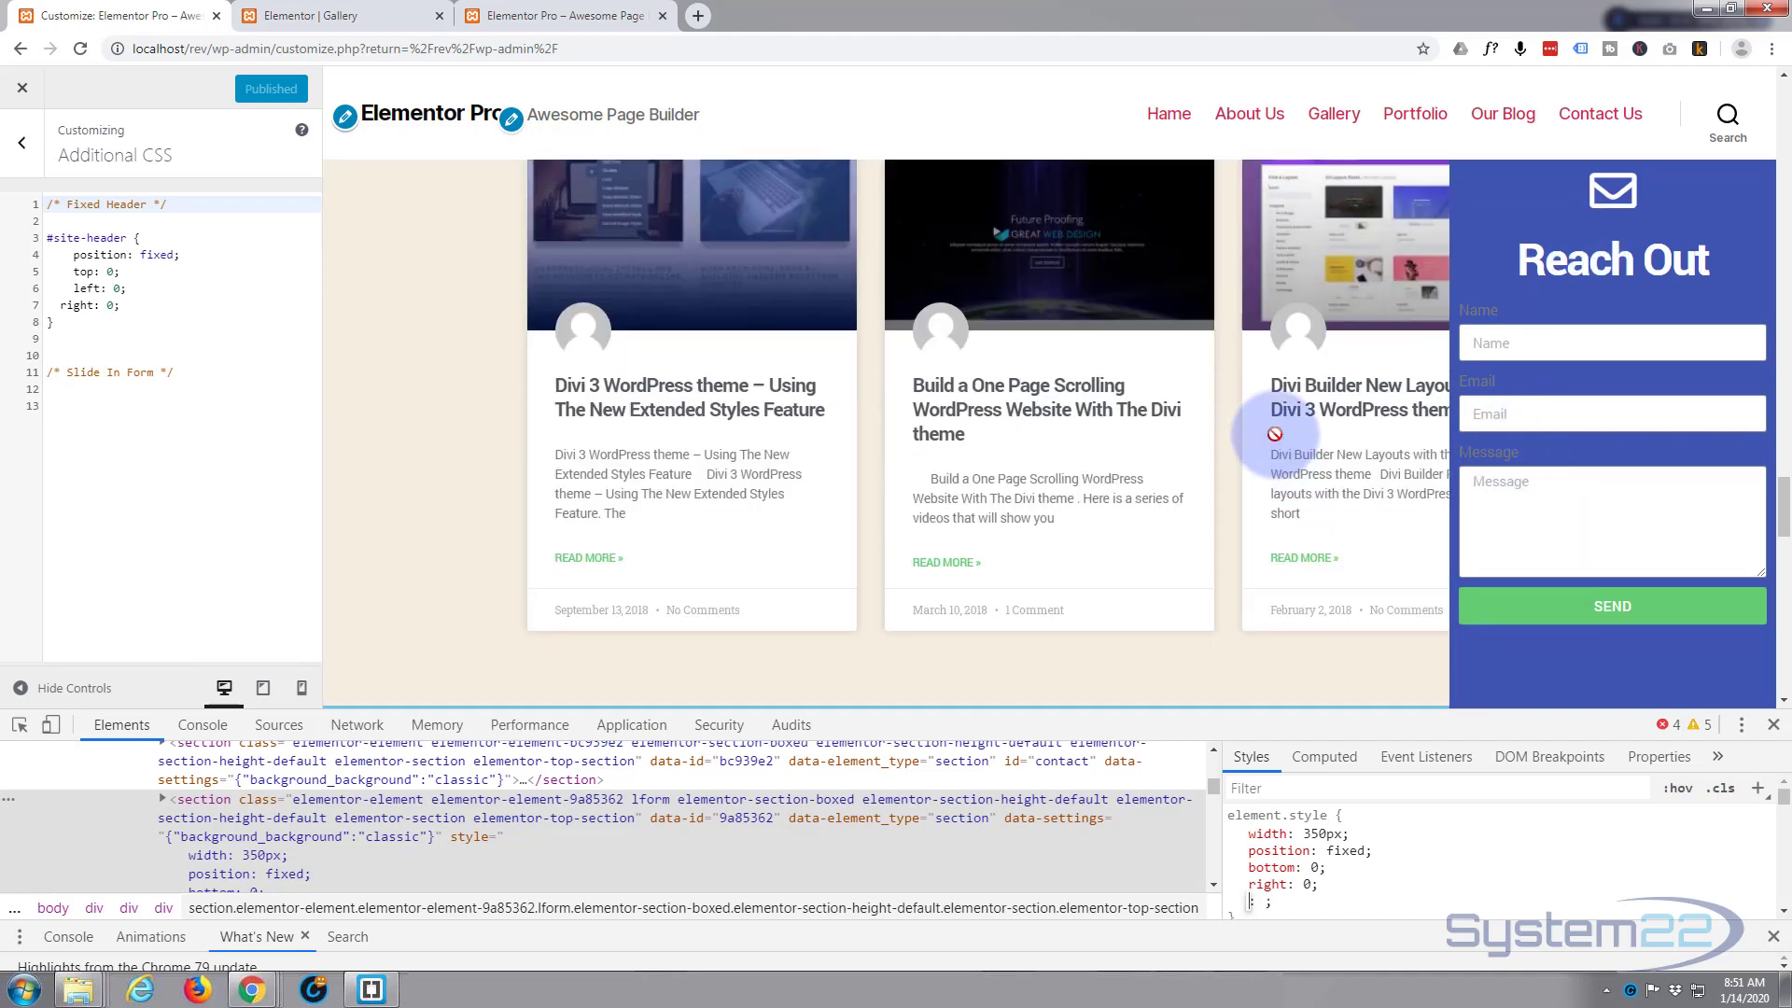
scroll(1275, 434, "up", 15)
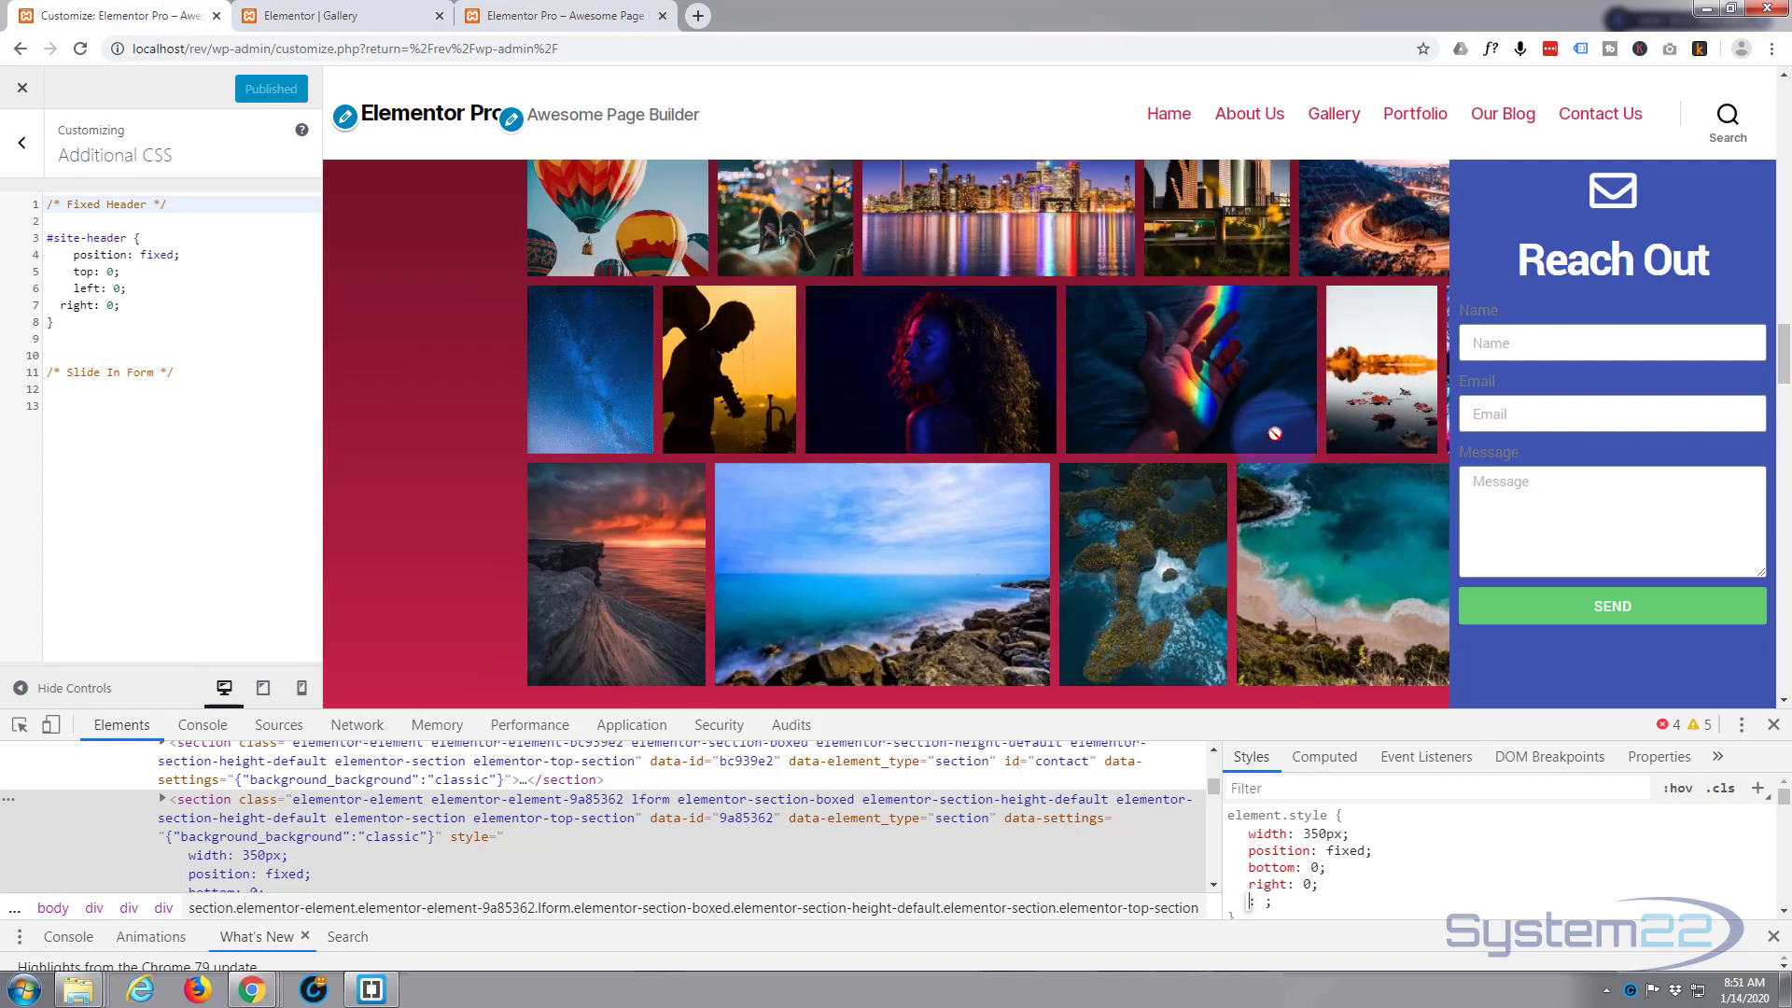
scroll(1275, 434, "up", 8)
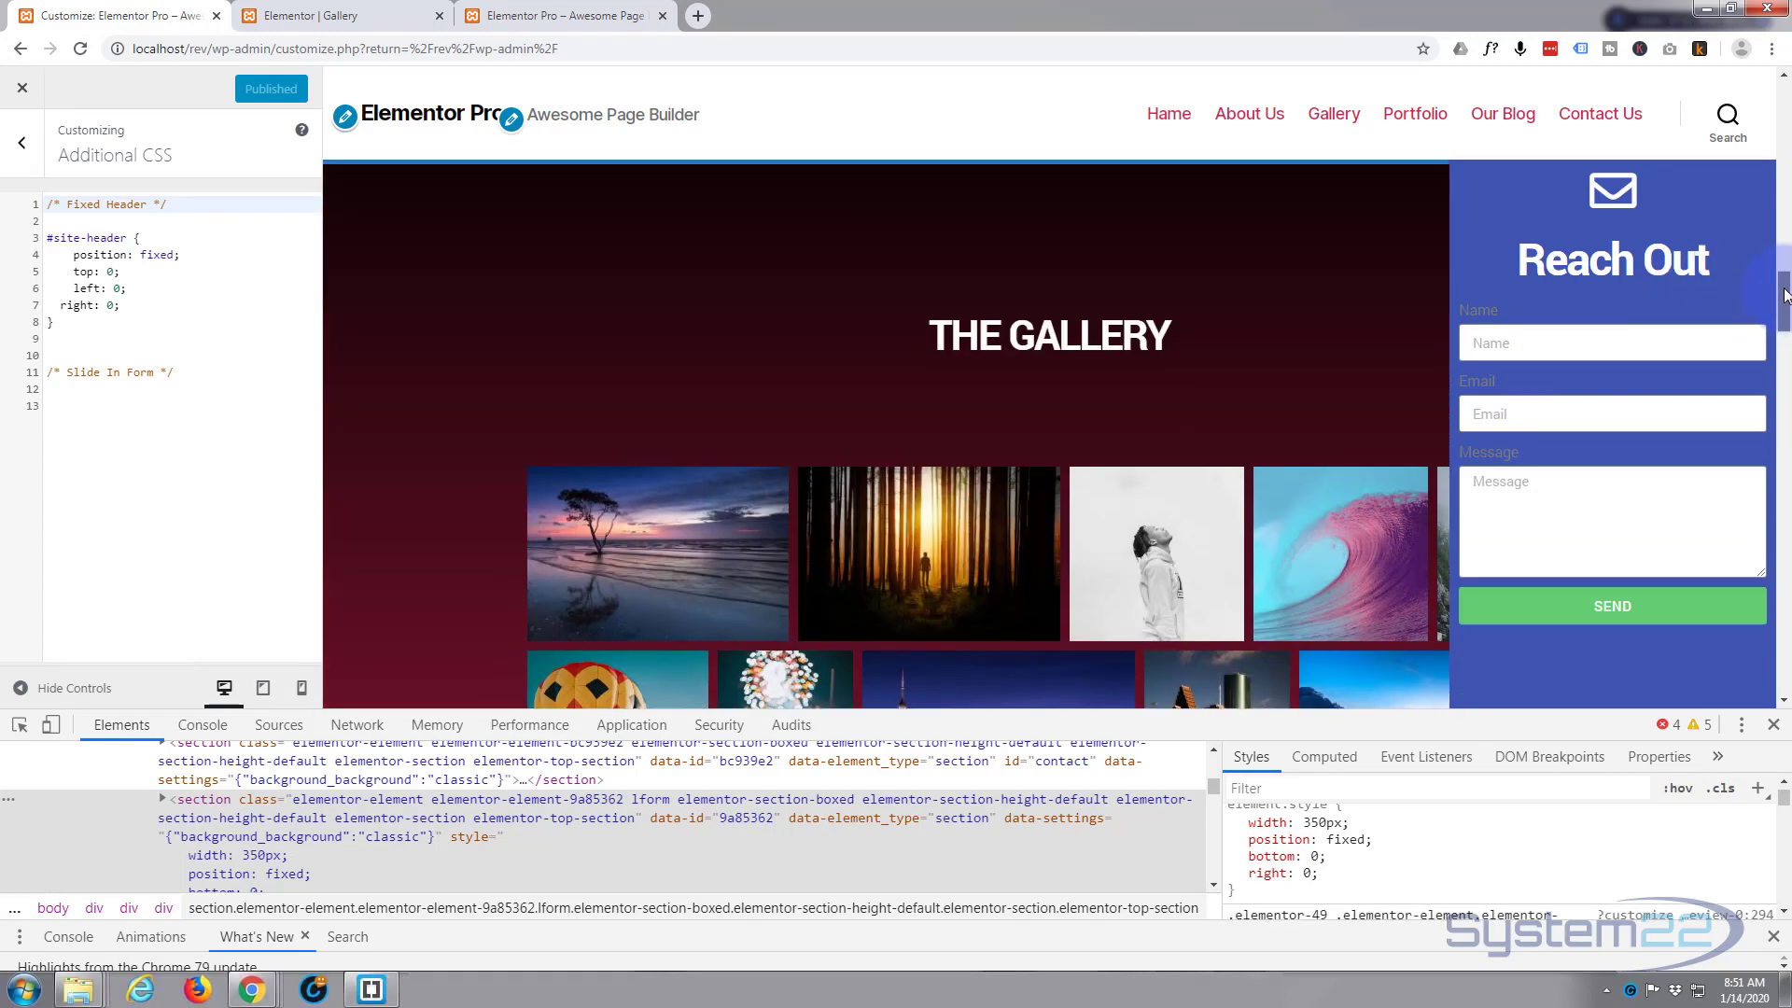
- Create an .lfrom rule with width 350px, position fixed, bottom 0 and right 0 copied from DevTools
left_click_drag(1784, 295, 1784, 661)
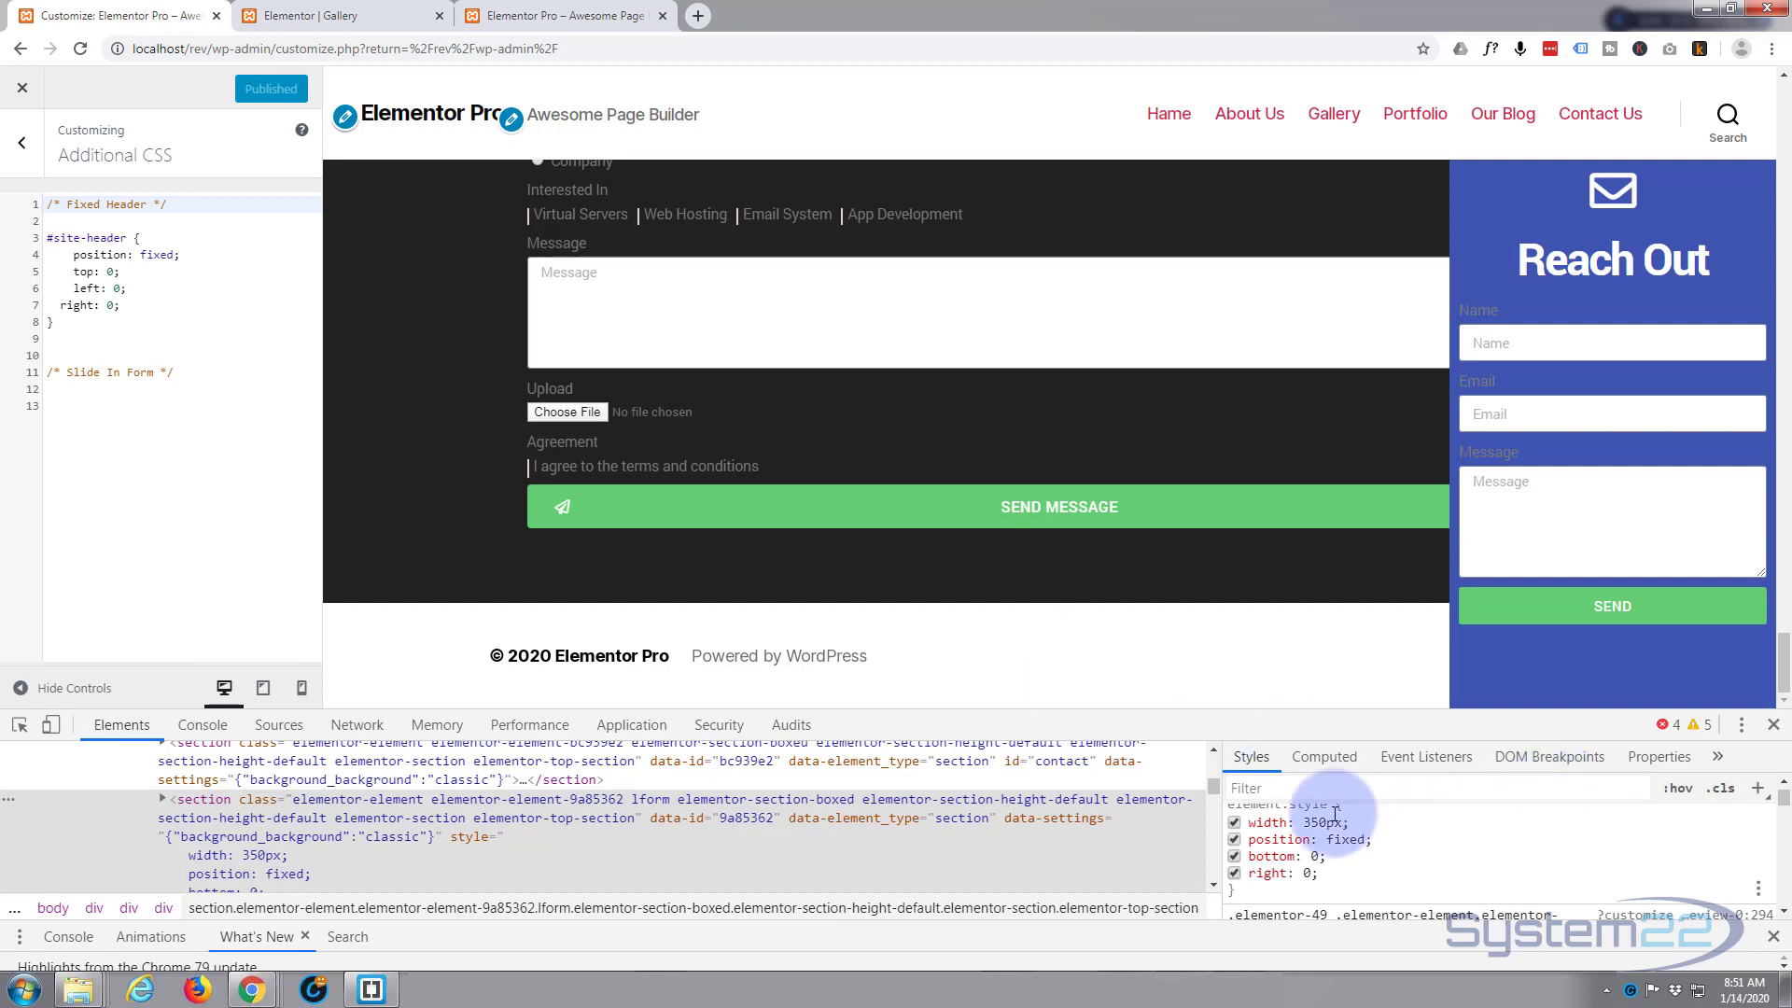
left_click_drag(1329, 882, 1249, 823)
key("ctrl+c")
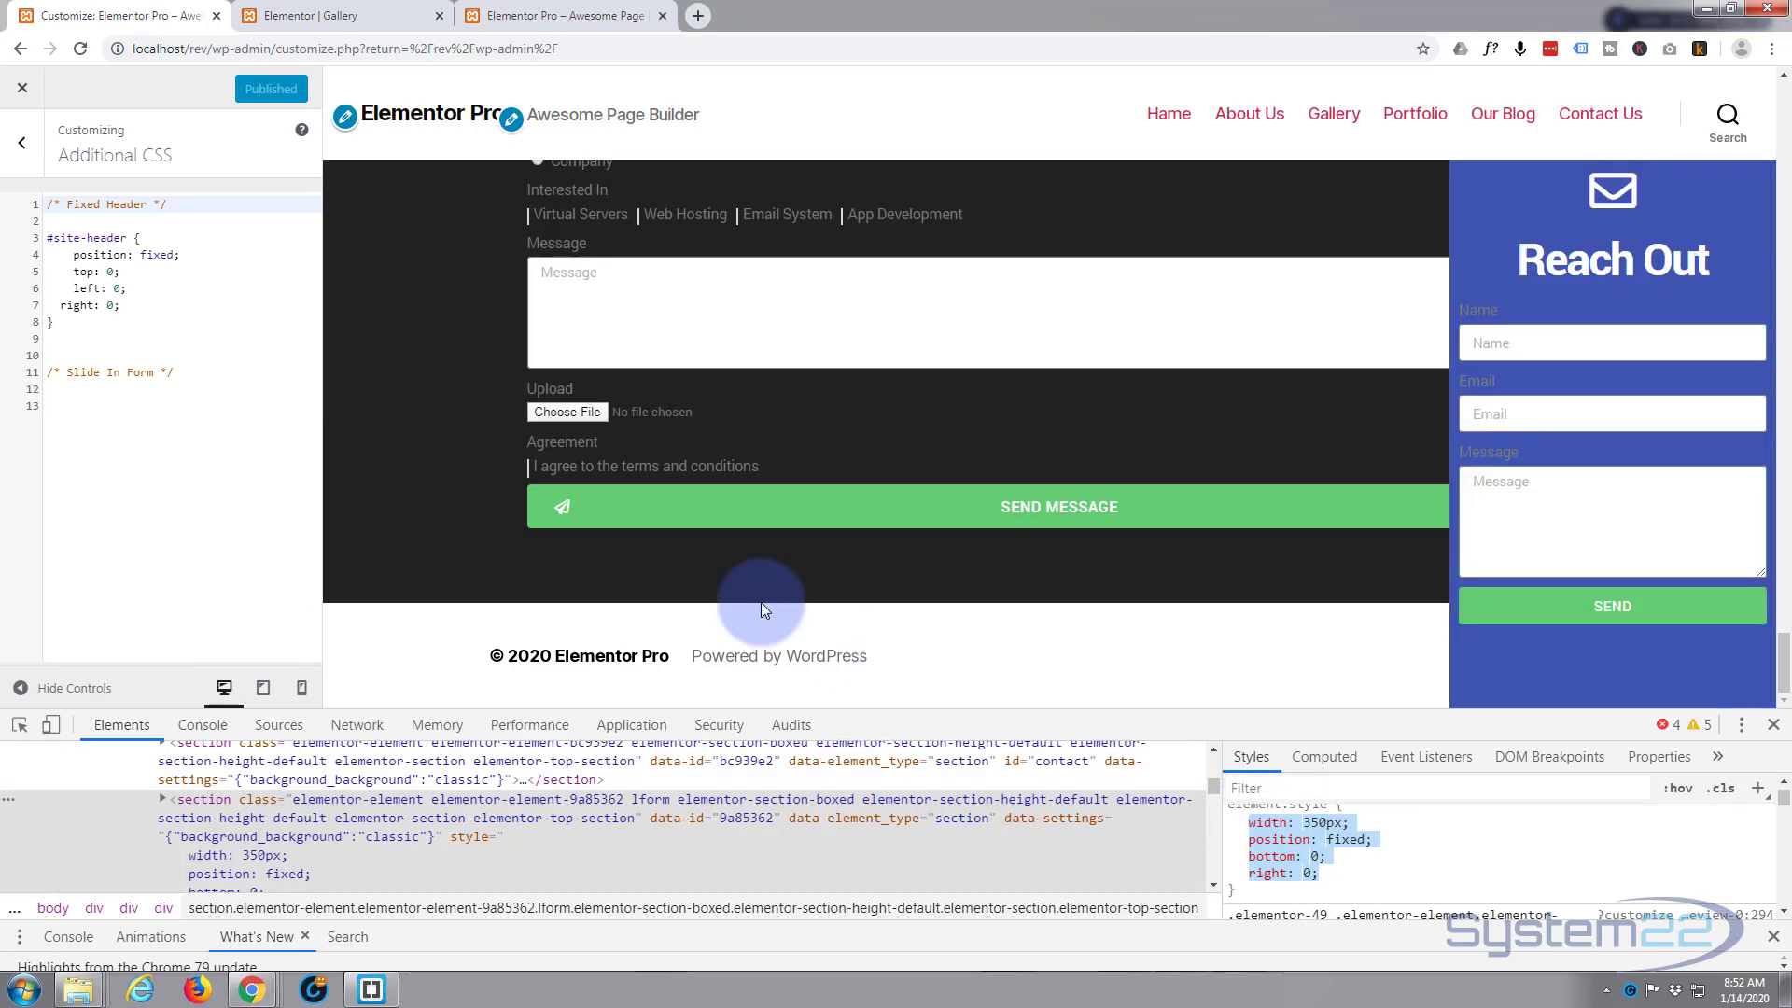
left_click(75, 407)
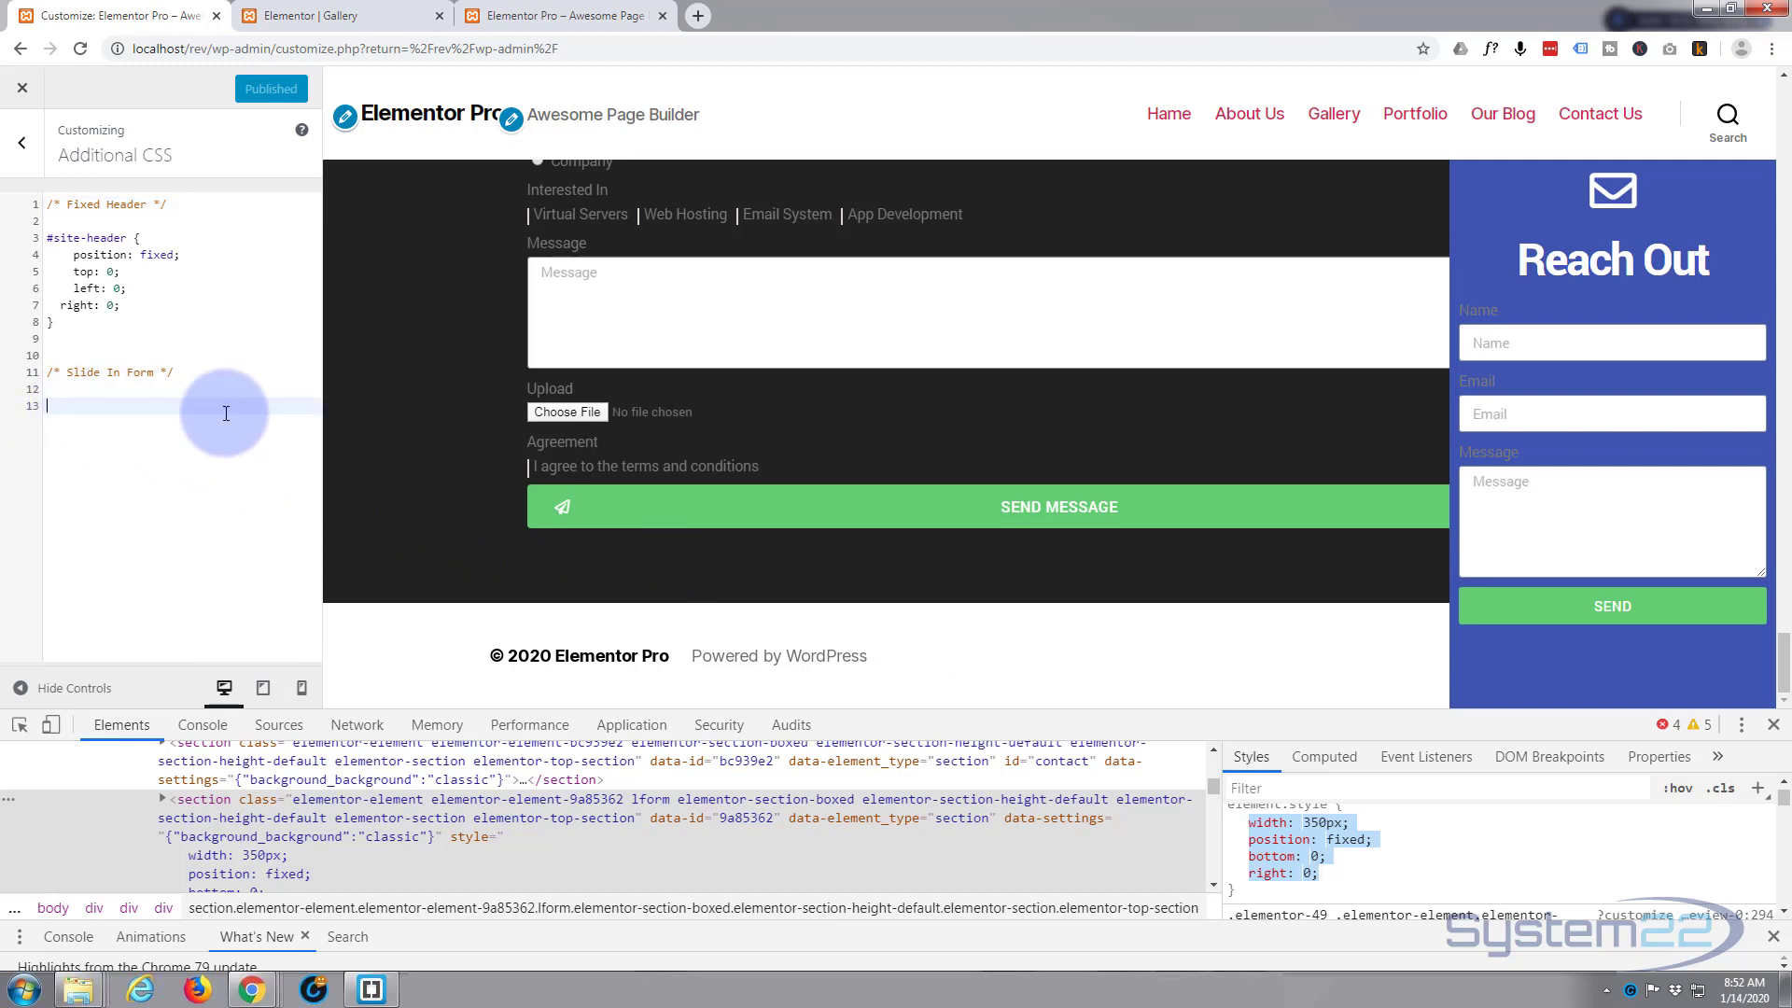
type(".")
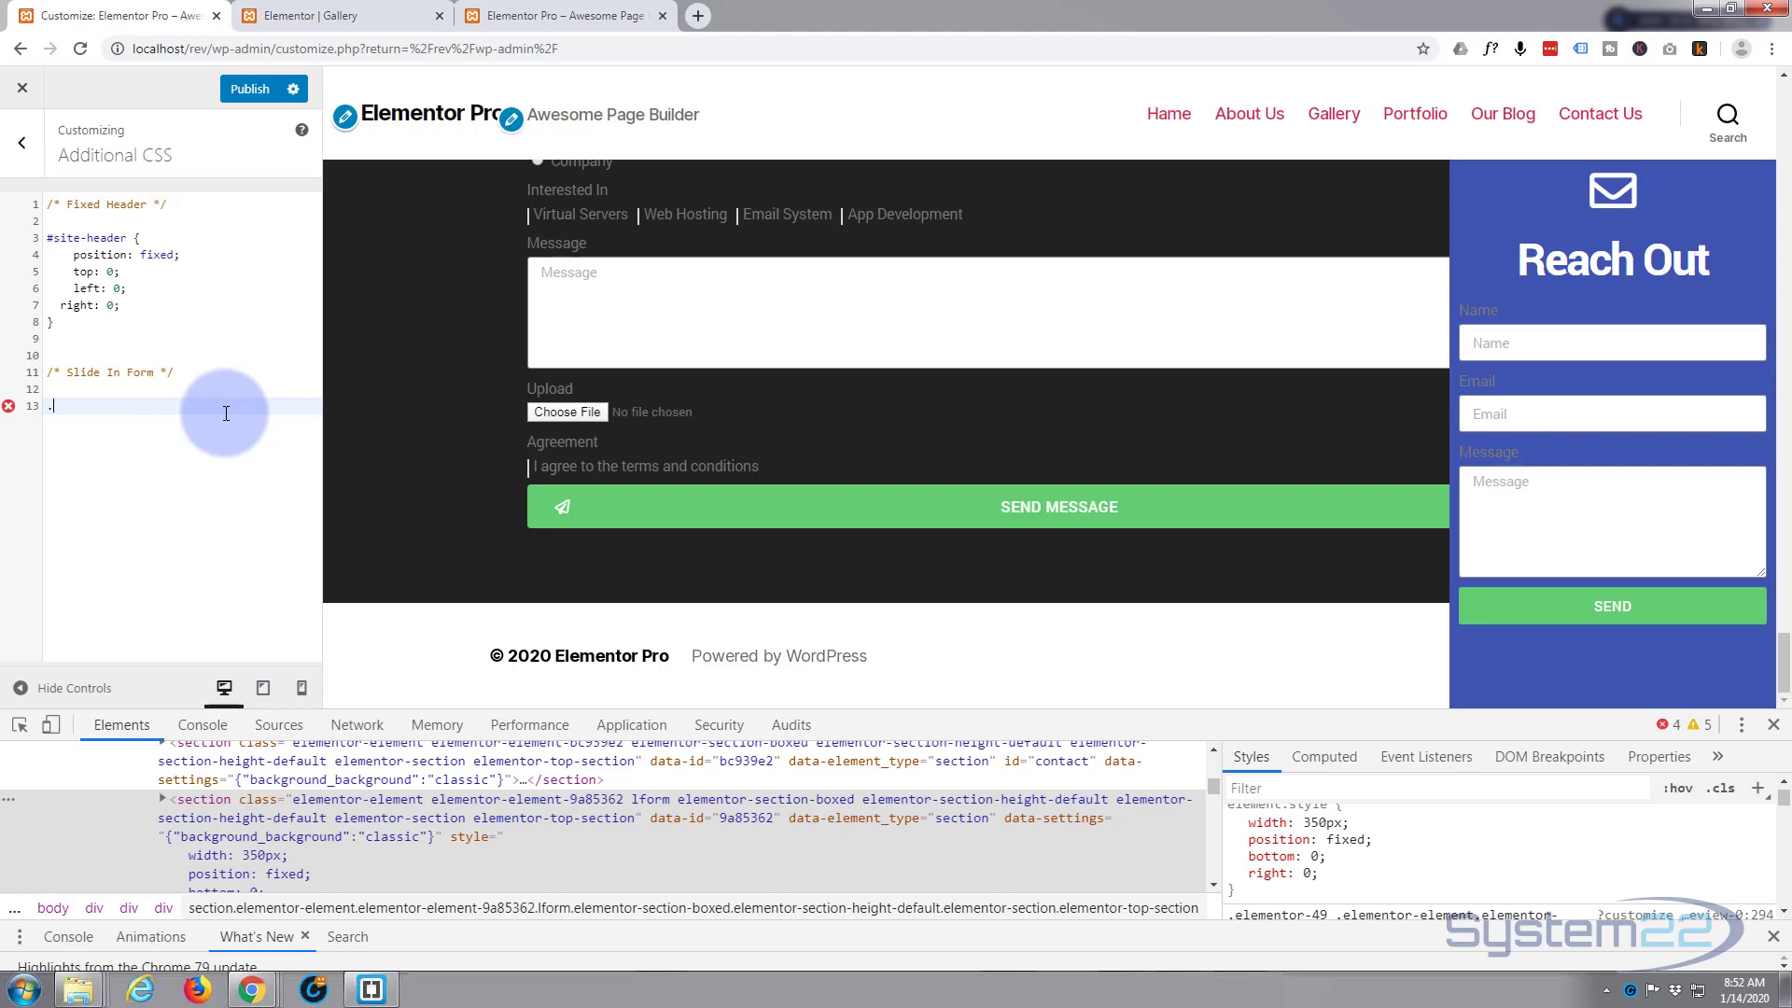
type("lfrom ")
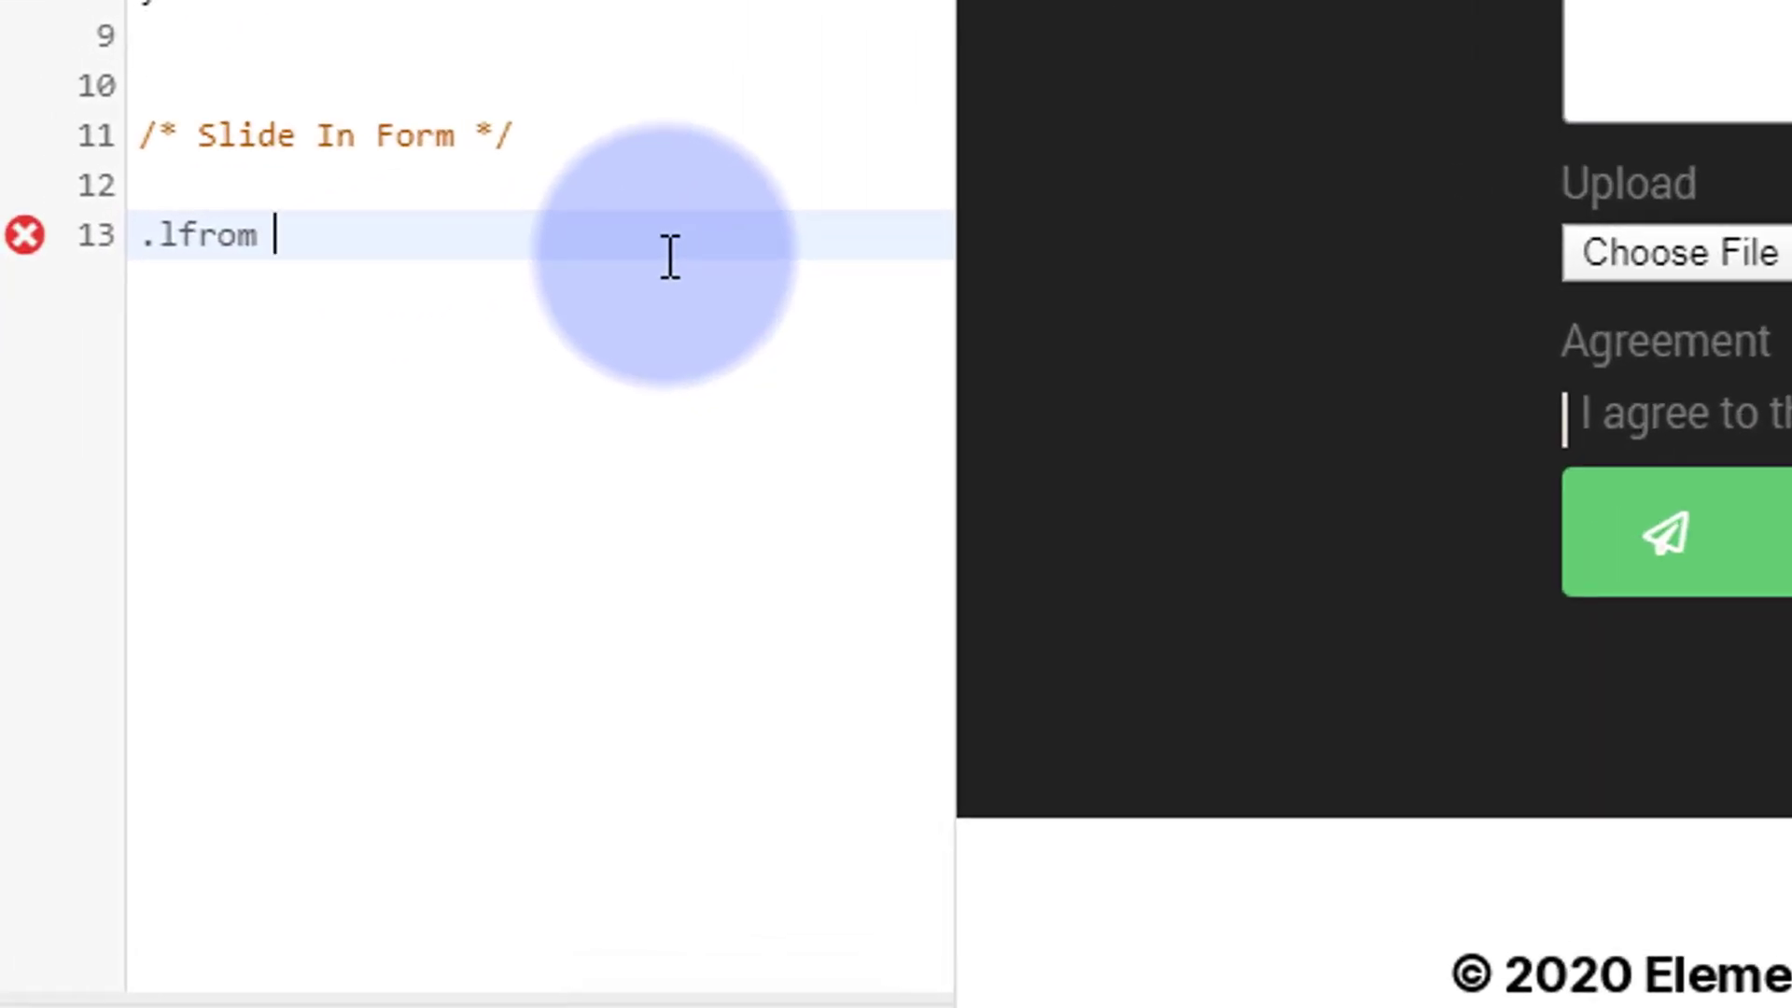
type("{")
key("Return")
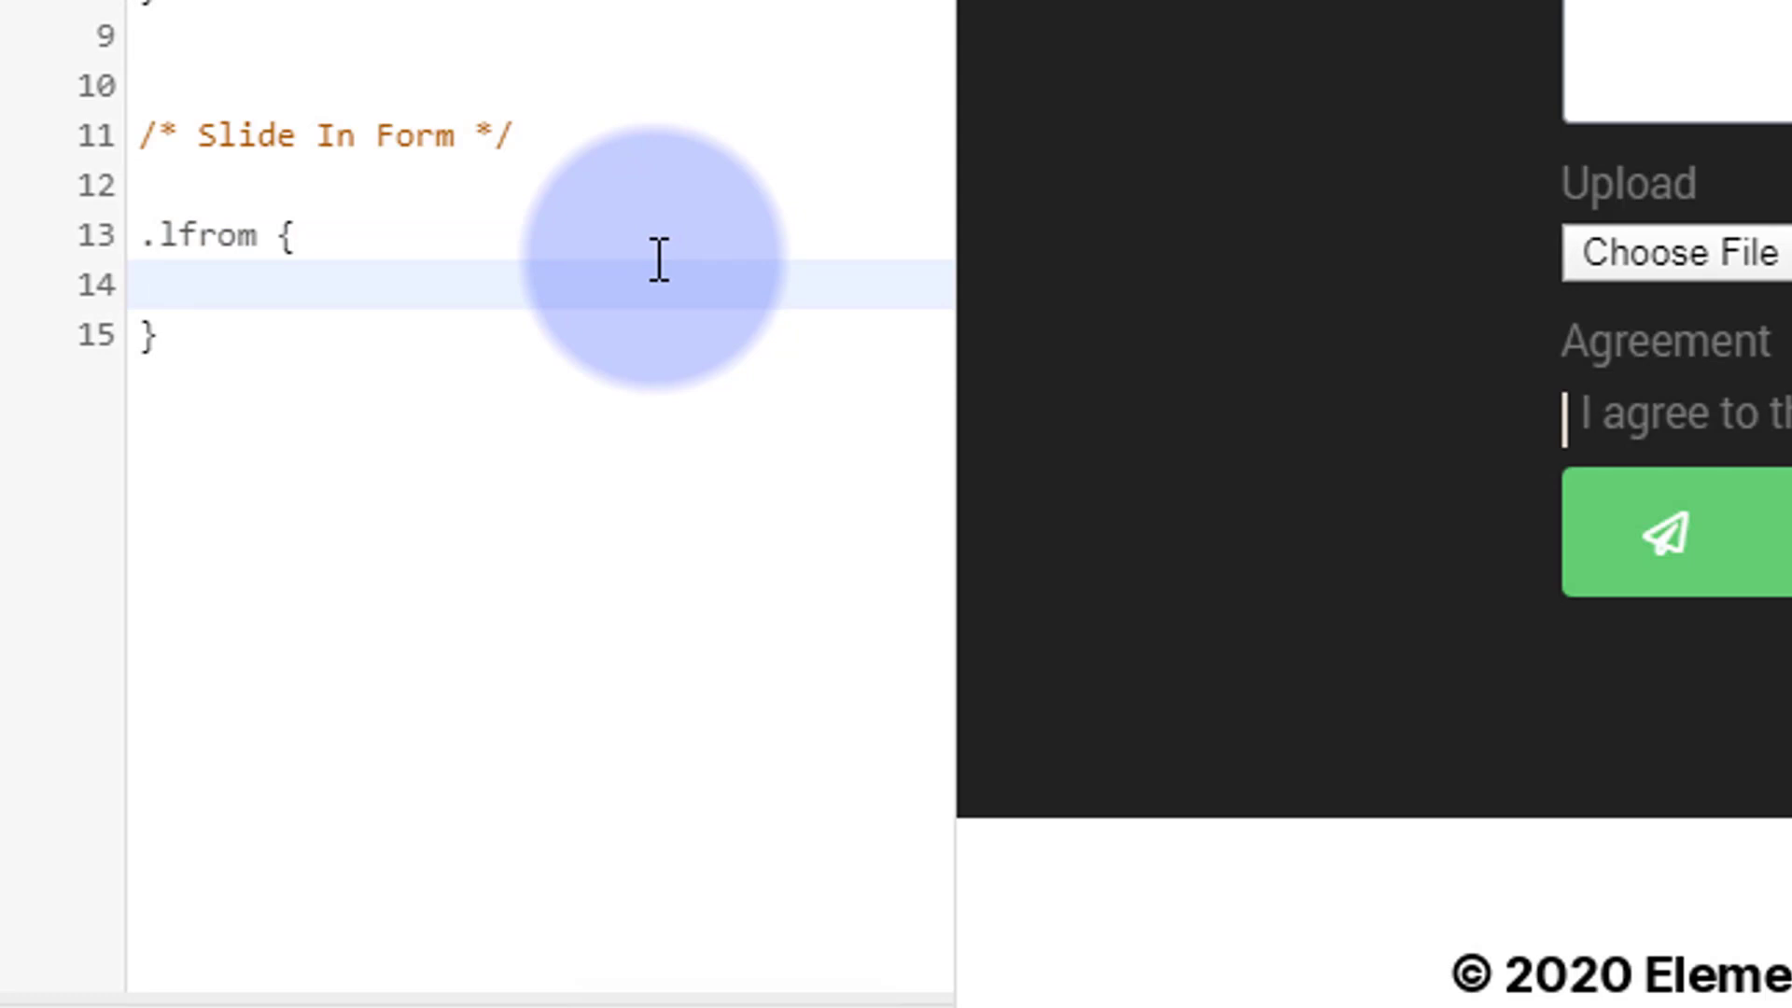
key("ctrl+v")
key("ctrl+space")
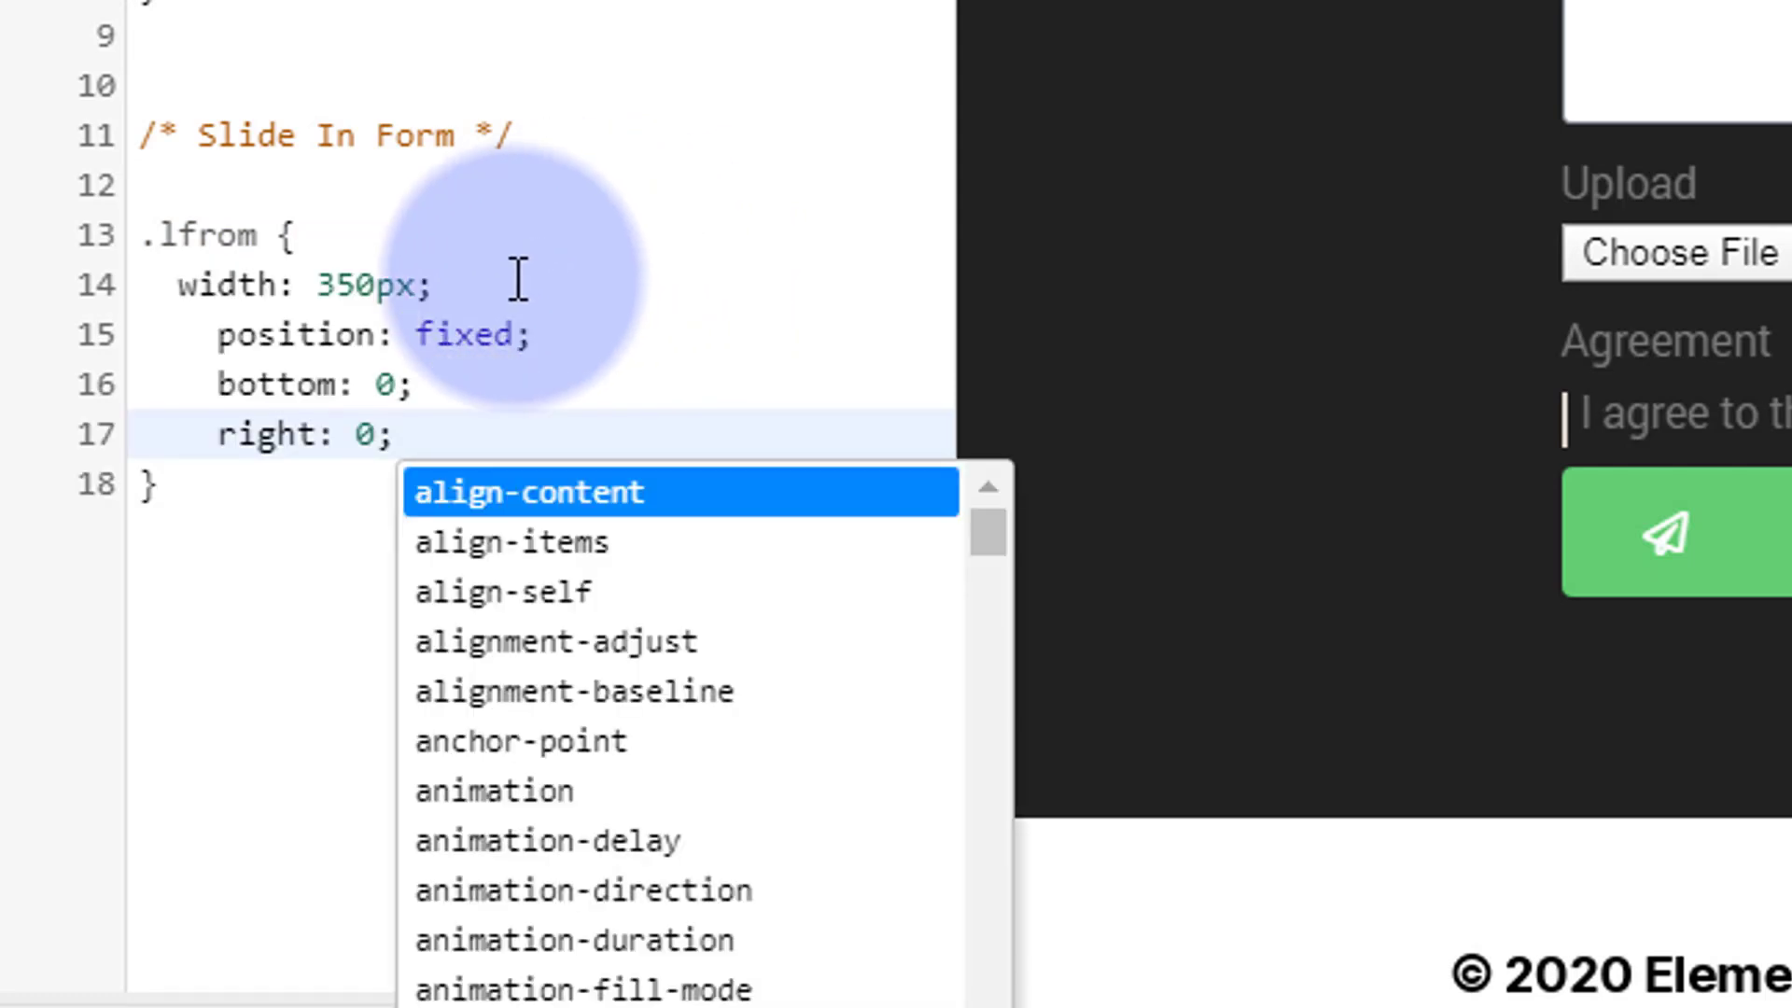
left_click(168, 282)
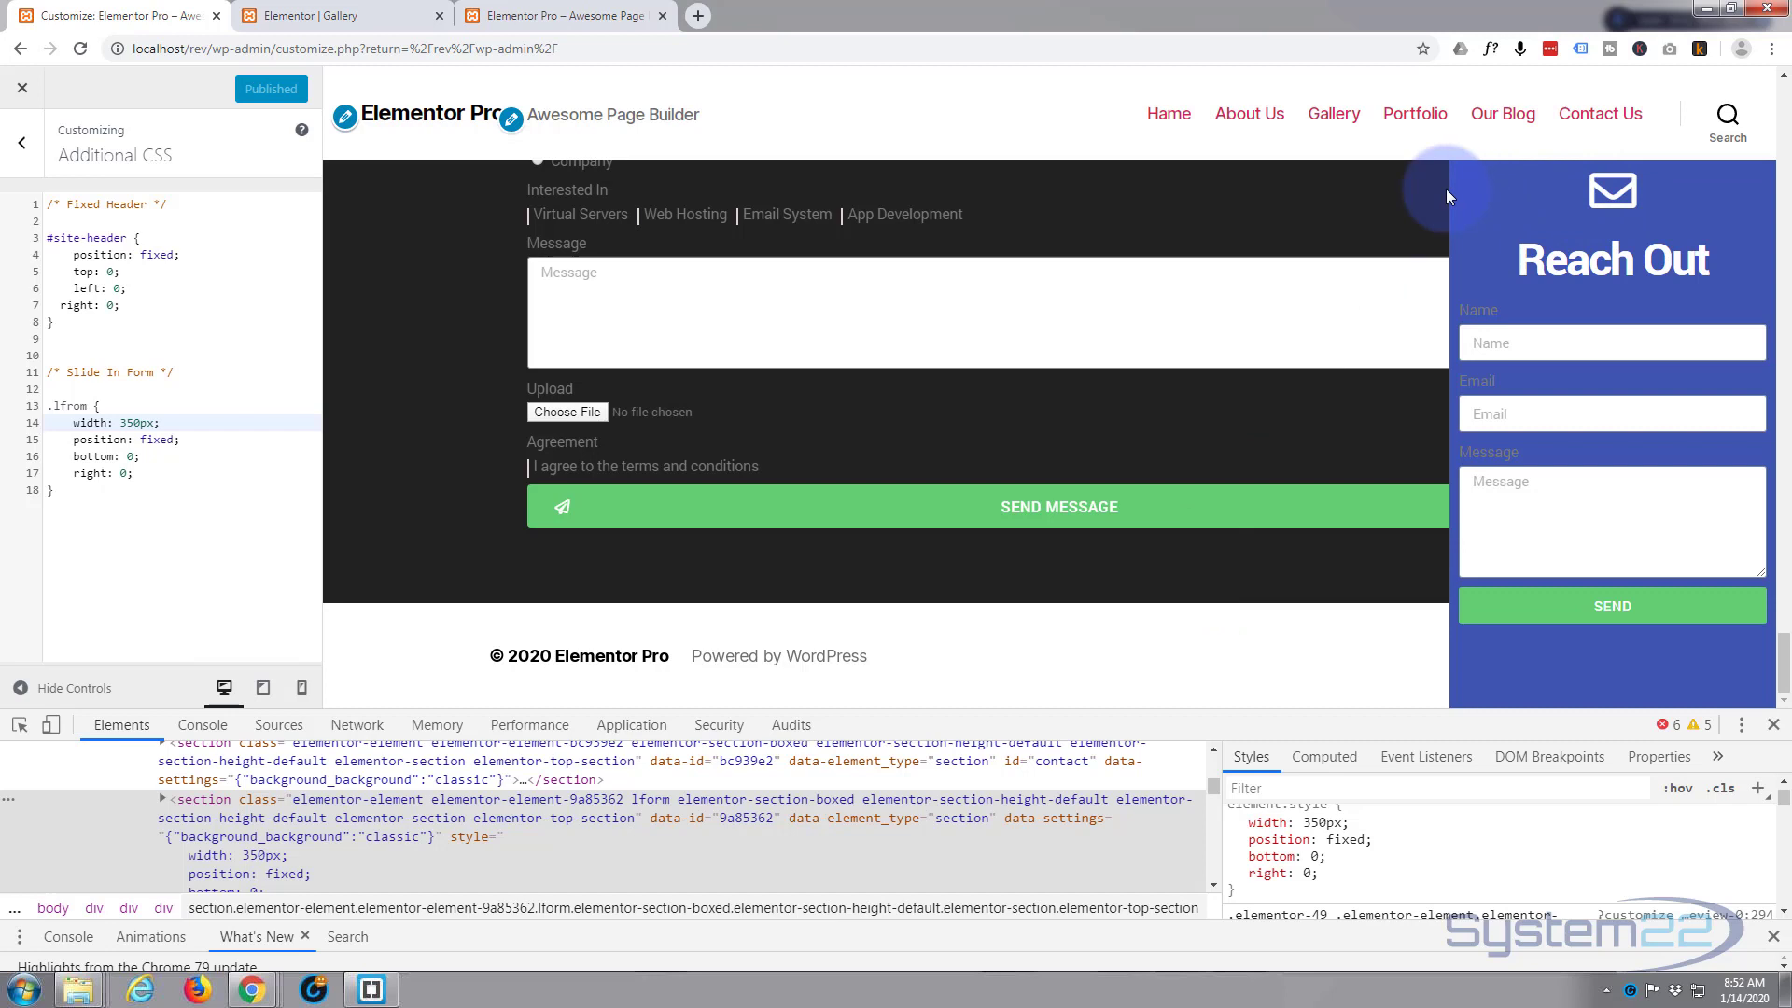
- Inspect the envelope icon and start an empty '.lform i { }' rule below the .lfrom rule
right_click(1607, 193)
left_click(1594, 490)
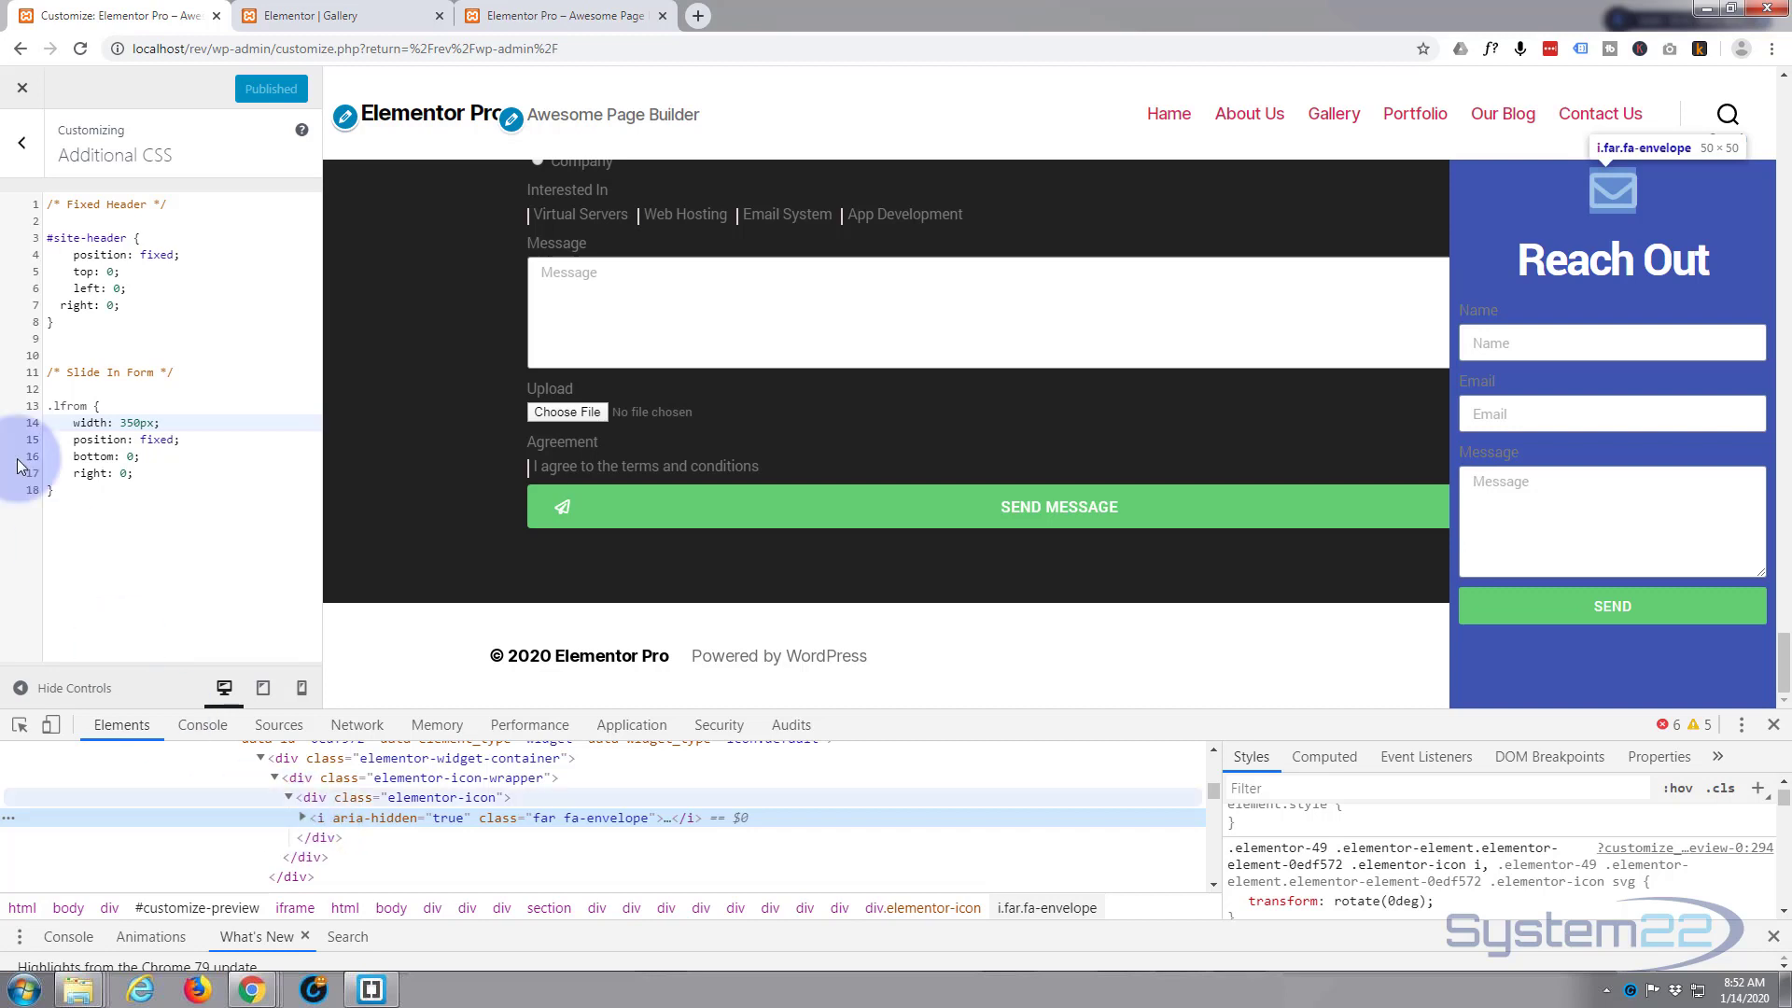
left_click(67, 495)
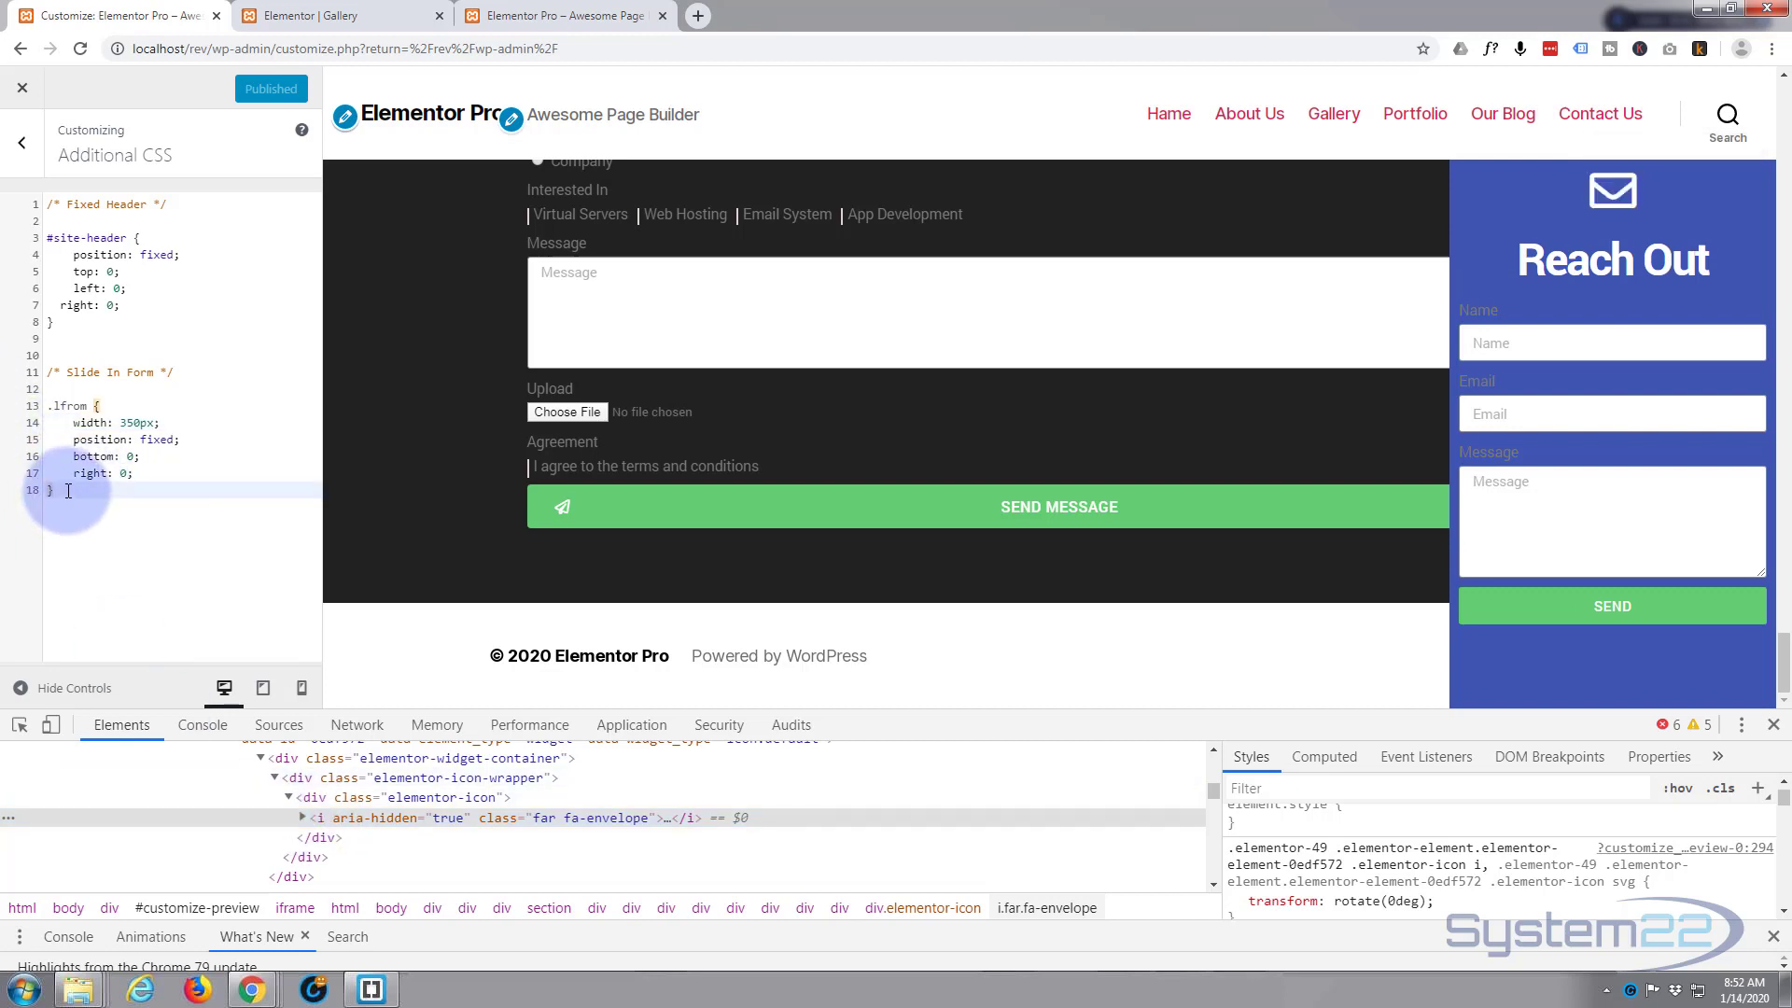
key("Return")
key("Return")
type(".lform i")
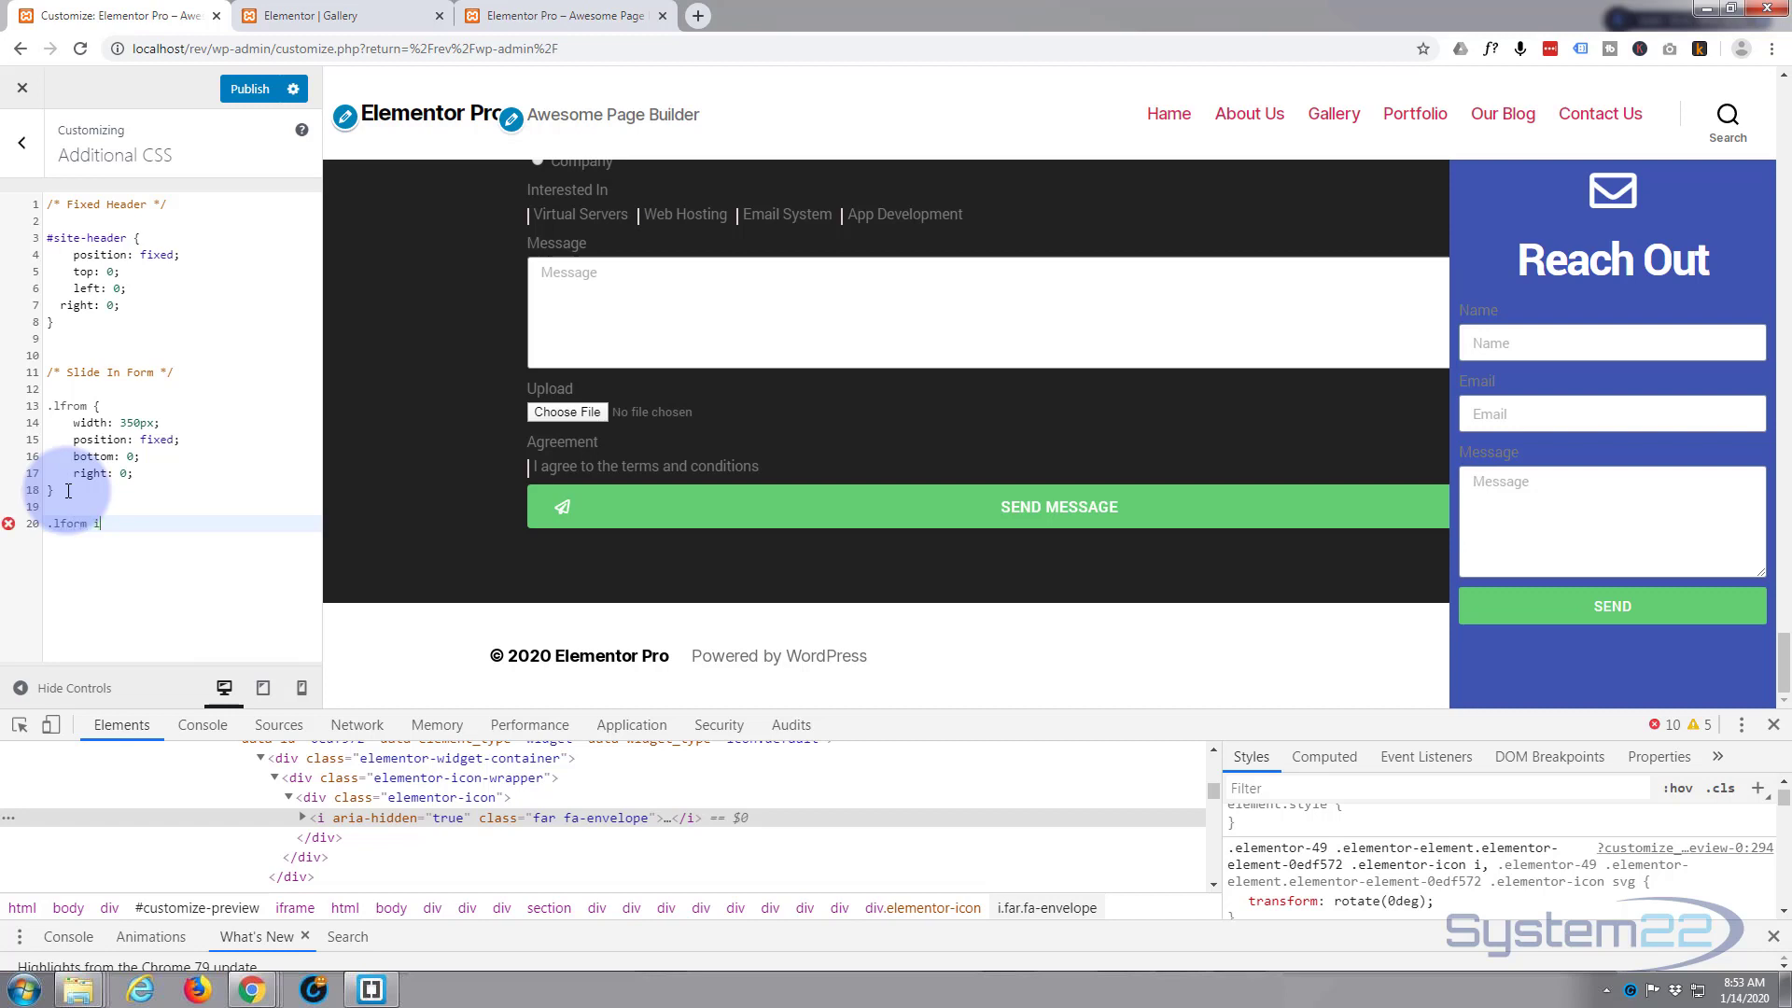
type(" {")
key("Return")
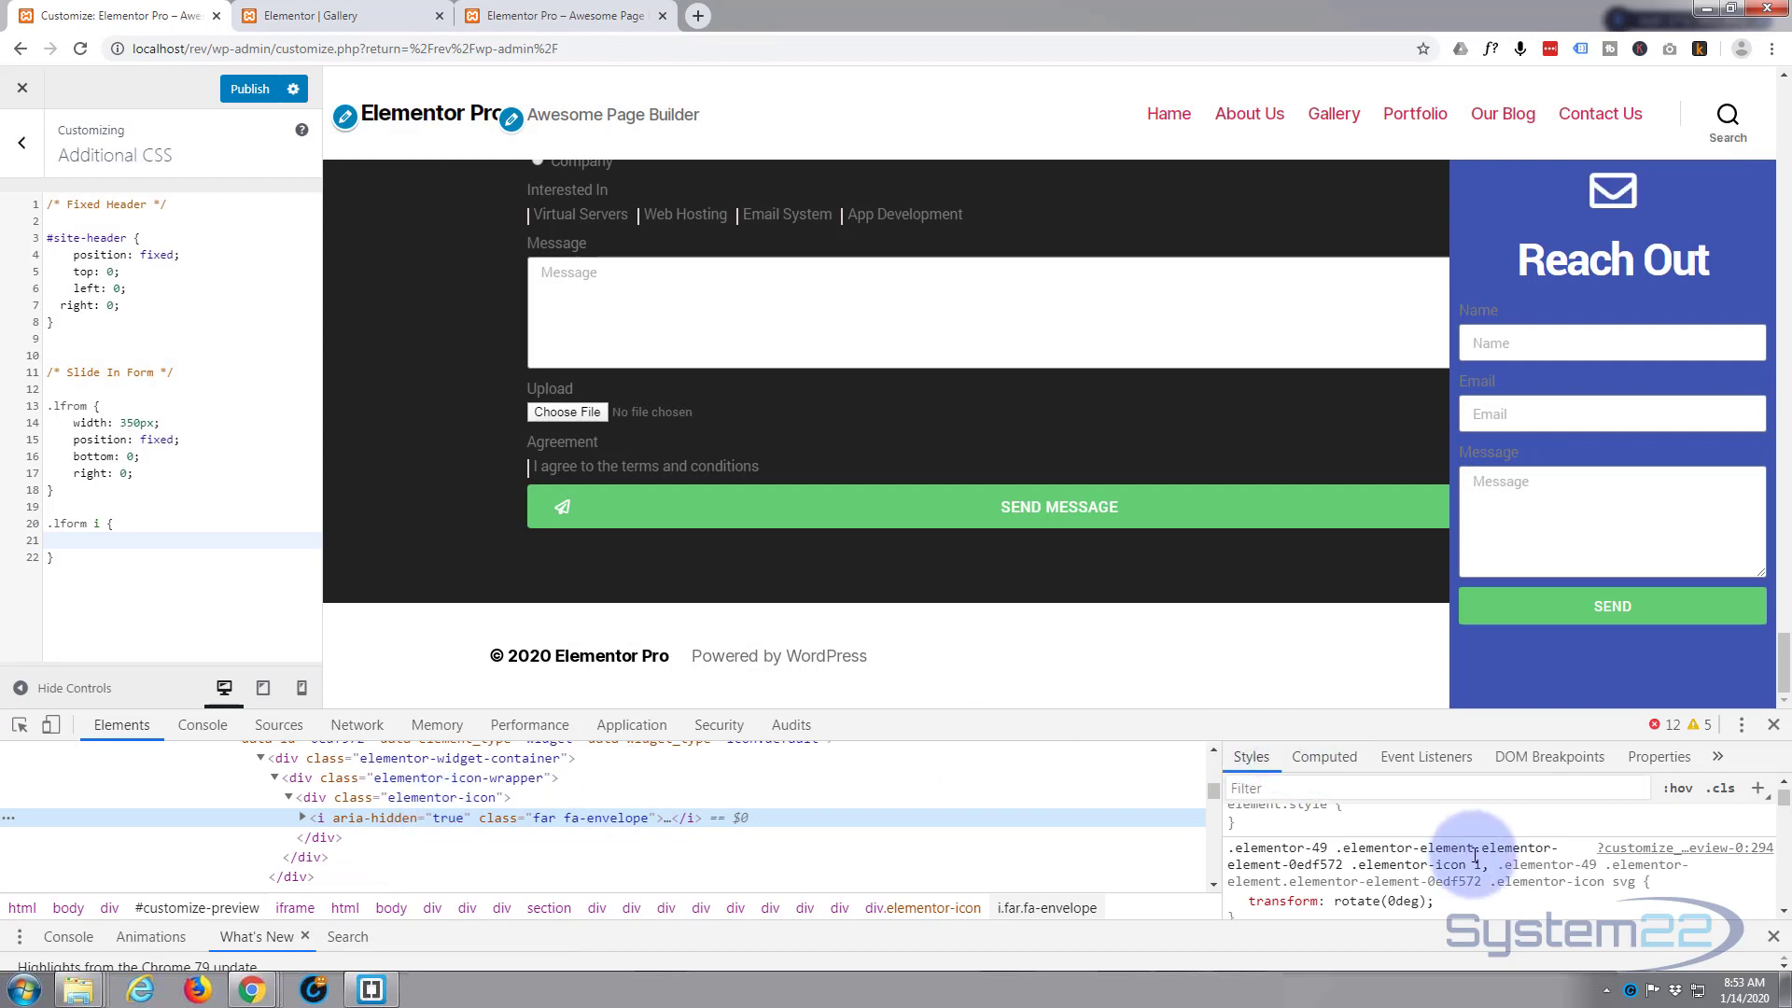
scroll(1381, 817, "up", 1)
left_click(1349, 815)
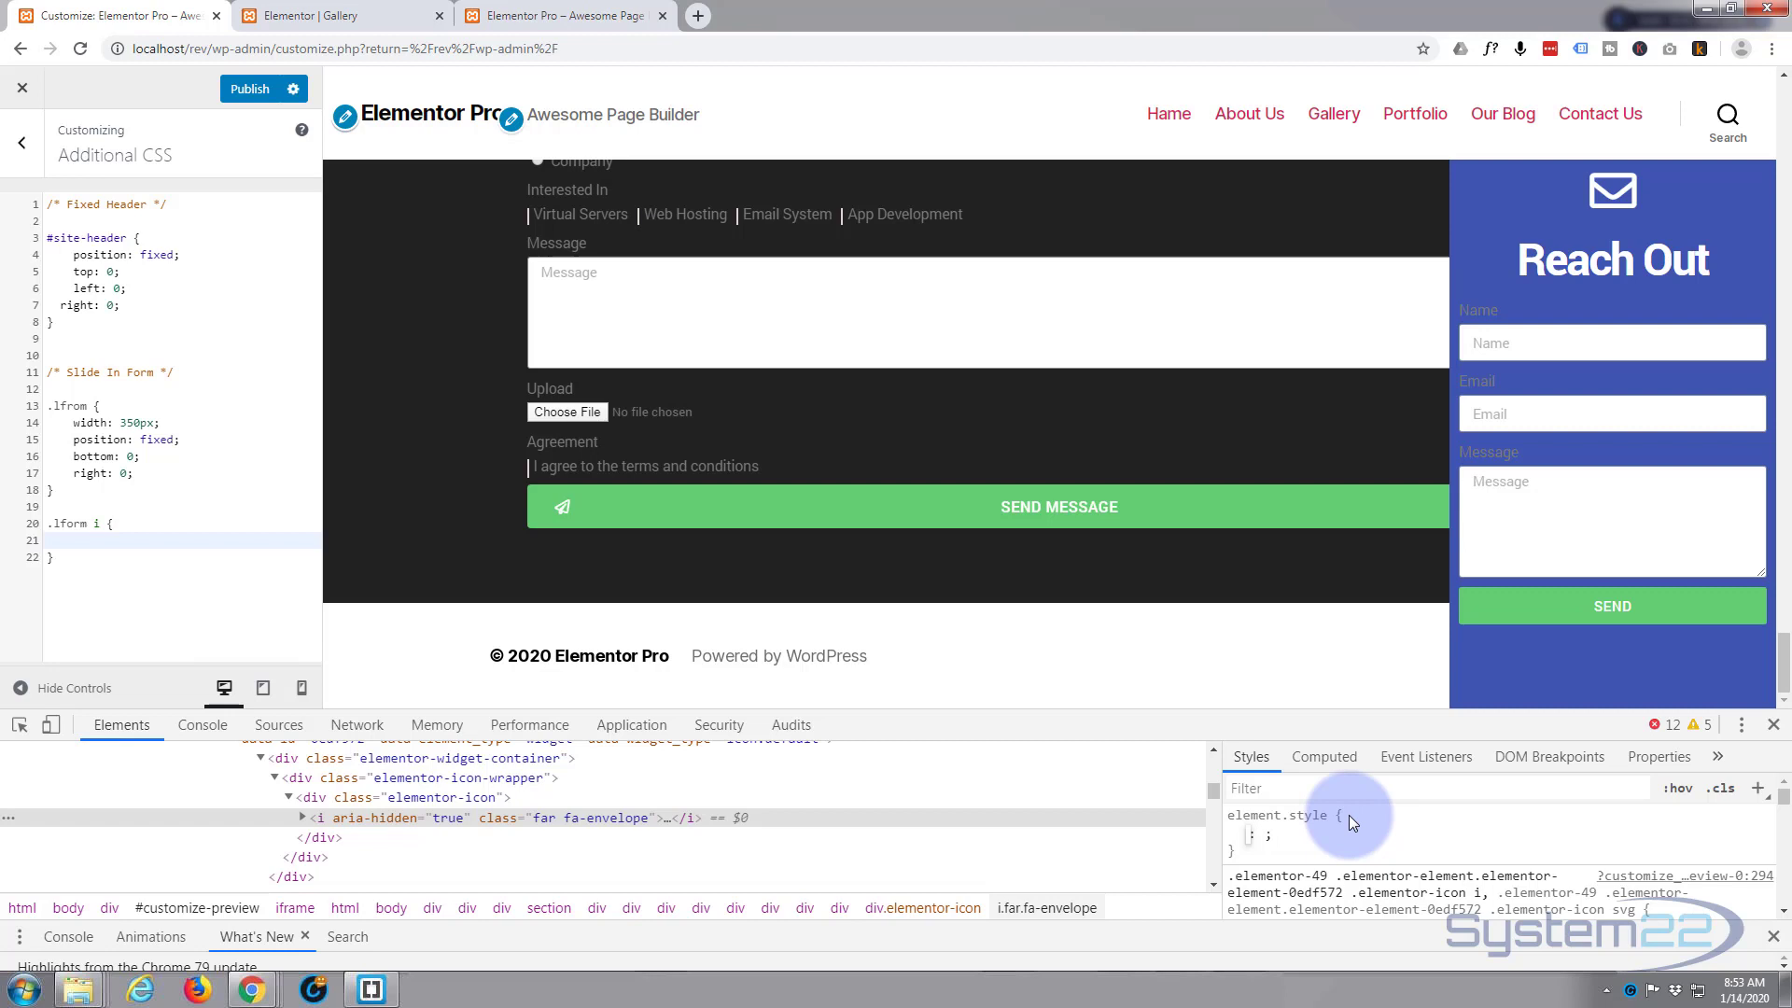
- Give the envelope icon an inline margin-left of -250px, first entered as -100px
type("margin")
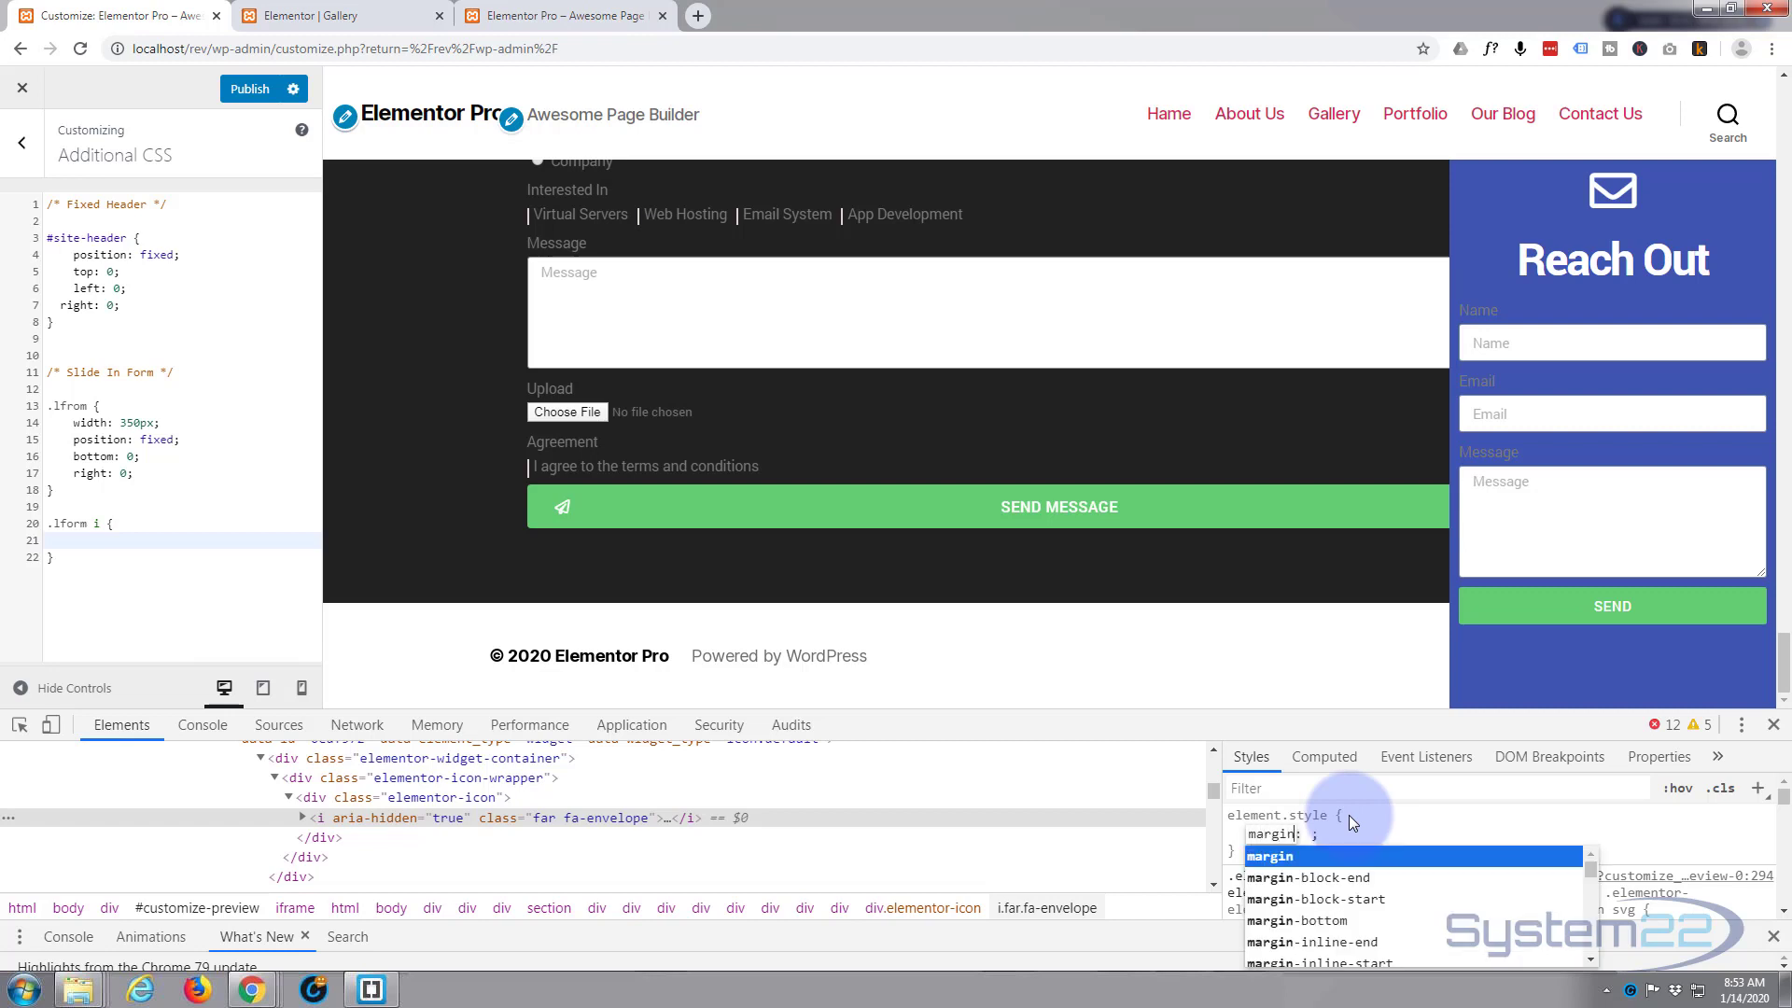
type("-left")
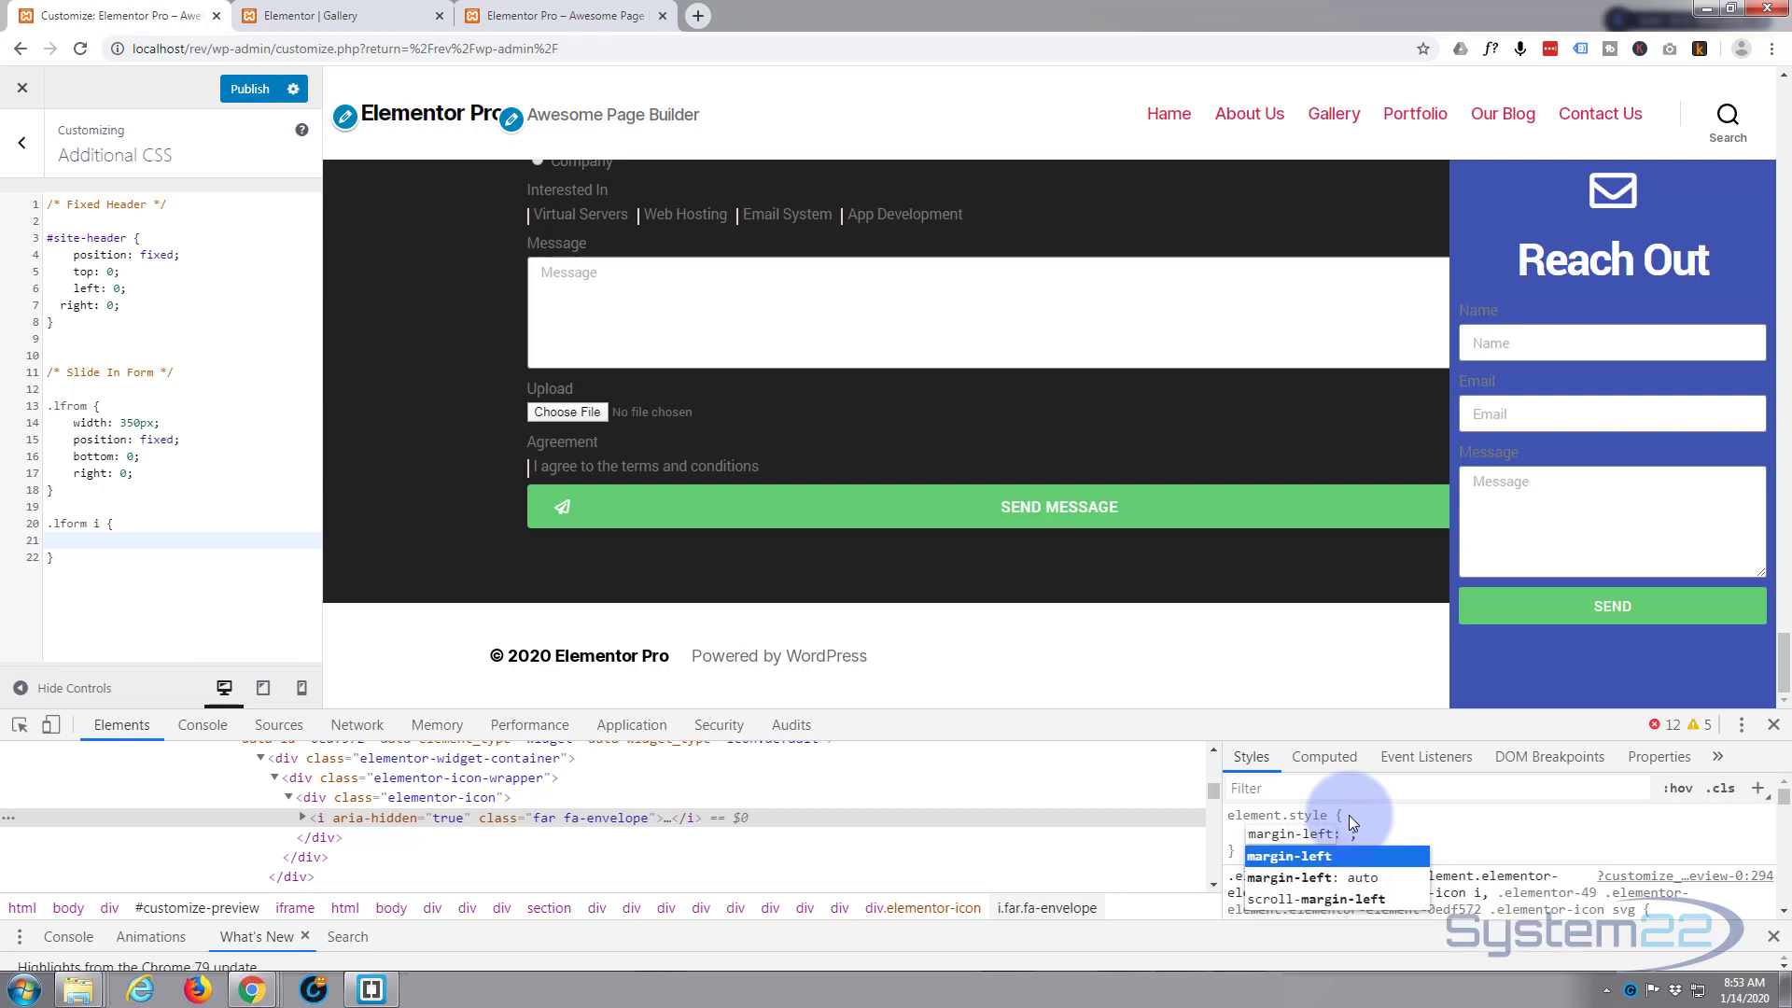
key("Tab")
type("-")
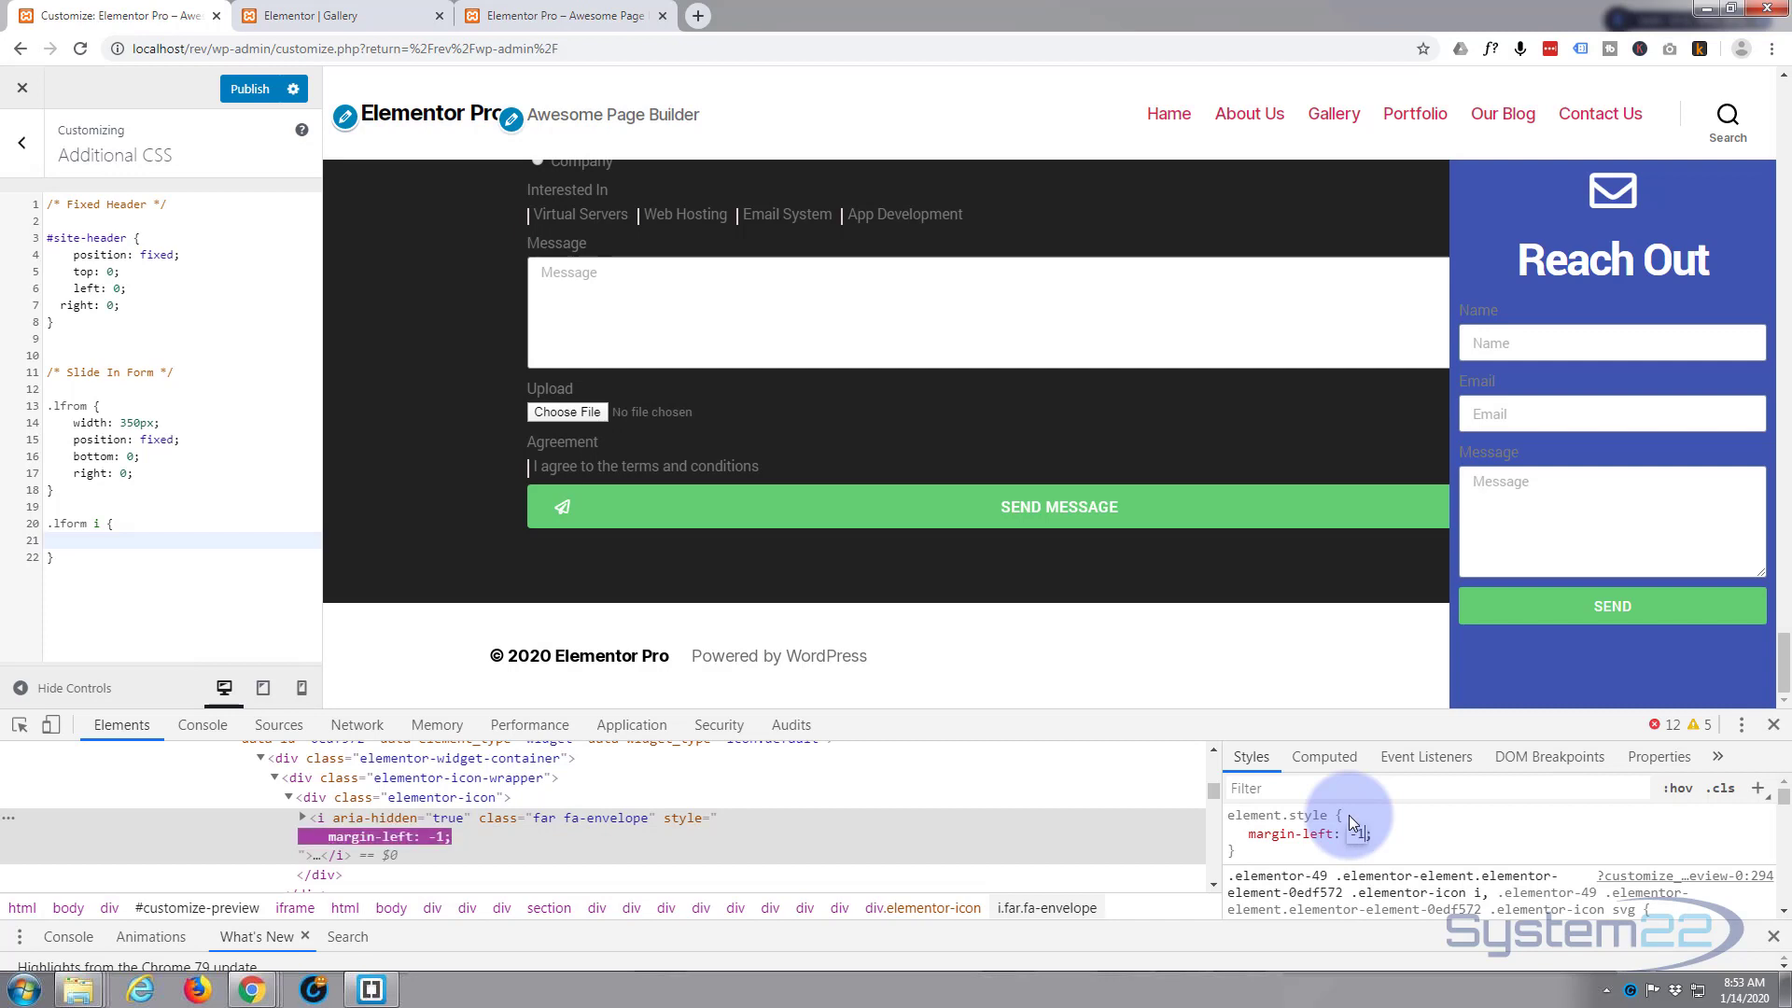
type("100px")
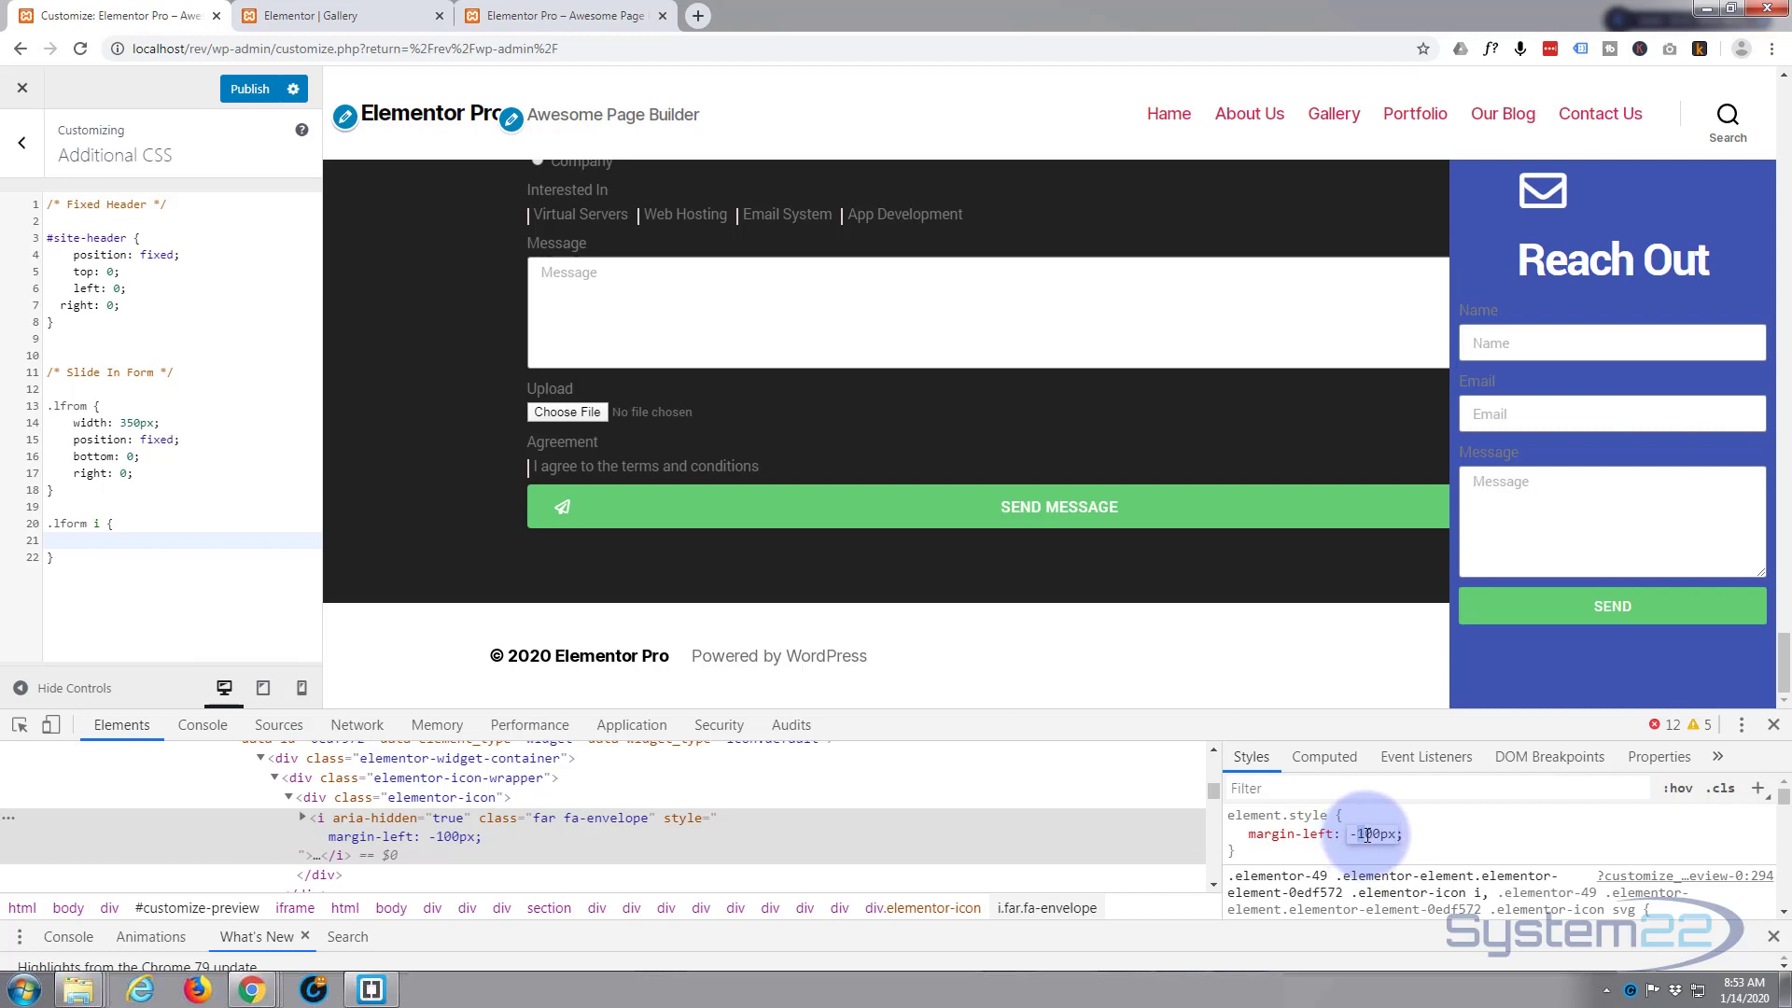
double_click(1365, 833)
type("250")
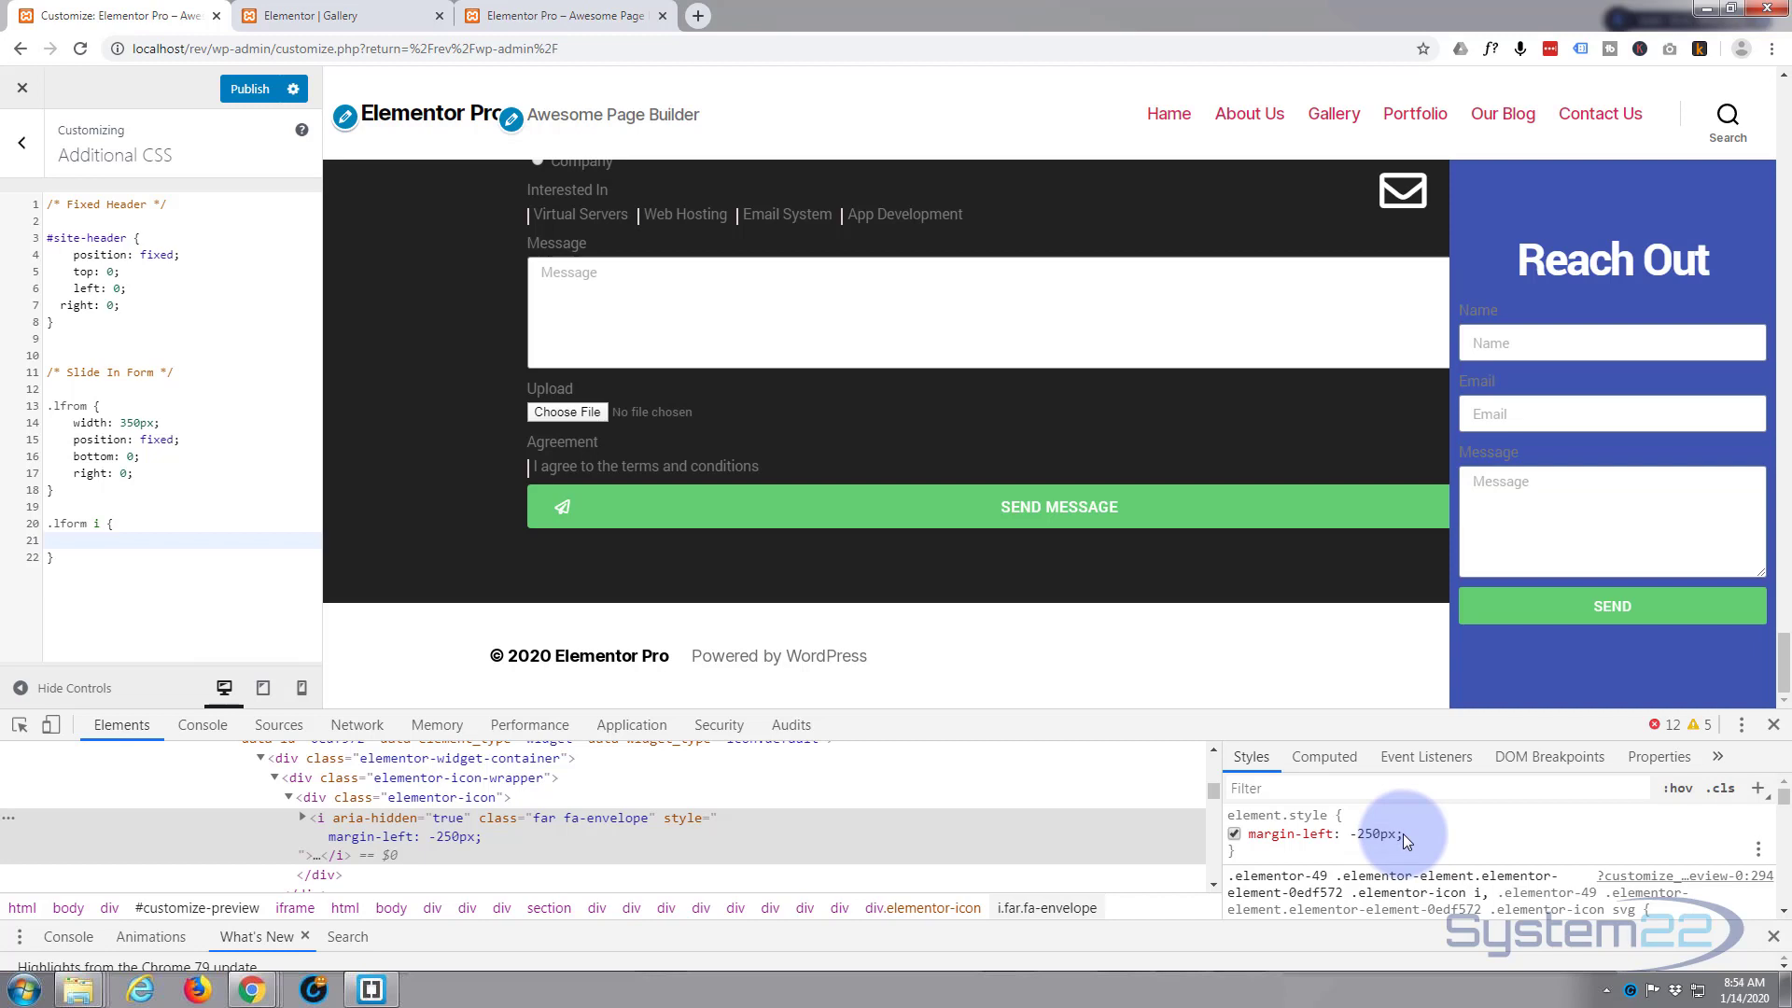
- Copy the panel's #4054B2 colour and set it as the envelope icon's background
right_click(1520, 188)
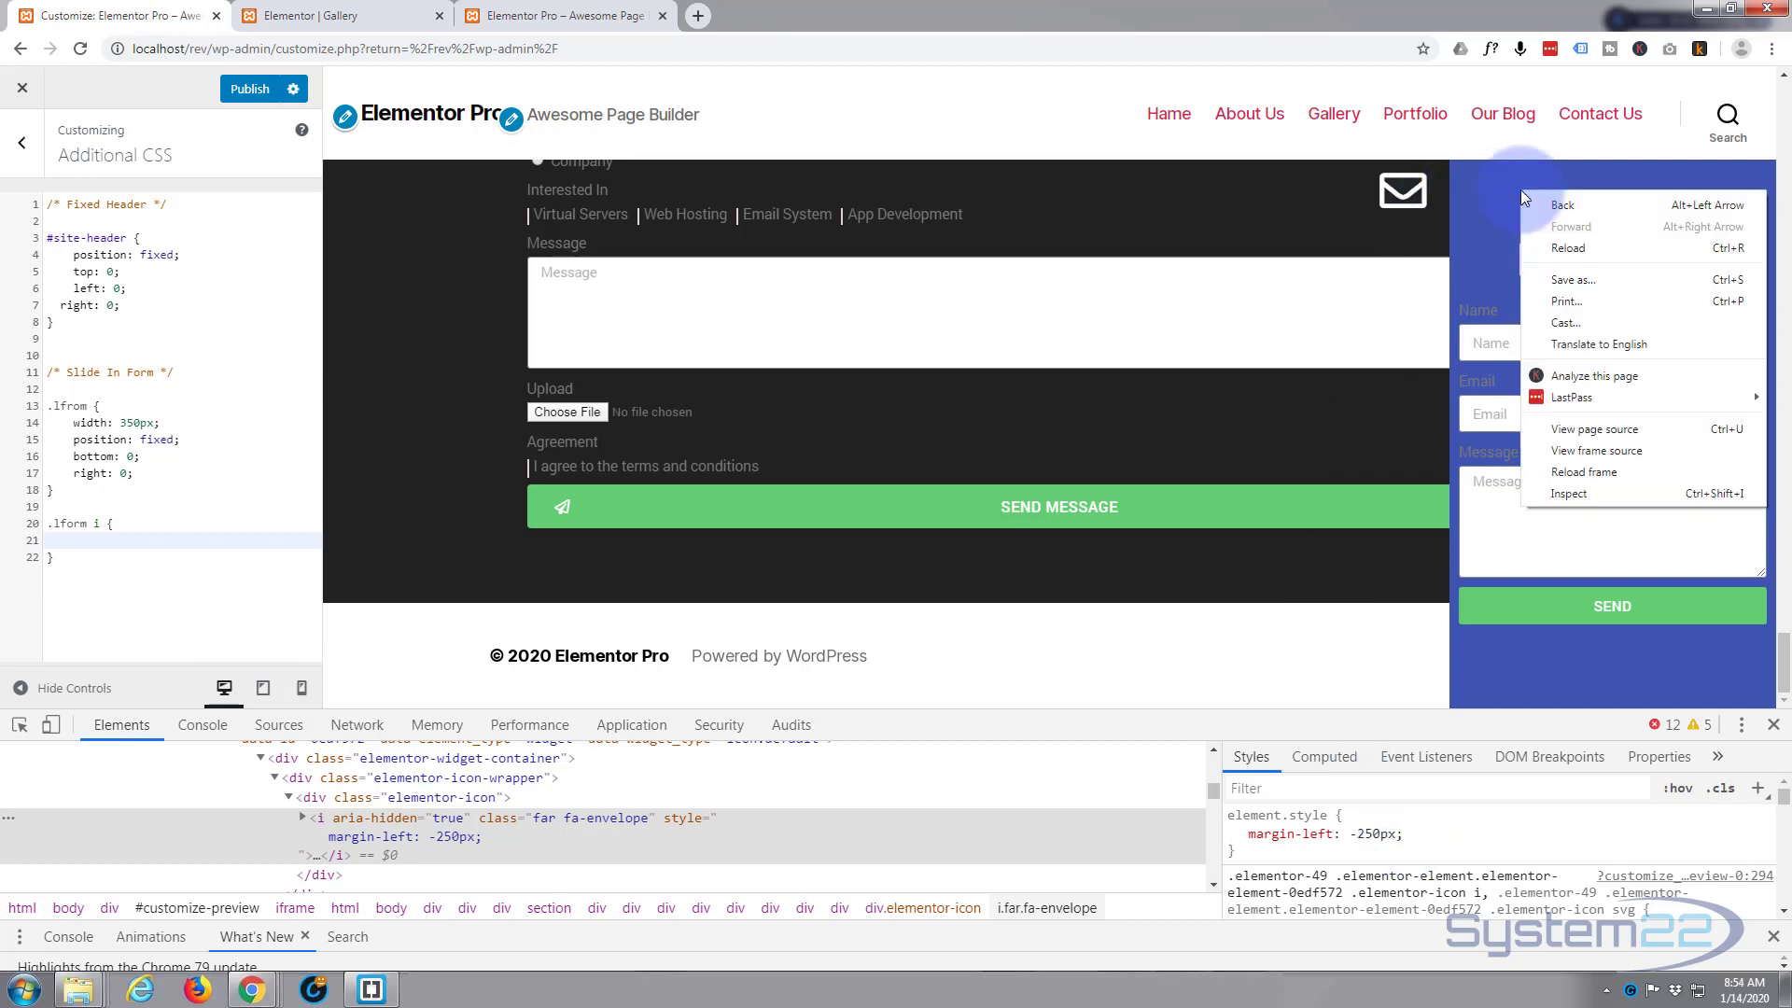
left_click(1569, 494)
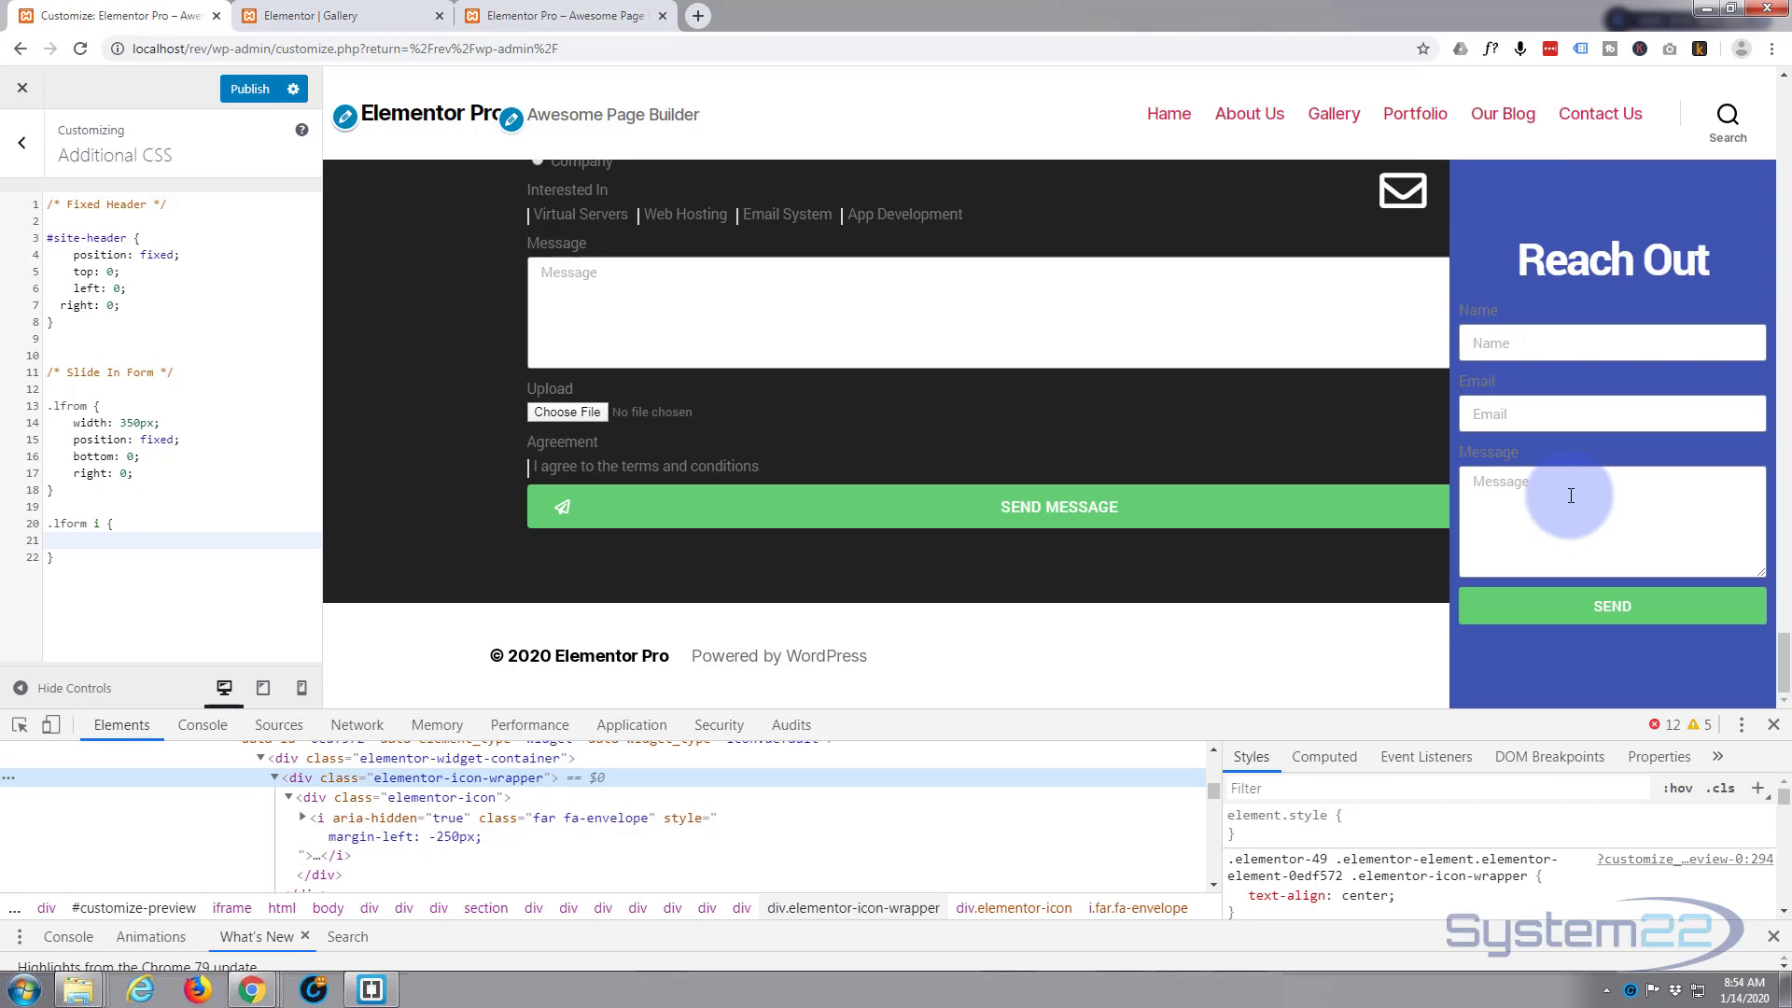
scroll(993, 837, "up", 5)
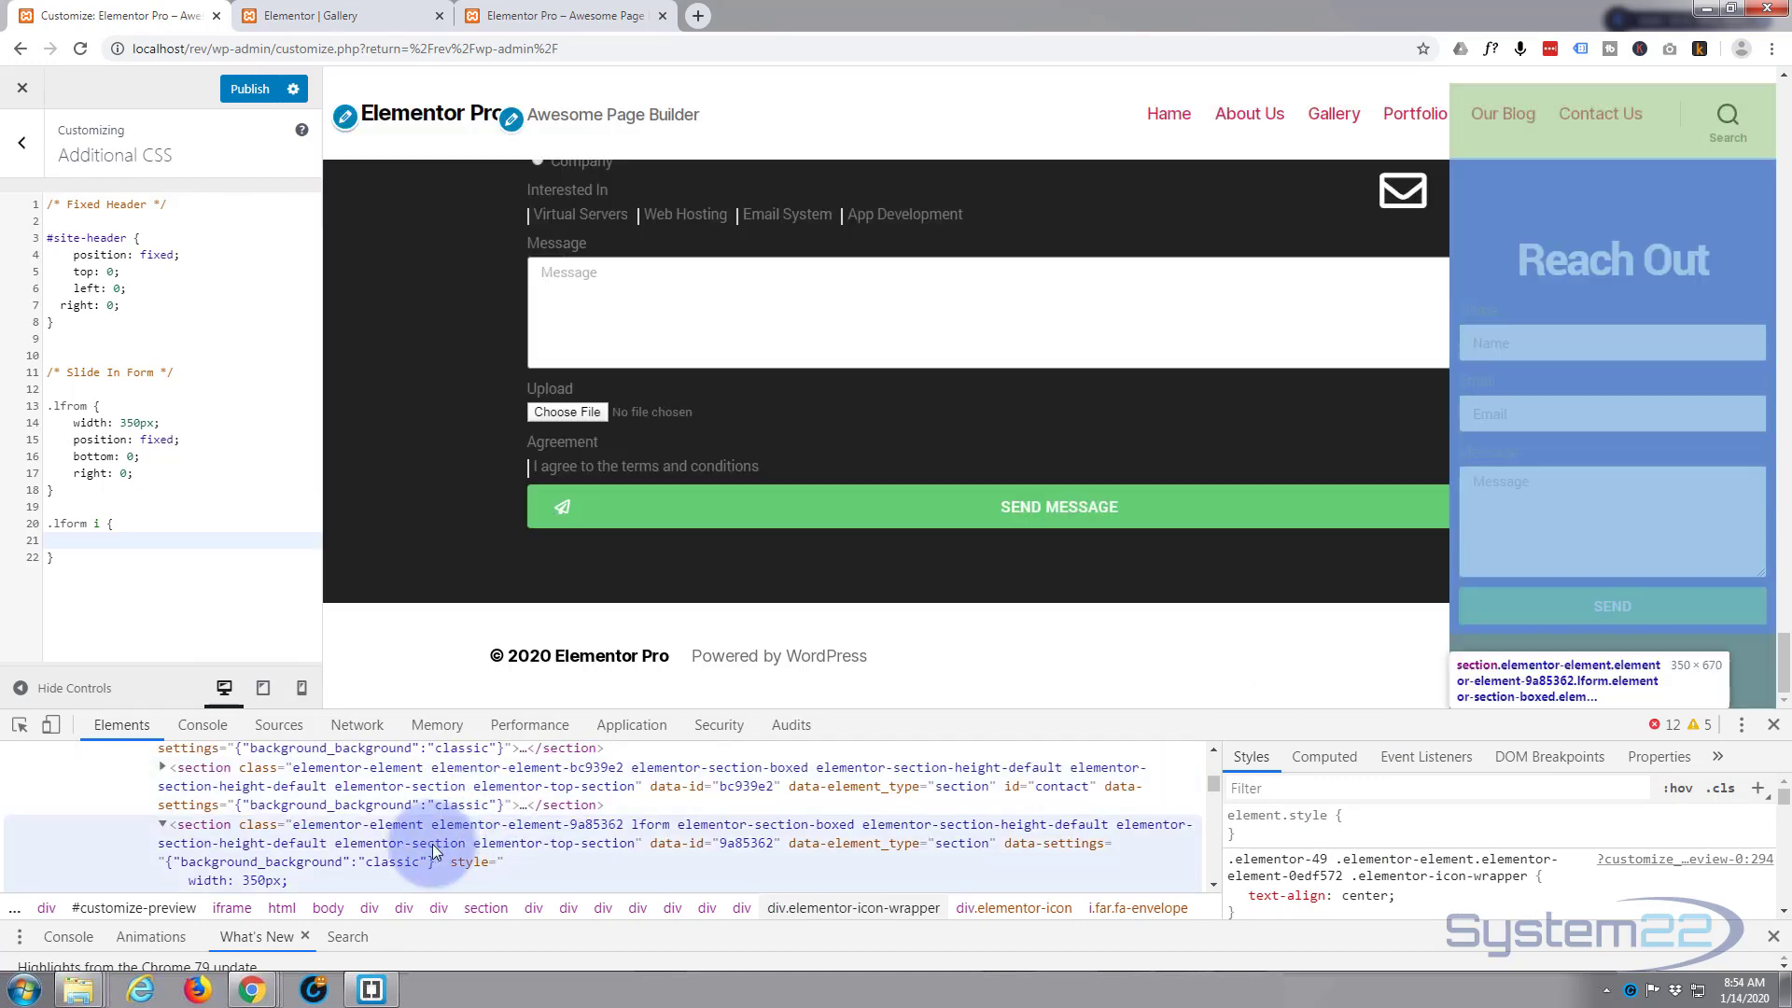
left_click(358, 847)
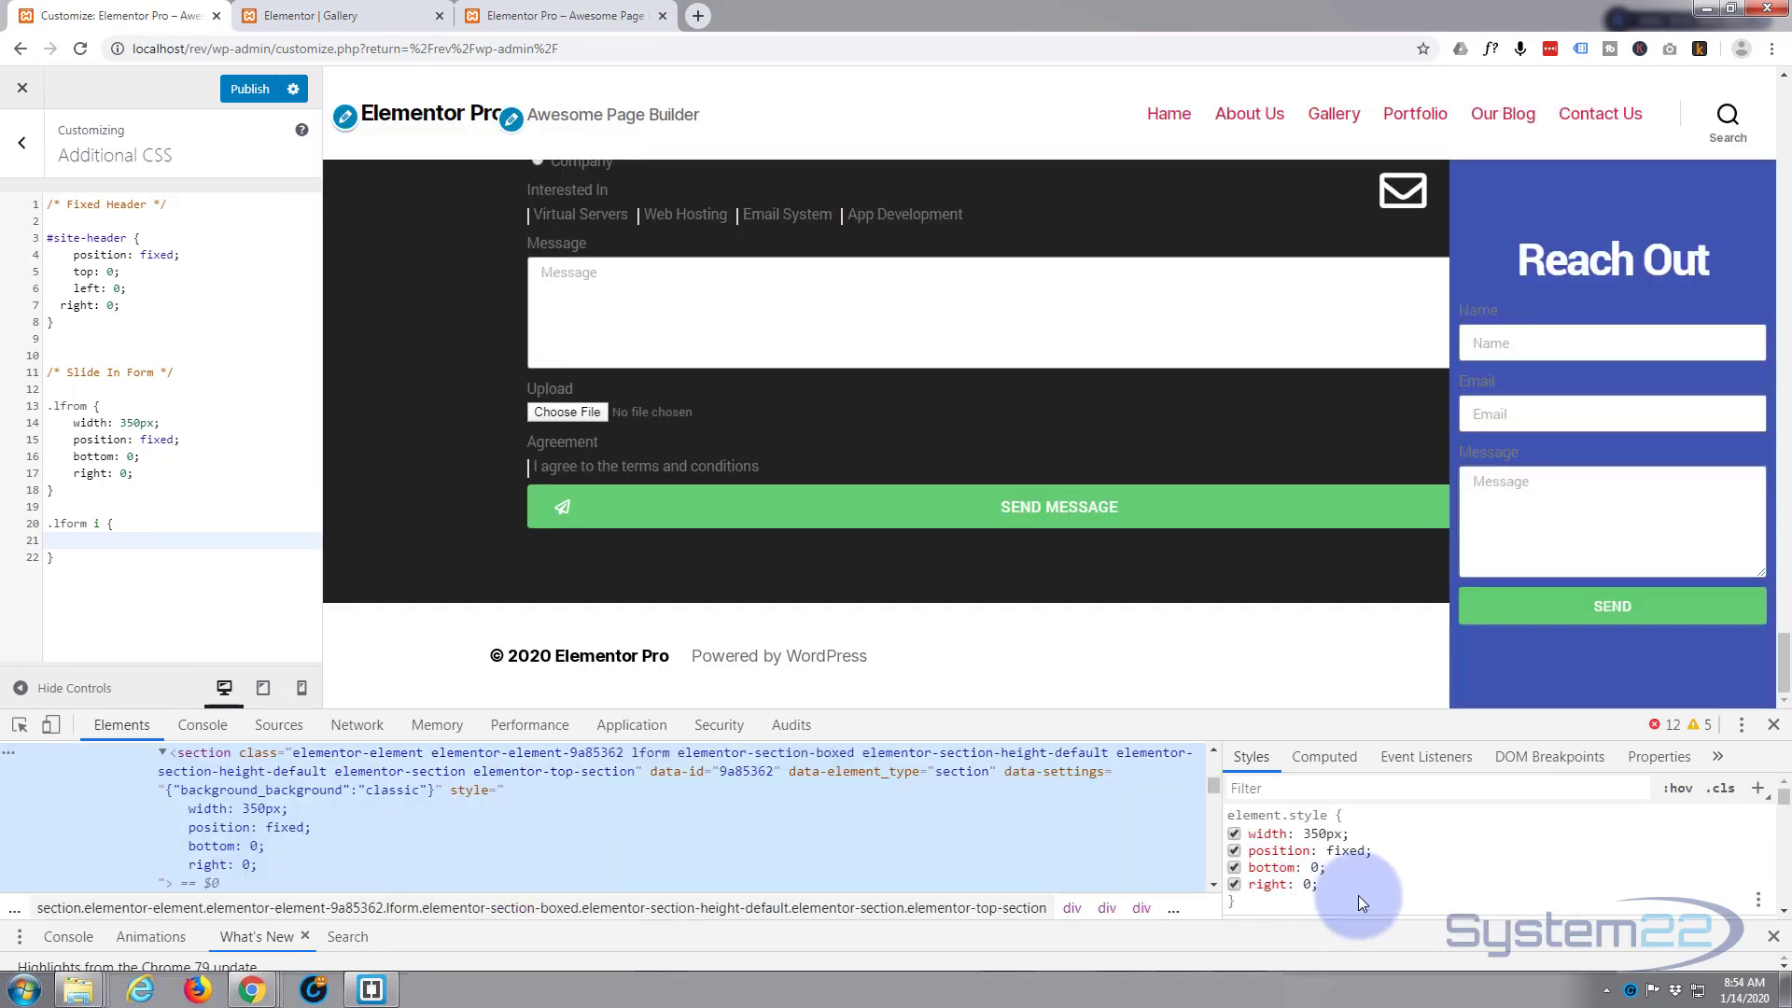
scroll(1447, 848, "down", 3)
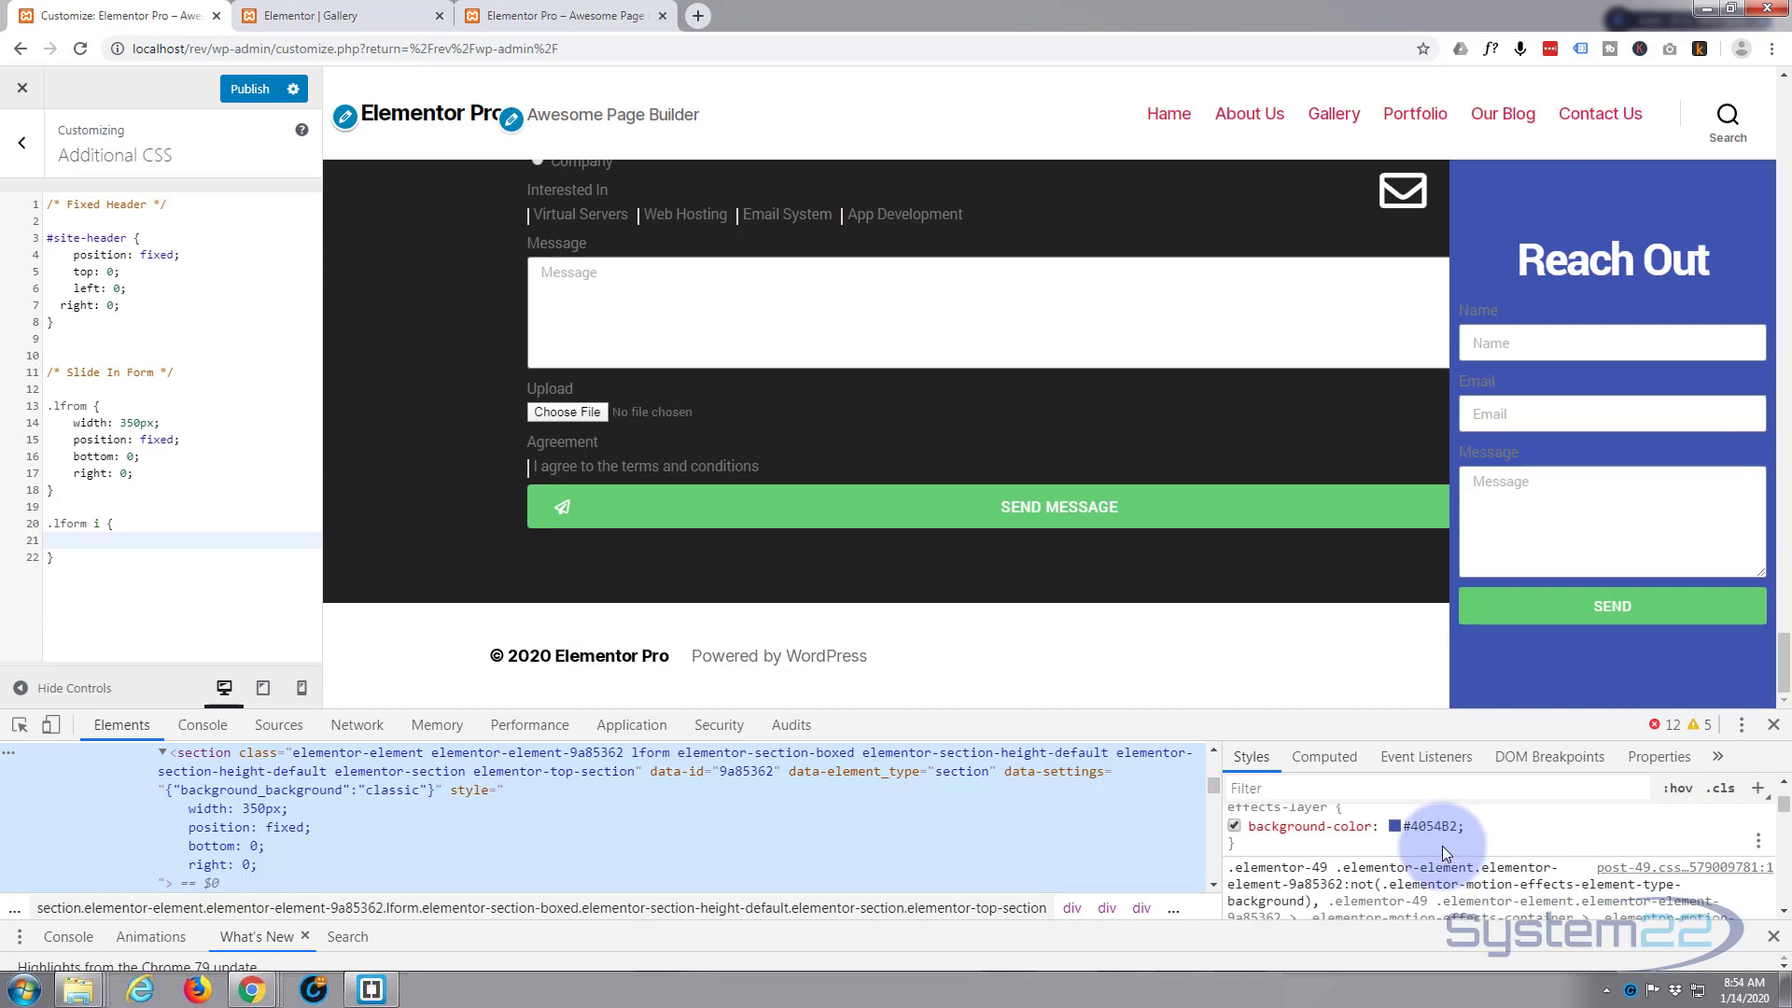
left_click(1420, 827)
key("ctrl+c")
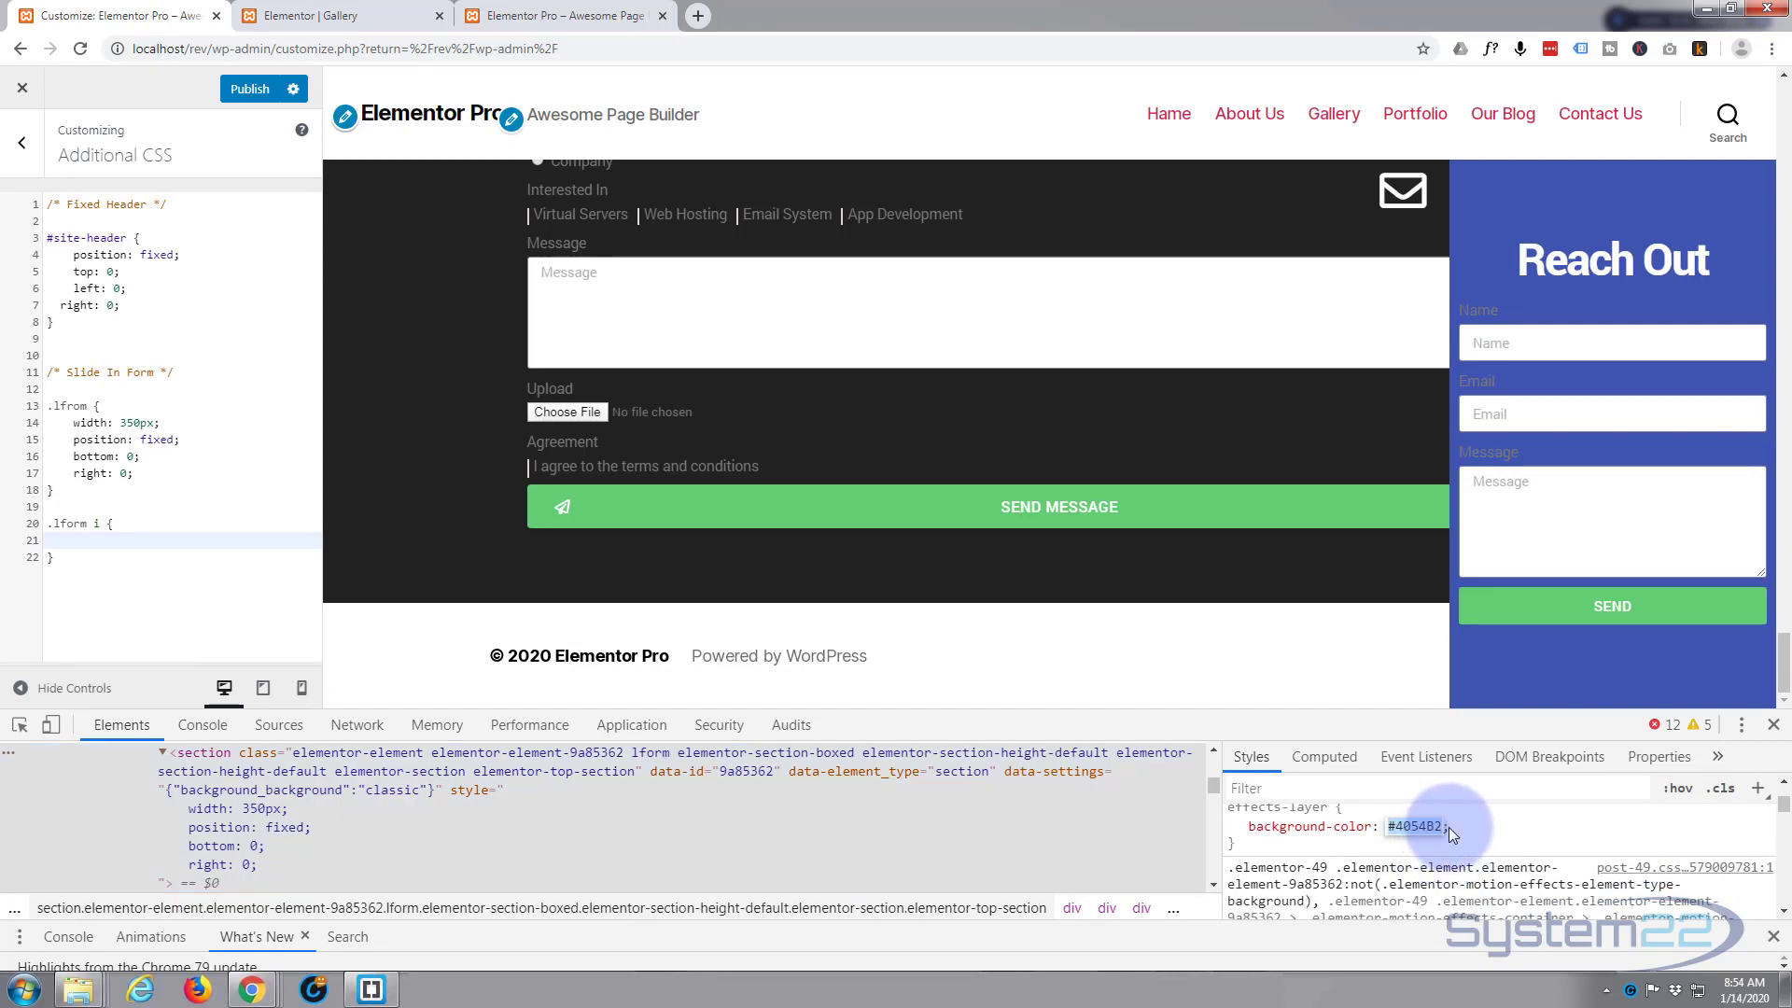
right_click(1406, 190)
left_click(1493, 495)
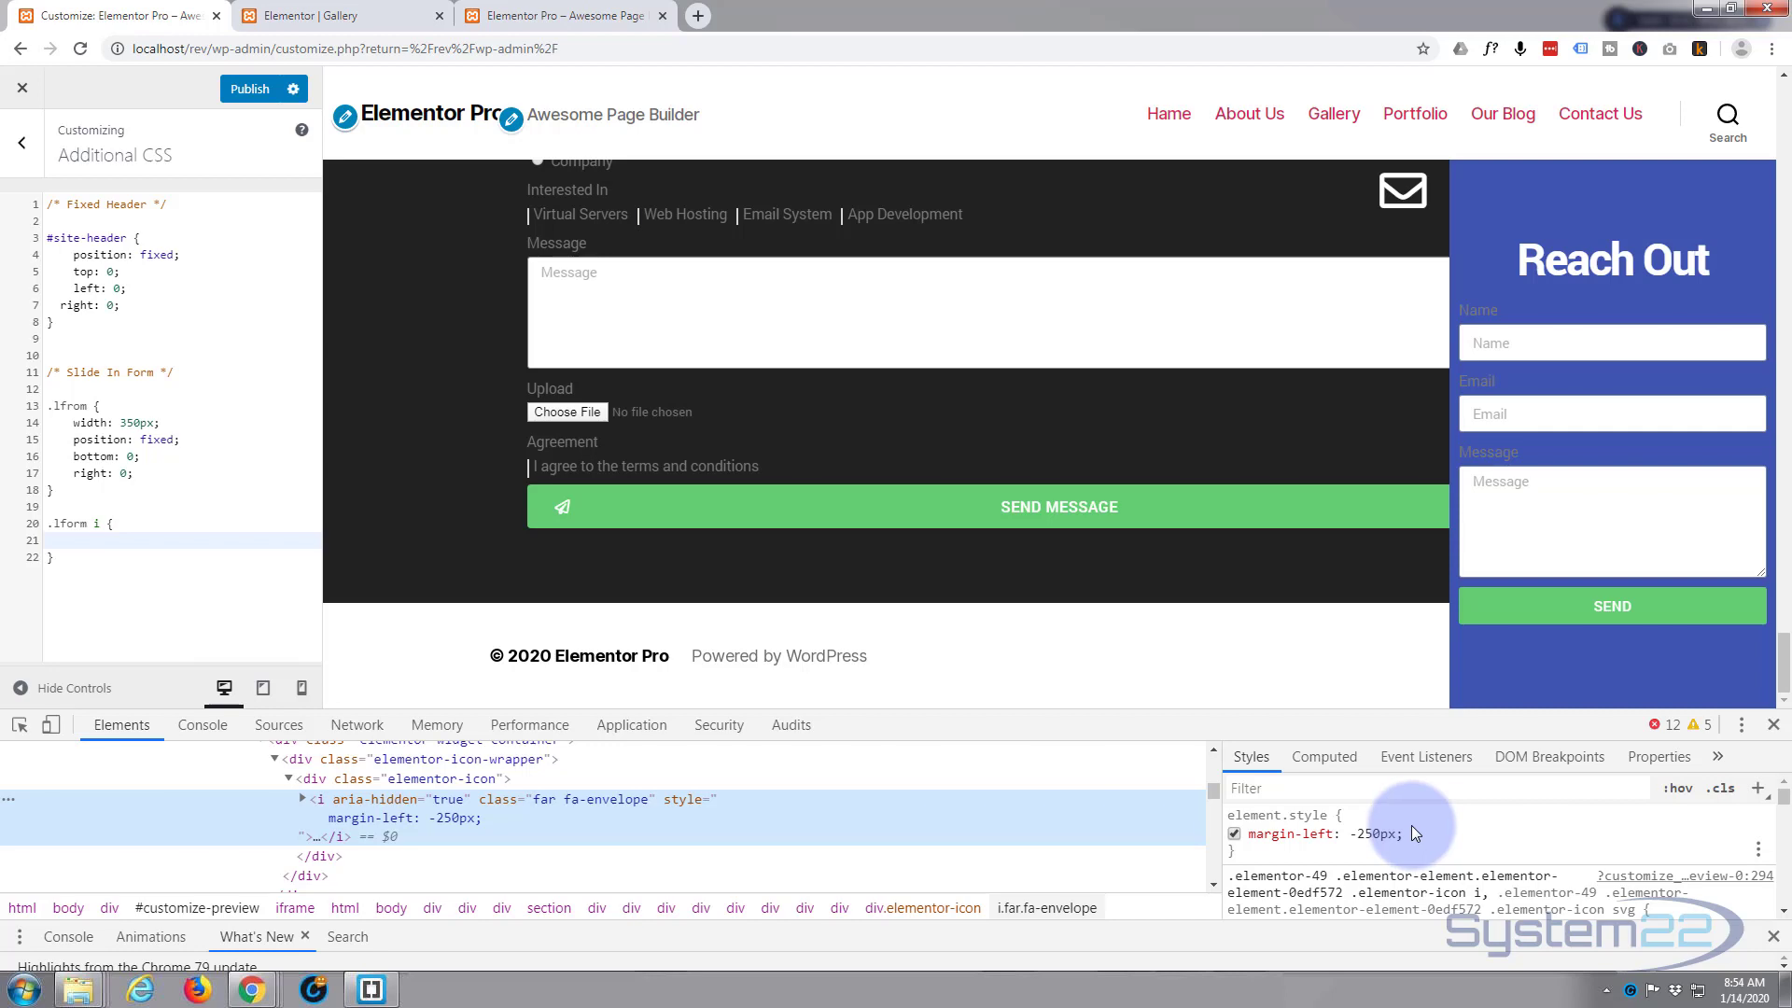
left_click(1404, 835)
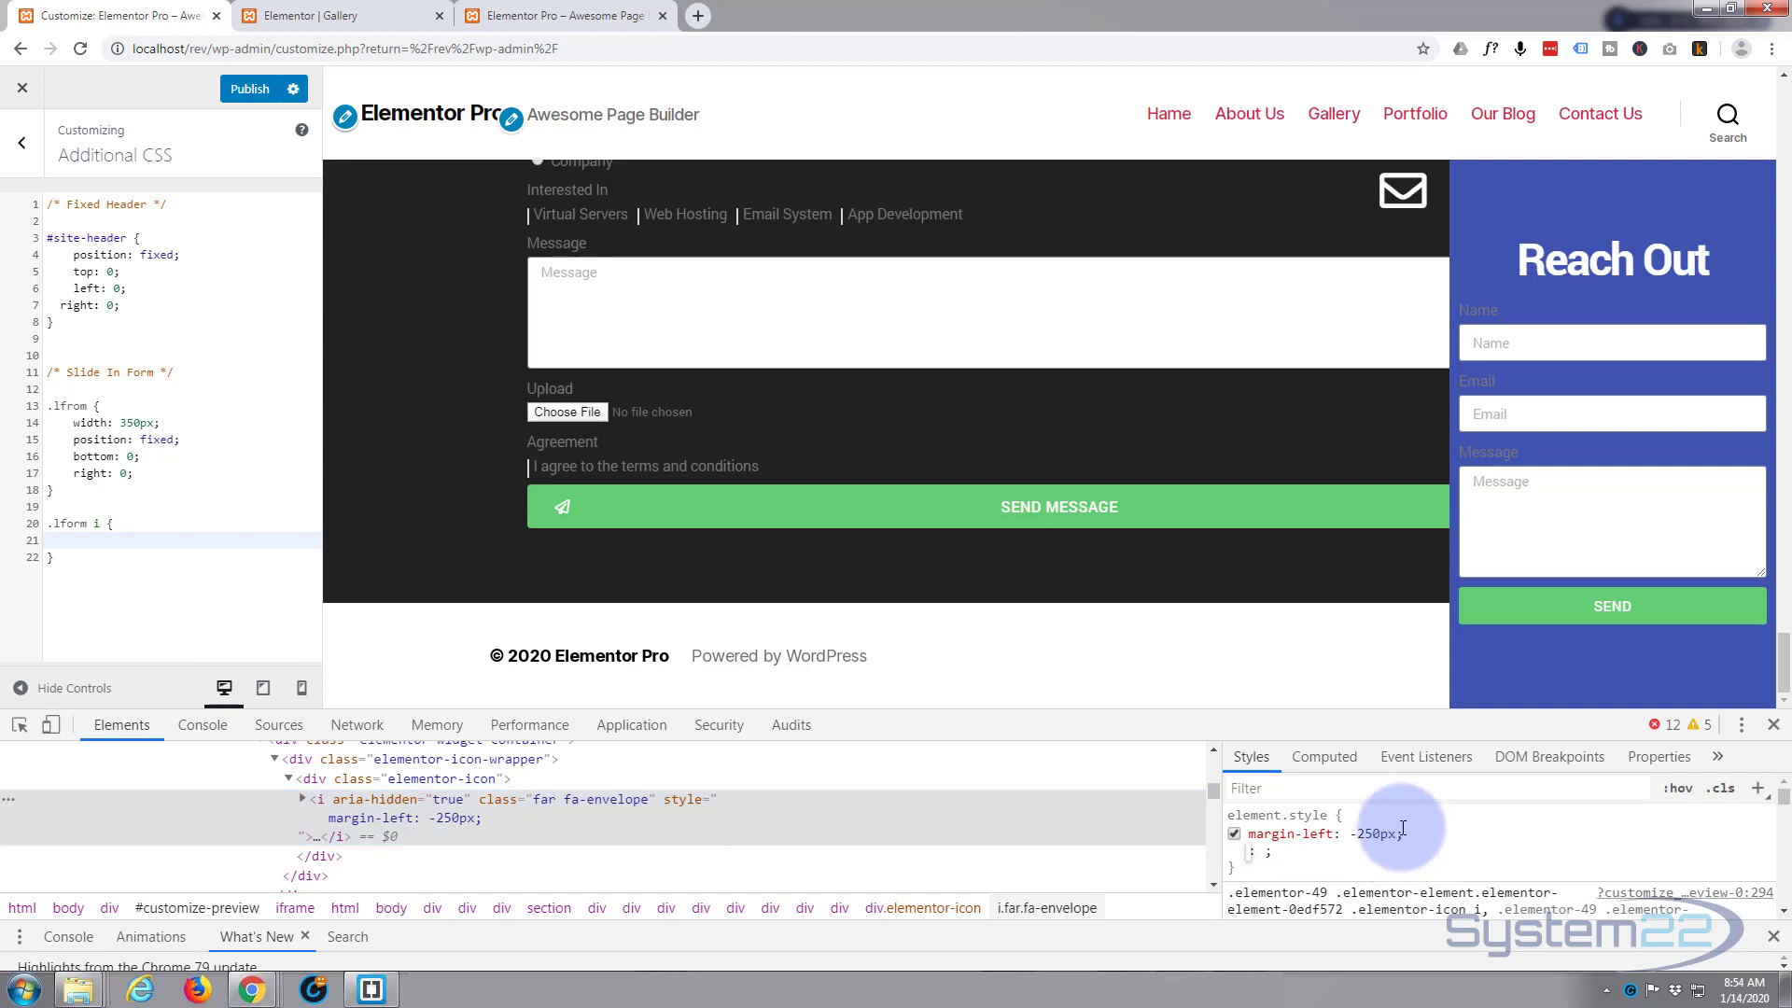
type("backg")
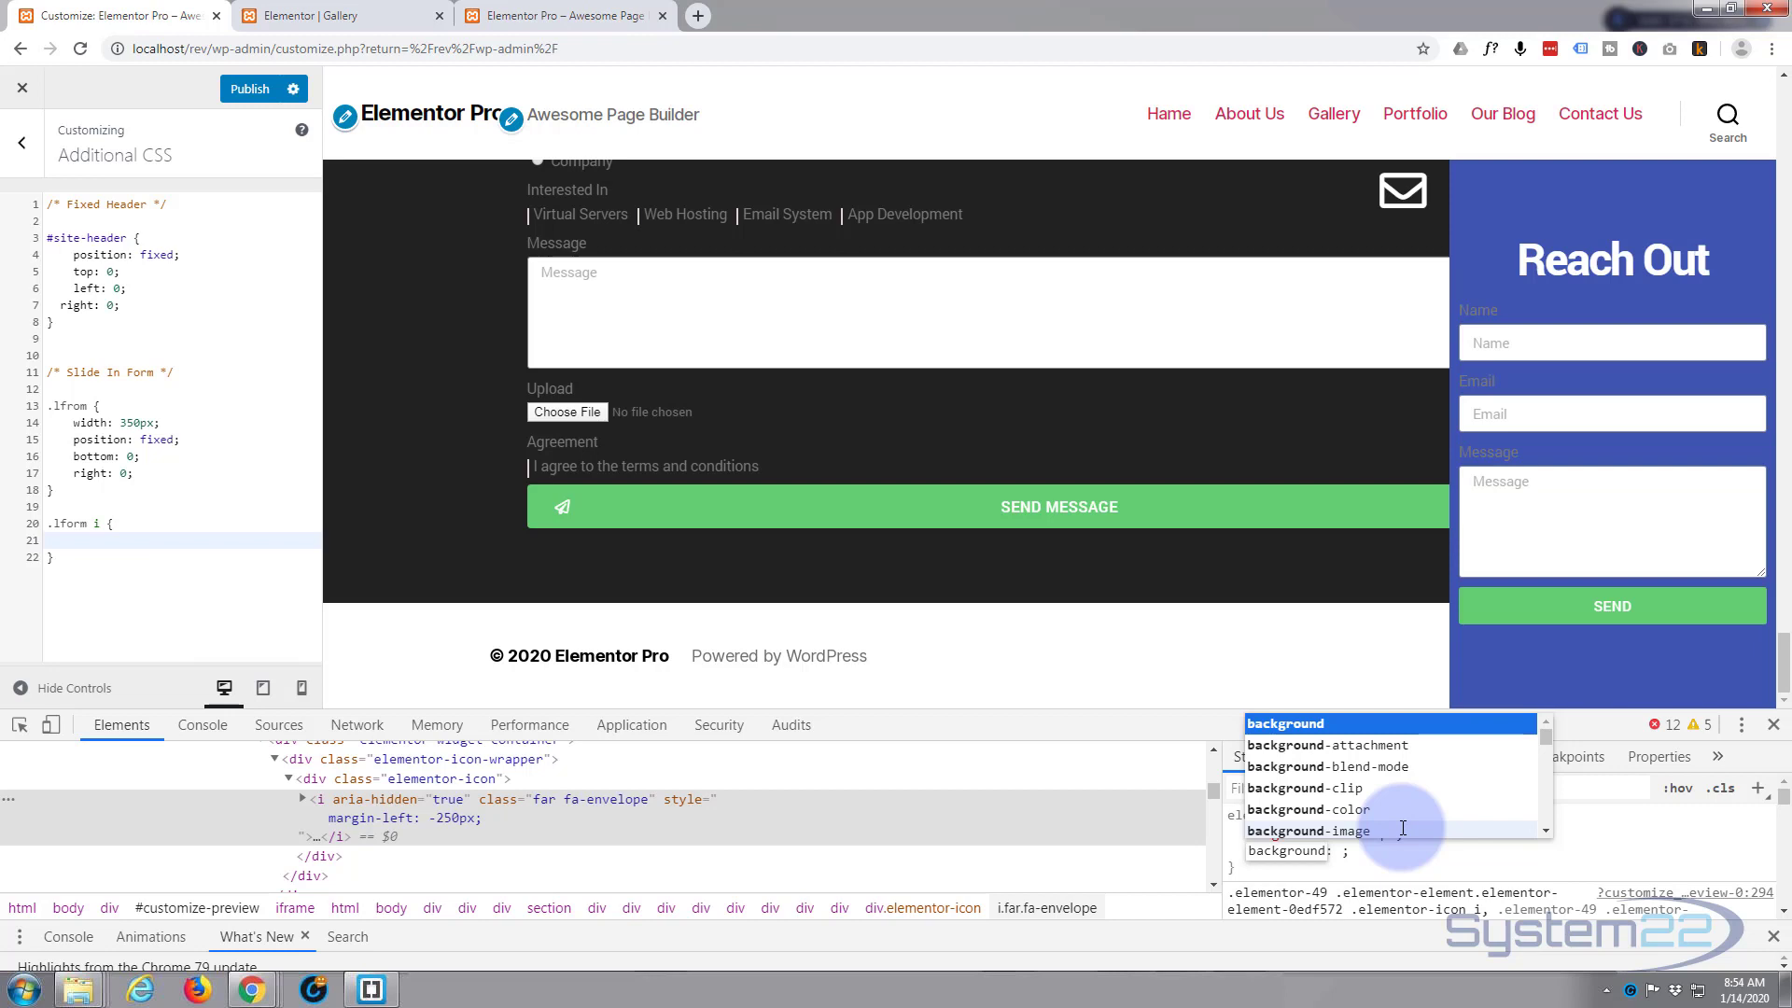
type("round")
key("Tab")
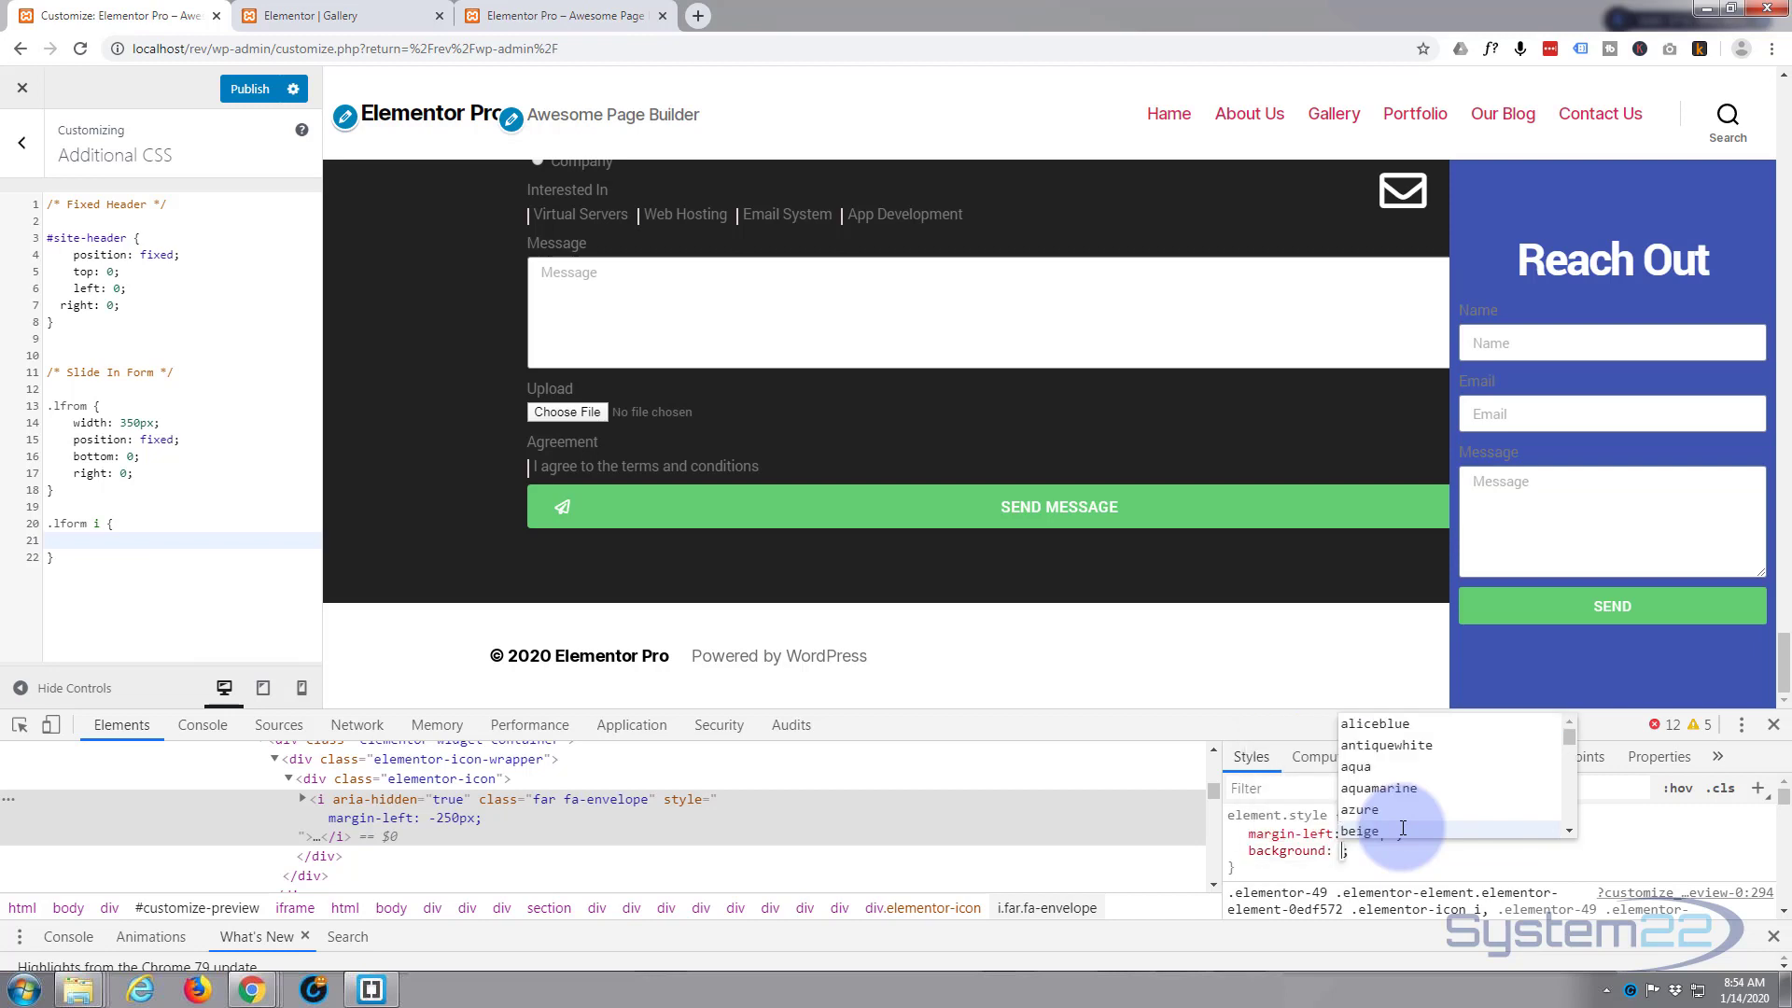
key("ctrl+v")
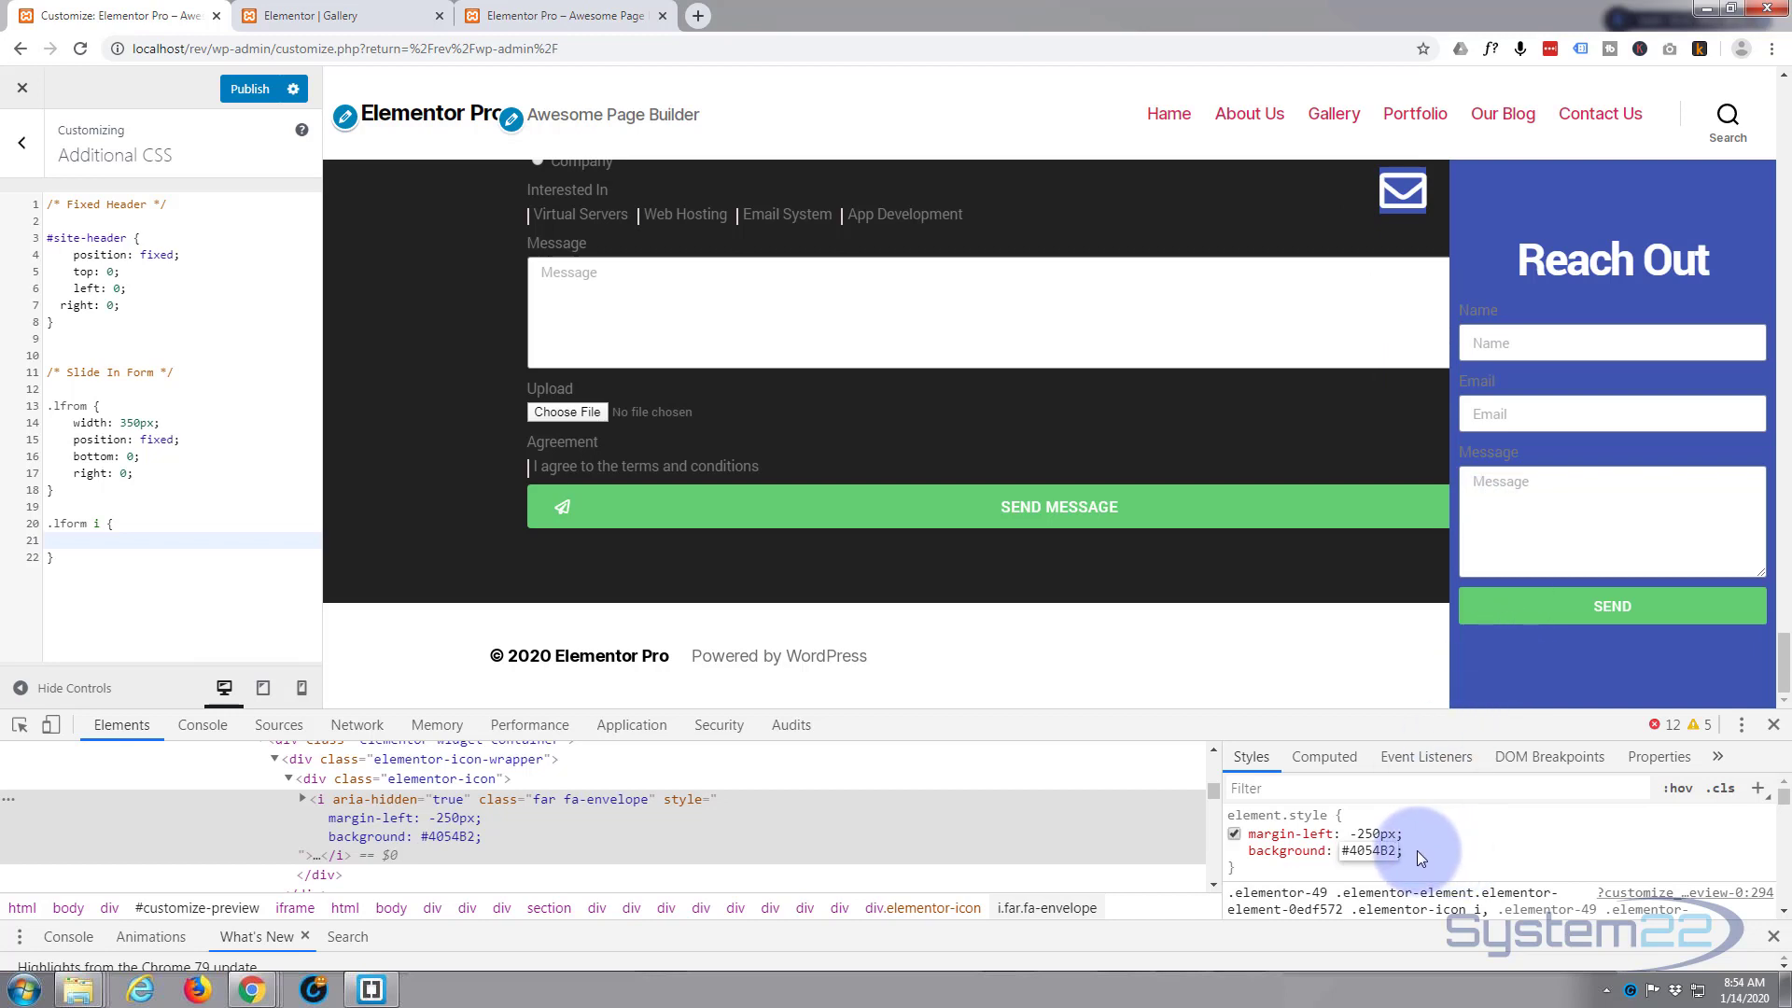
key("Return")
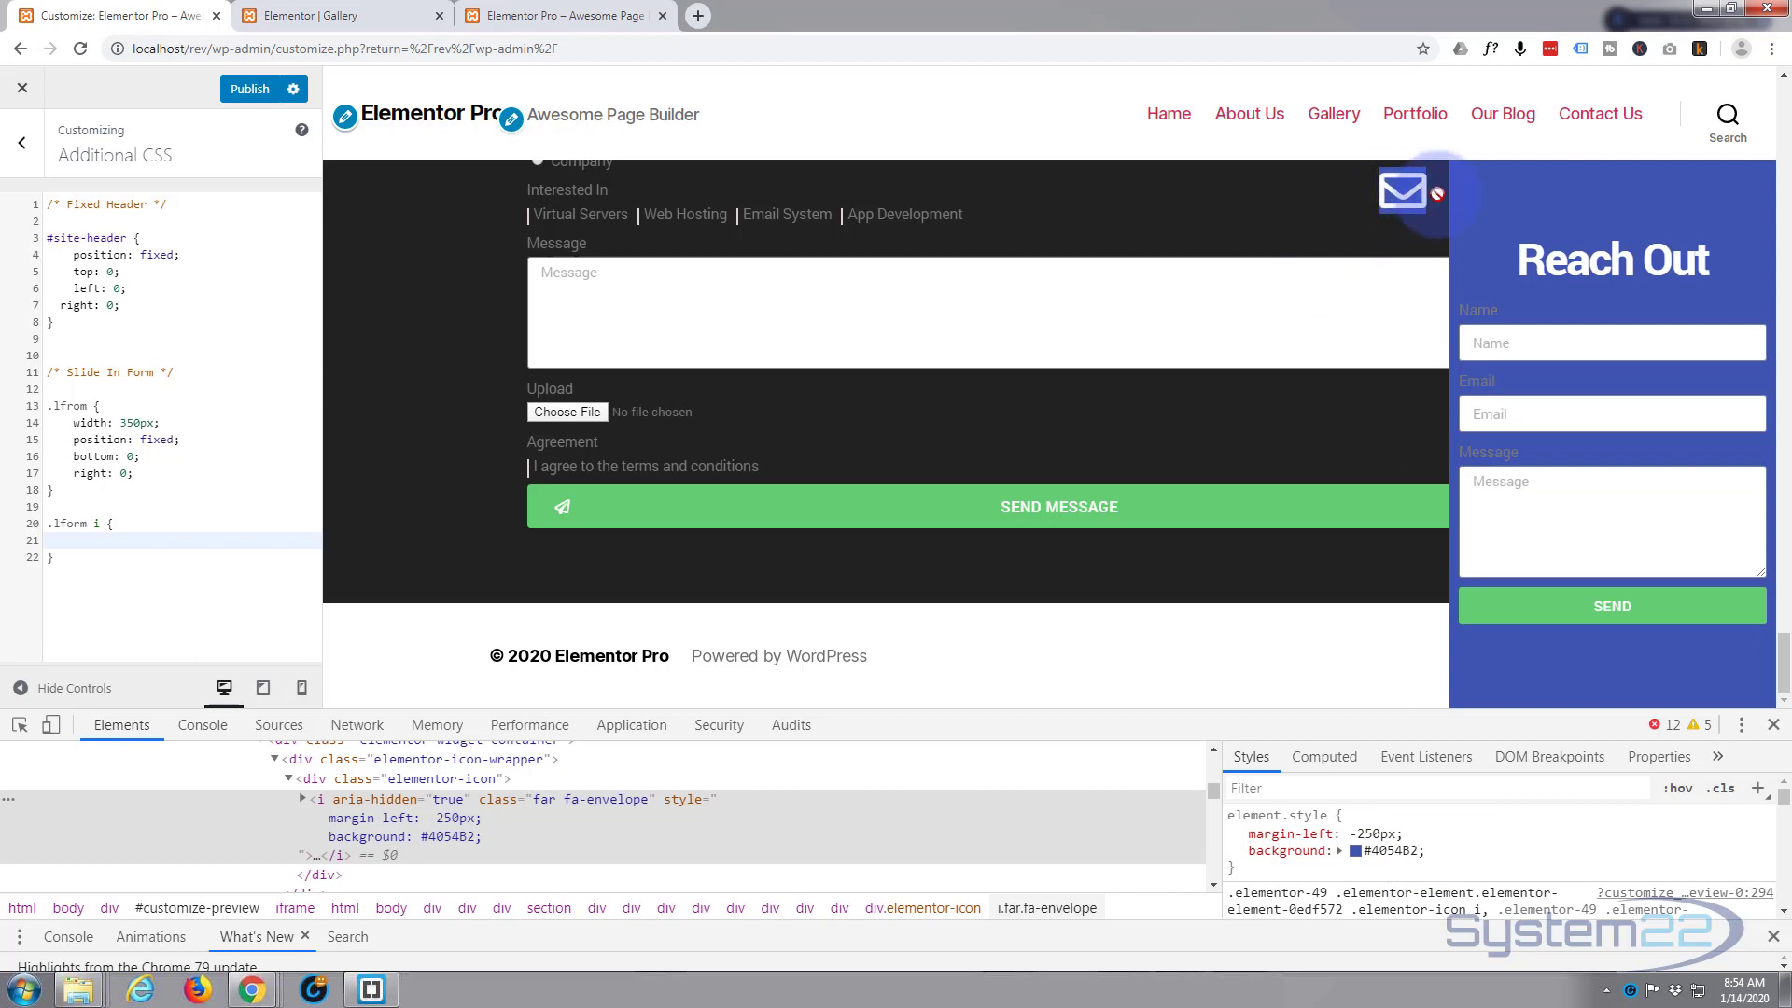
- Give the icon a 60px width (changed from 80px) and a 5px border-radius
left_click(1426, 852)
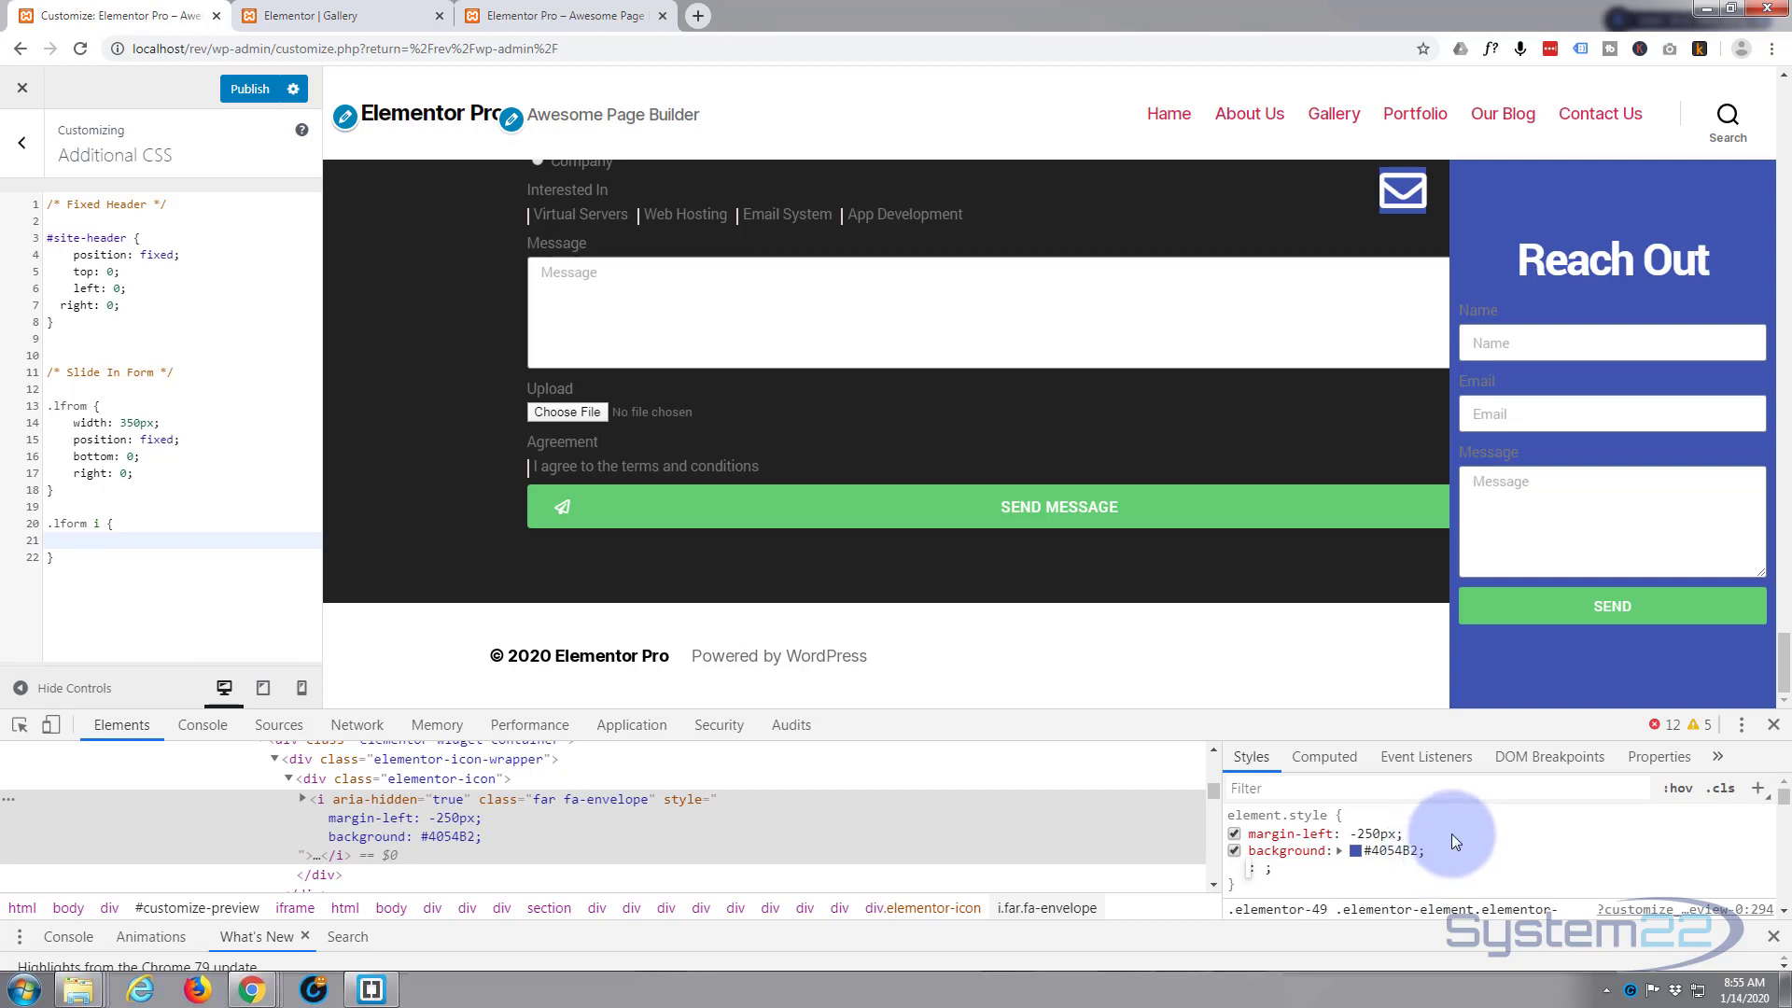
type("width")
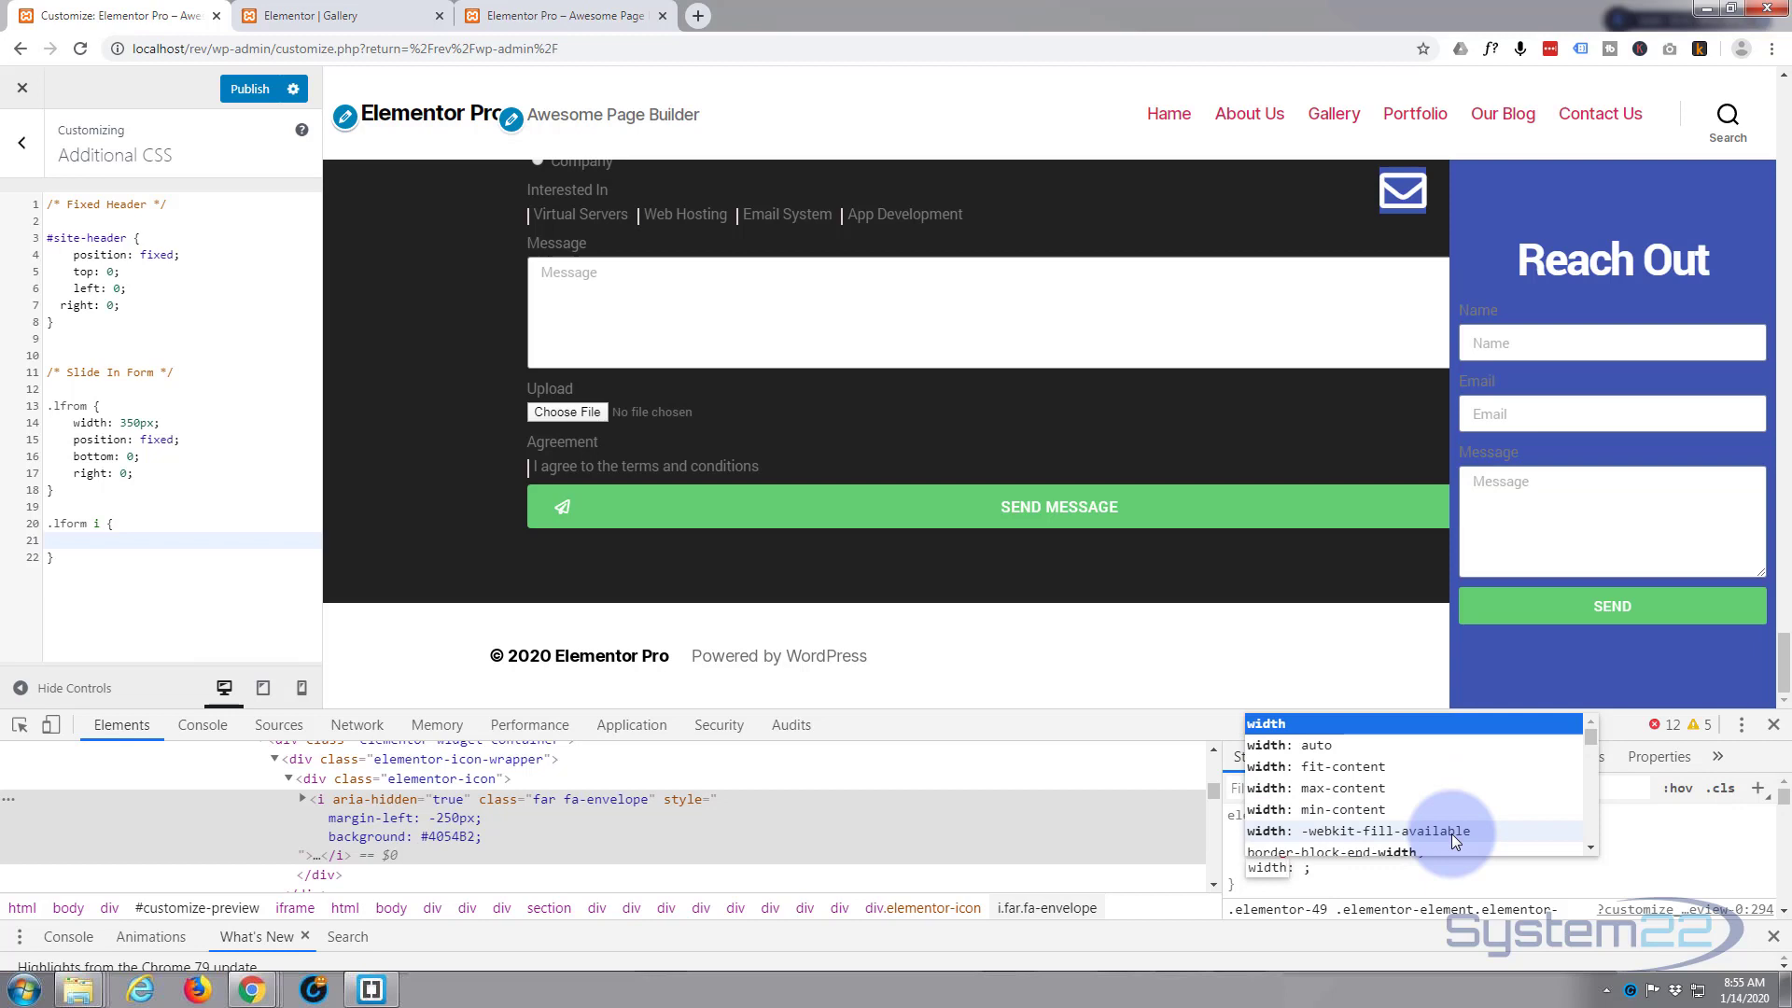
key("Tab")
type("80px")
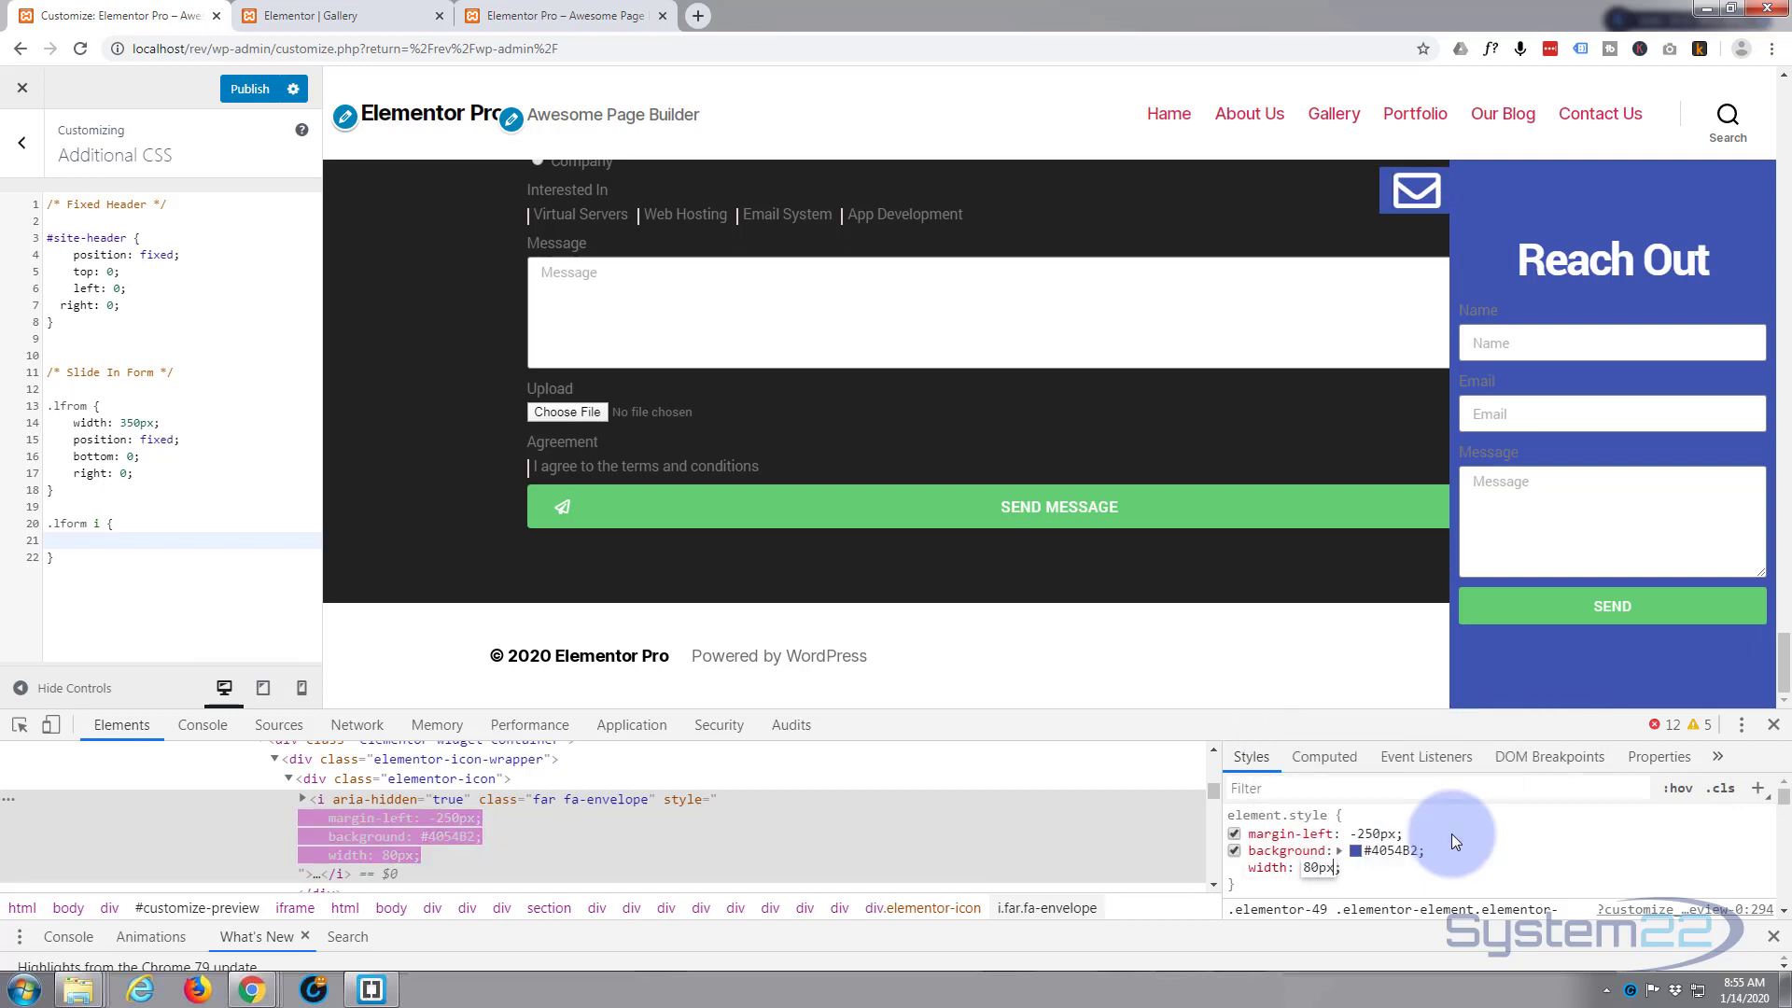
double_click(1306, 867)
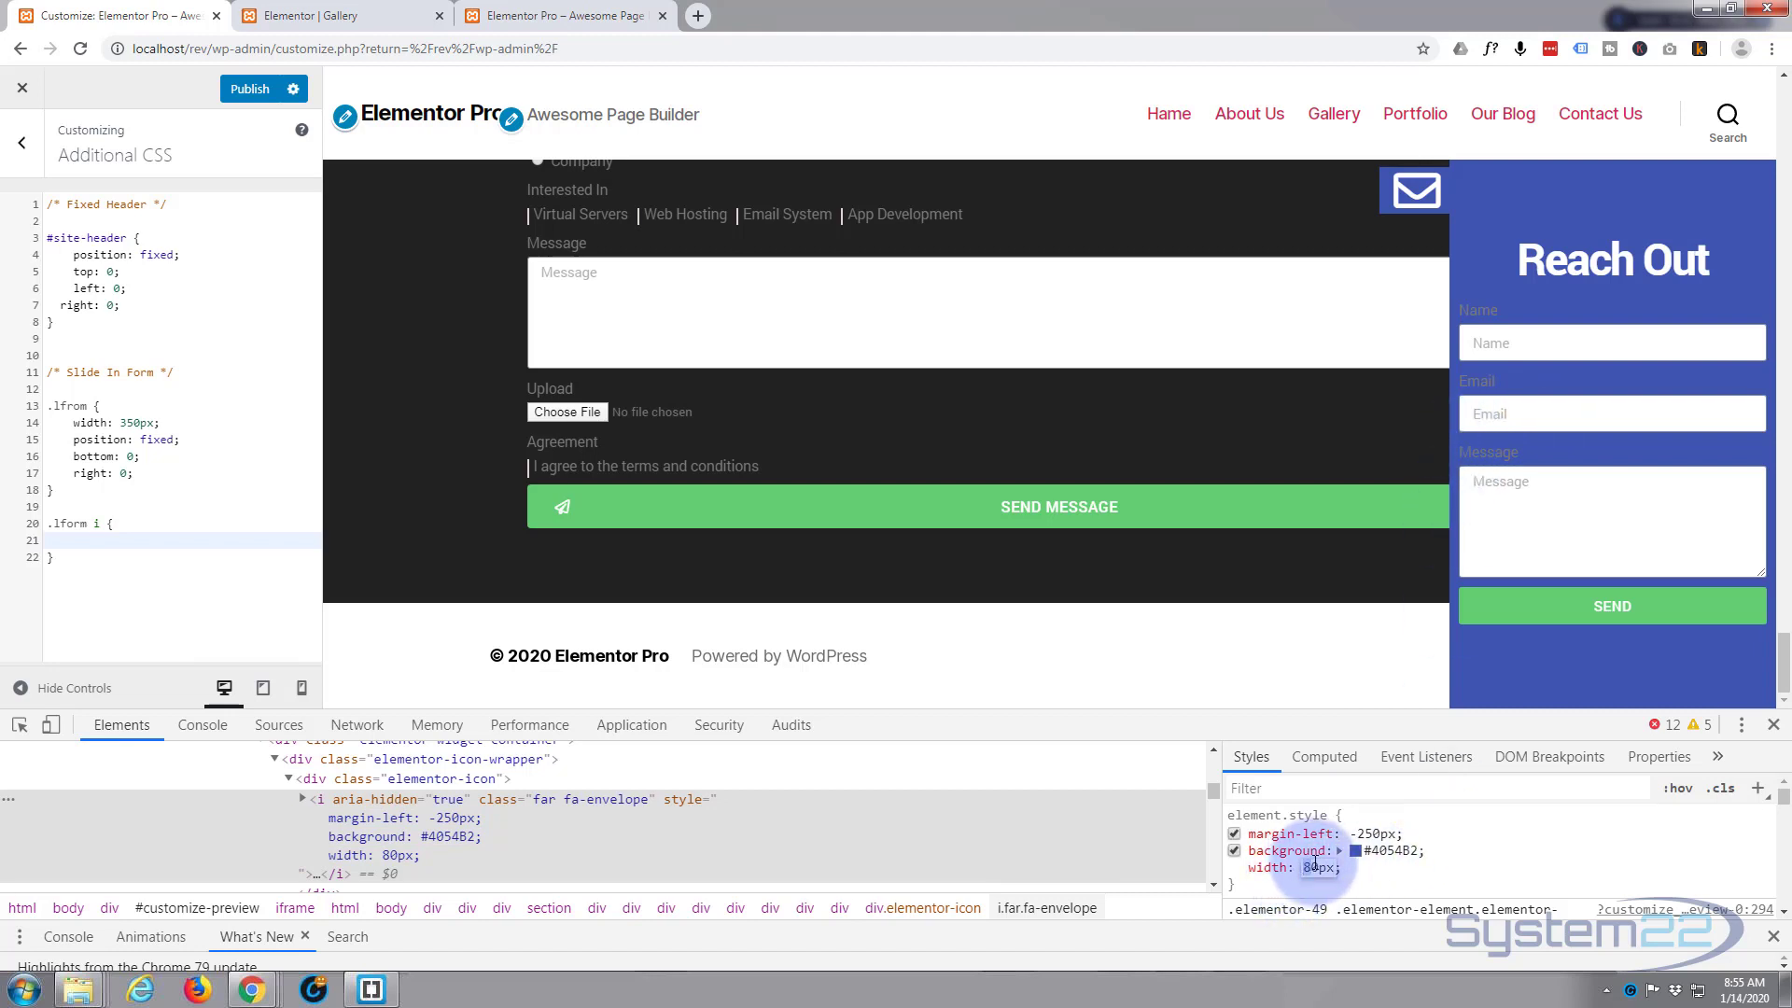
type("60")
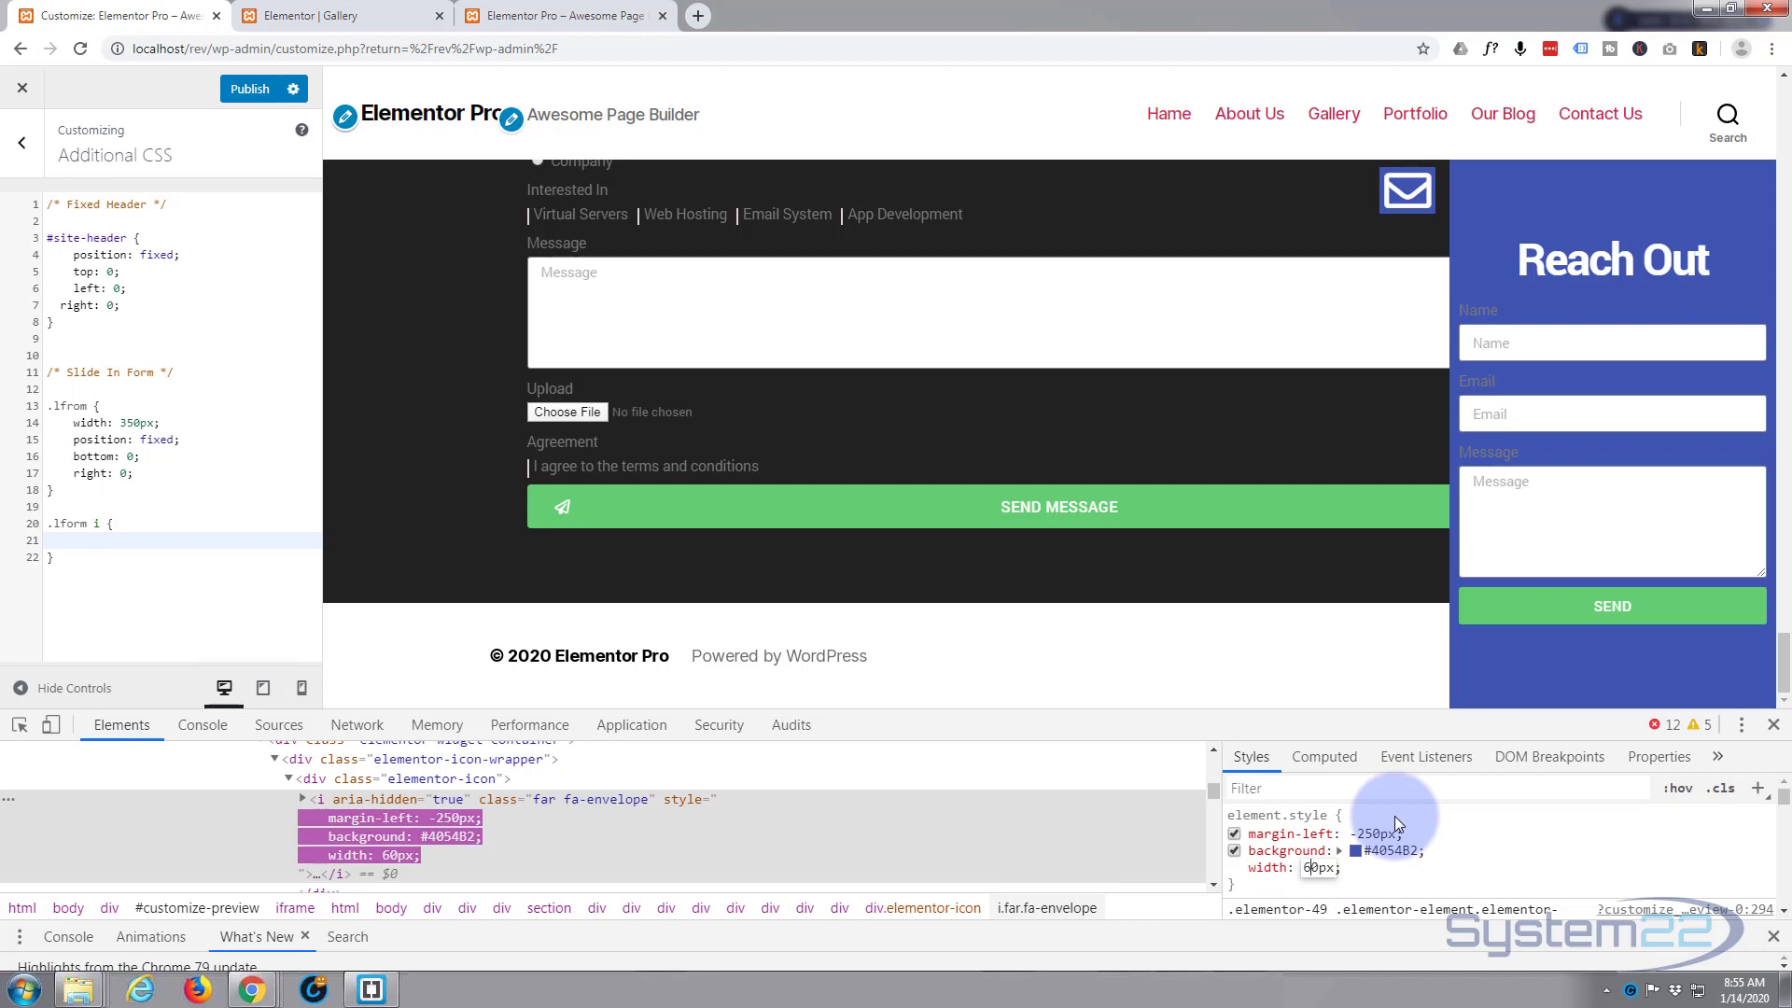
left_click_drag(1436, 147, 1385, 176)
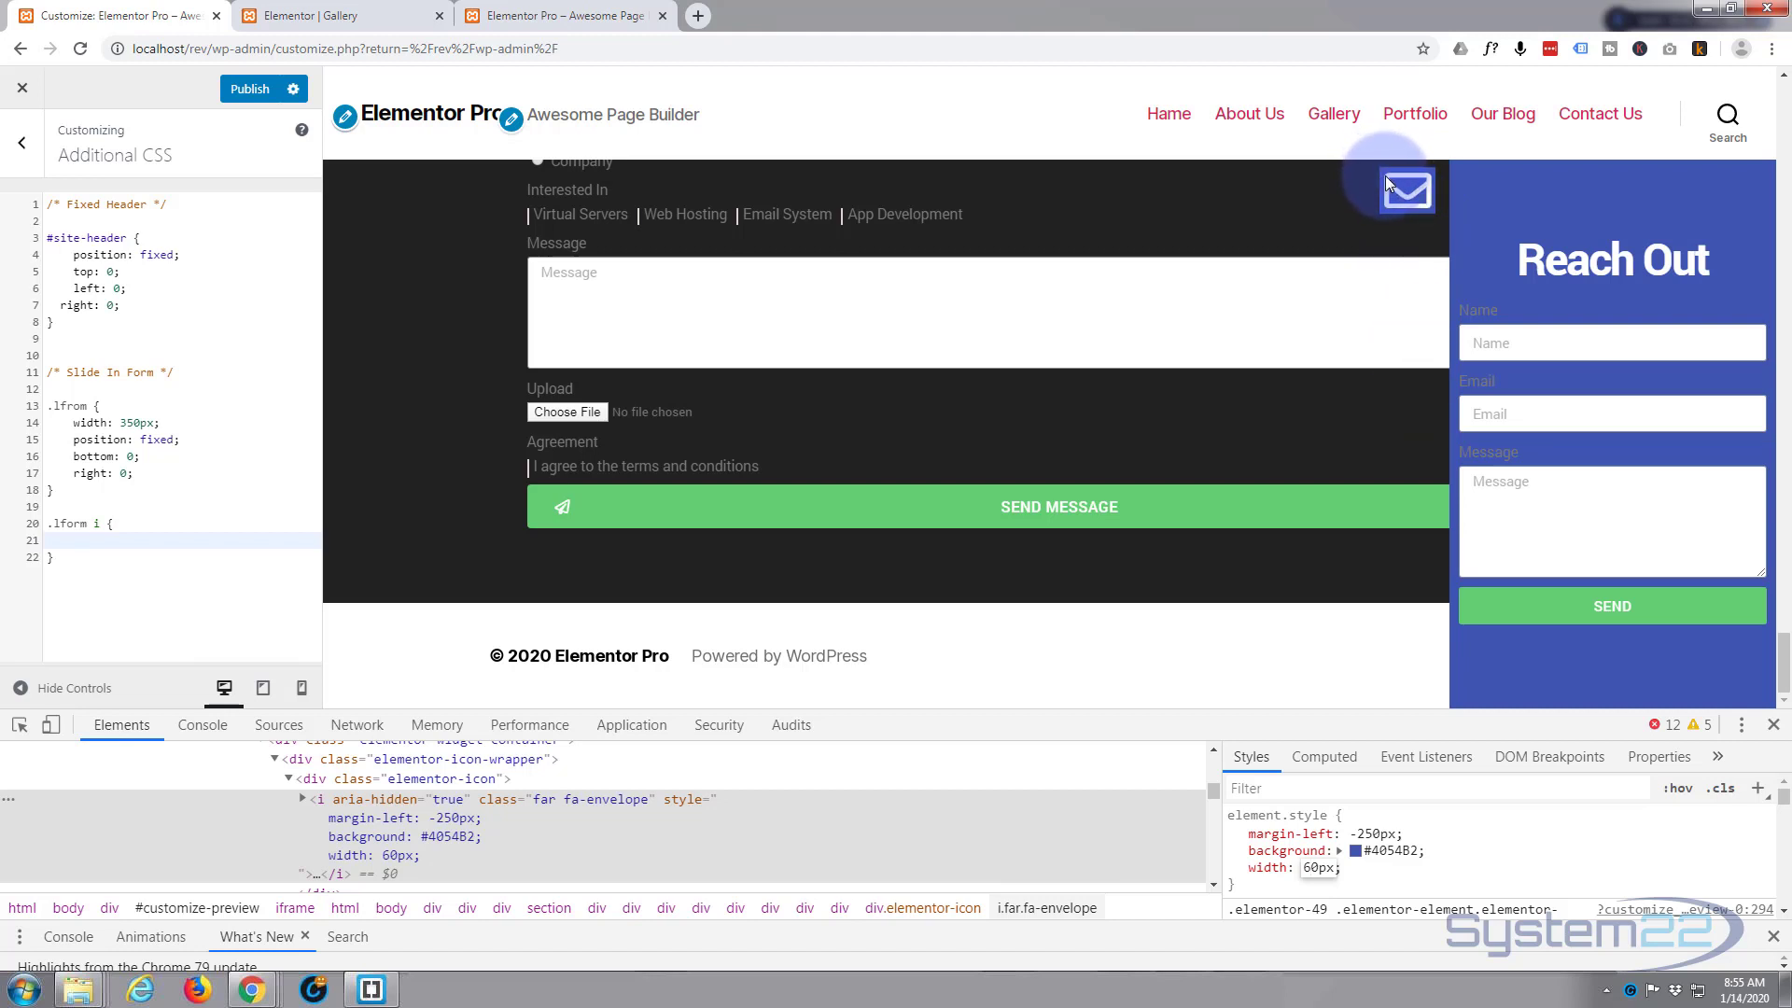
left_click(1337, 863)
left_click(1349, 867)
left_click(1349, 867)
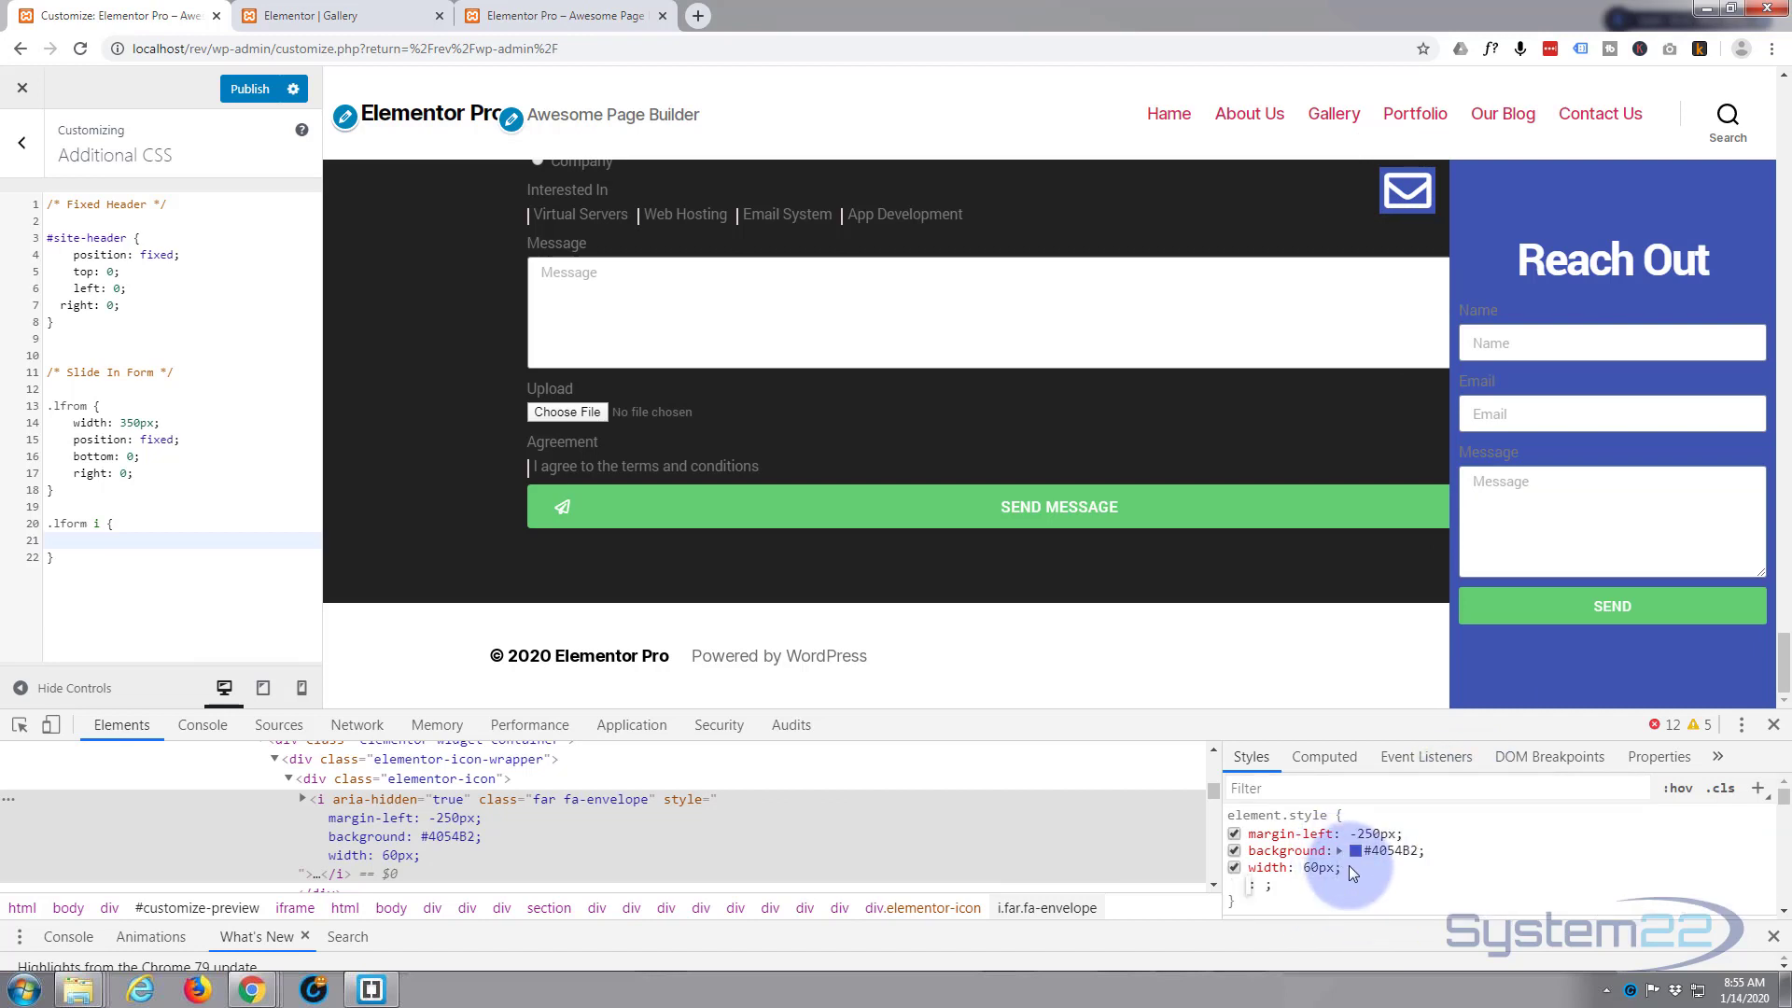
type("border")
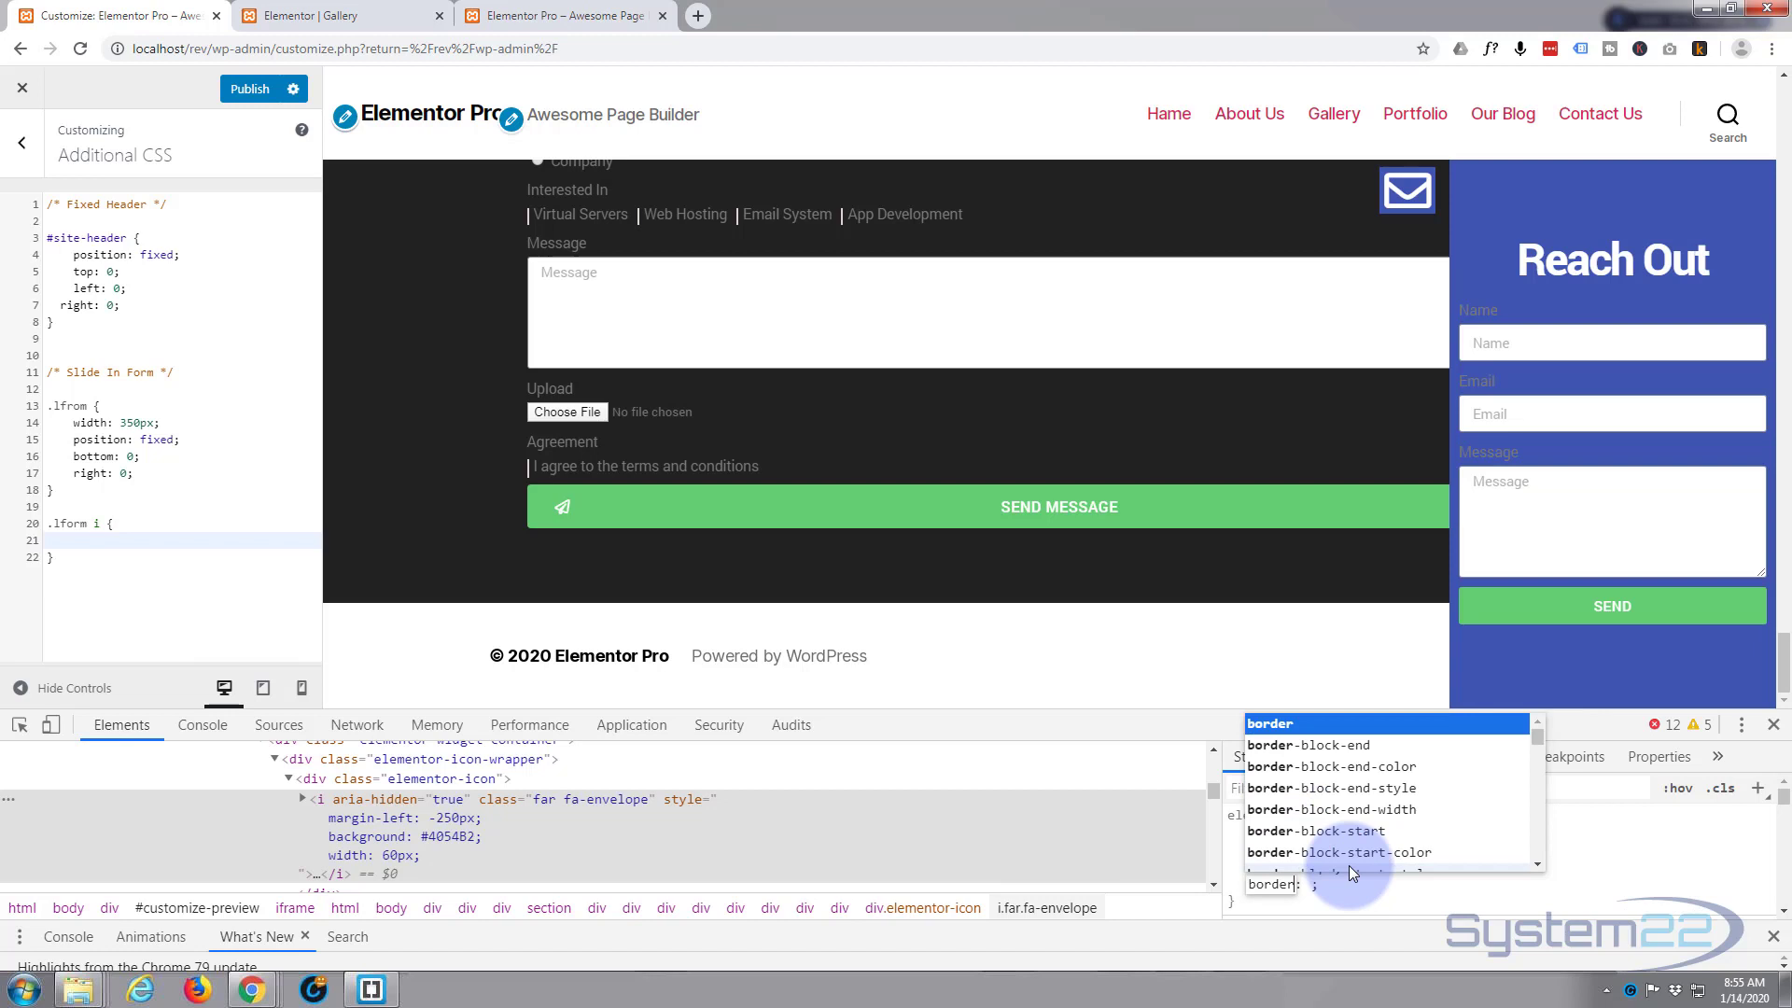
type("-radius: ")
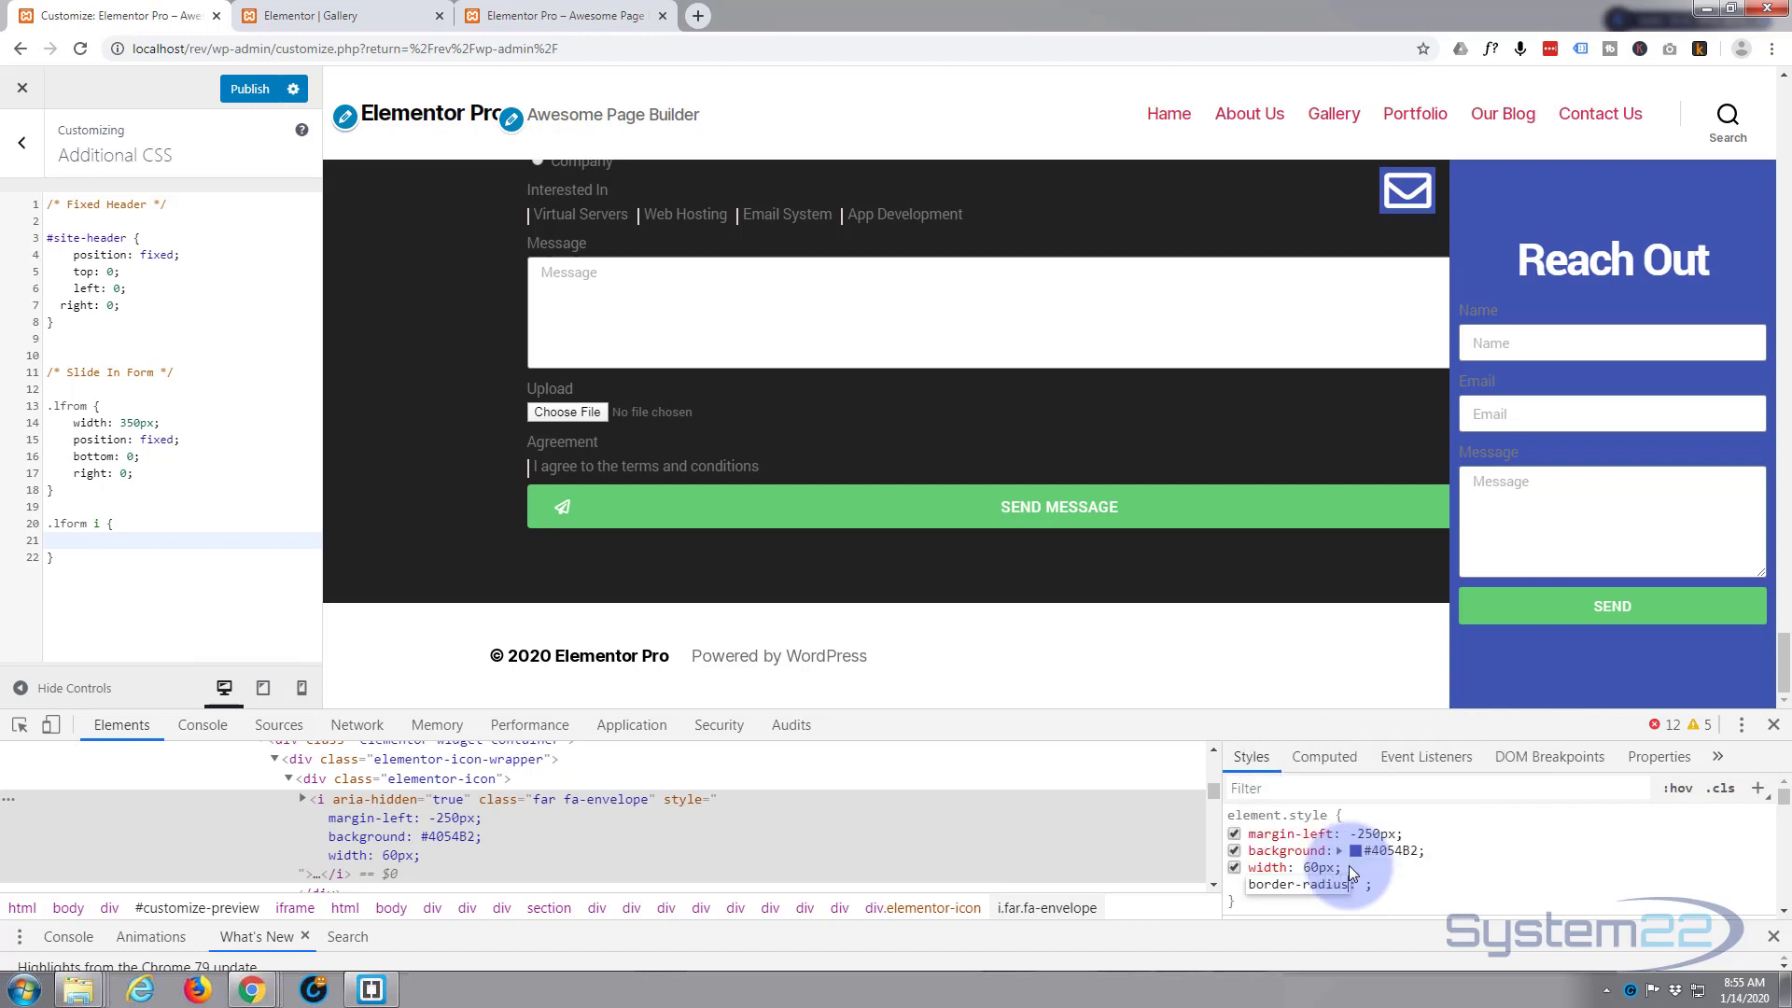
type("5px")
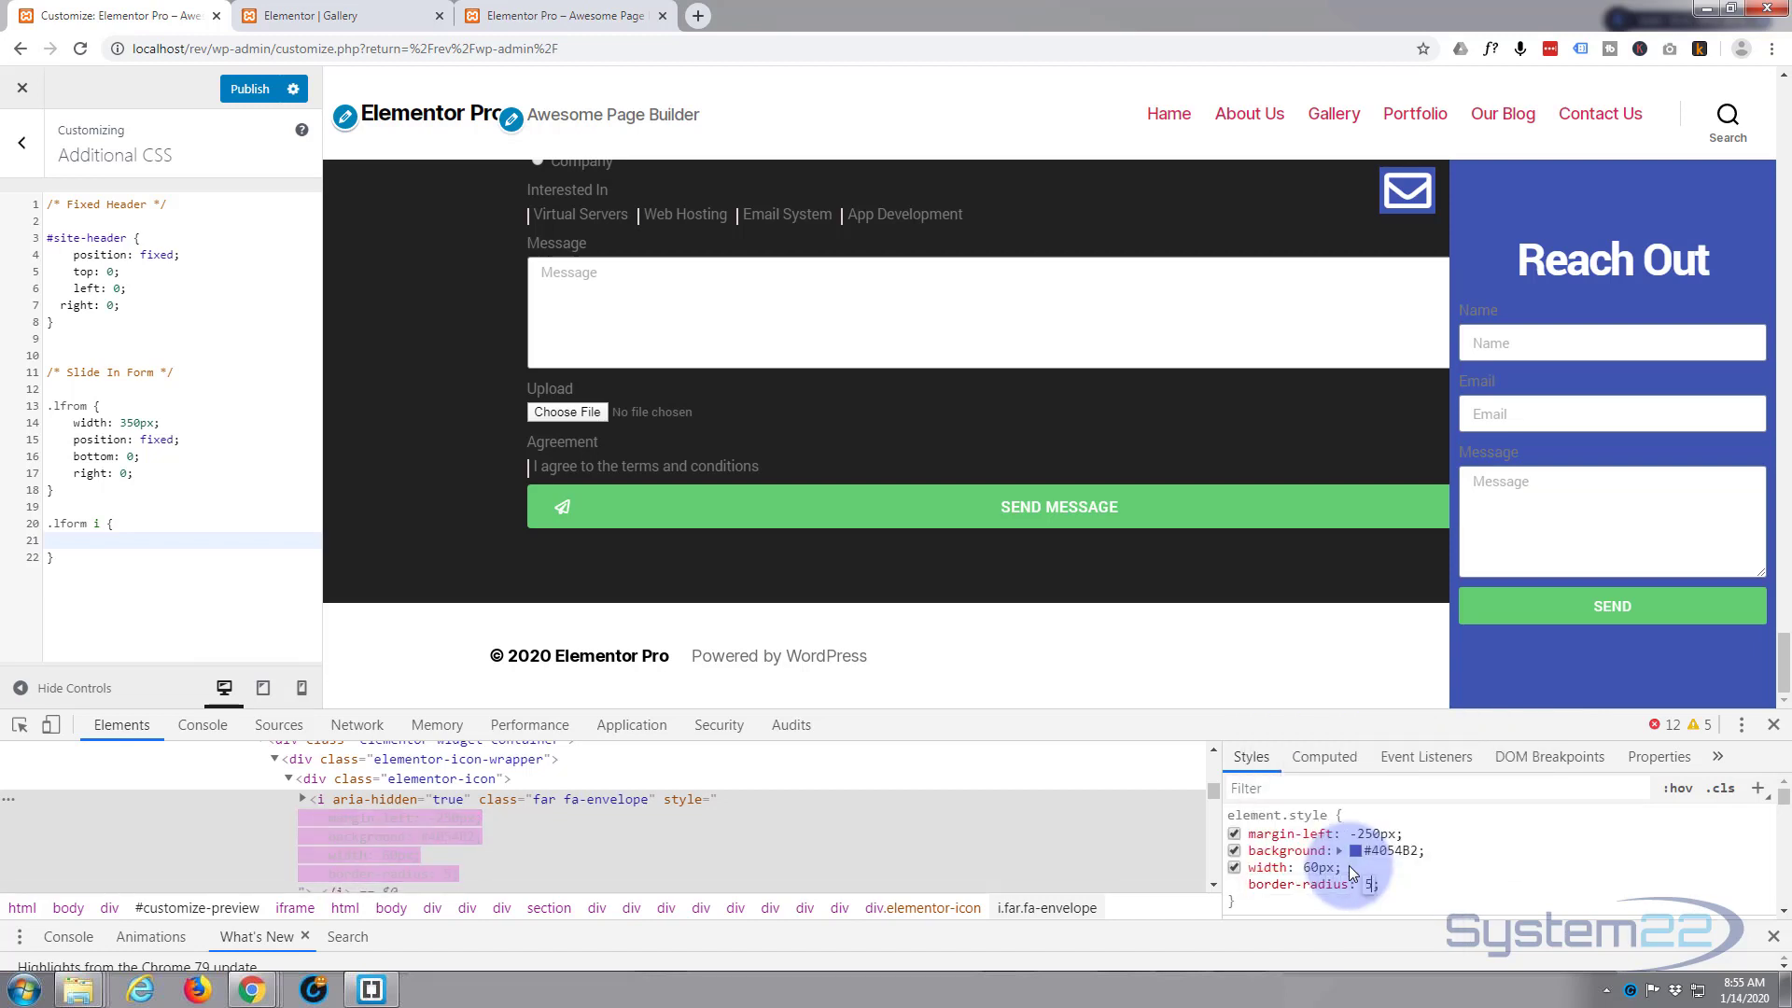
key("Return")
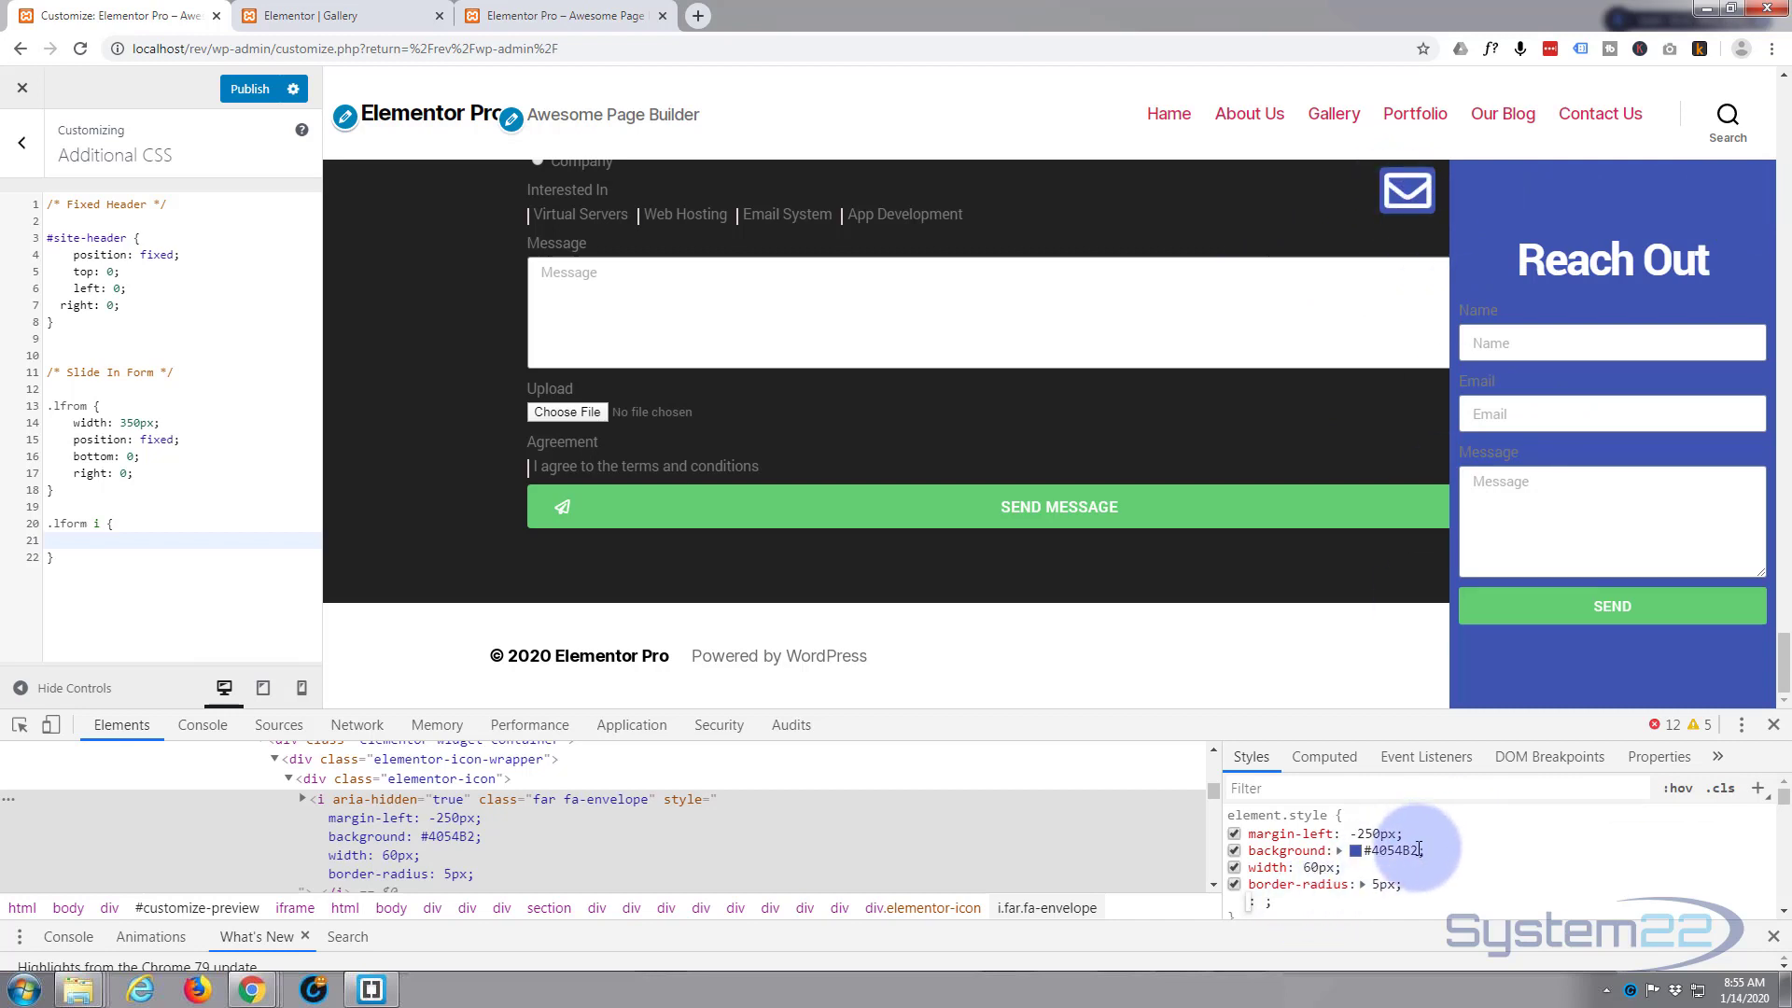
- Paste the icon's margin-left, background, width and border-radius declarations into '.lform i' and publish
left_click_drag(1409, 887, 1248, 845)
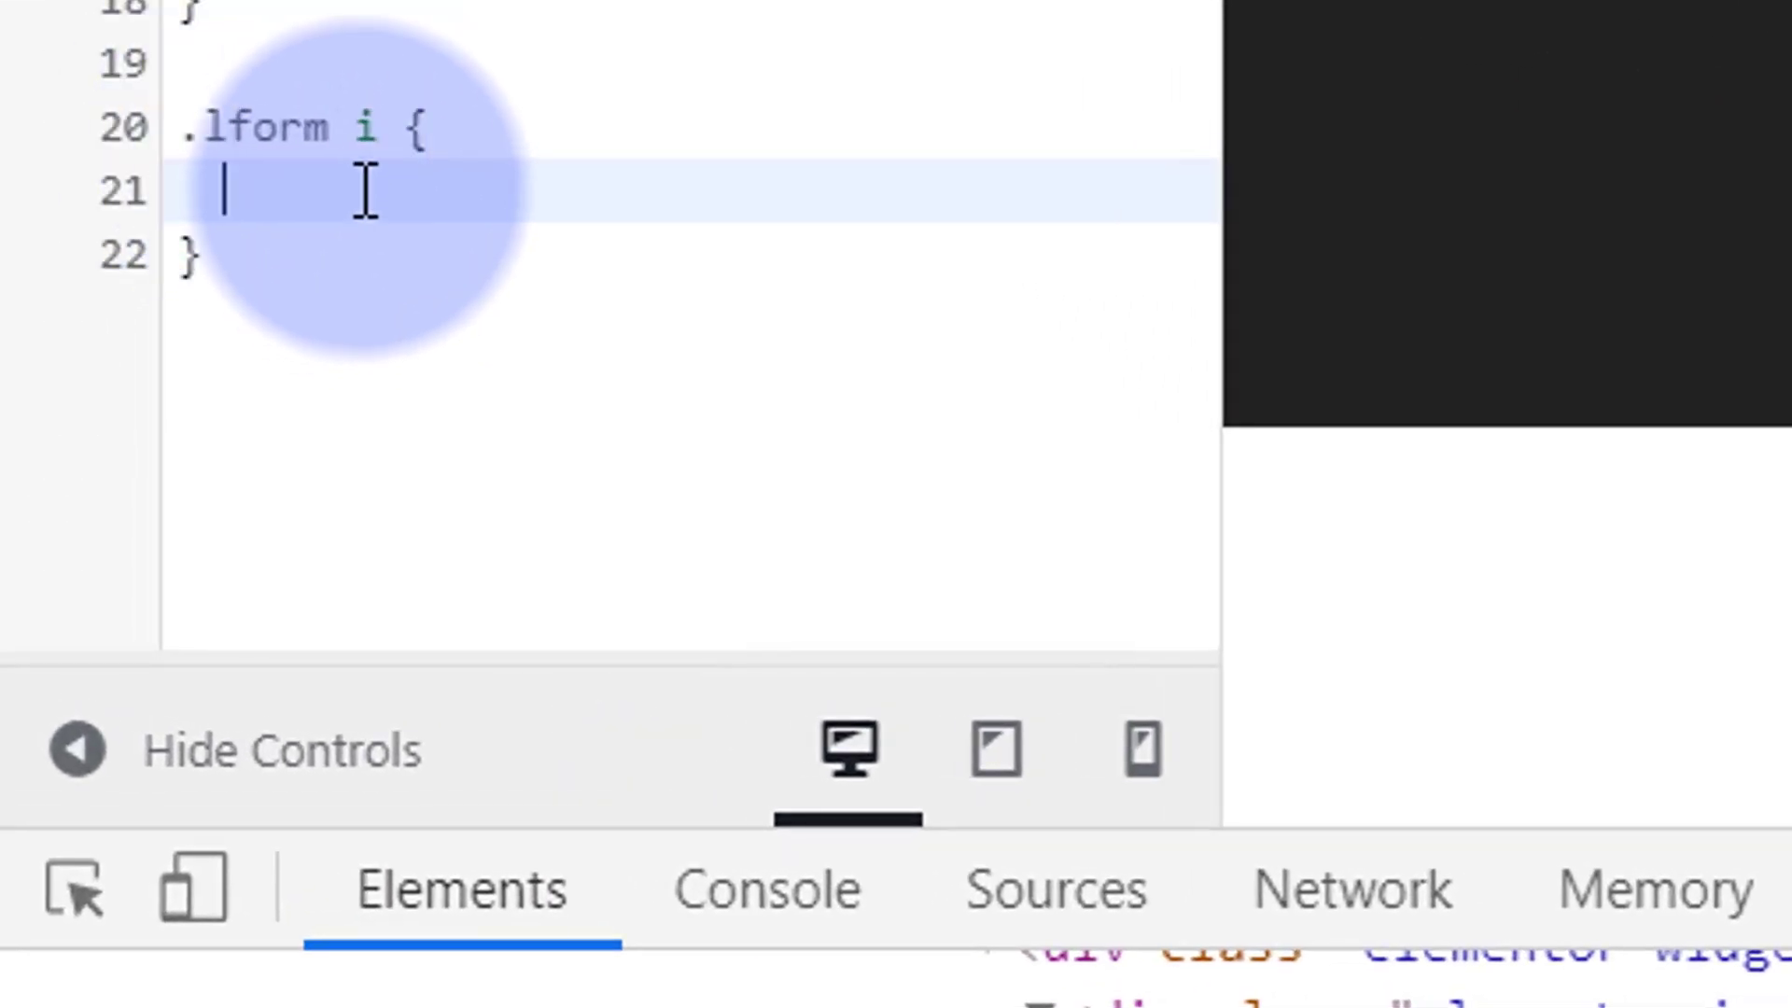
type("margin-left: -250px;     background: #4054B2;     width: 60px;     border-radius: 5px;")
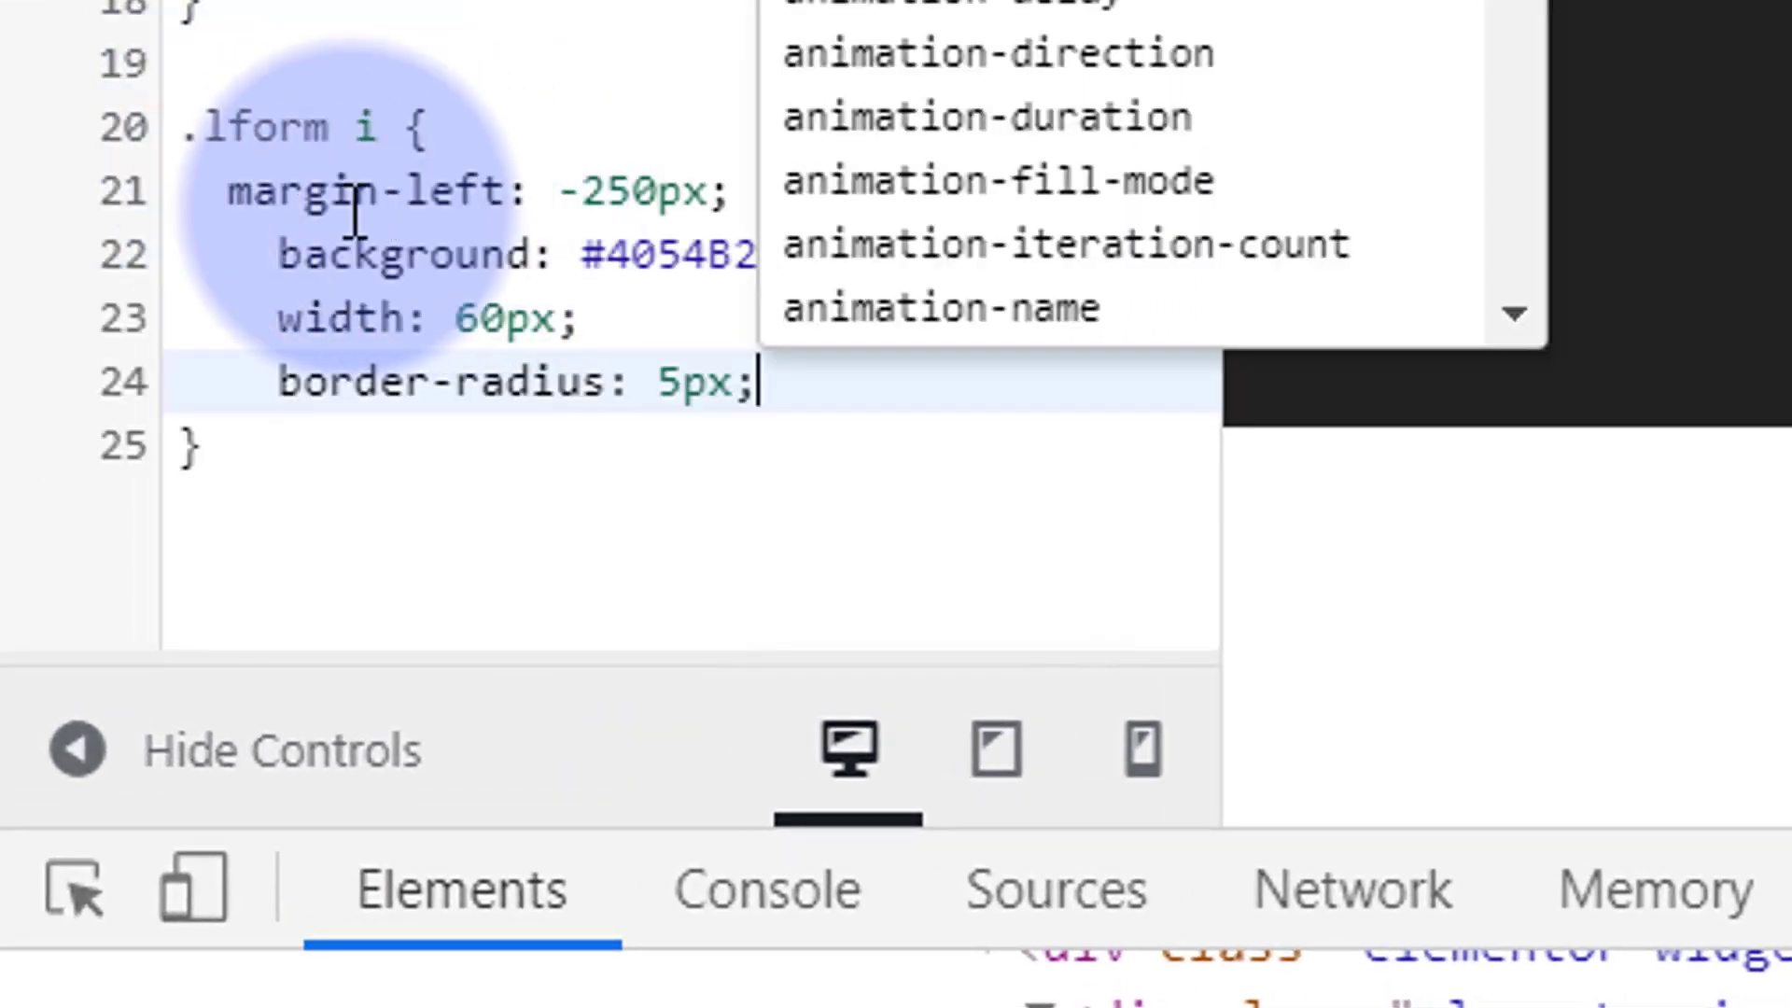
left_click(224, 191)
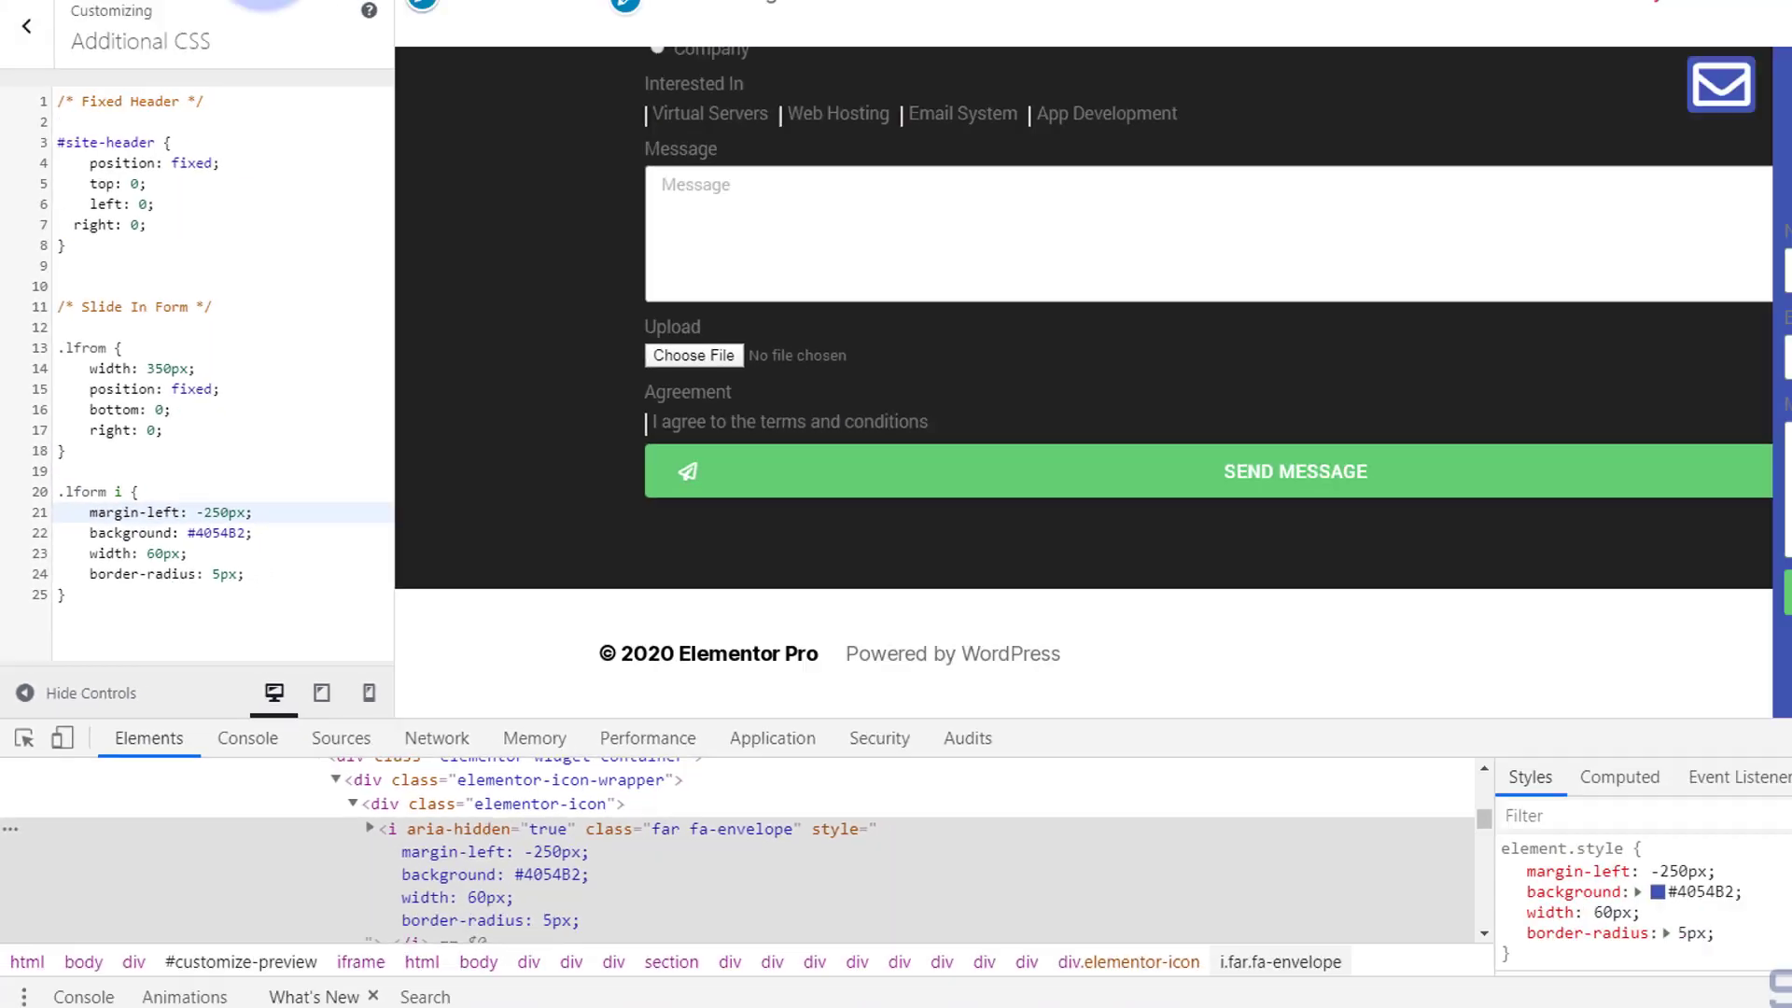
left_click(264, 88)
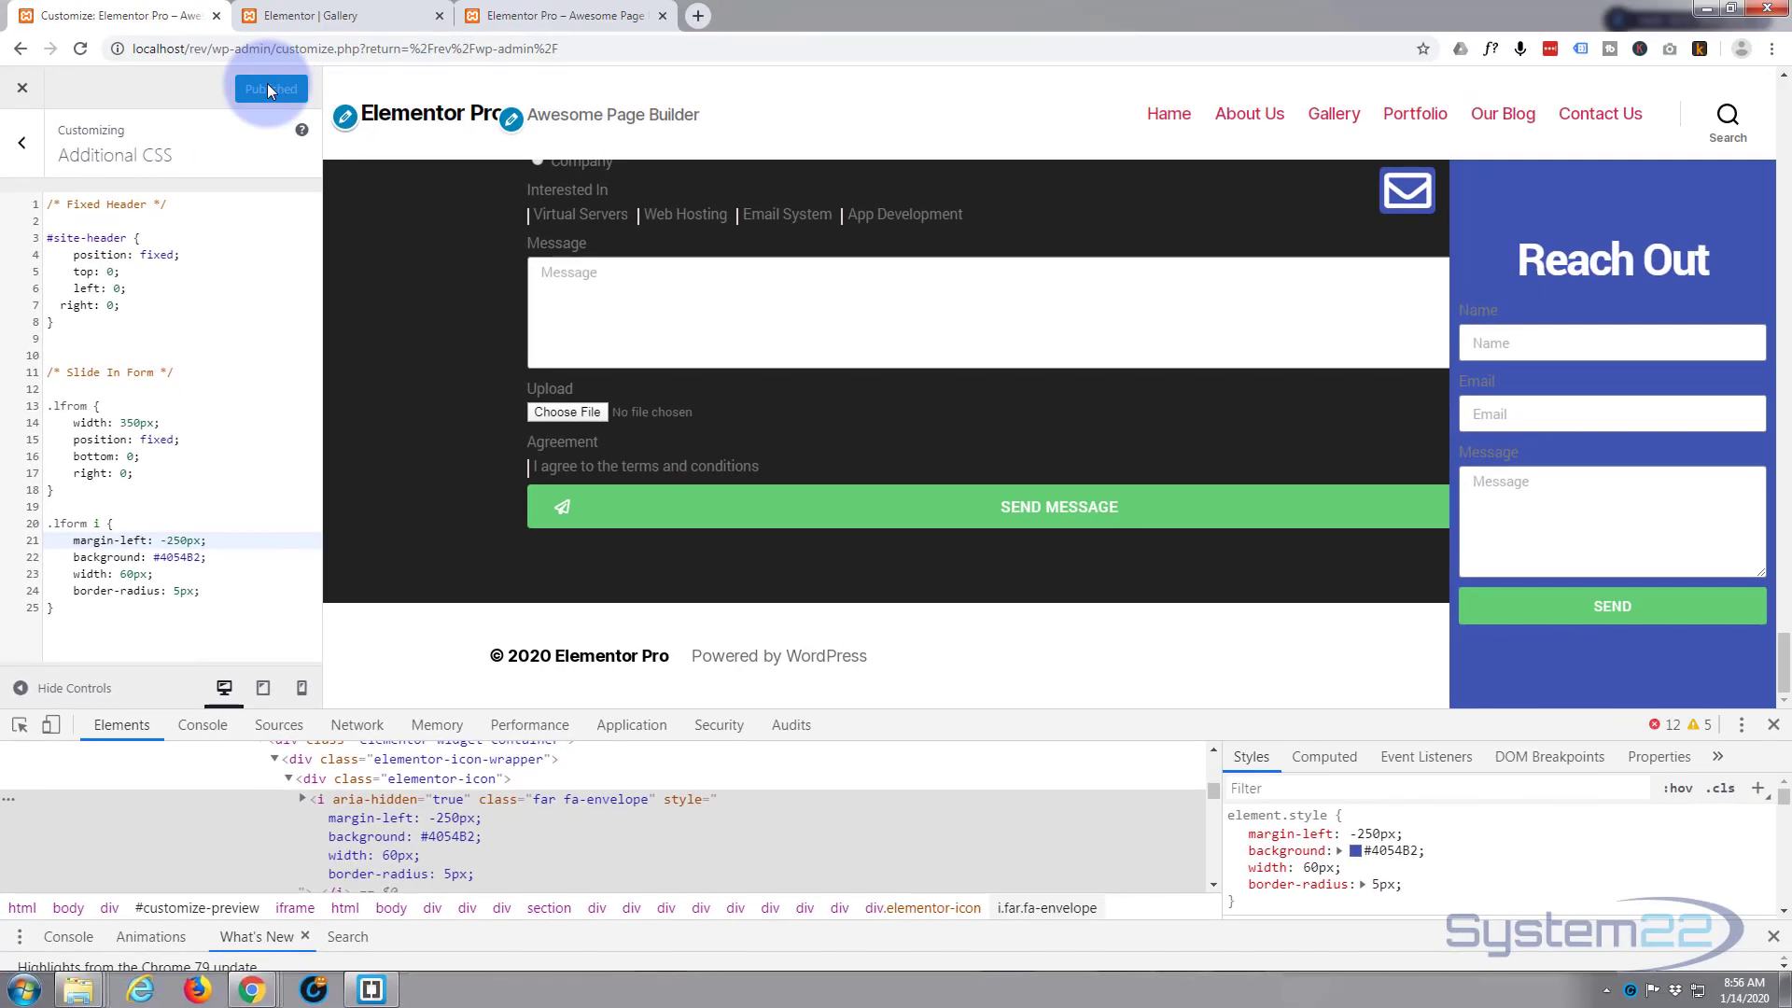
left_click(322, 17)
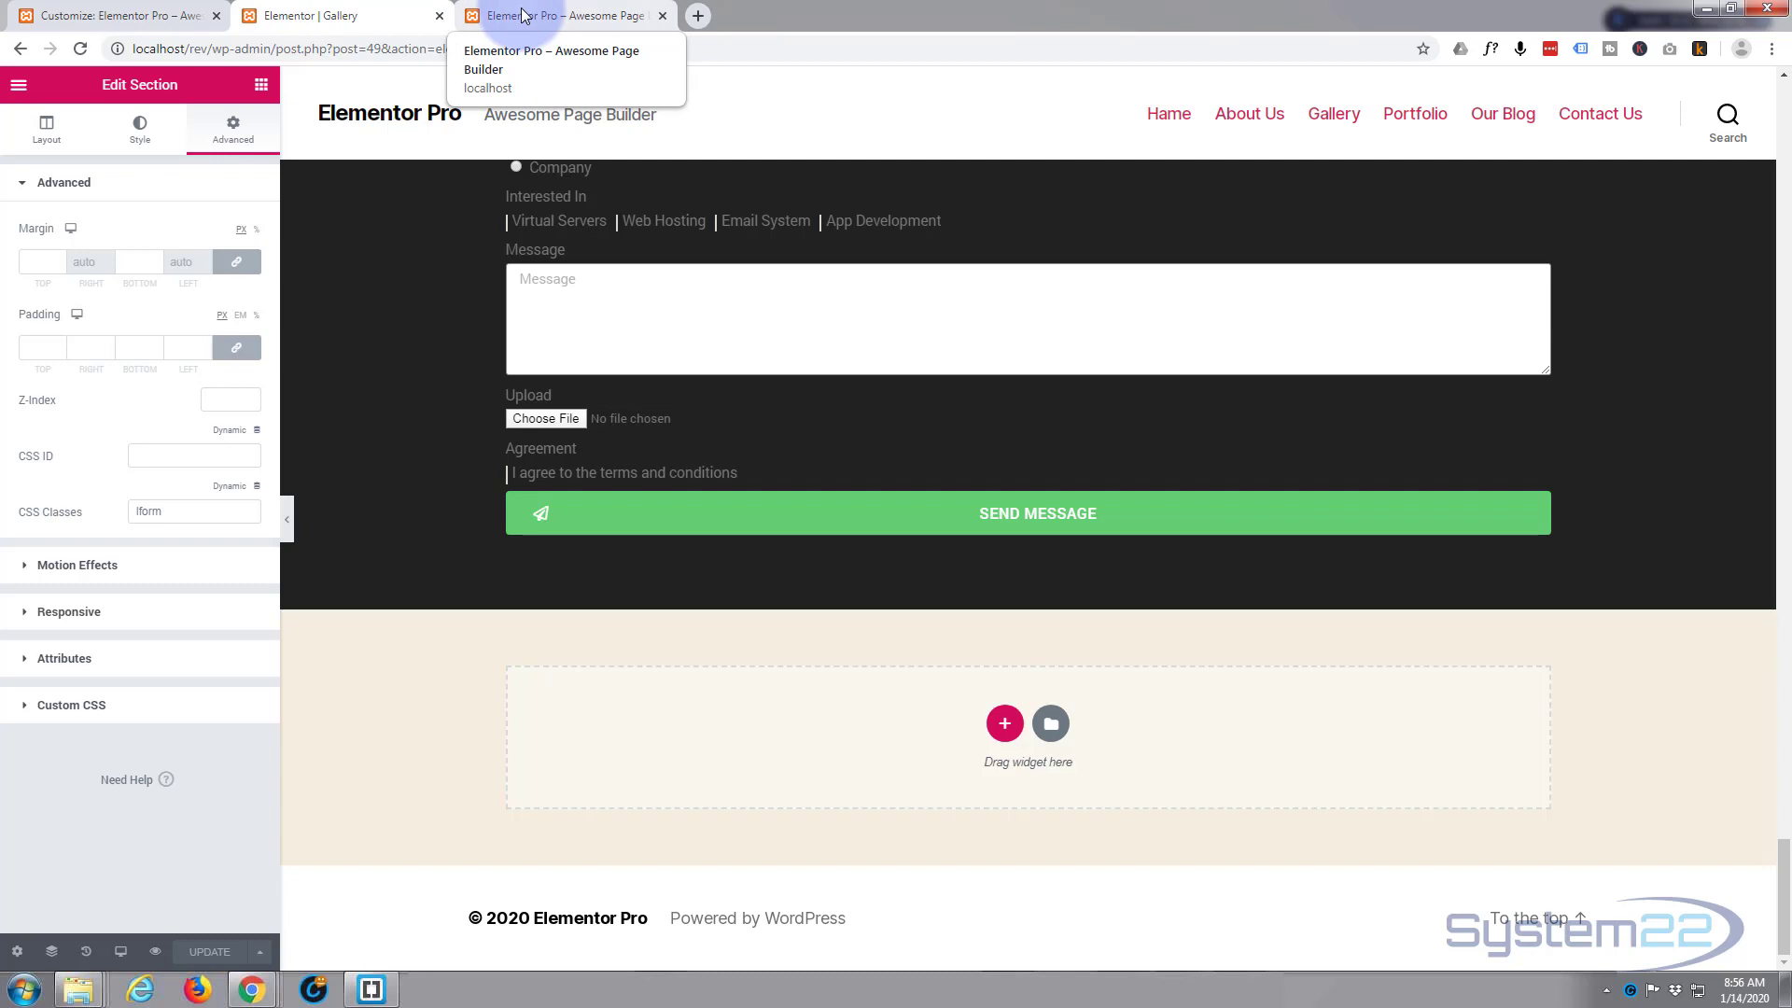
scroll(930, 660, "up", 6)
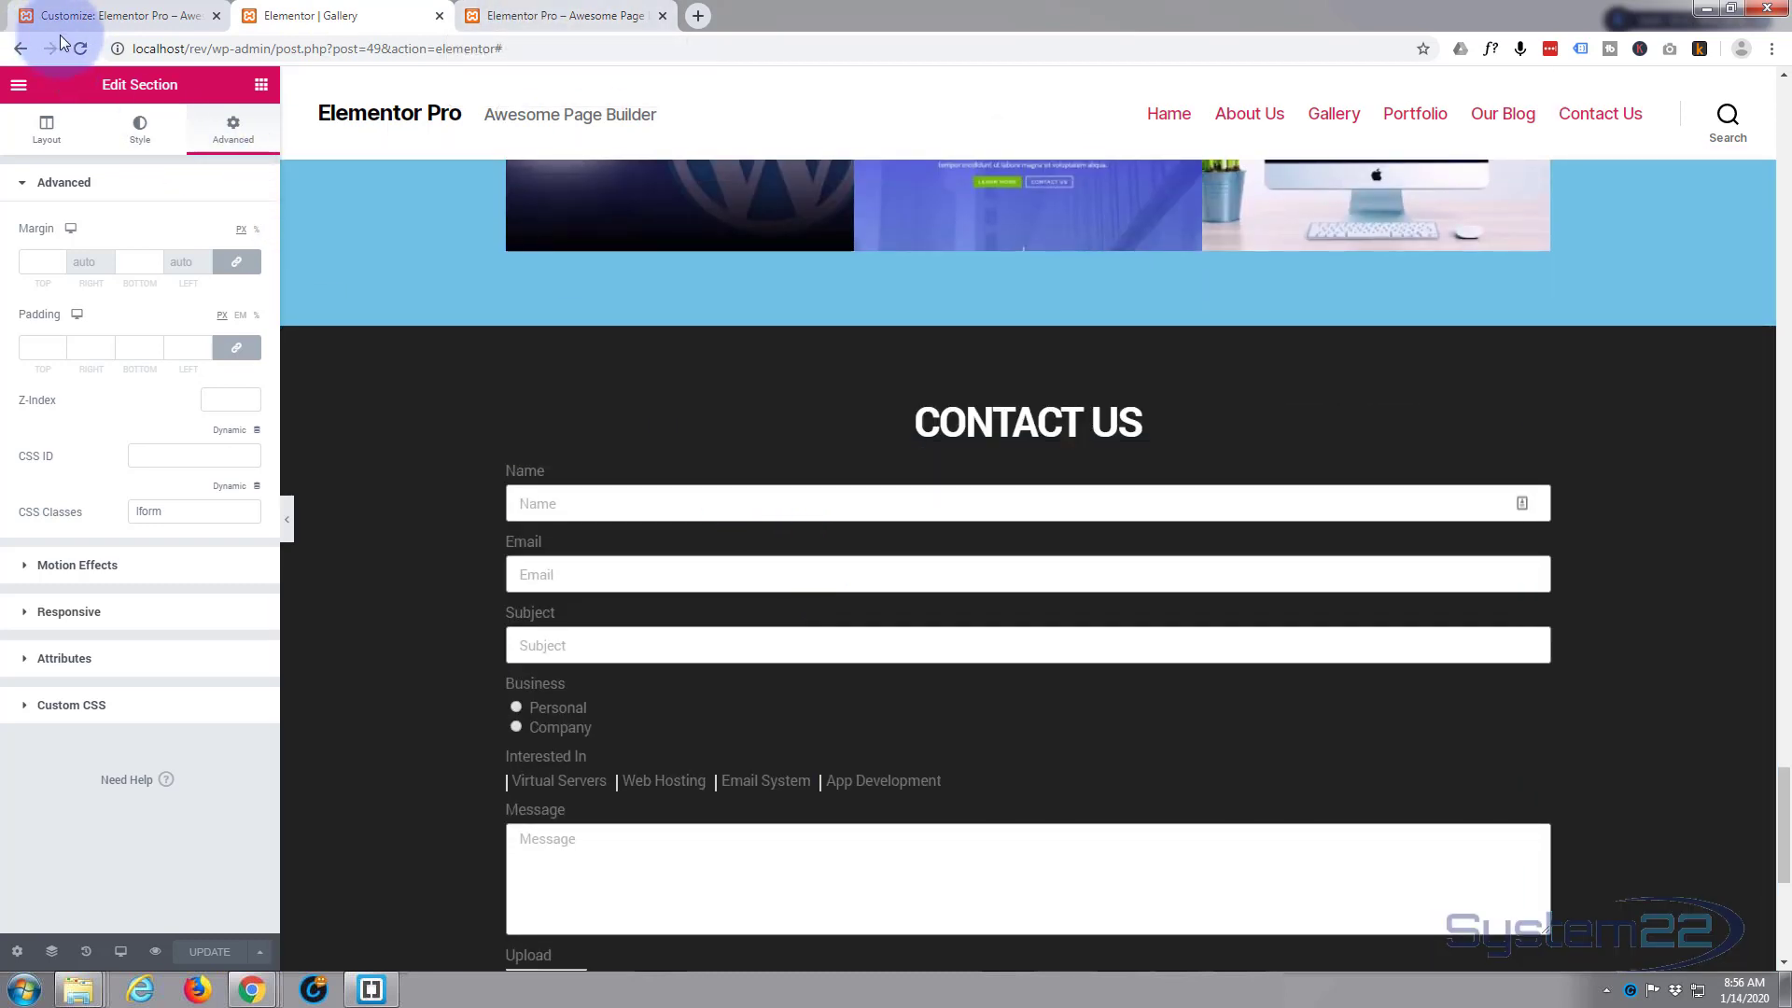
left_click(80, 49)
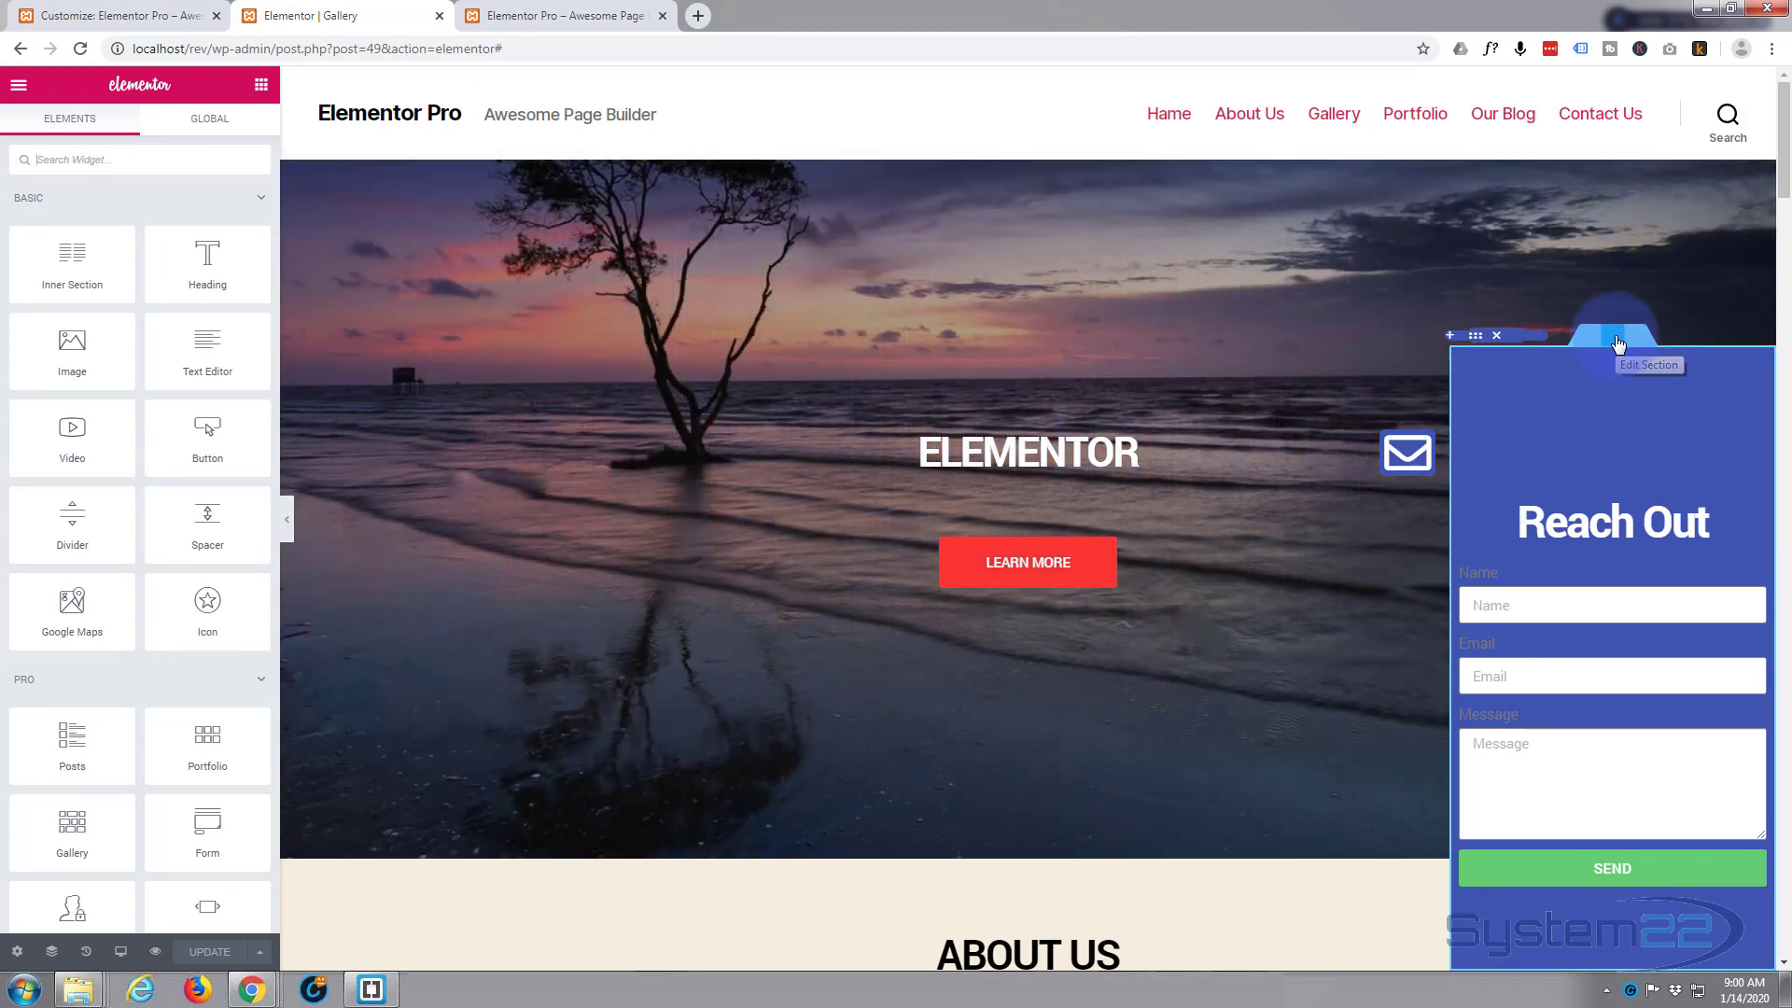
left_click(1618, 339)
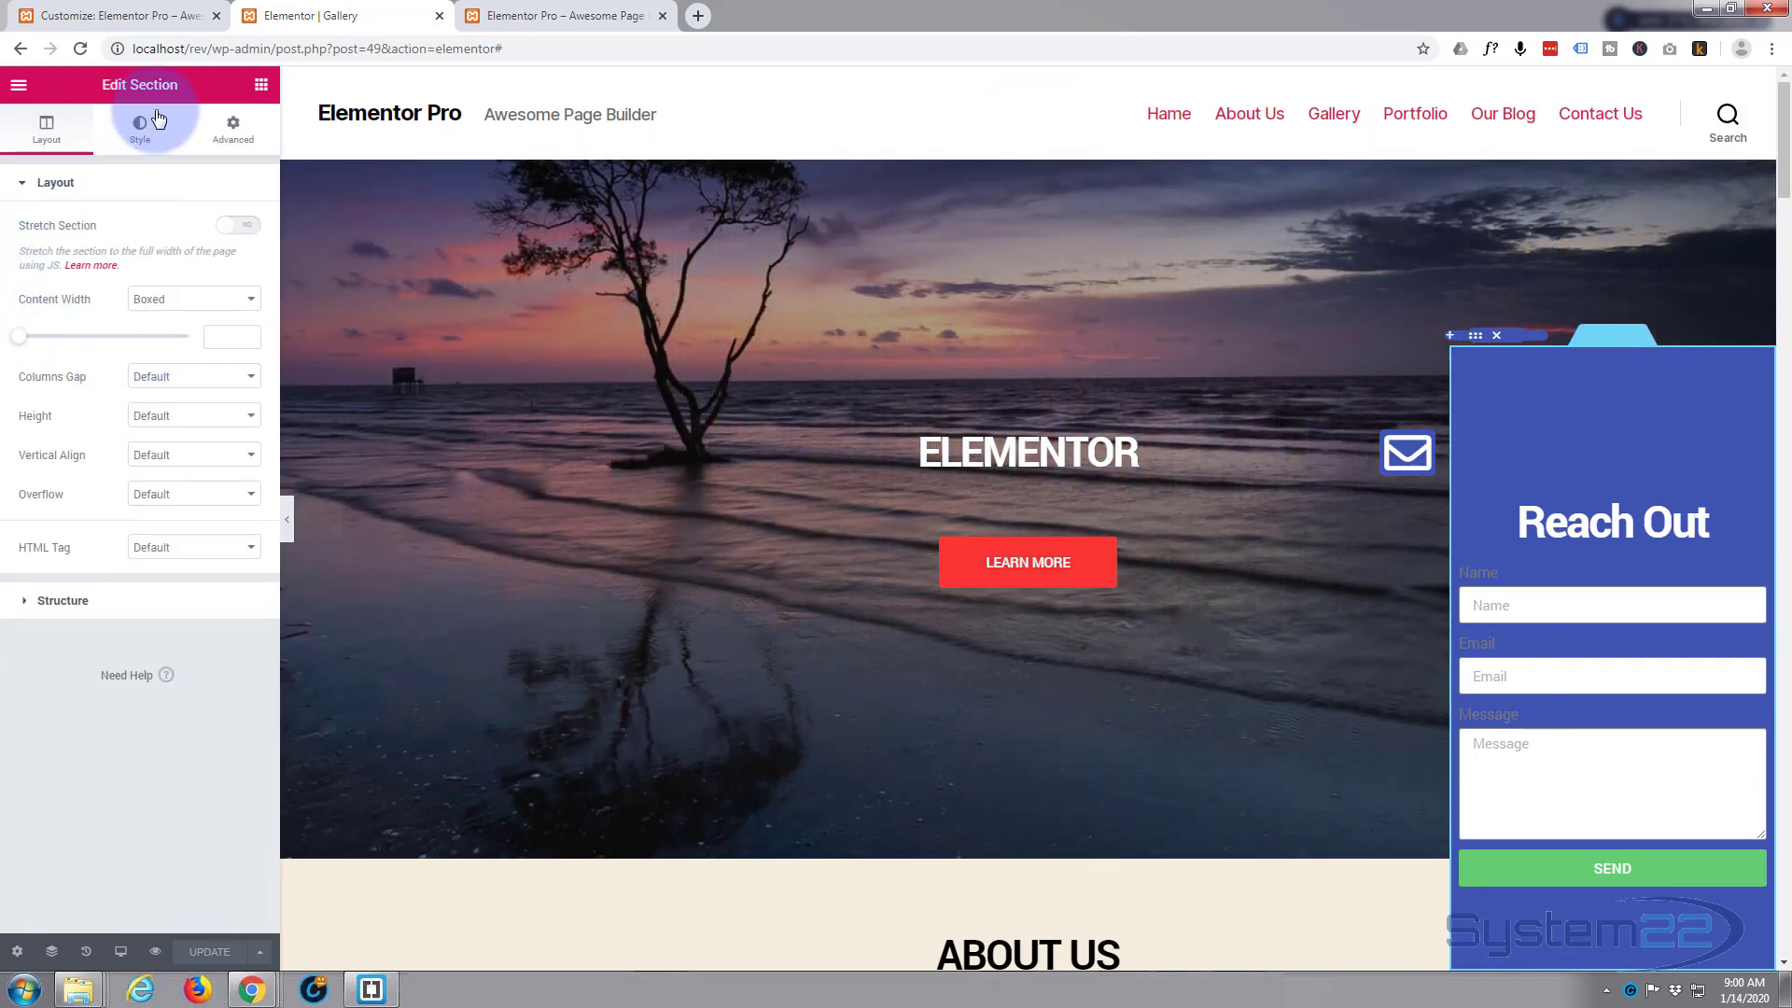
left_click(235, 125)
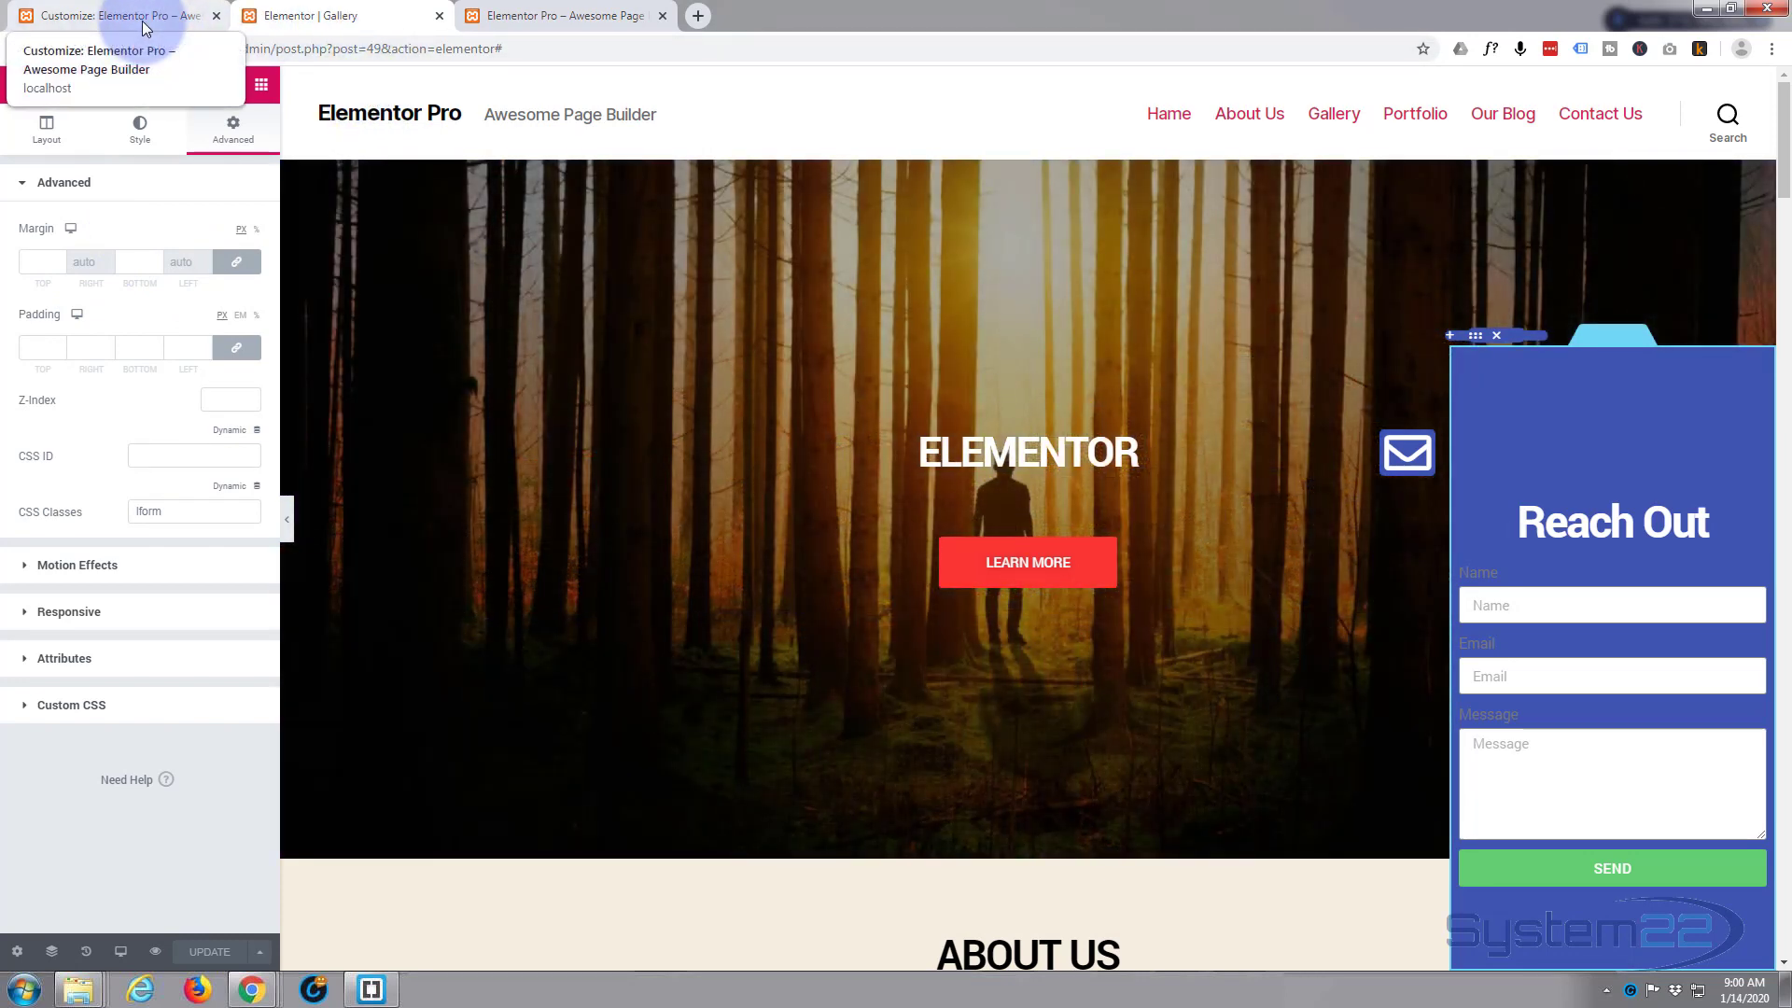
left_click(145, 28)
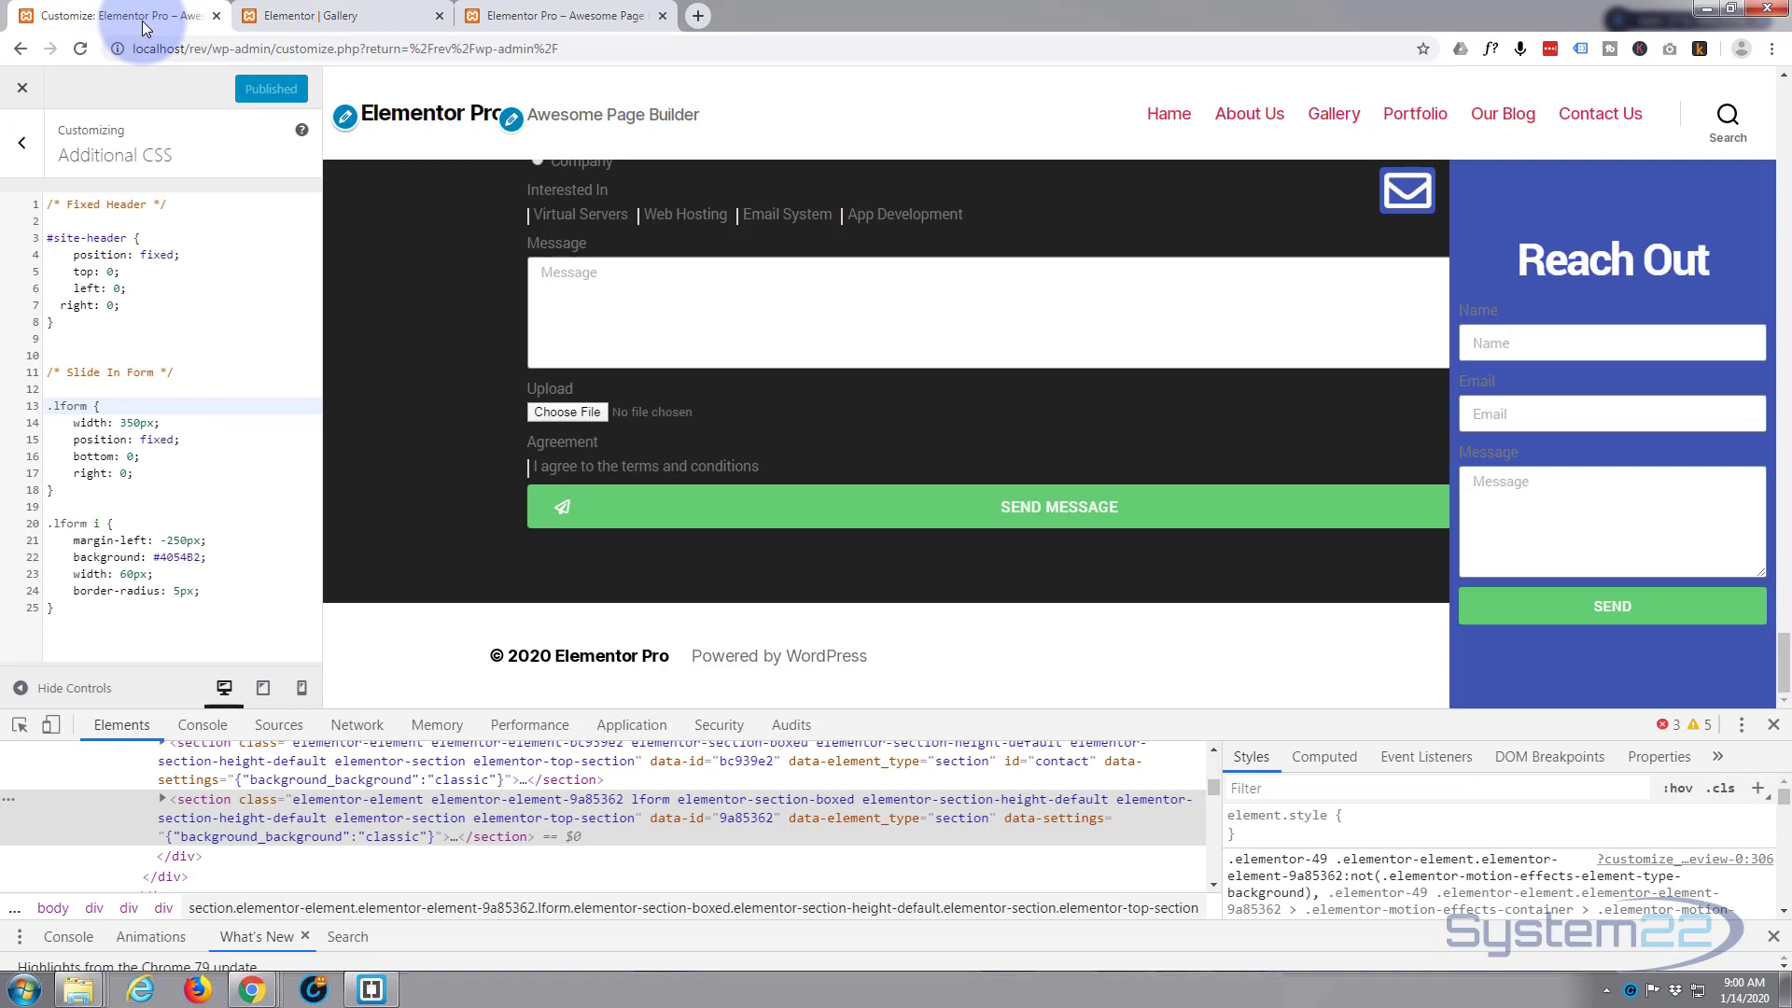
- Add 'margin-right:-350px;' to the .lform rule and scroll the preview to check the envelope tab
left_click(104, 405)
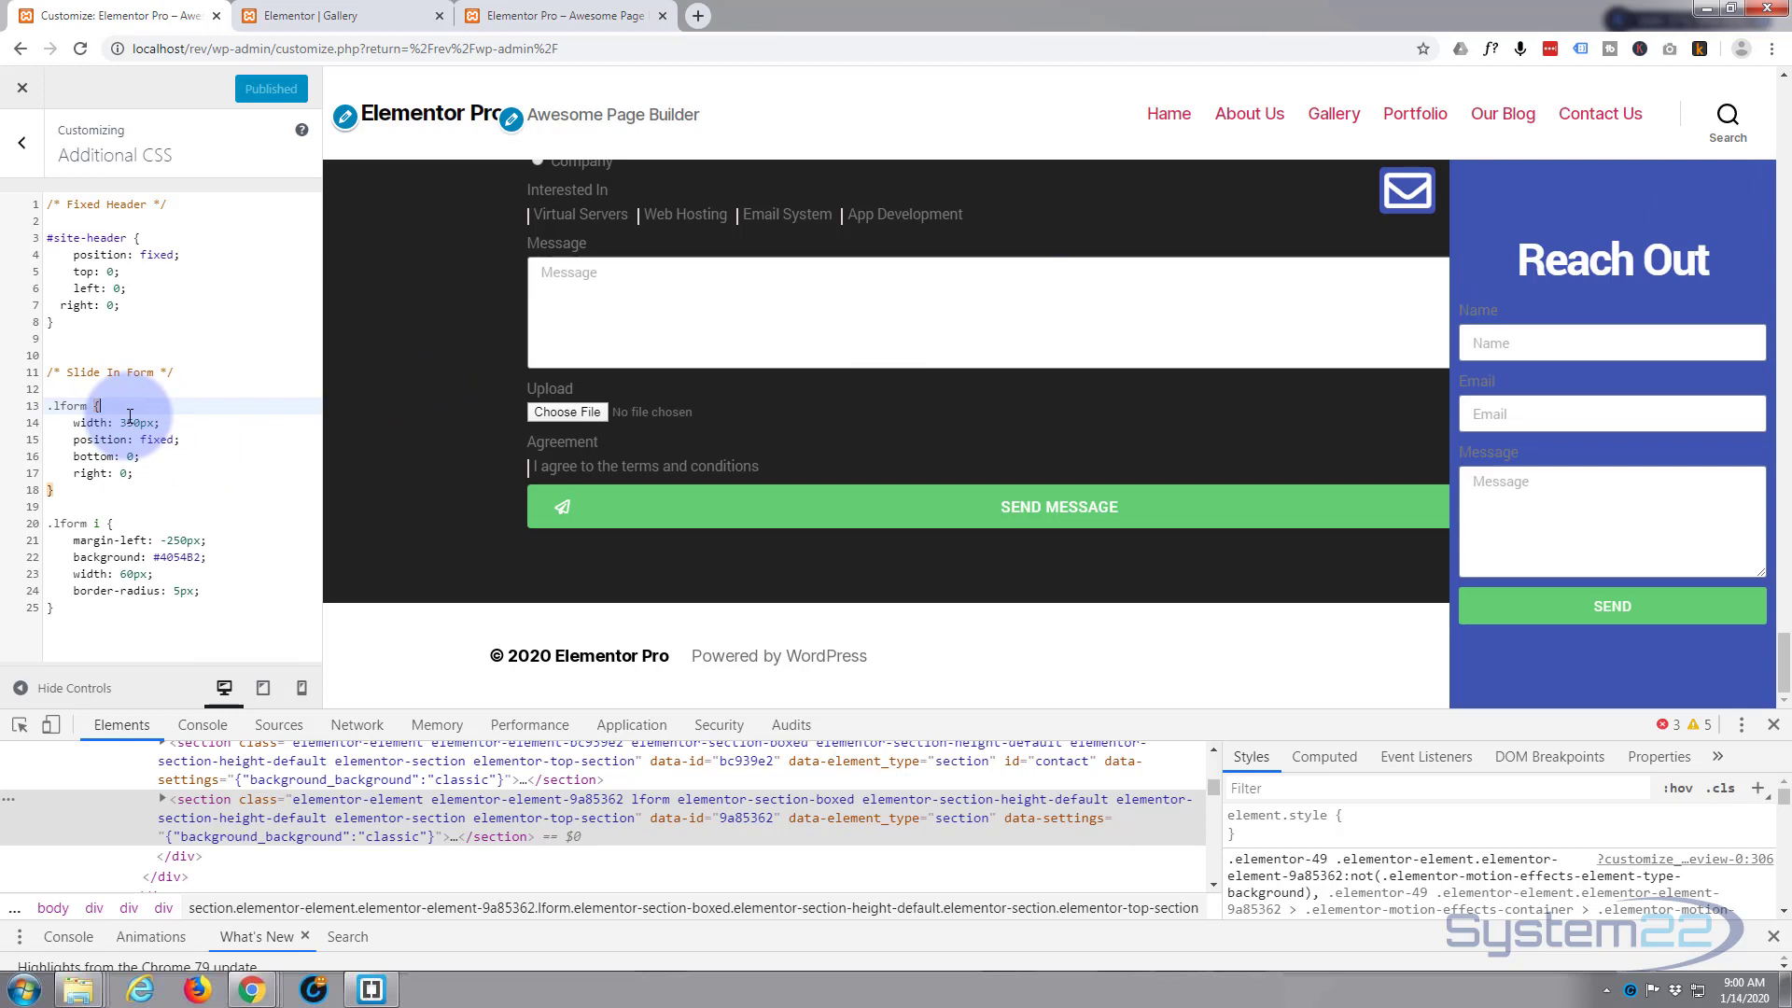
key("Return")
type("m")
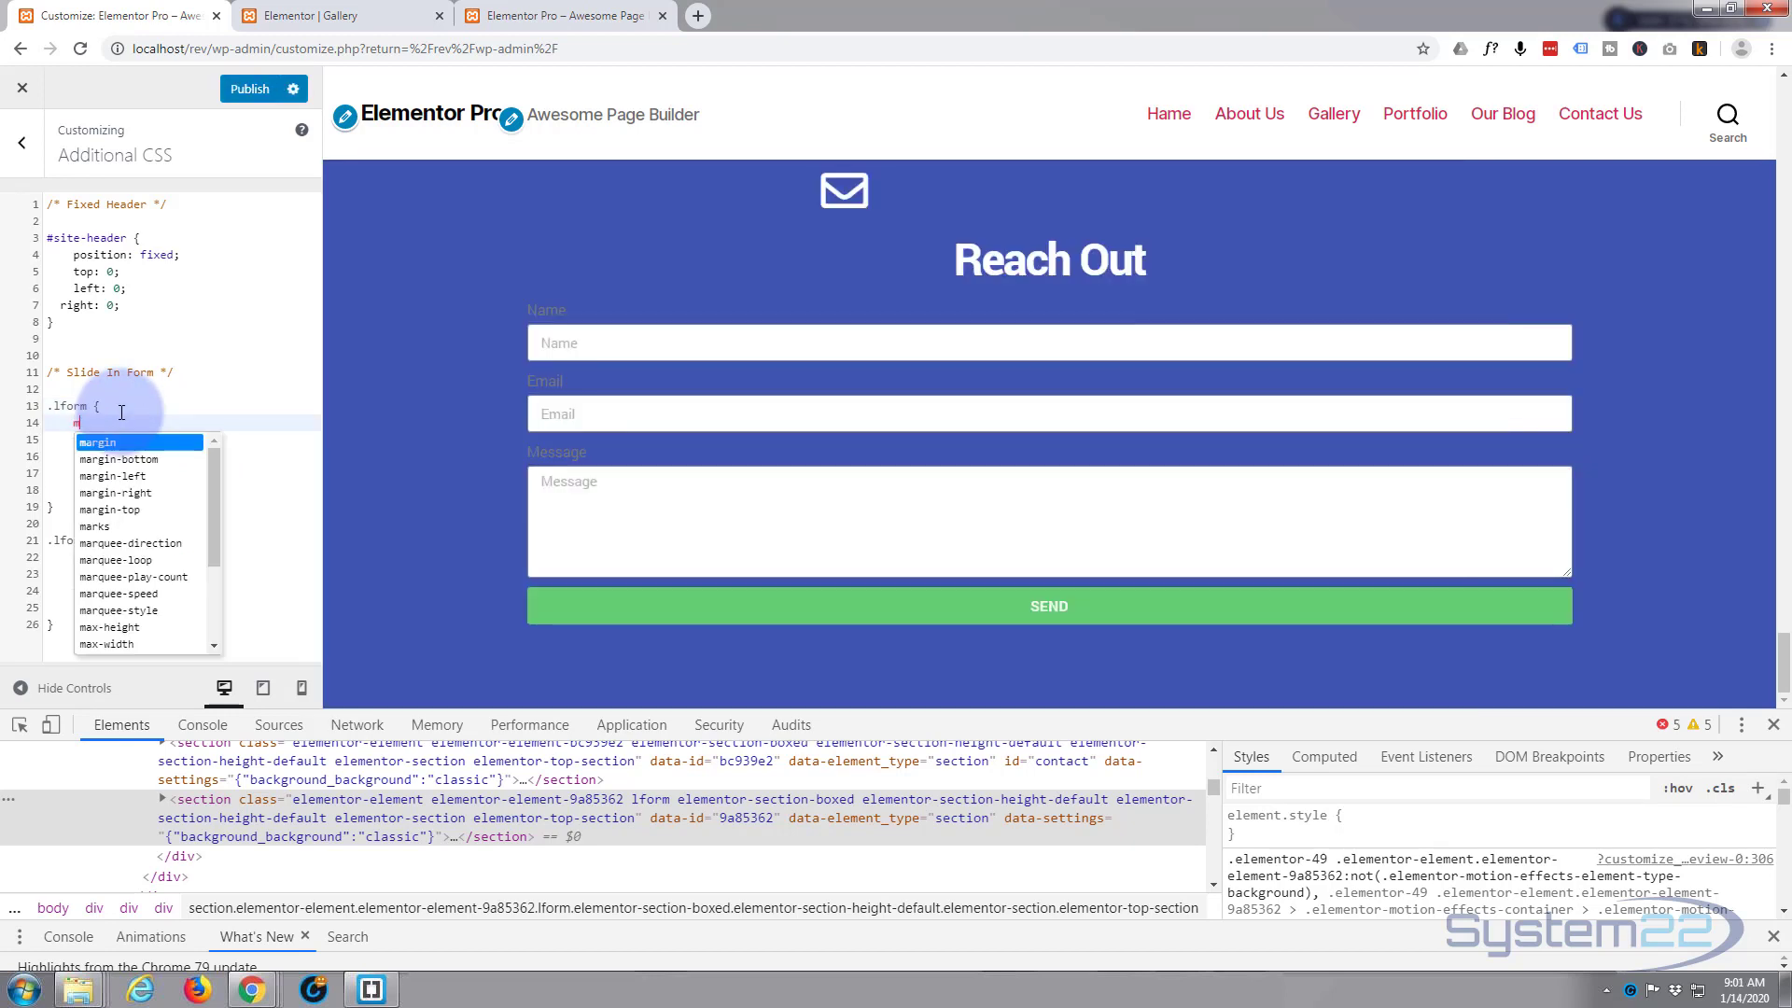
type("argin-")
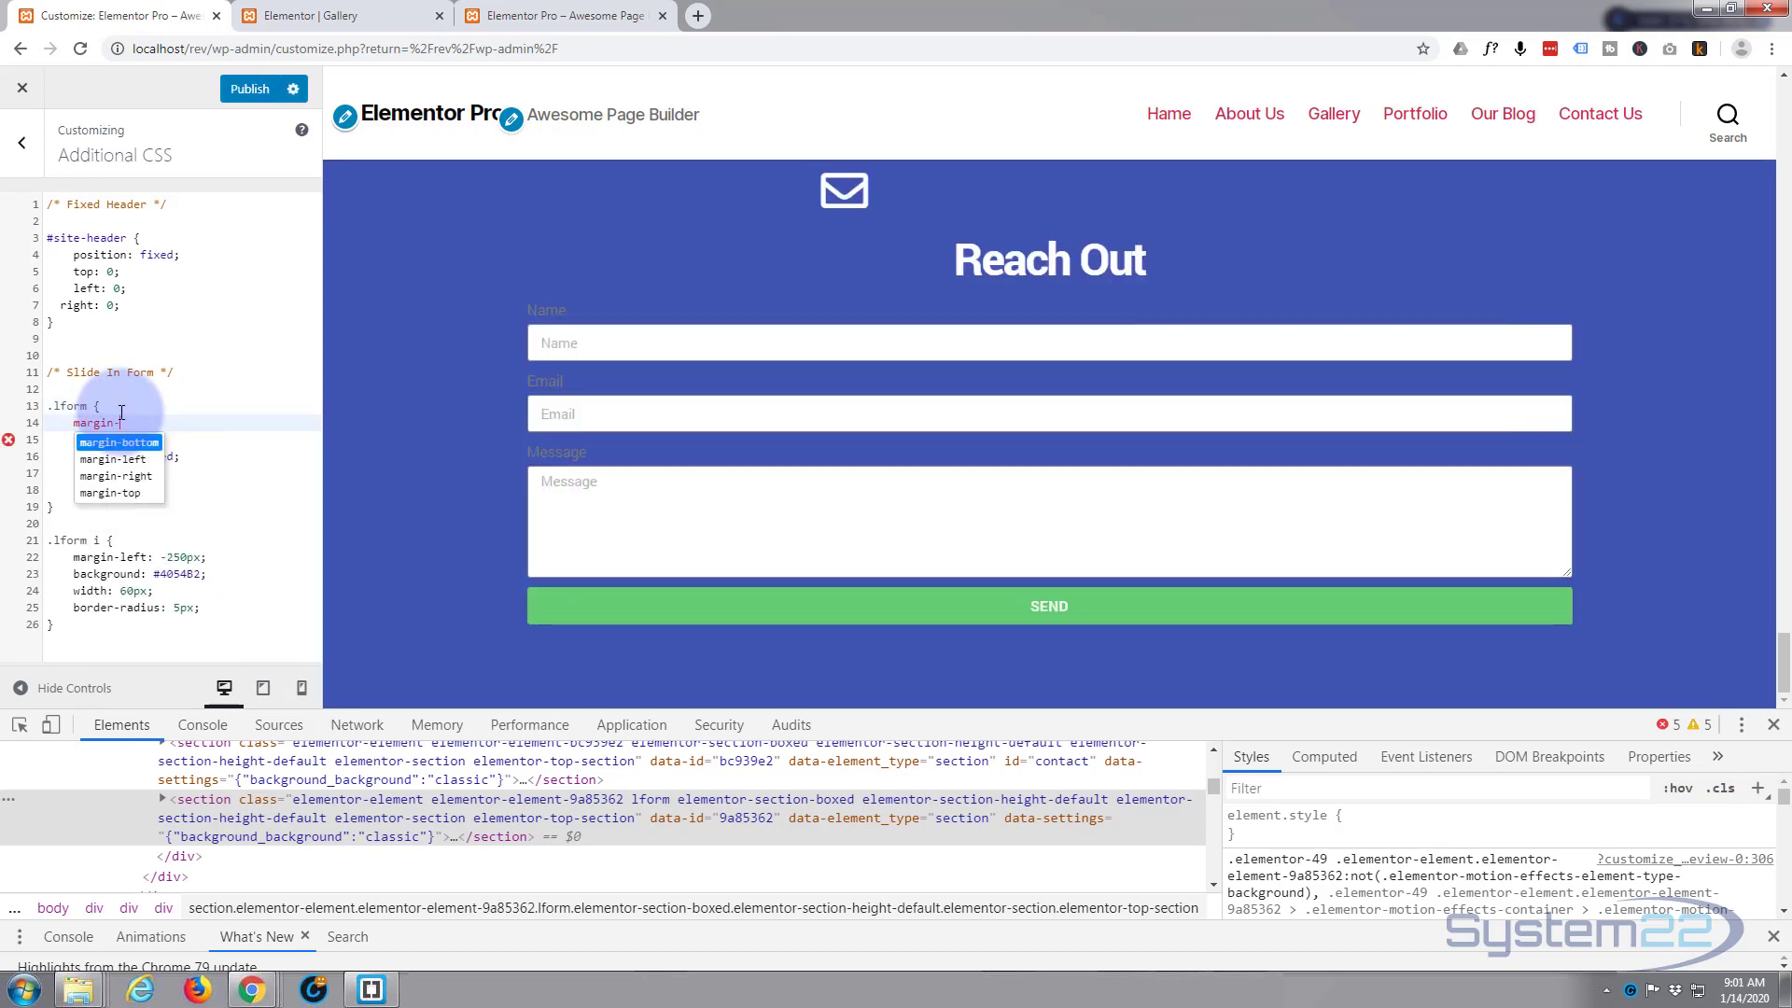
type("right")
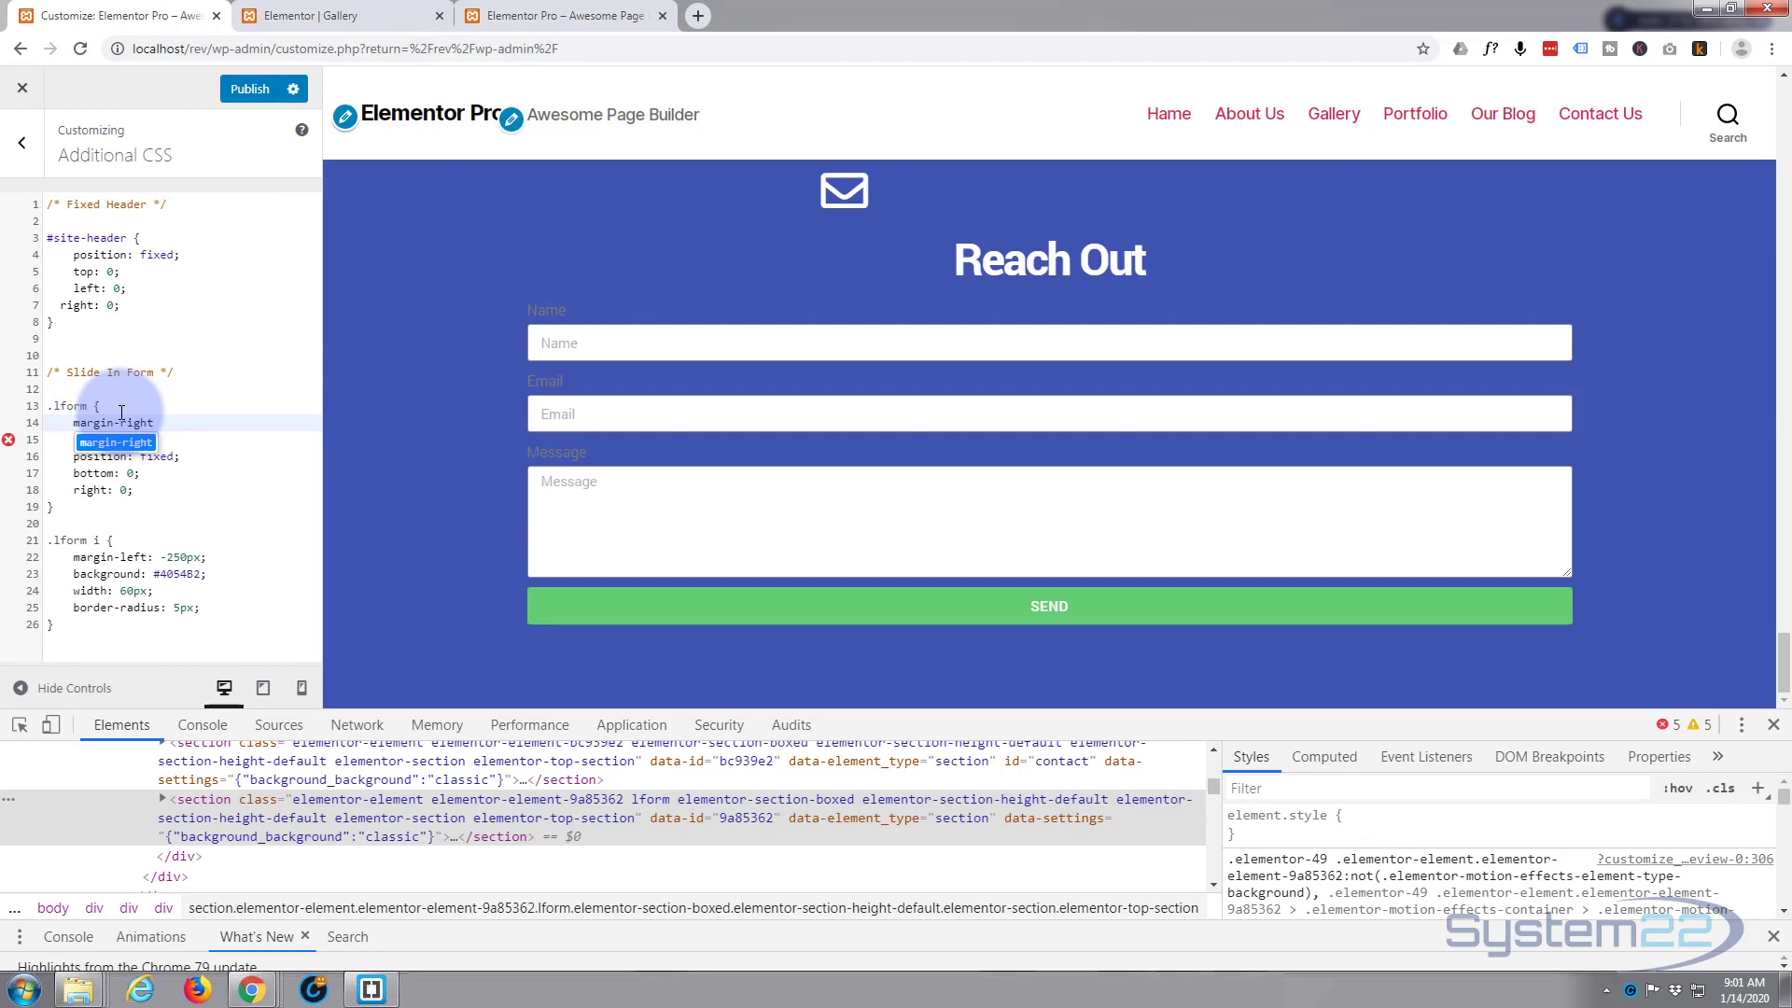
type(":-35")
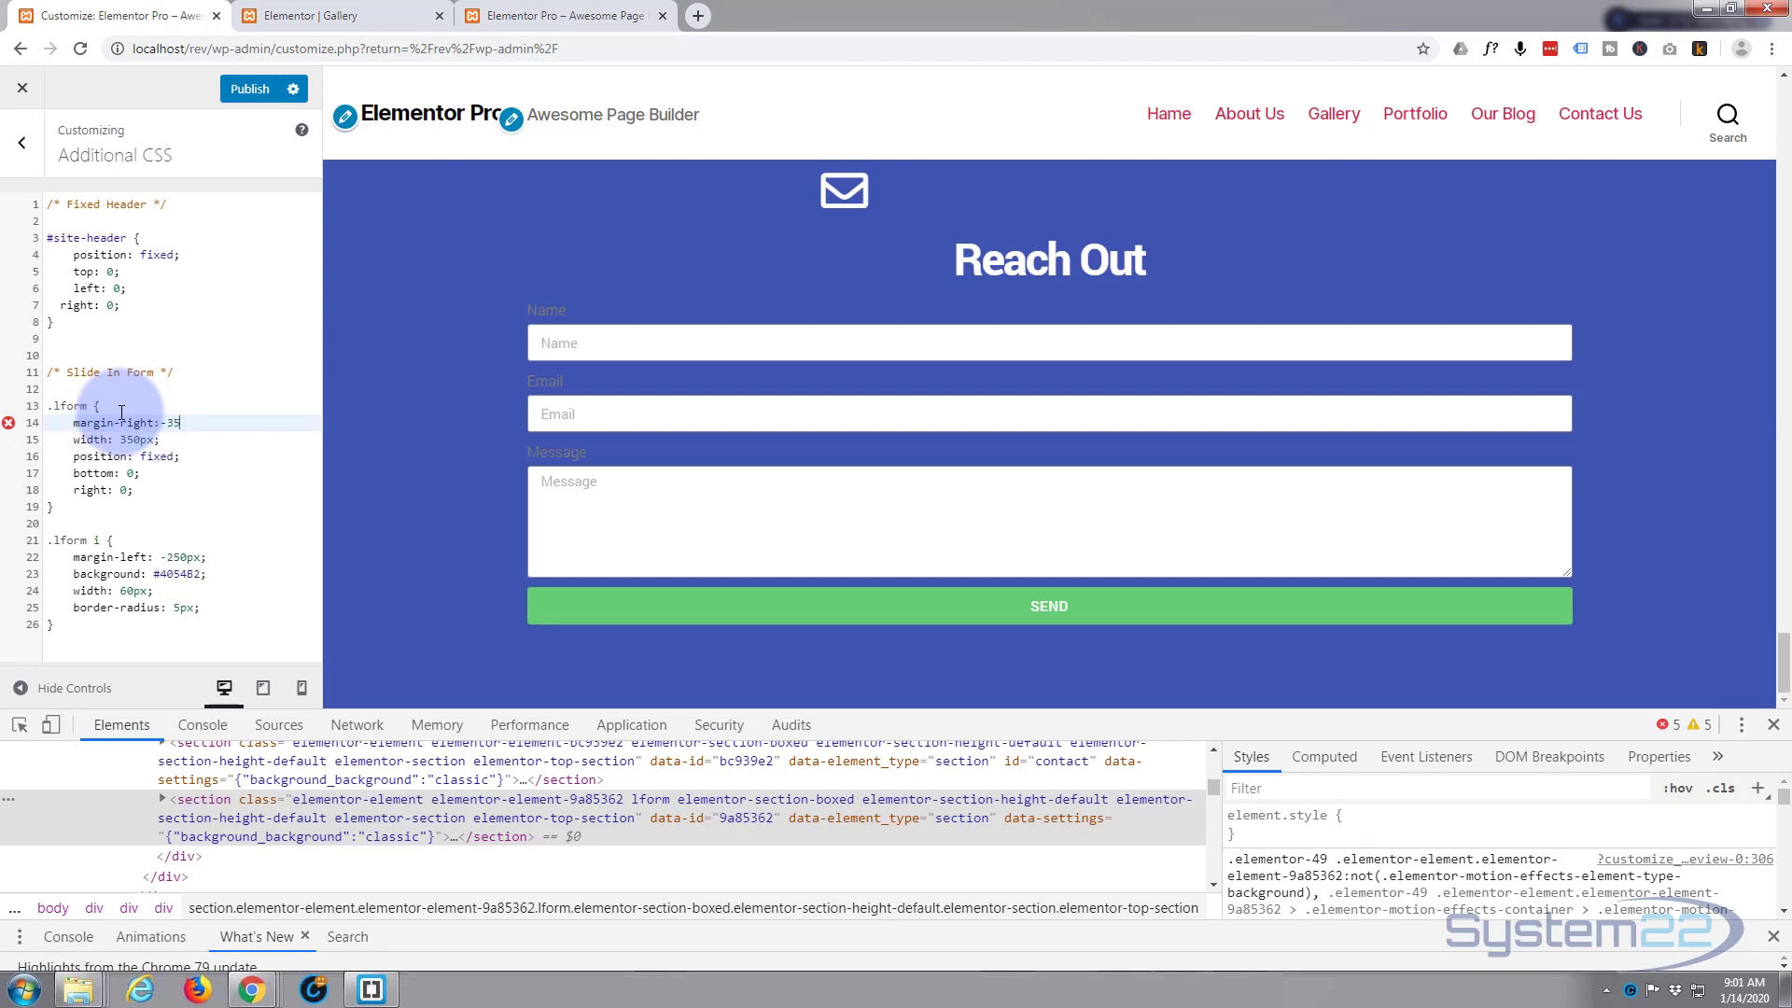
type("0px;")
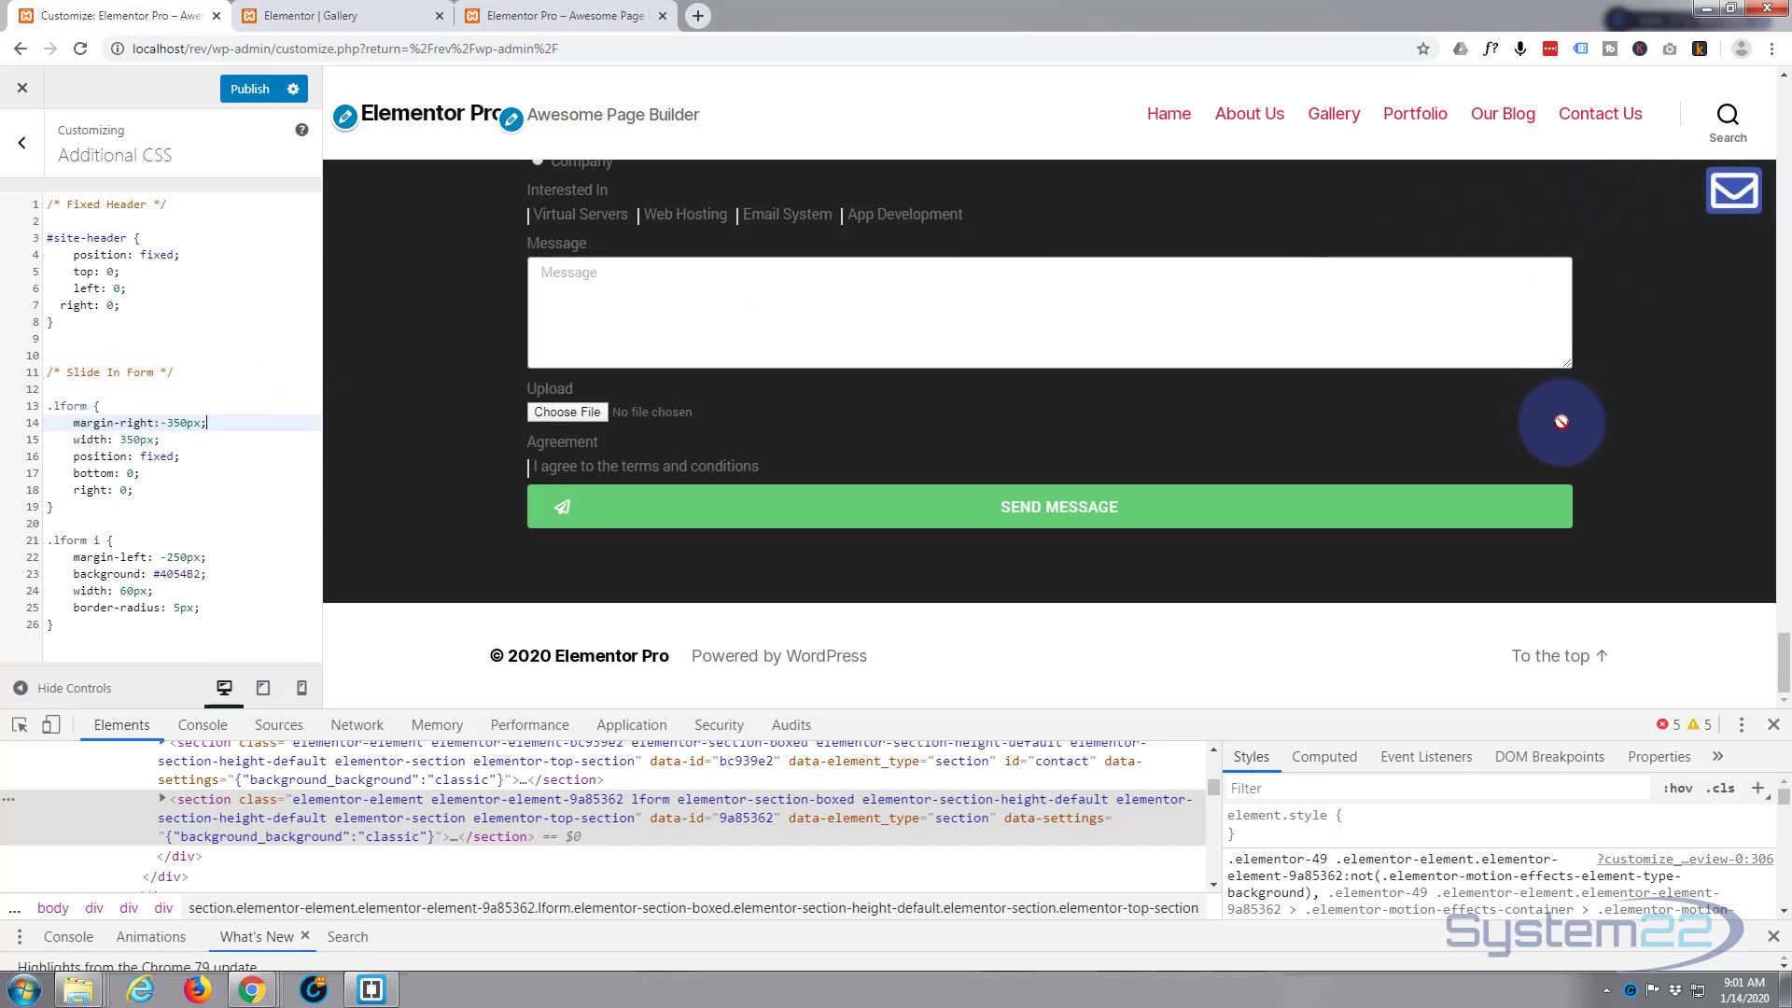
scroll(1613, 414, "up", 5)
scroll(1650, 402, "up", 6)
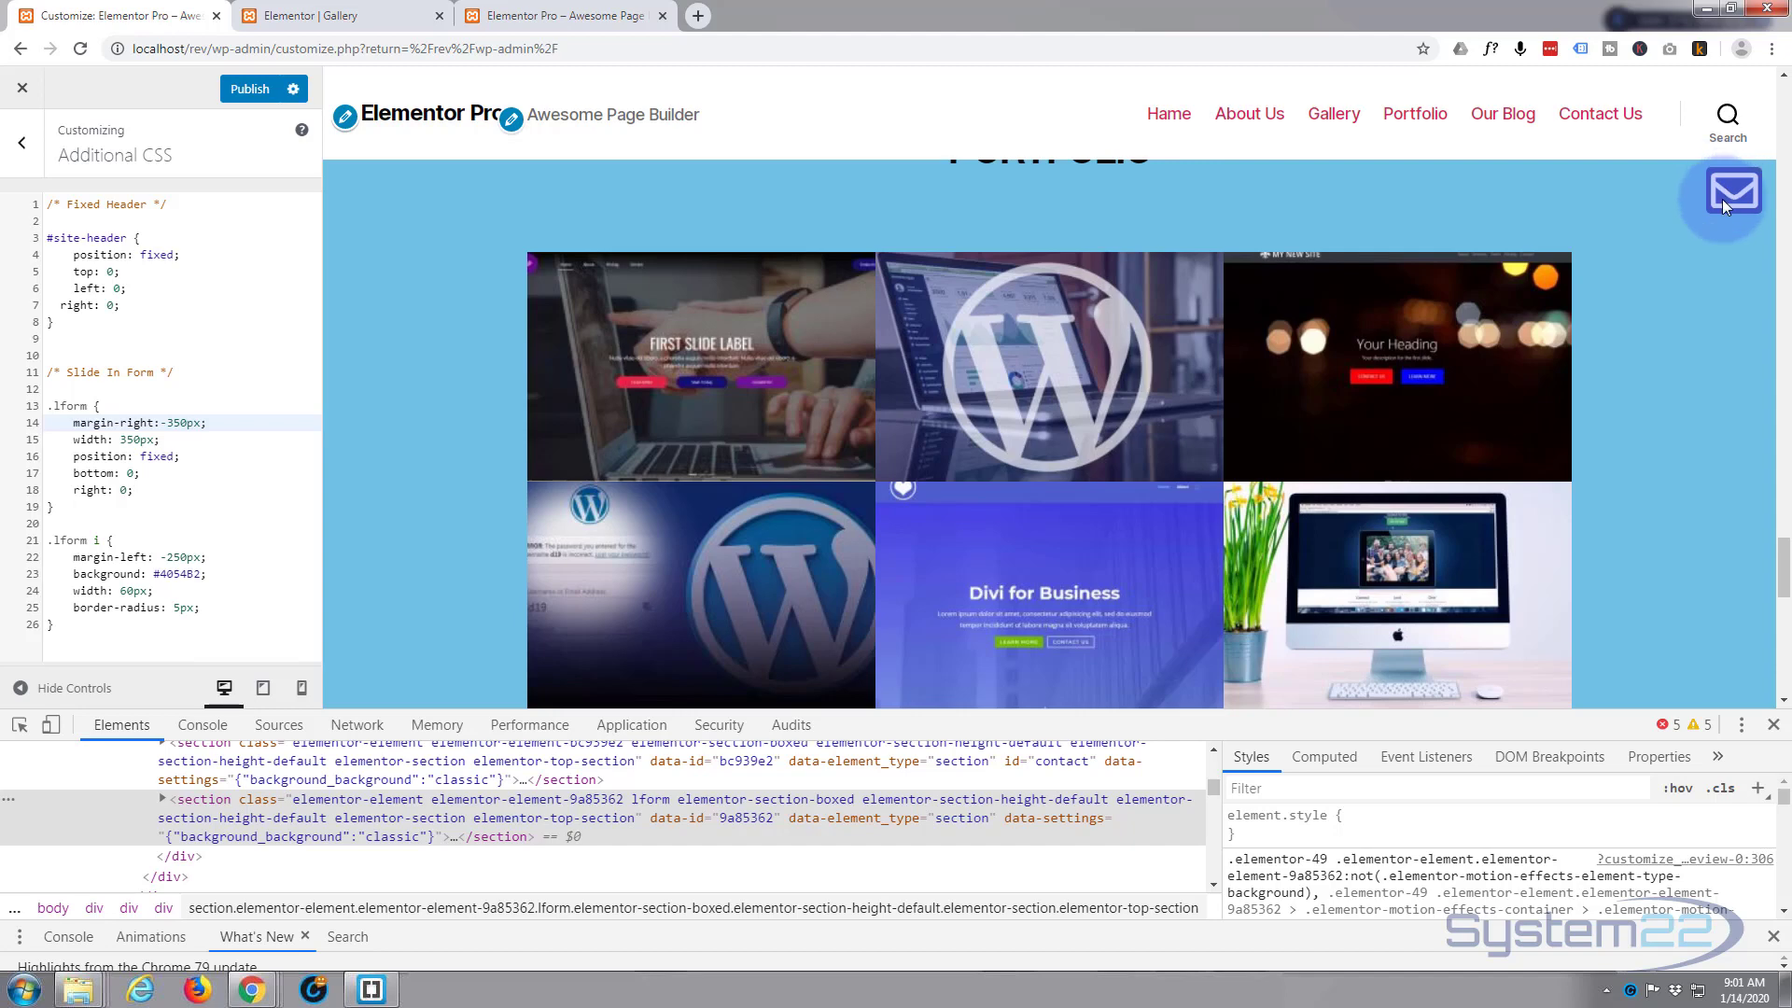
scroll(1647, 434, "up", 6)
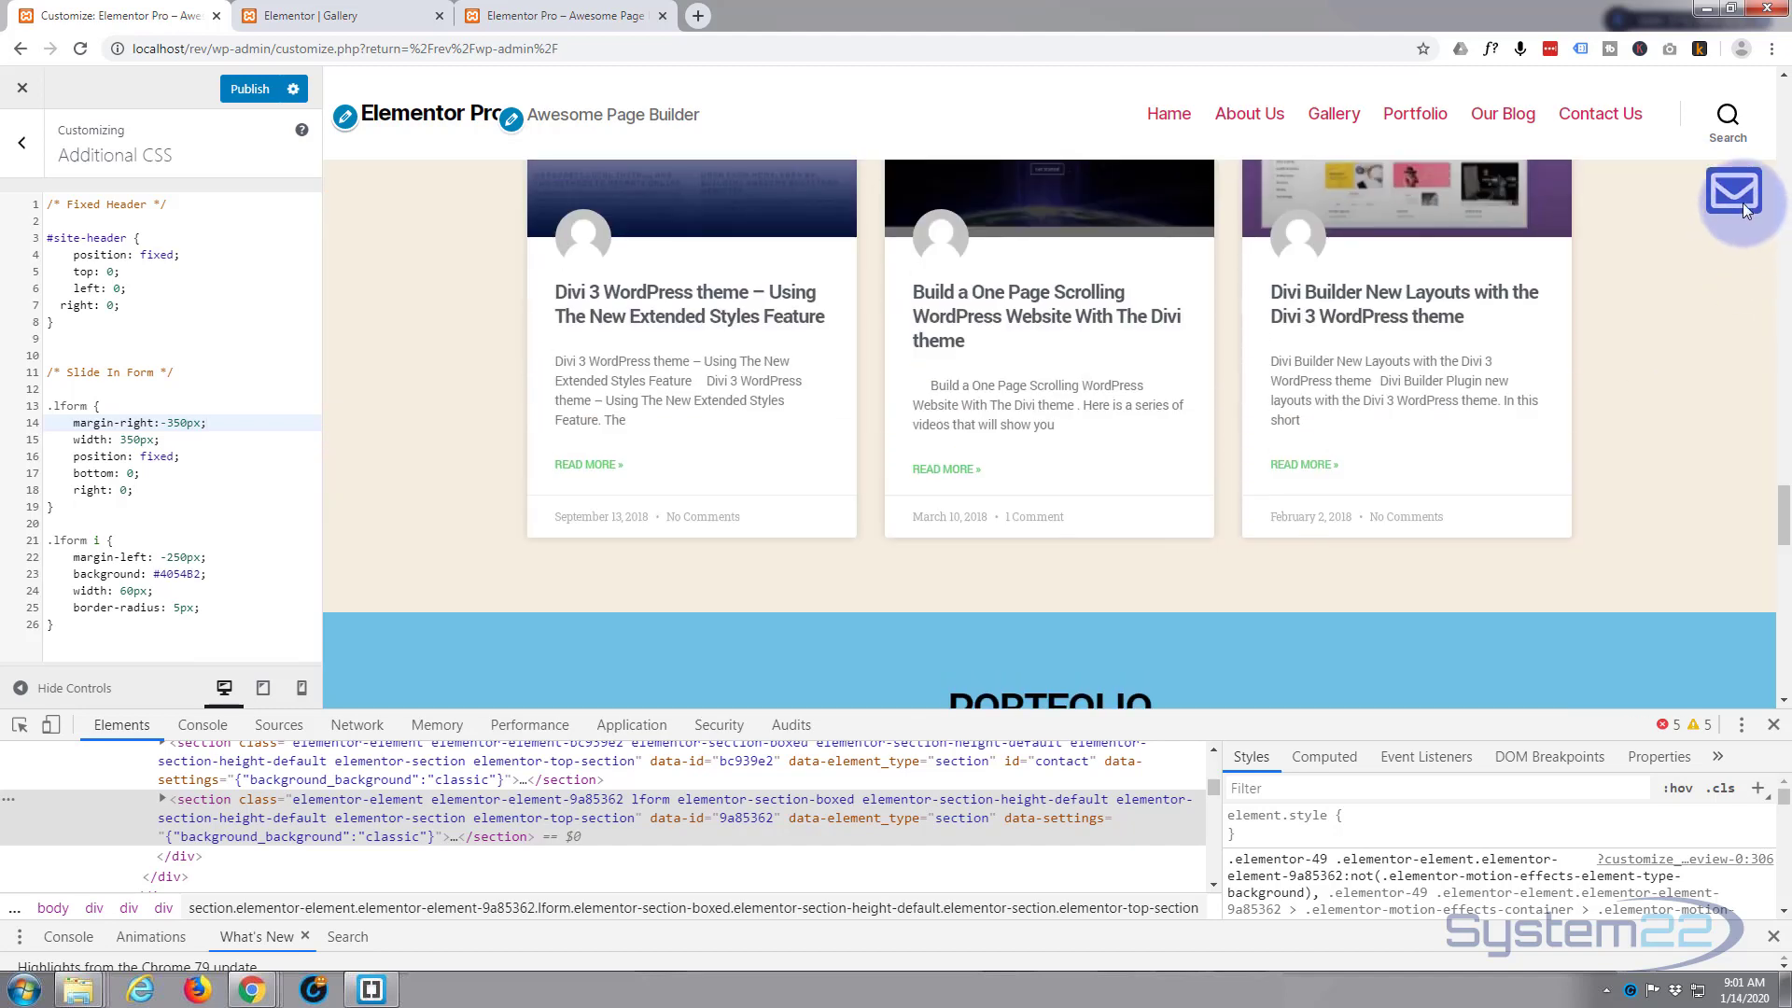
scroll(1632, 429, "up", 6)
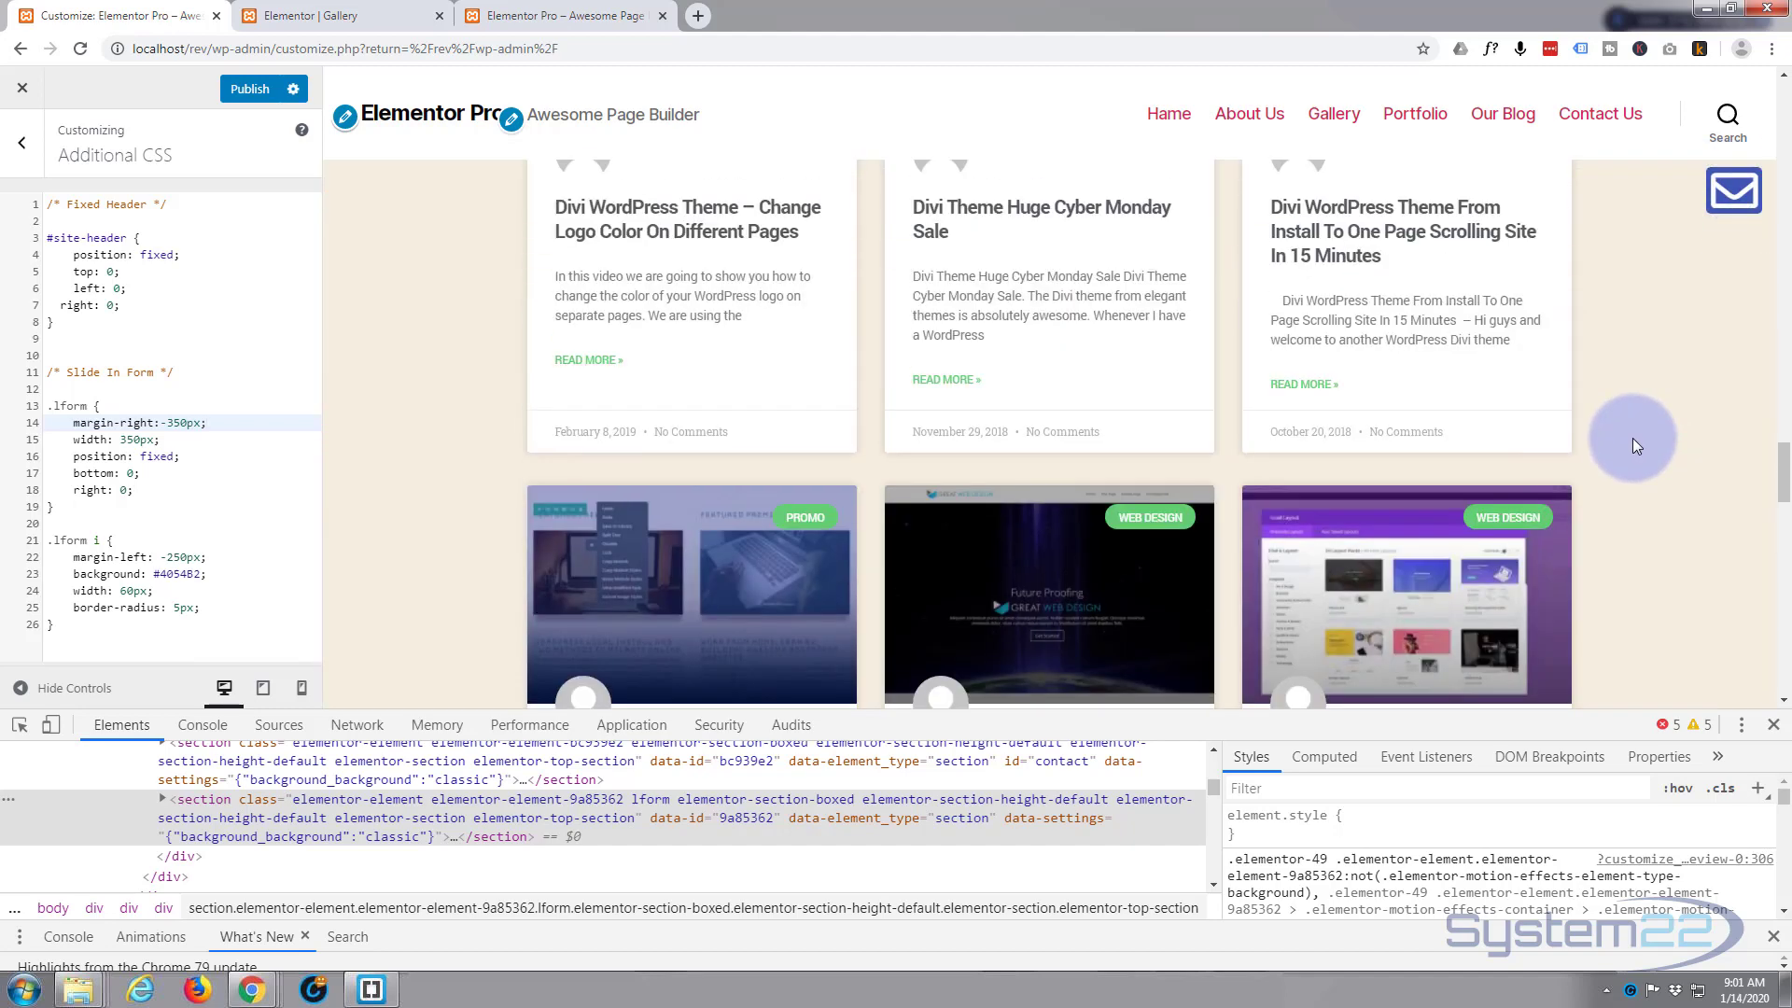
scroll(1633, 441, "up", 8)
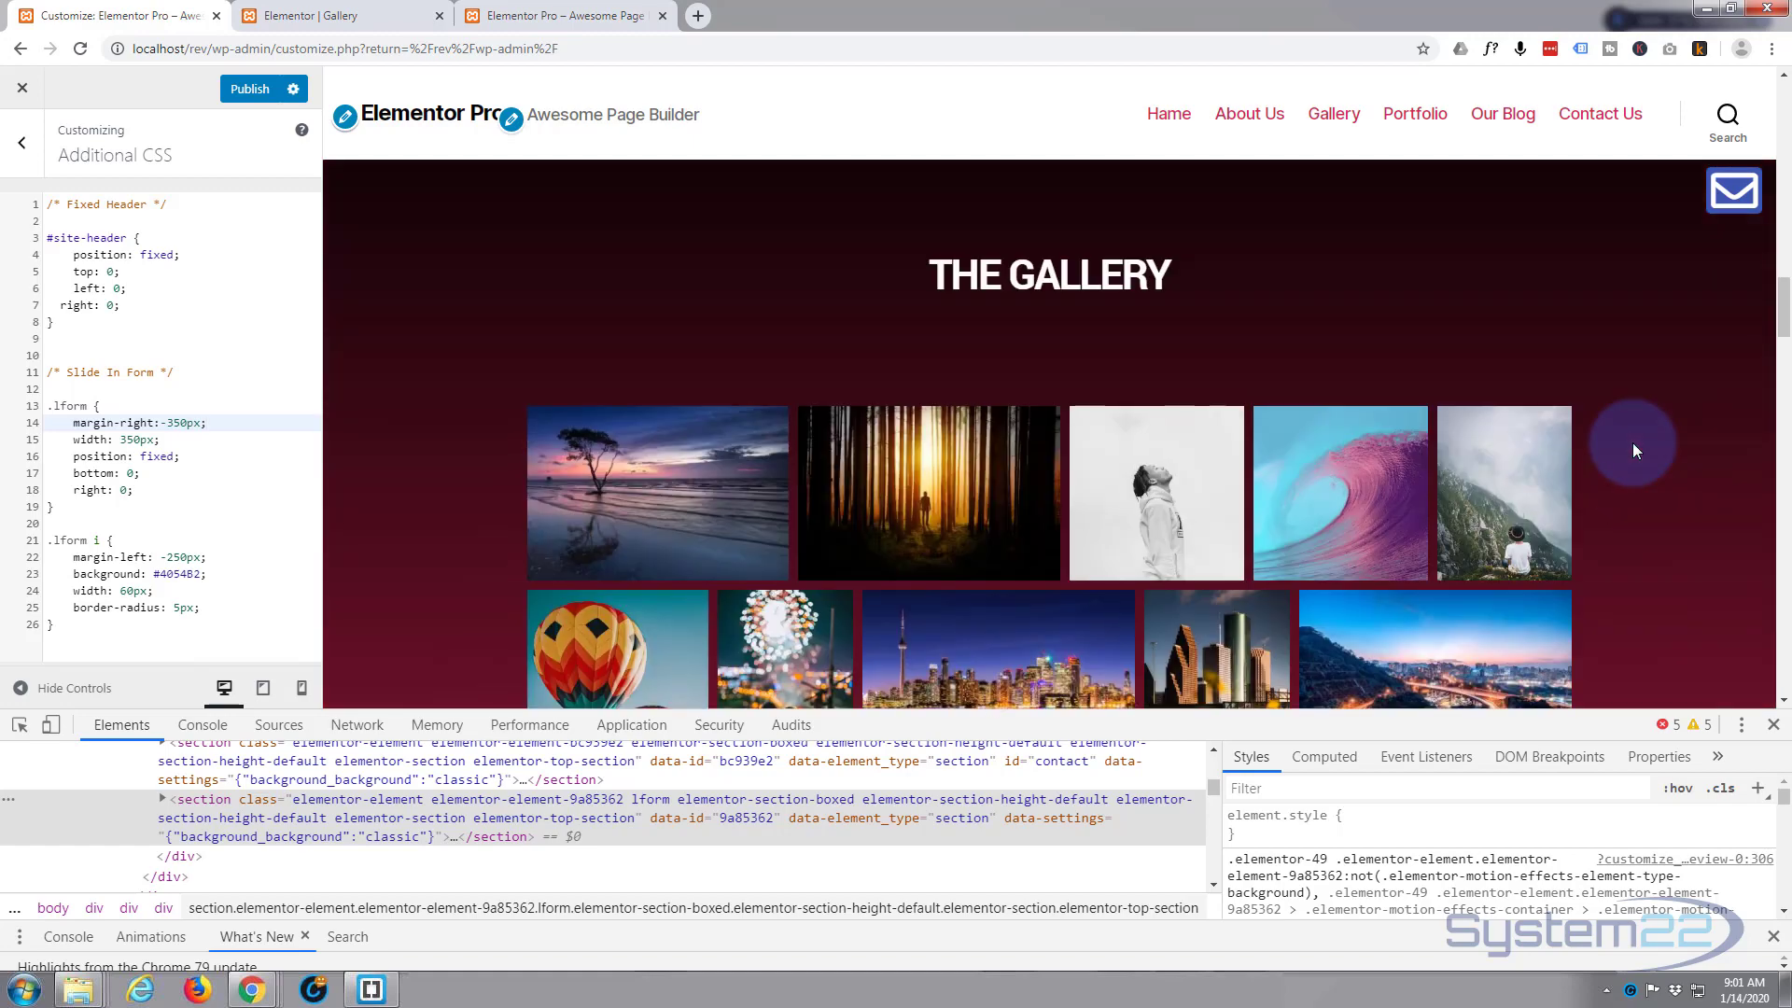
scroll(1632, 448, "up", 5)
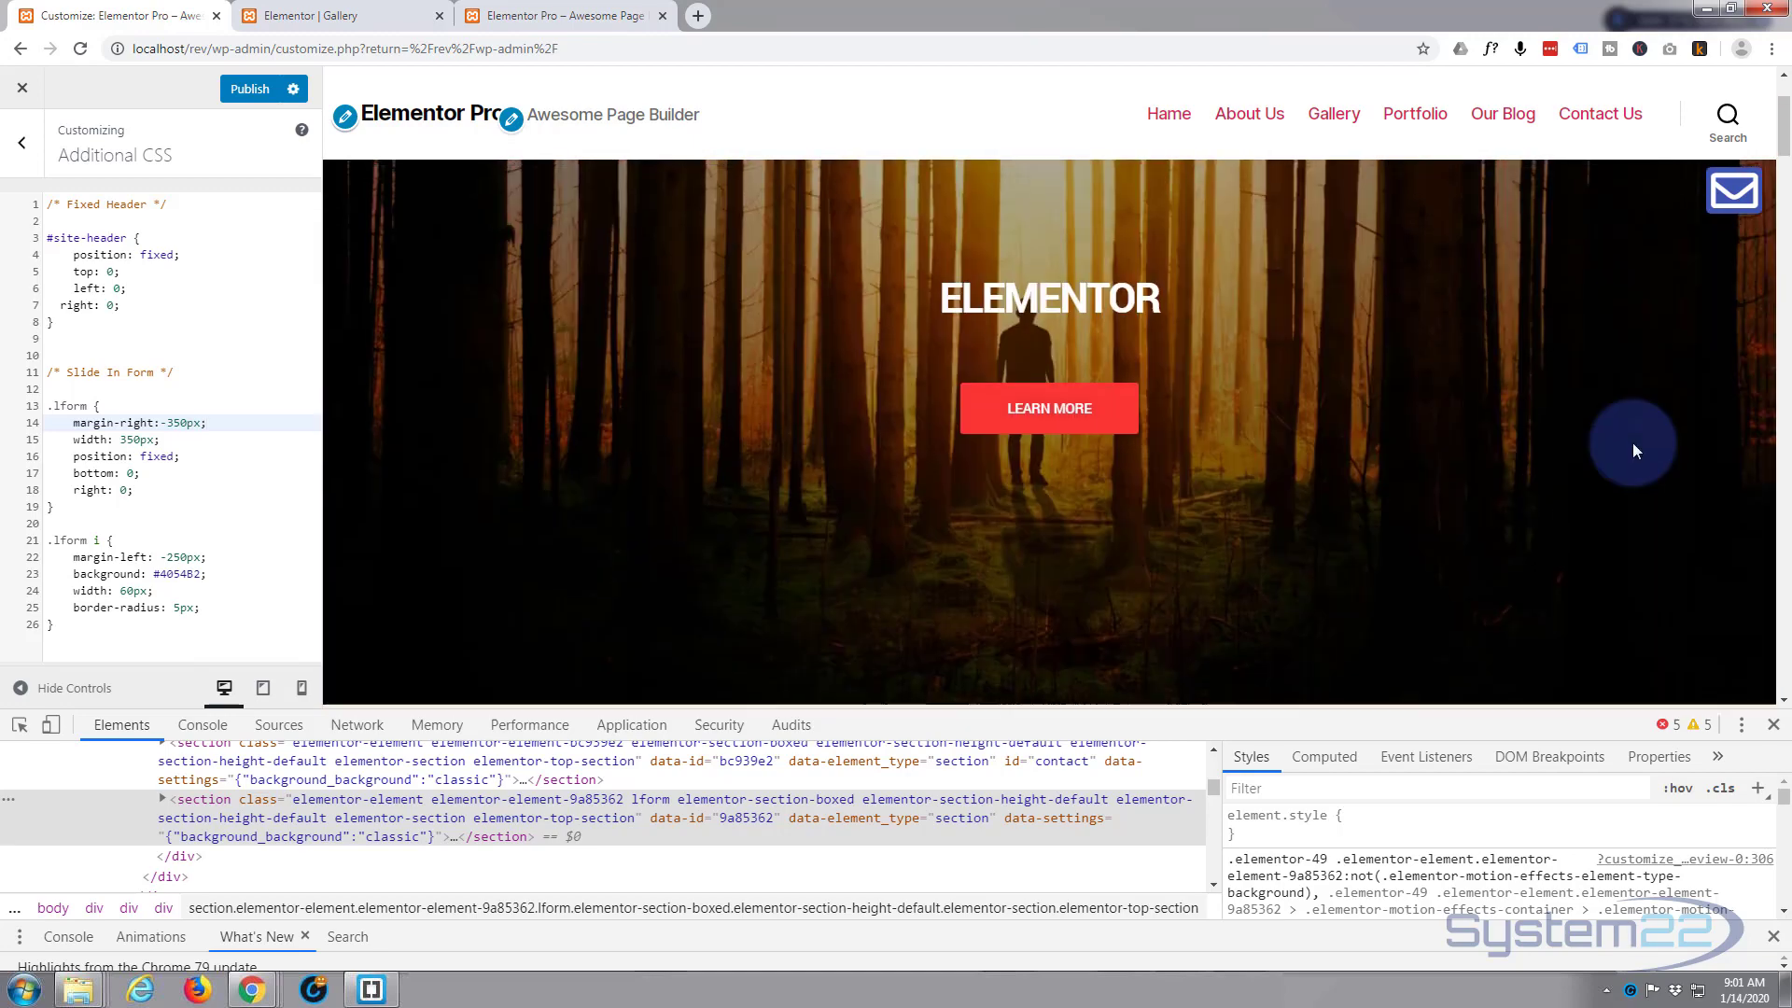
scroll(1632, 452, "down", 10)
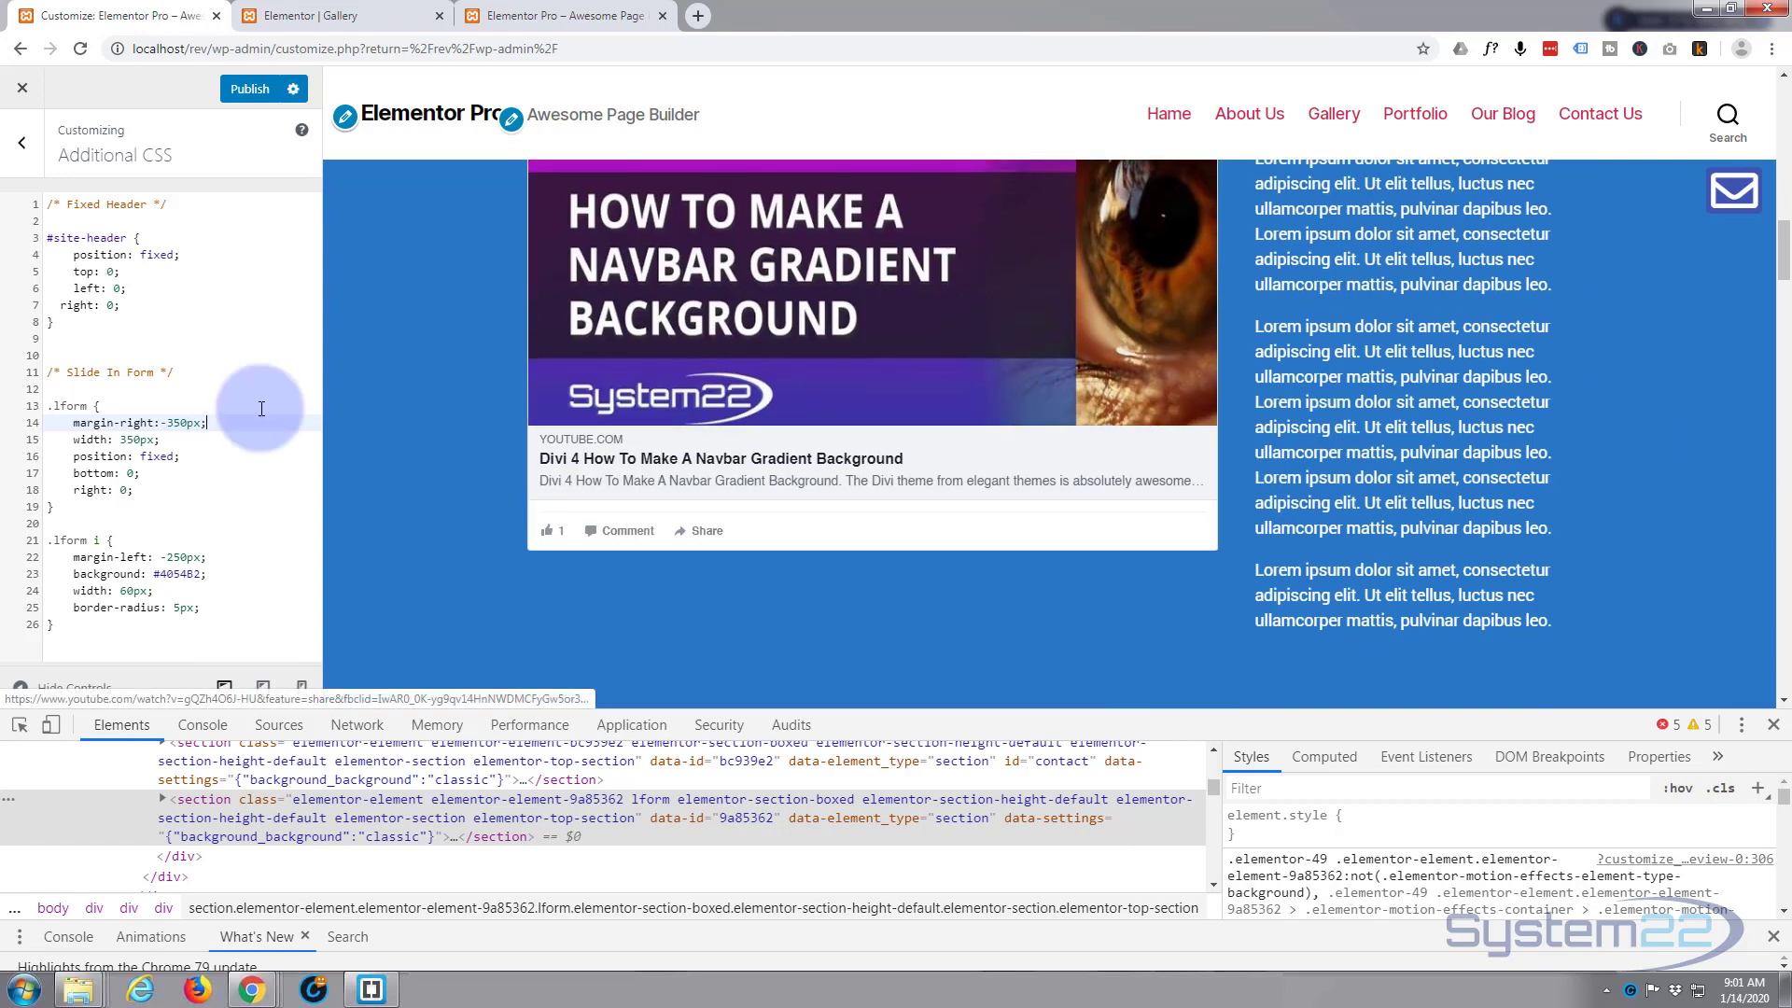
- Add a new '.lform:hover { margin-right:0px; }' rule below the .lform rule in Additional CSS
left_click(59, 507)
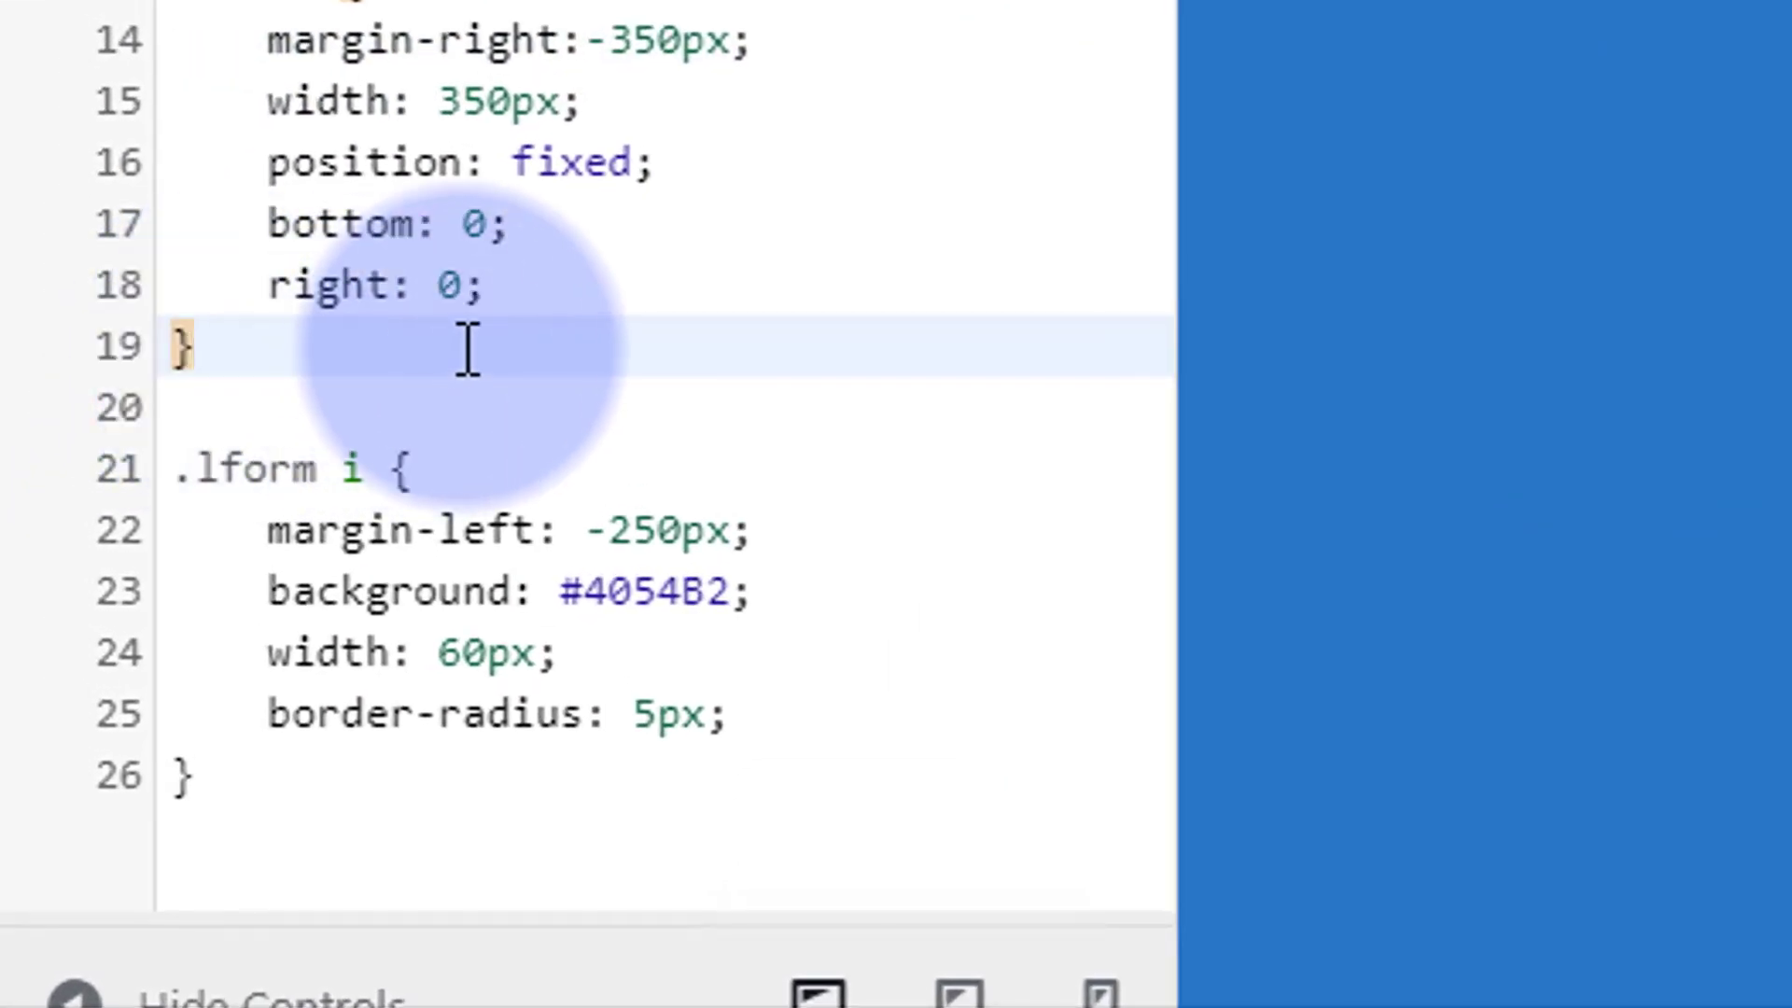
key("Return")
key("Return")
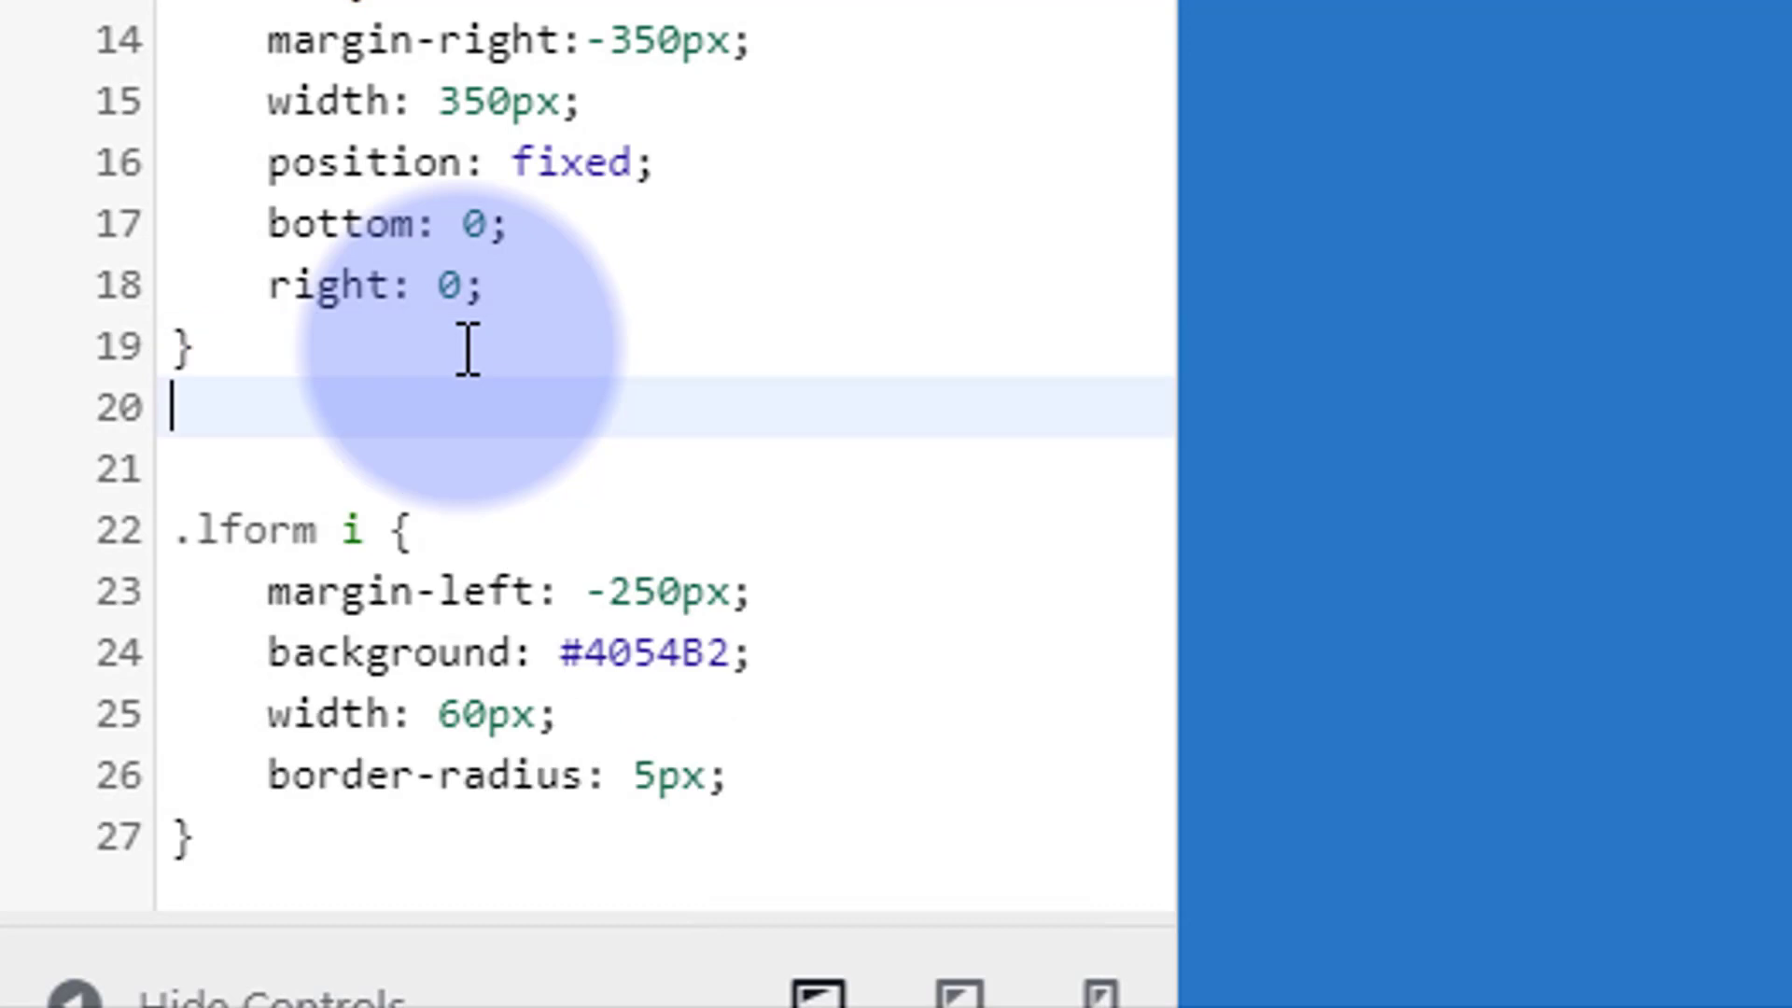
type(".")
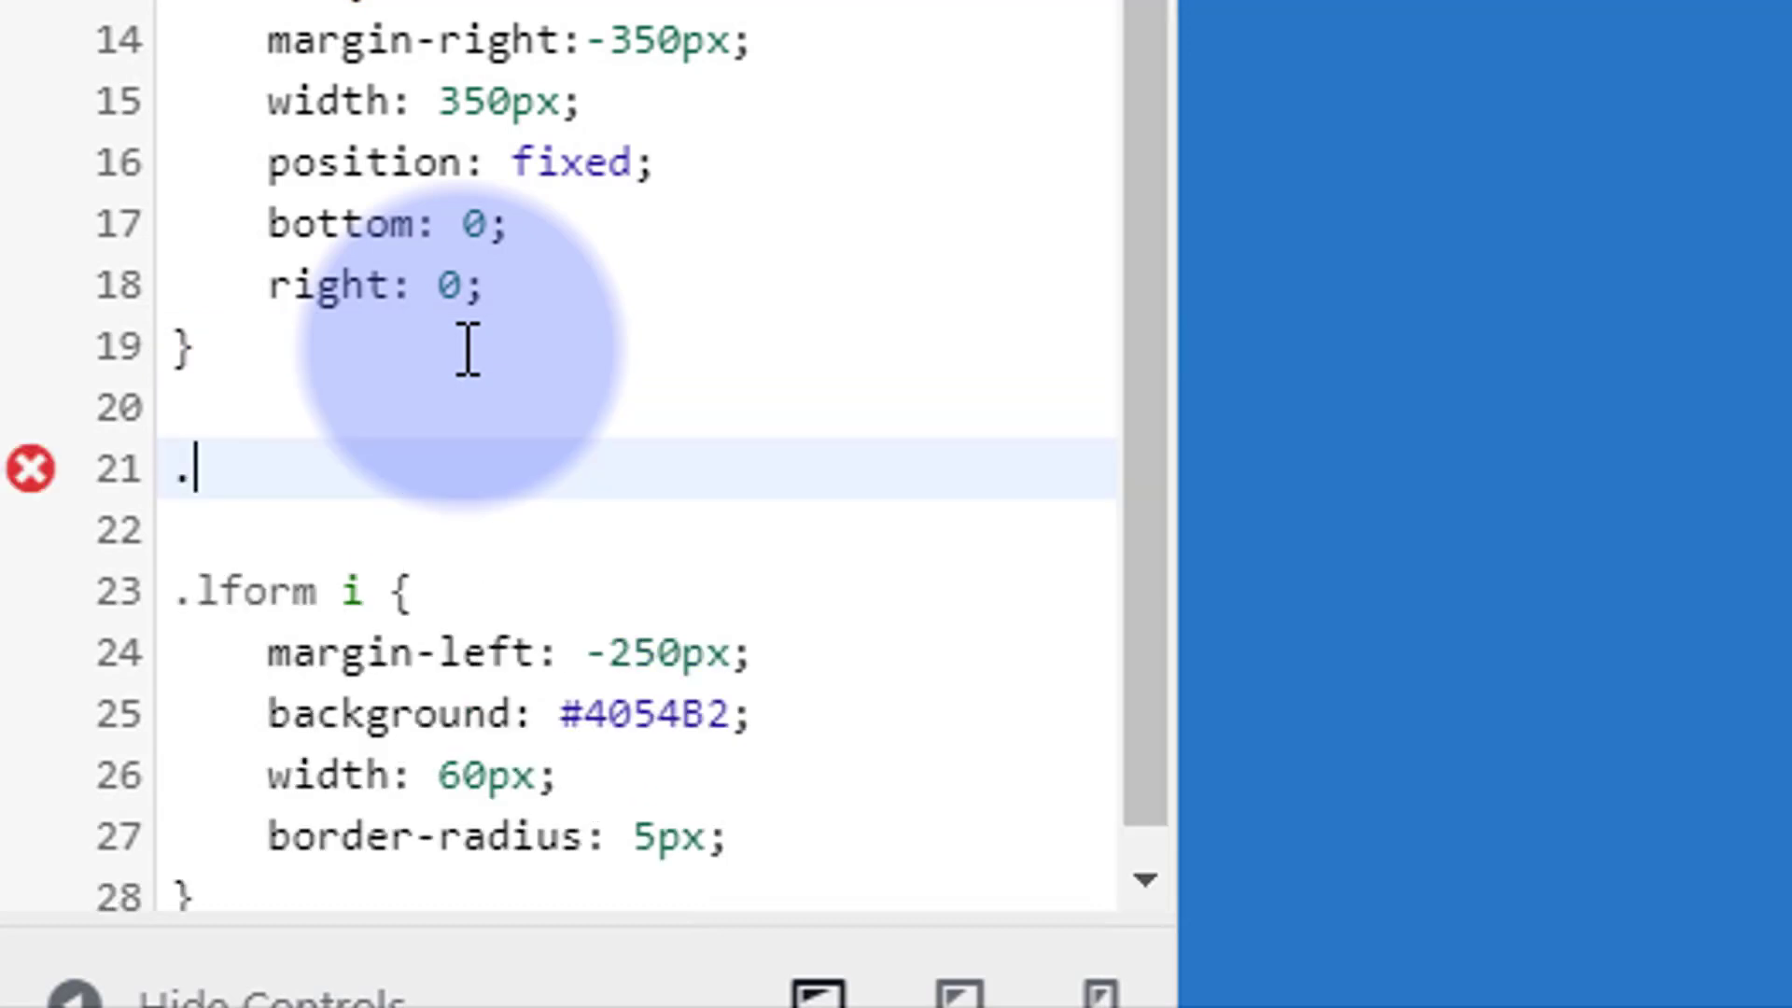
type("lform")
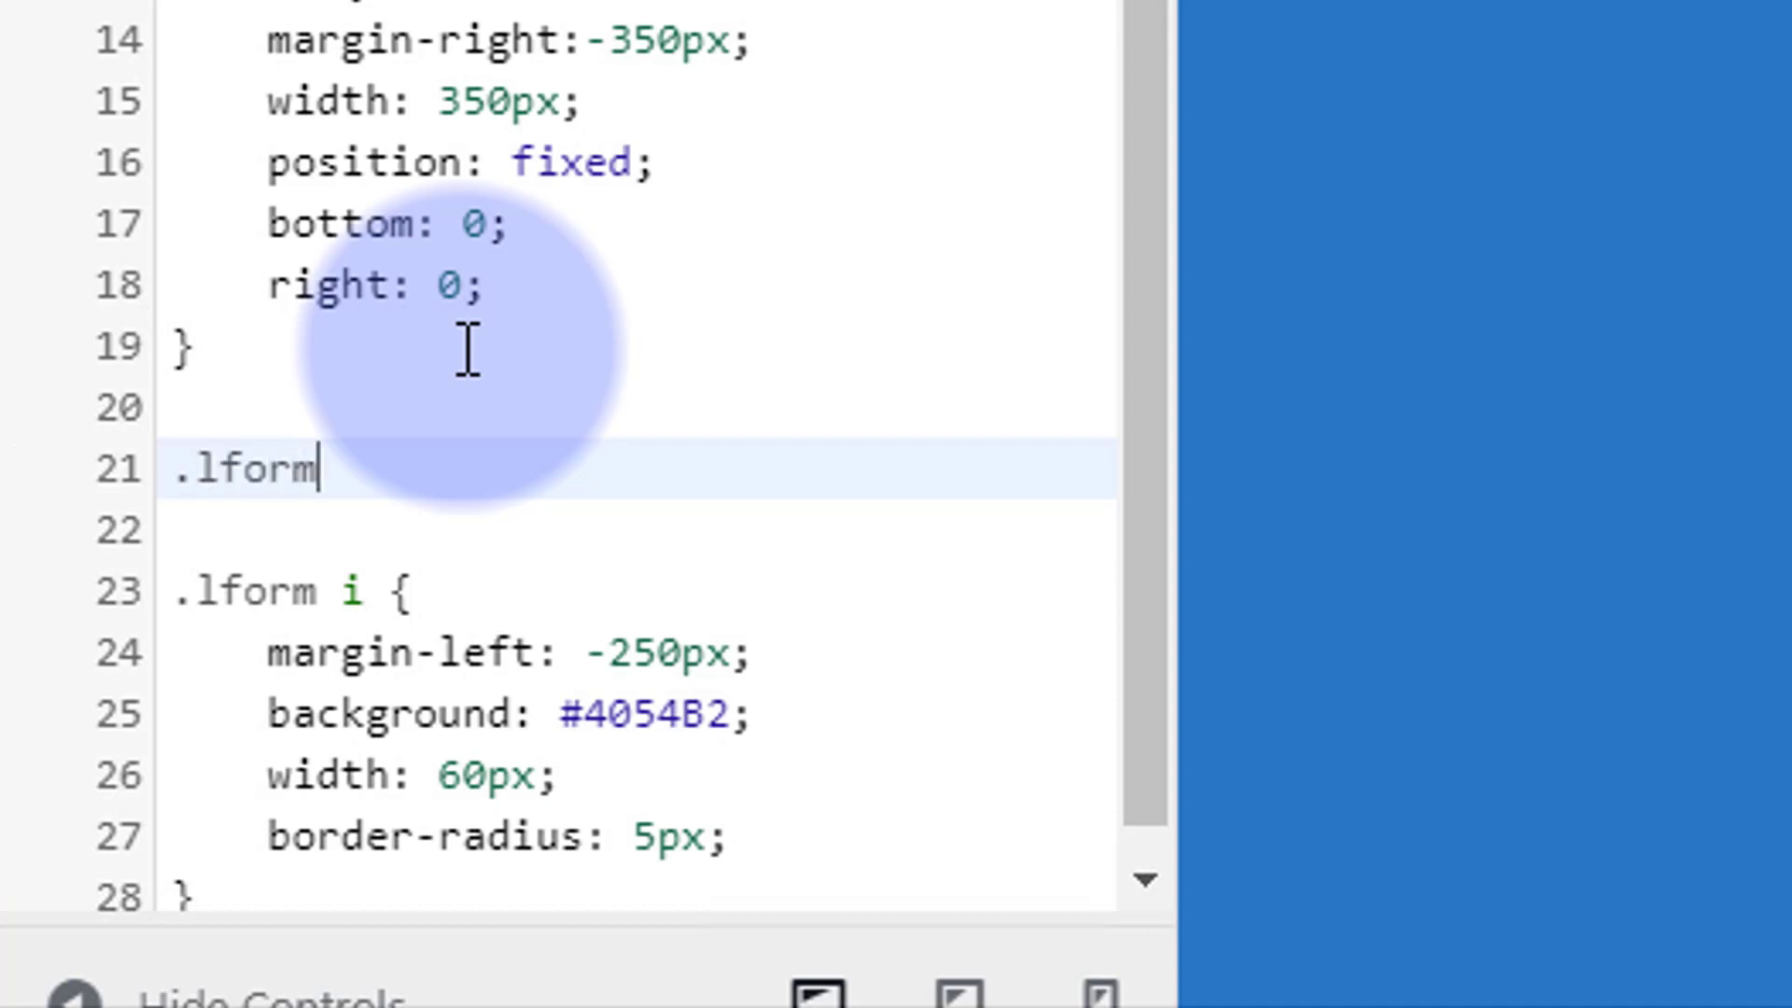
type(":")
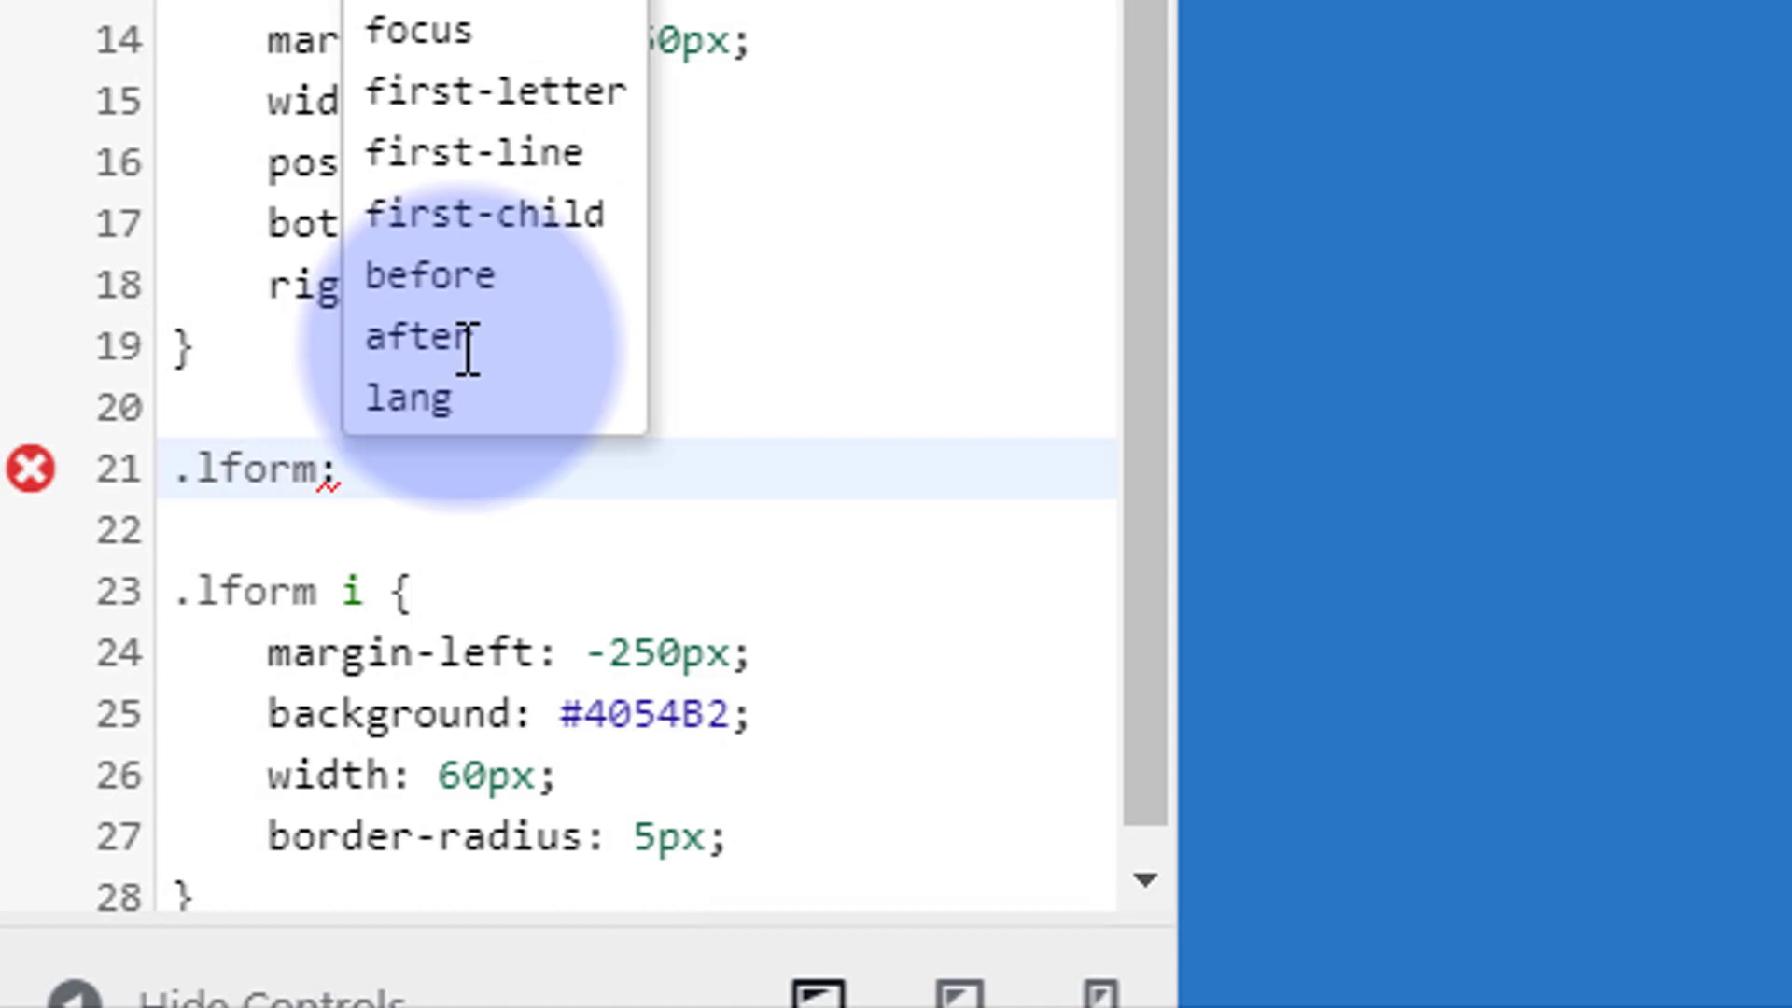
type("hover")
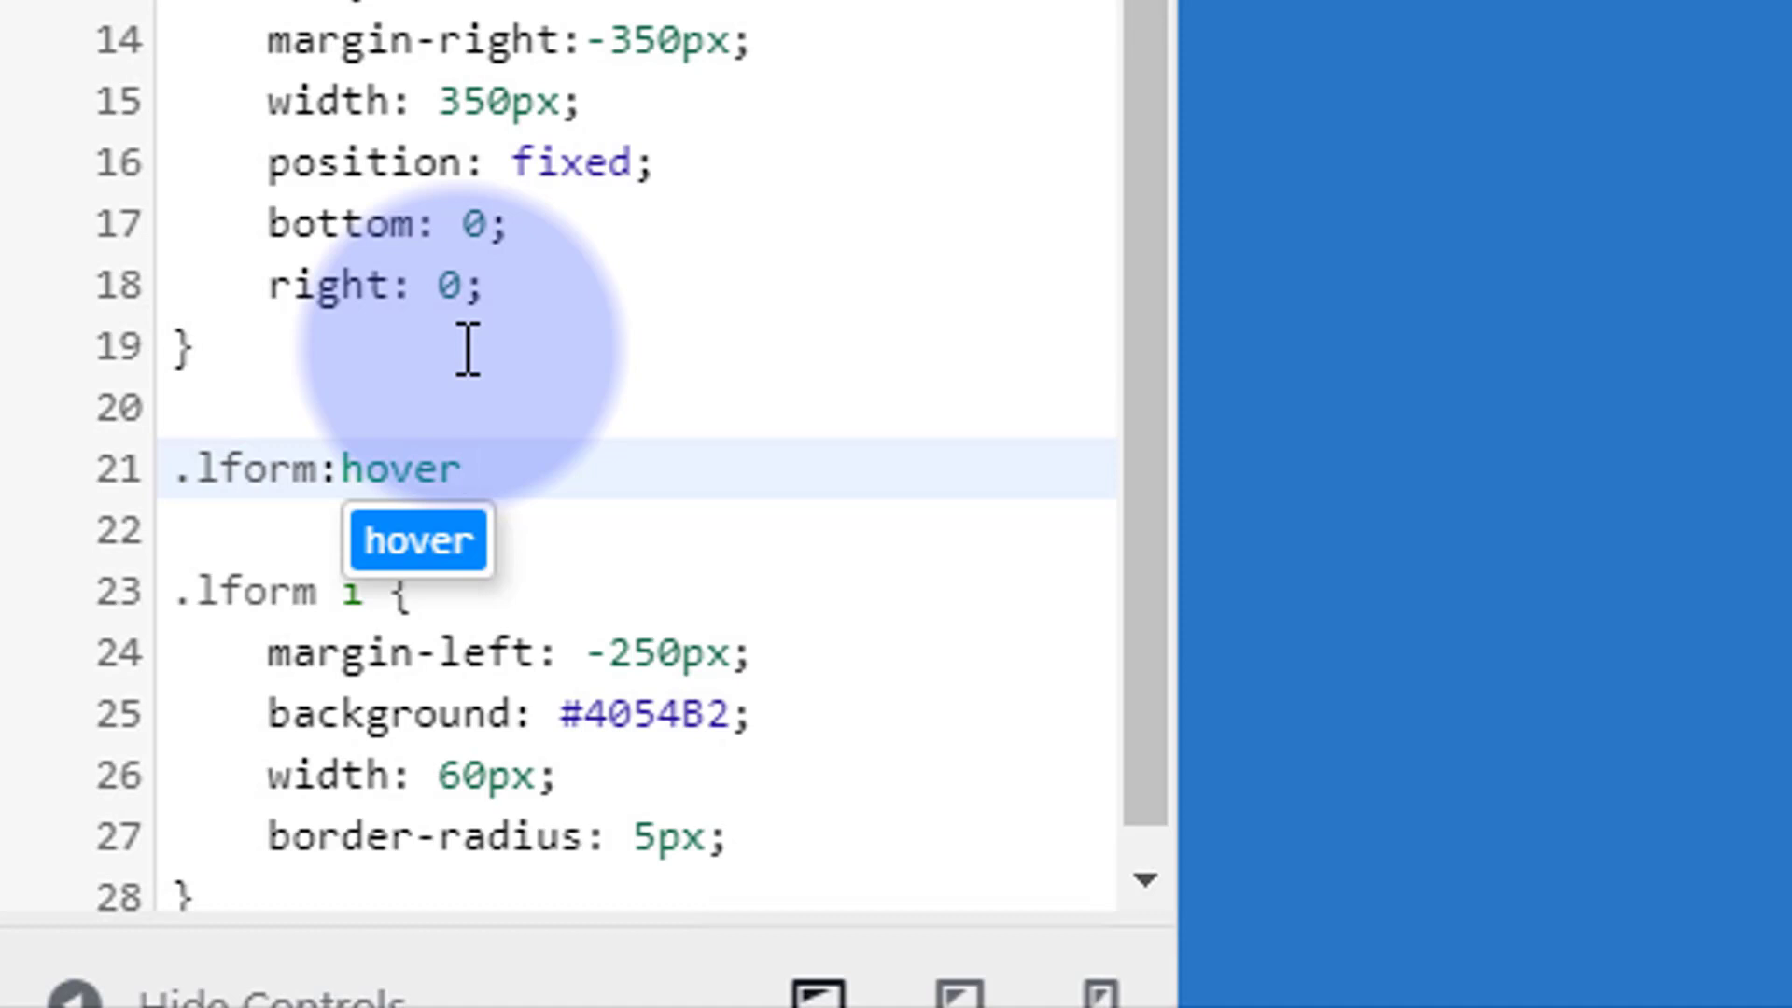
type("{")
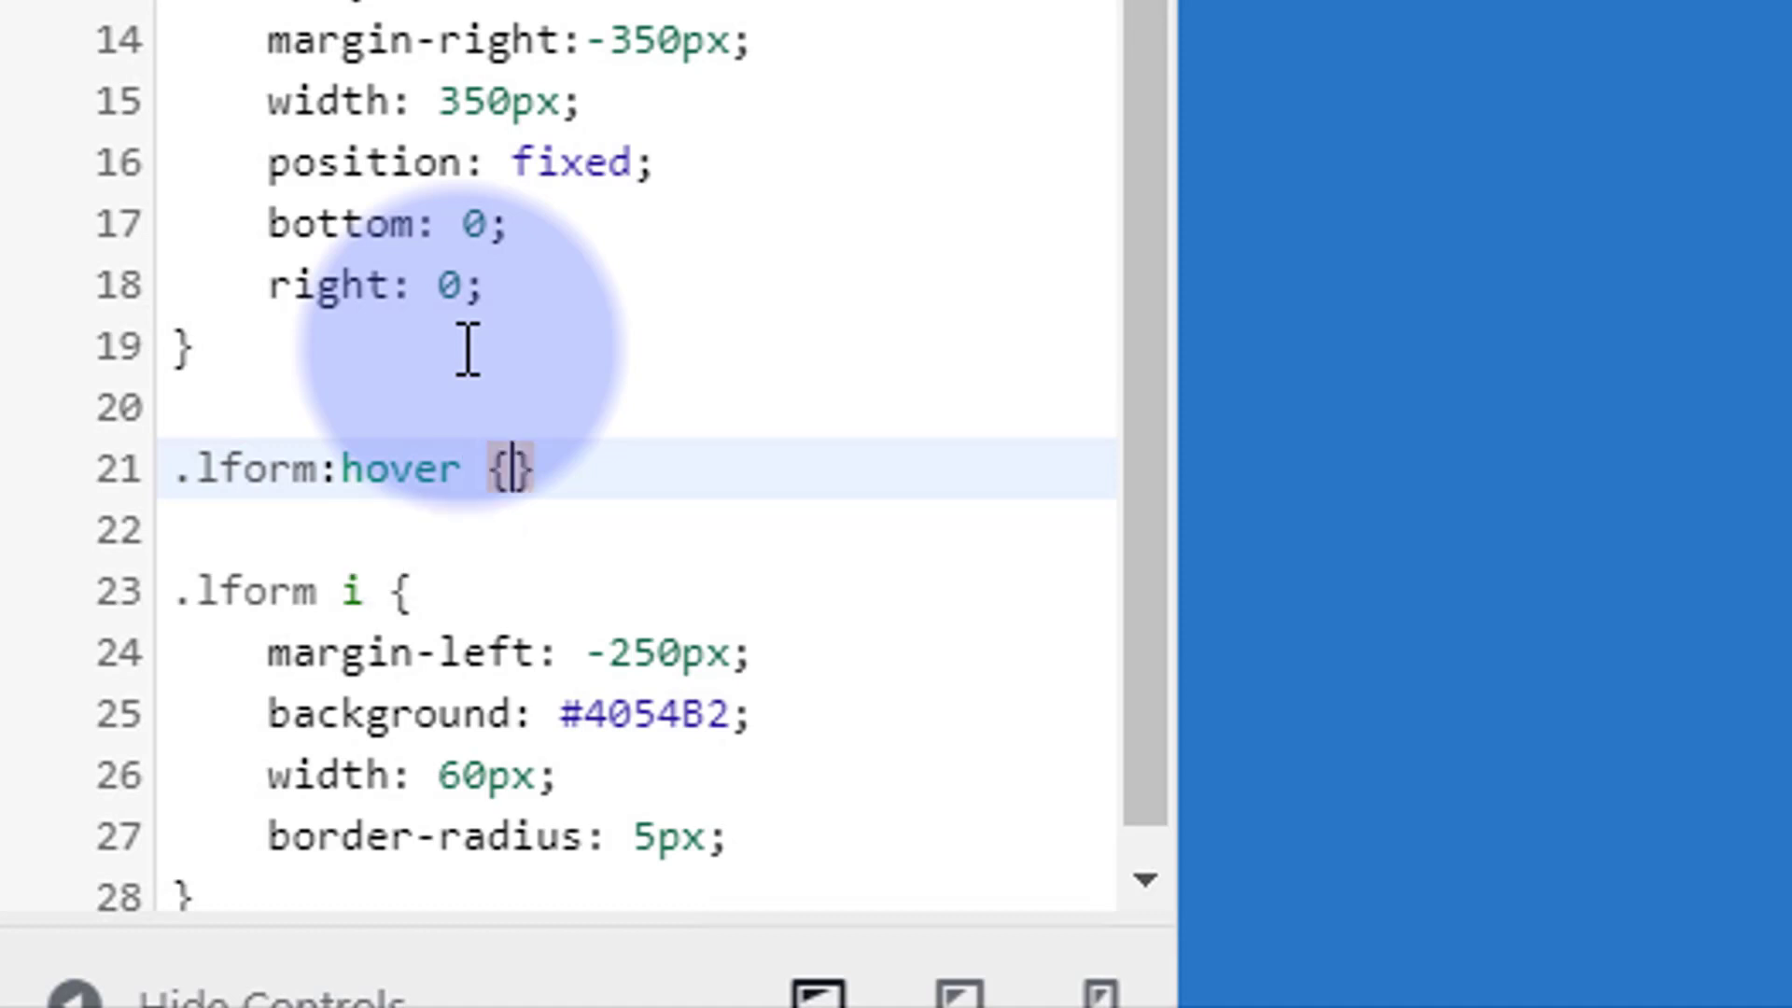
key("Return")
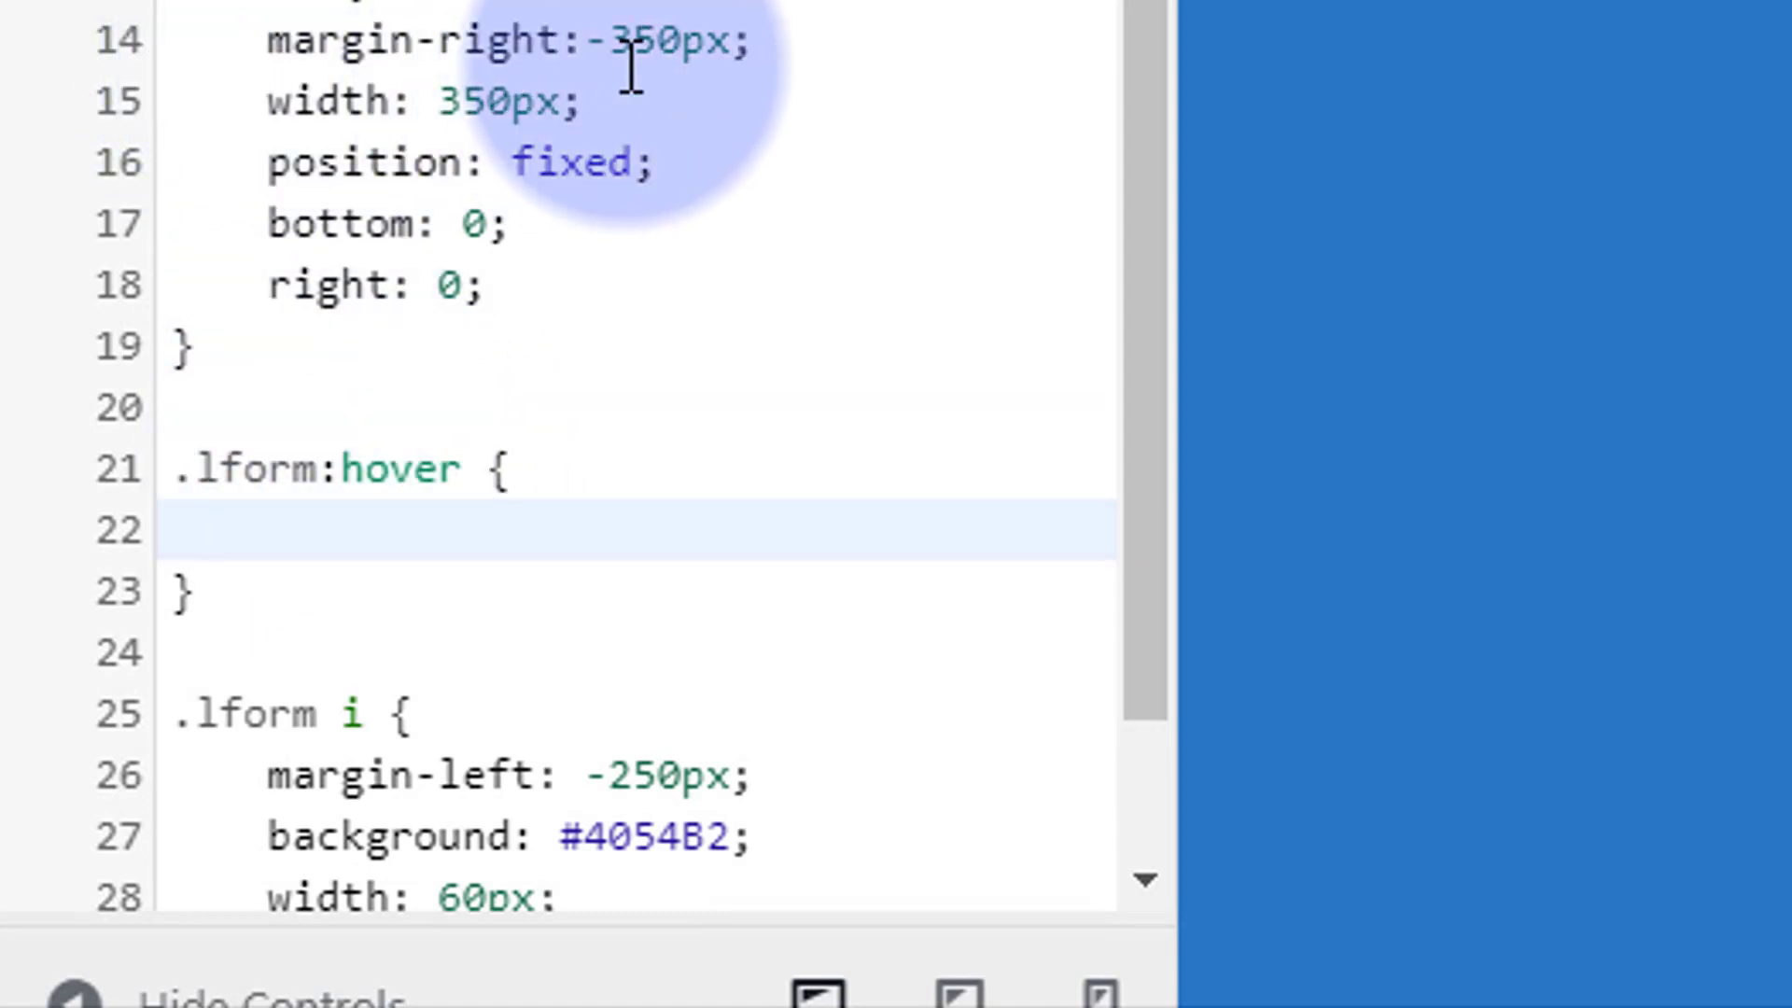
type("m")
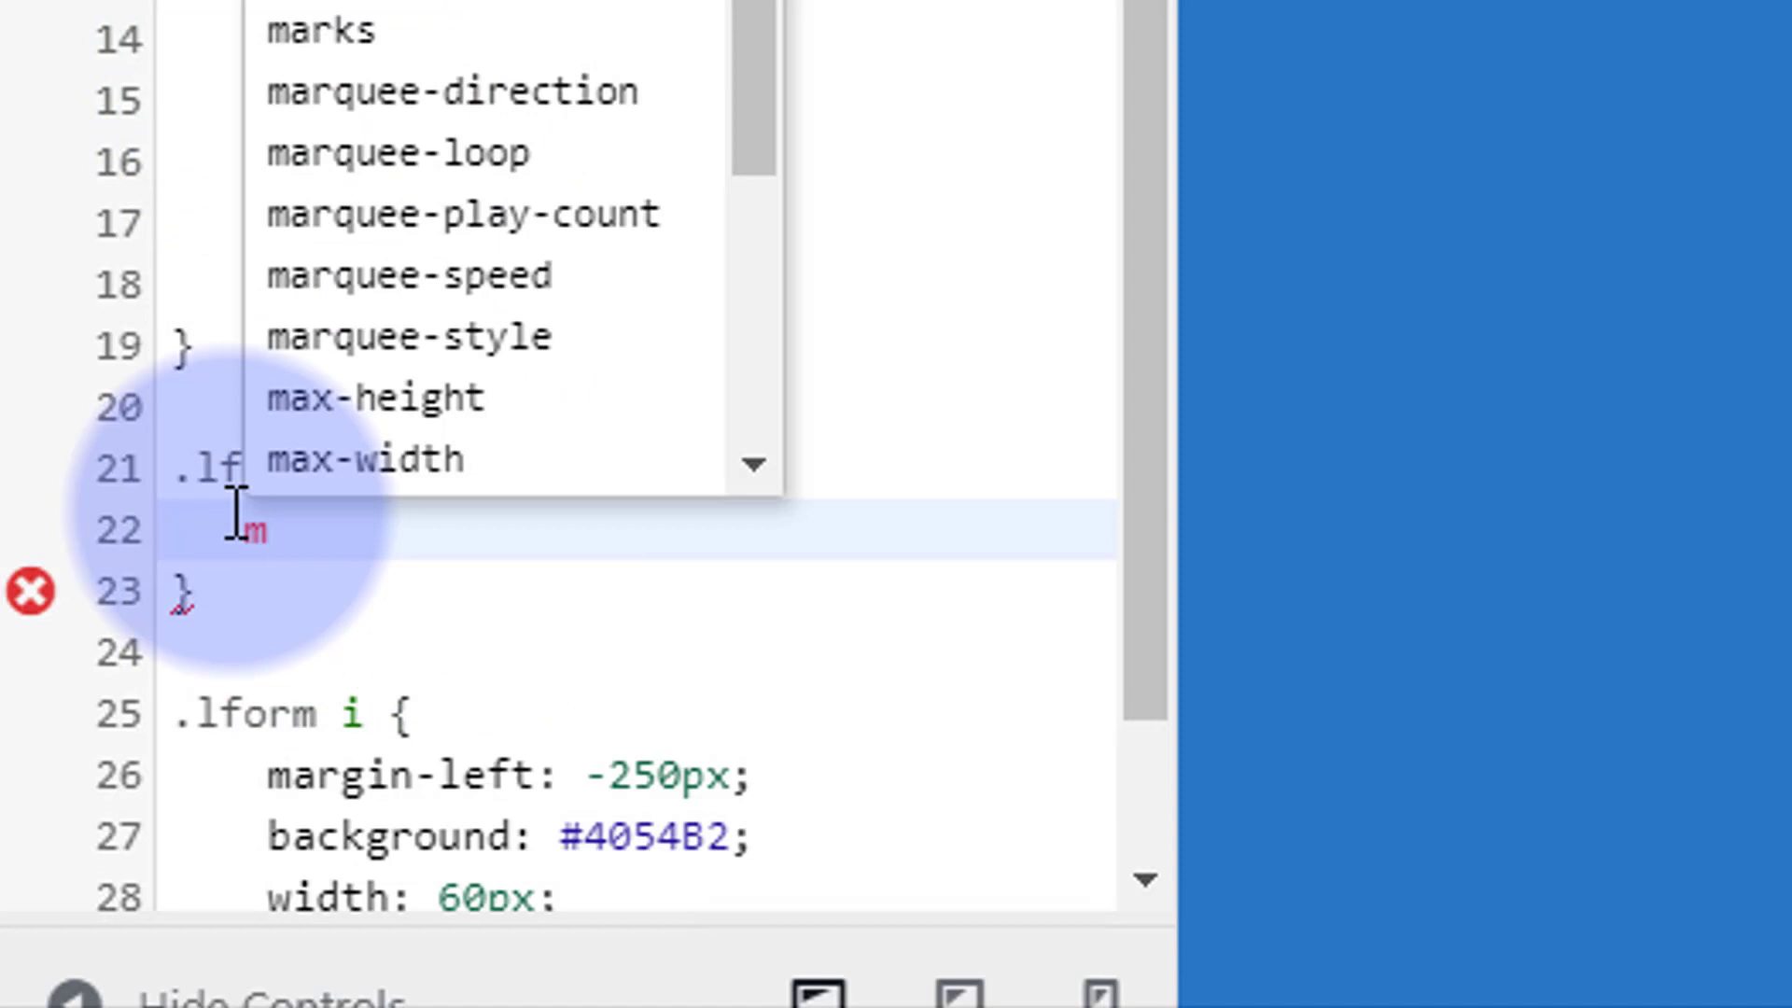
type("ar")
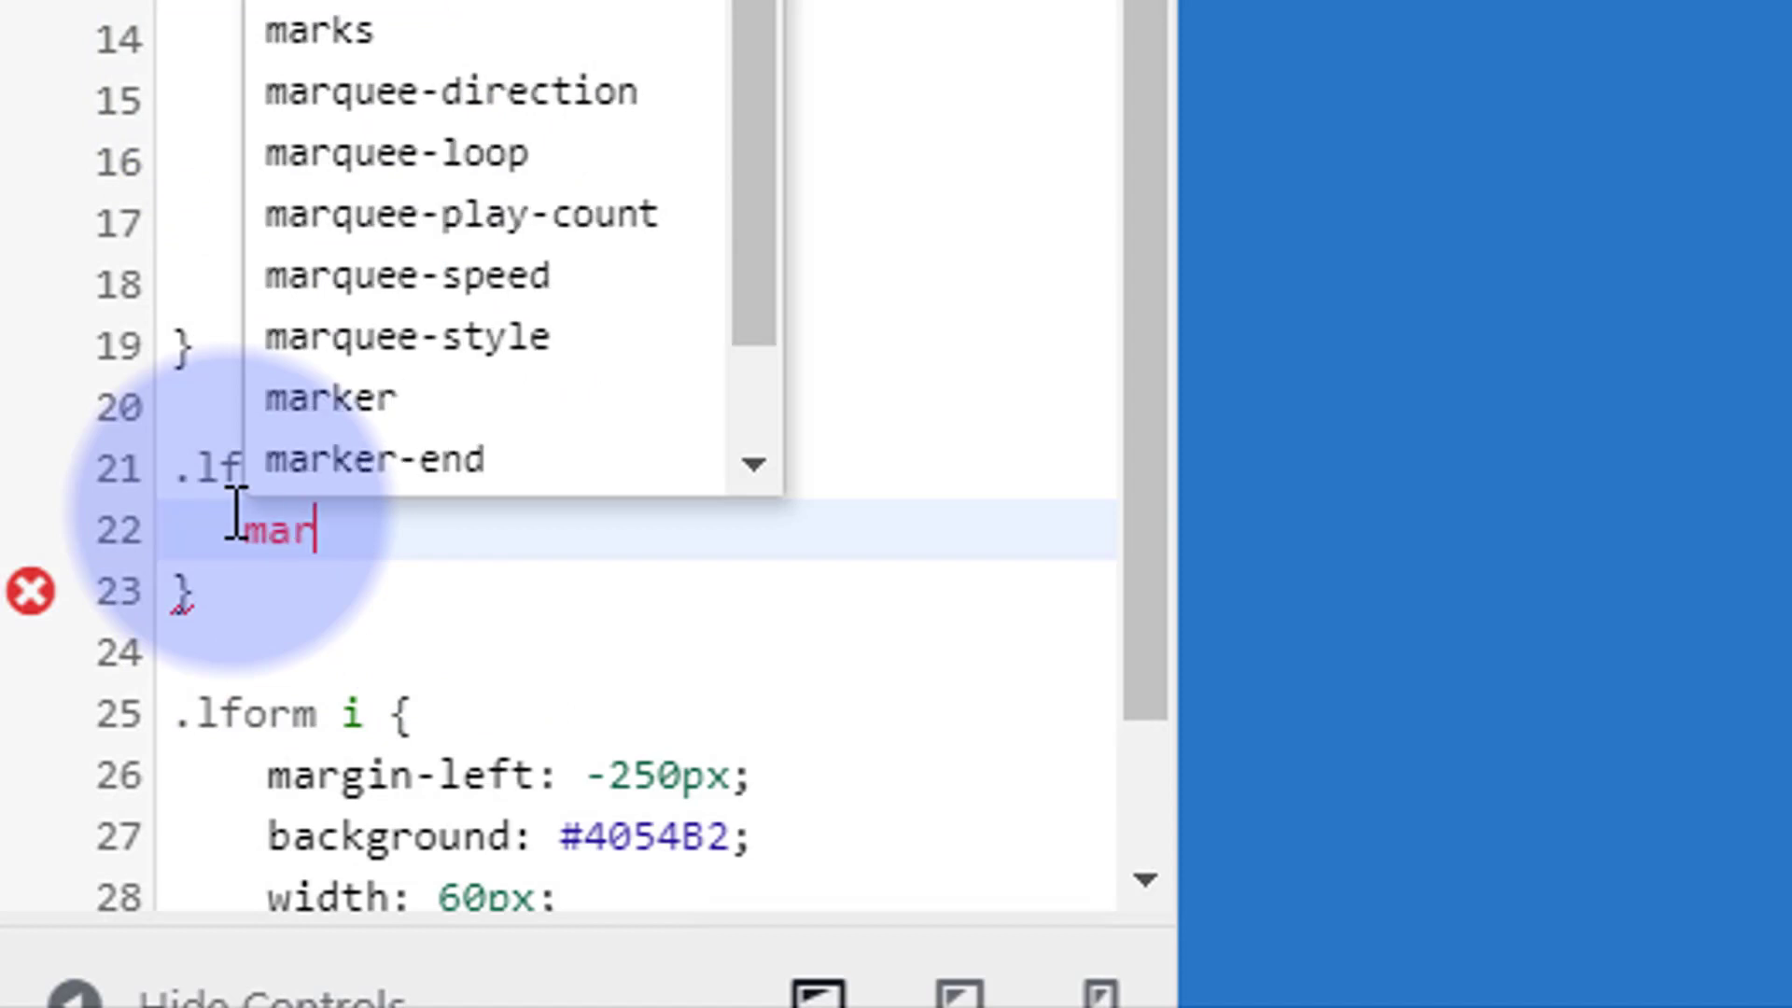
type("gin-r")
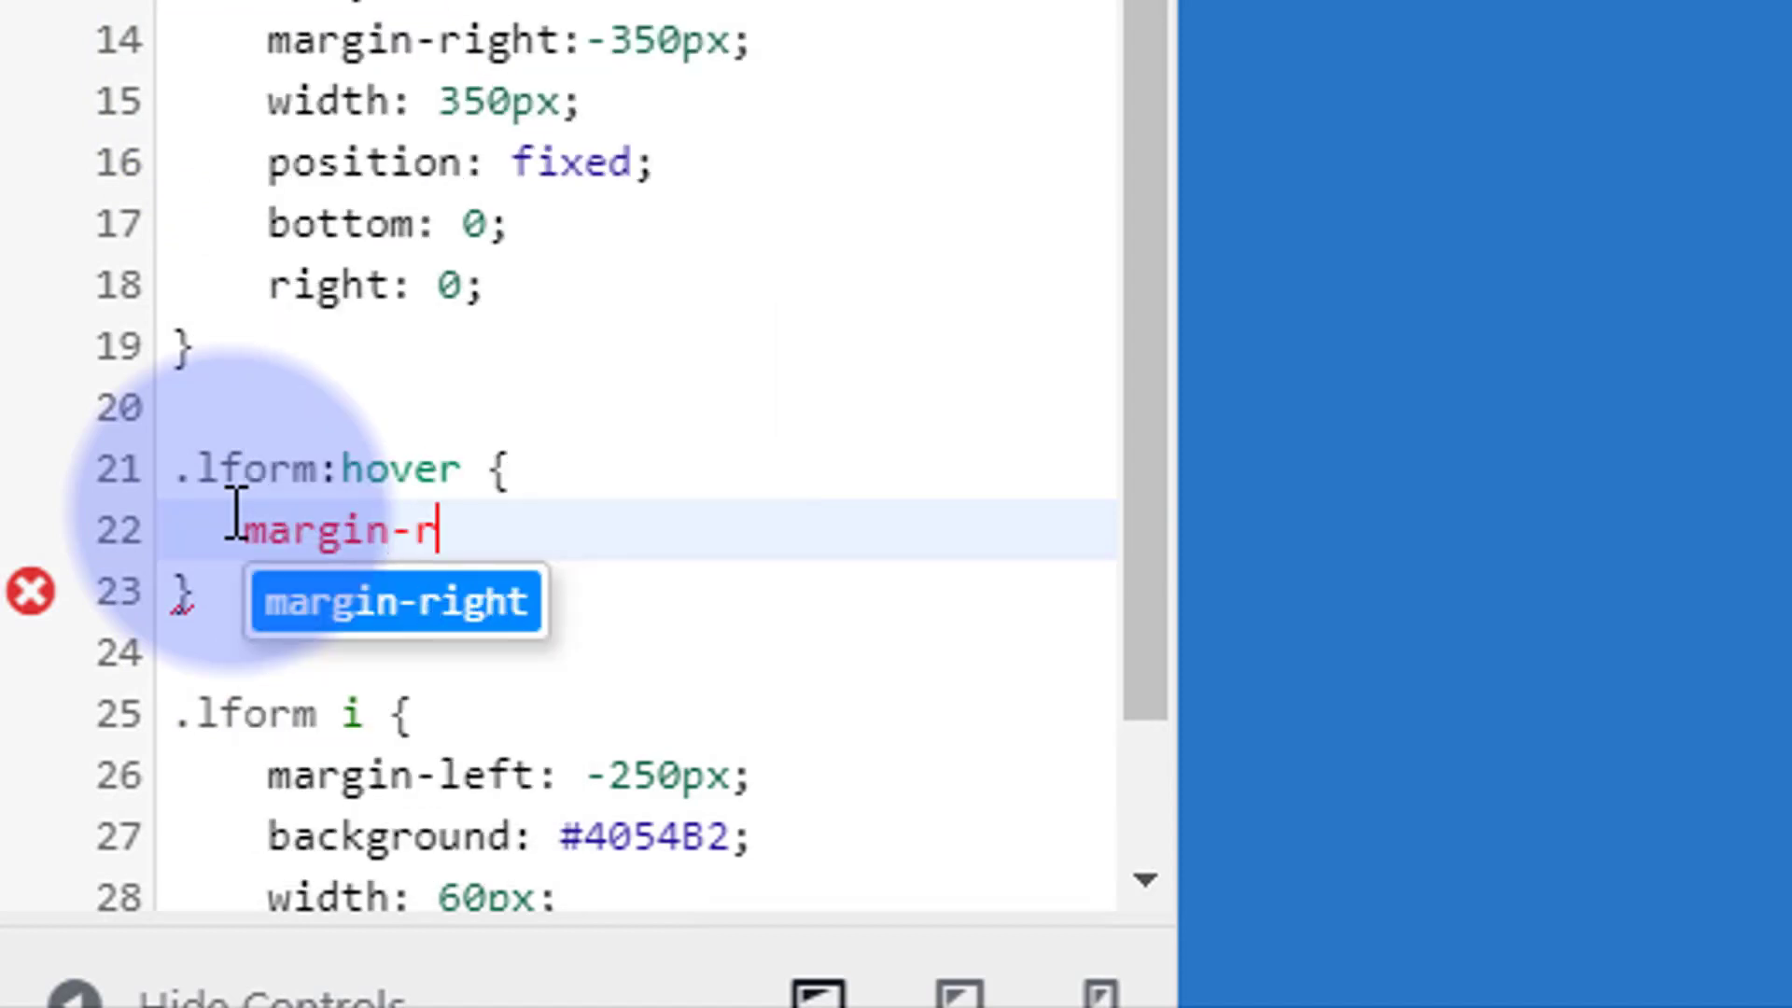
type("ight:0")
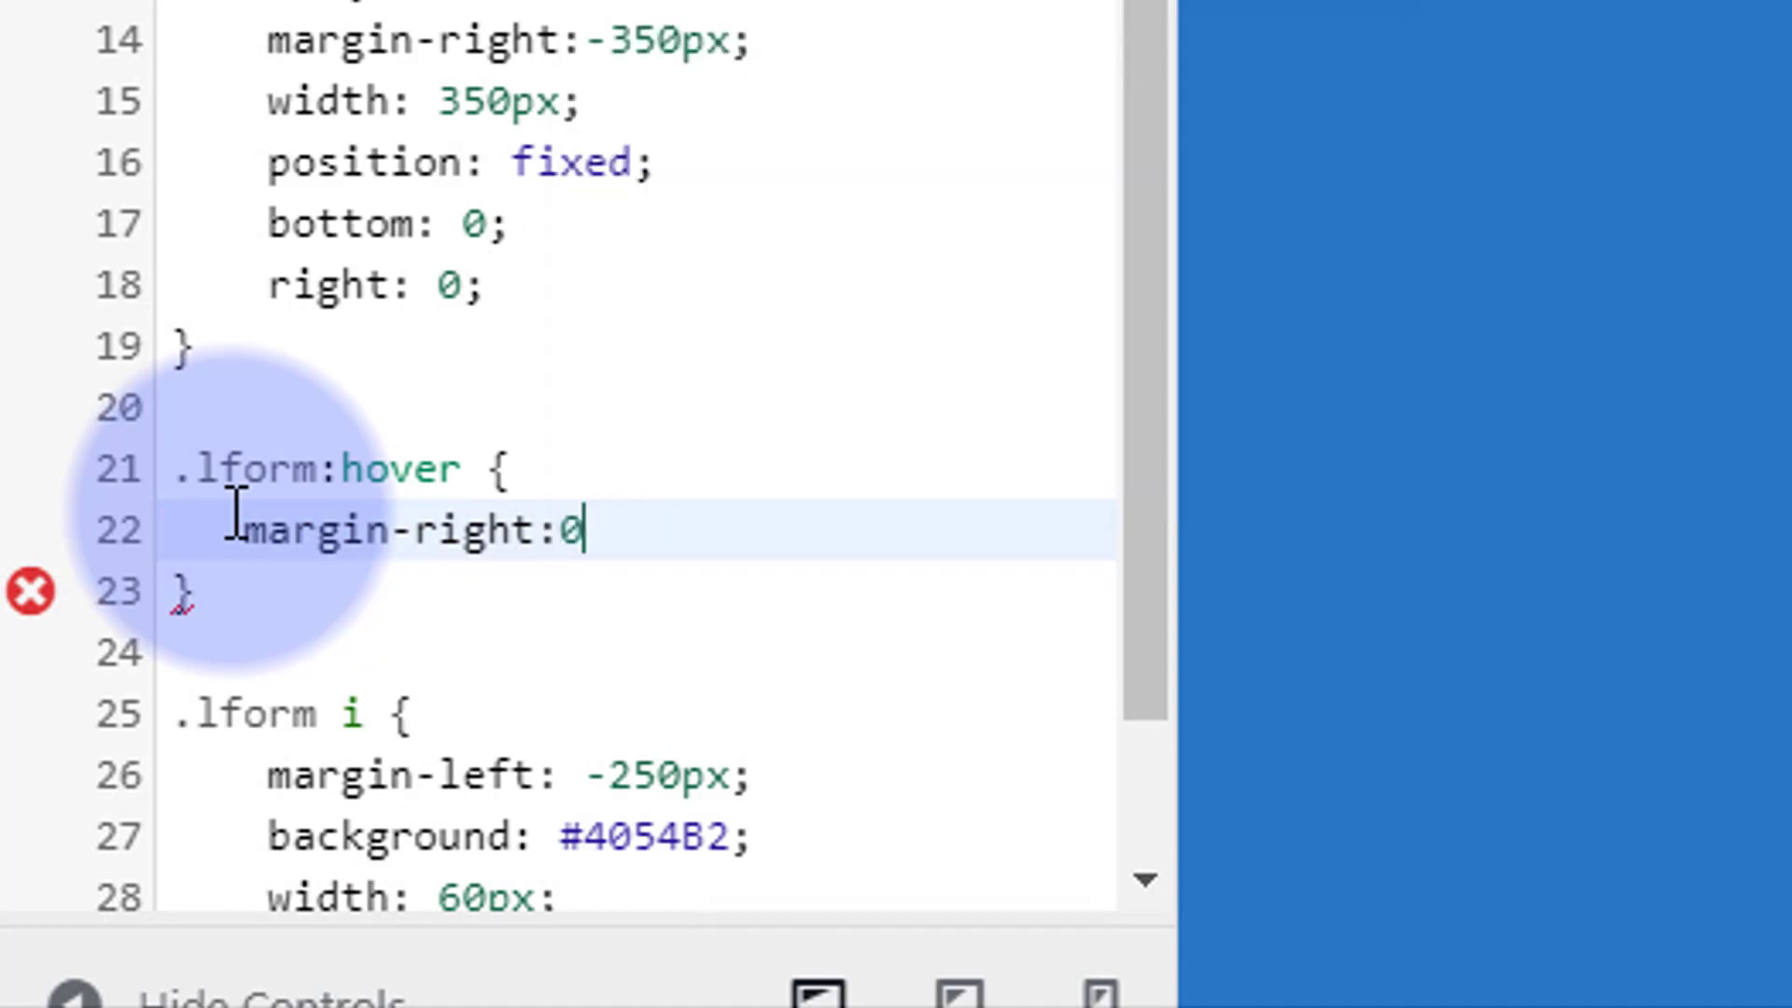
type("px;")
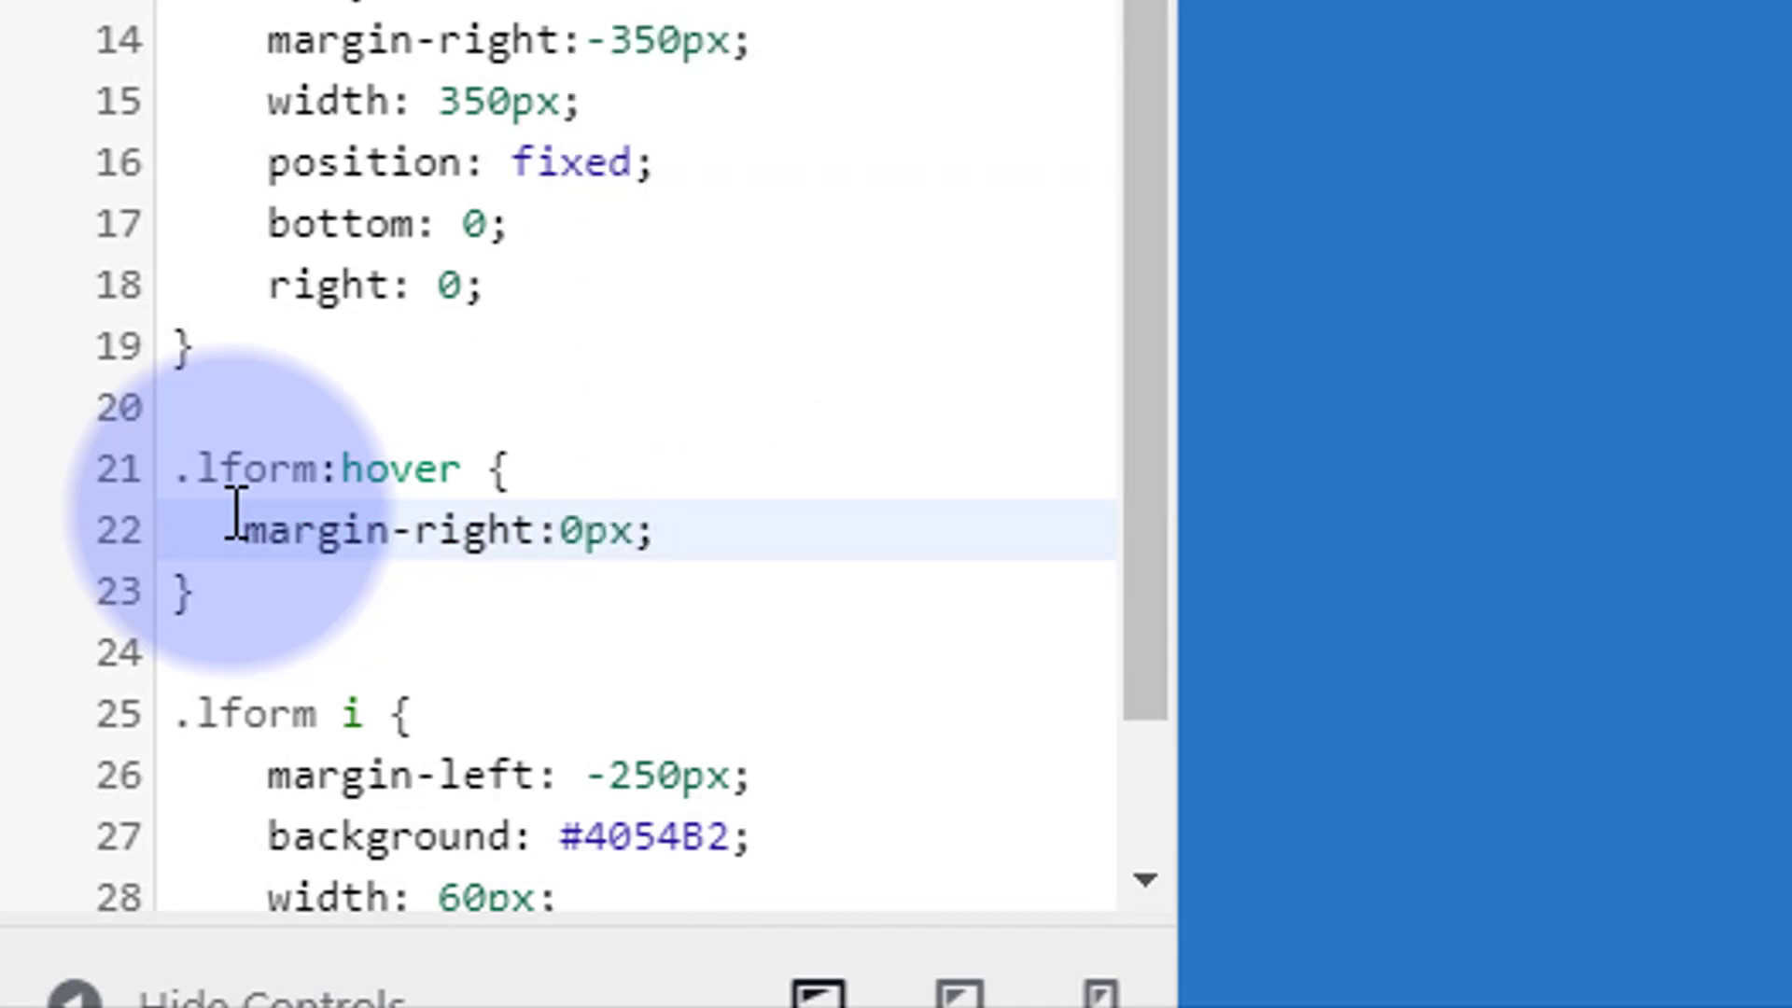
key("End")
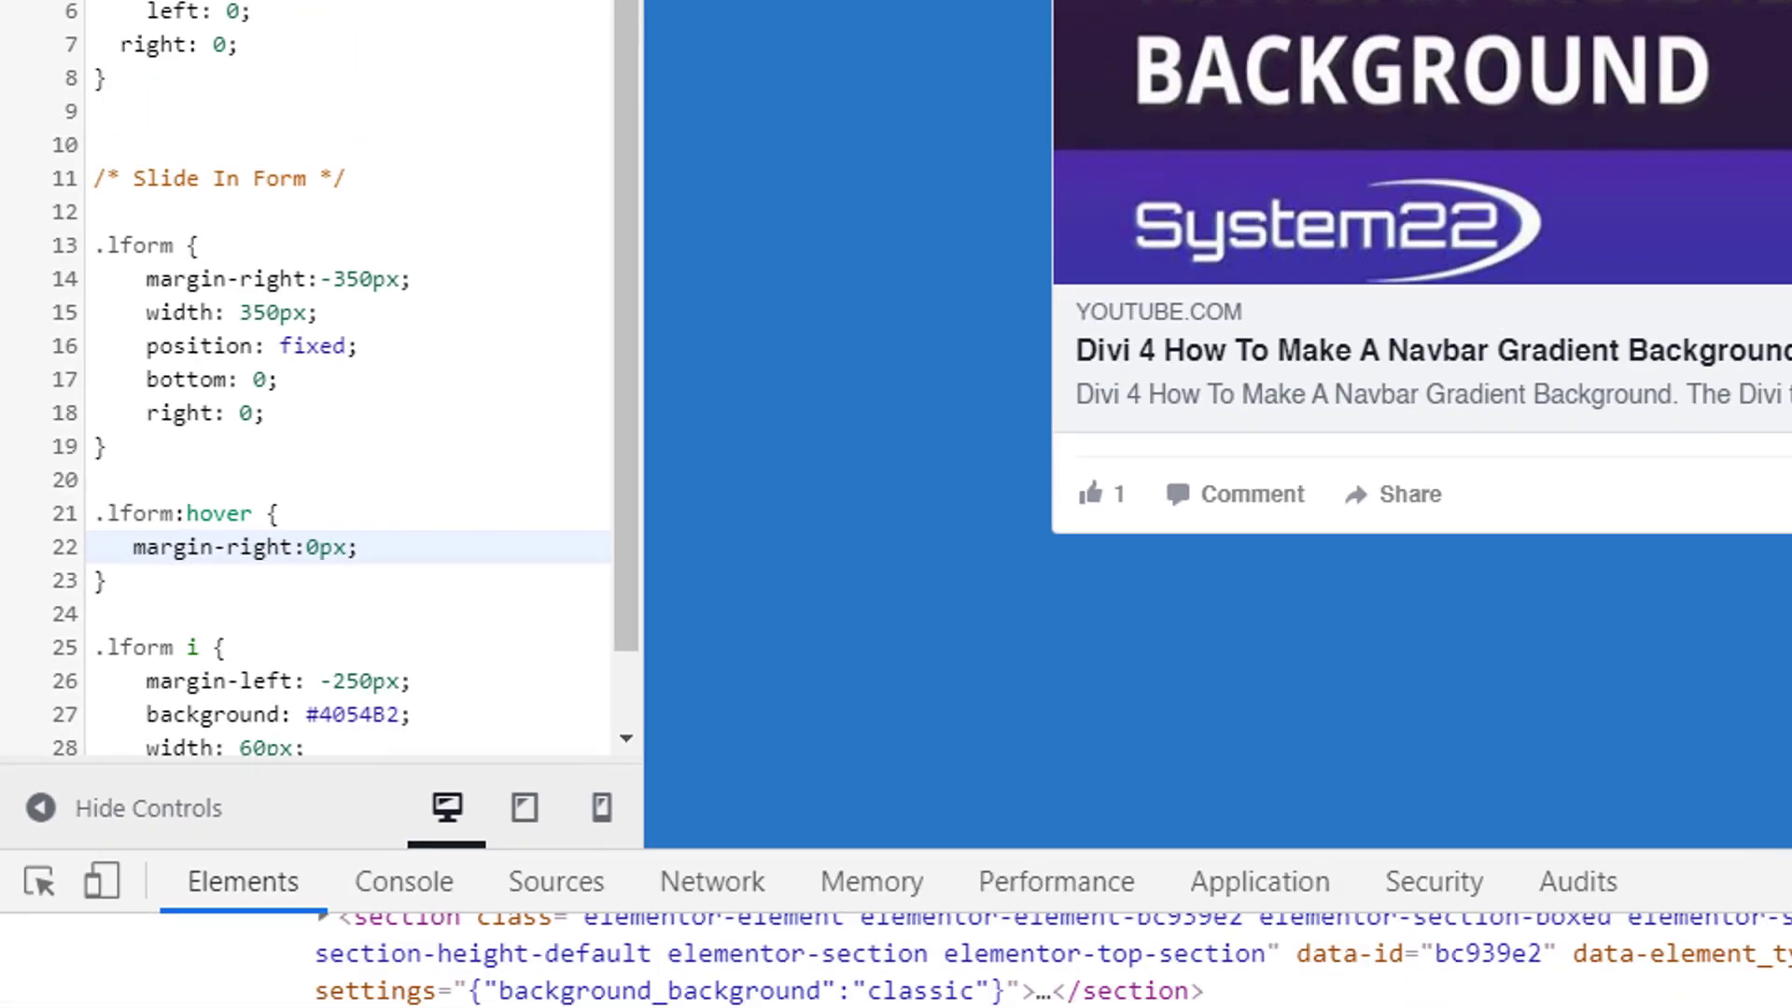
- Publish the custom CSS and update the Elementor Gallery page
left_click(246, 91)
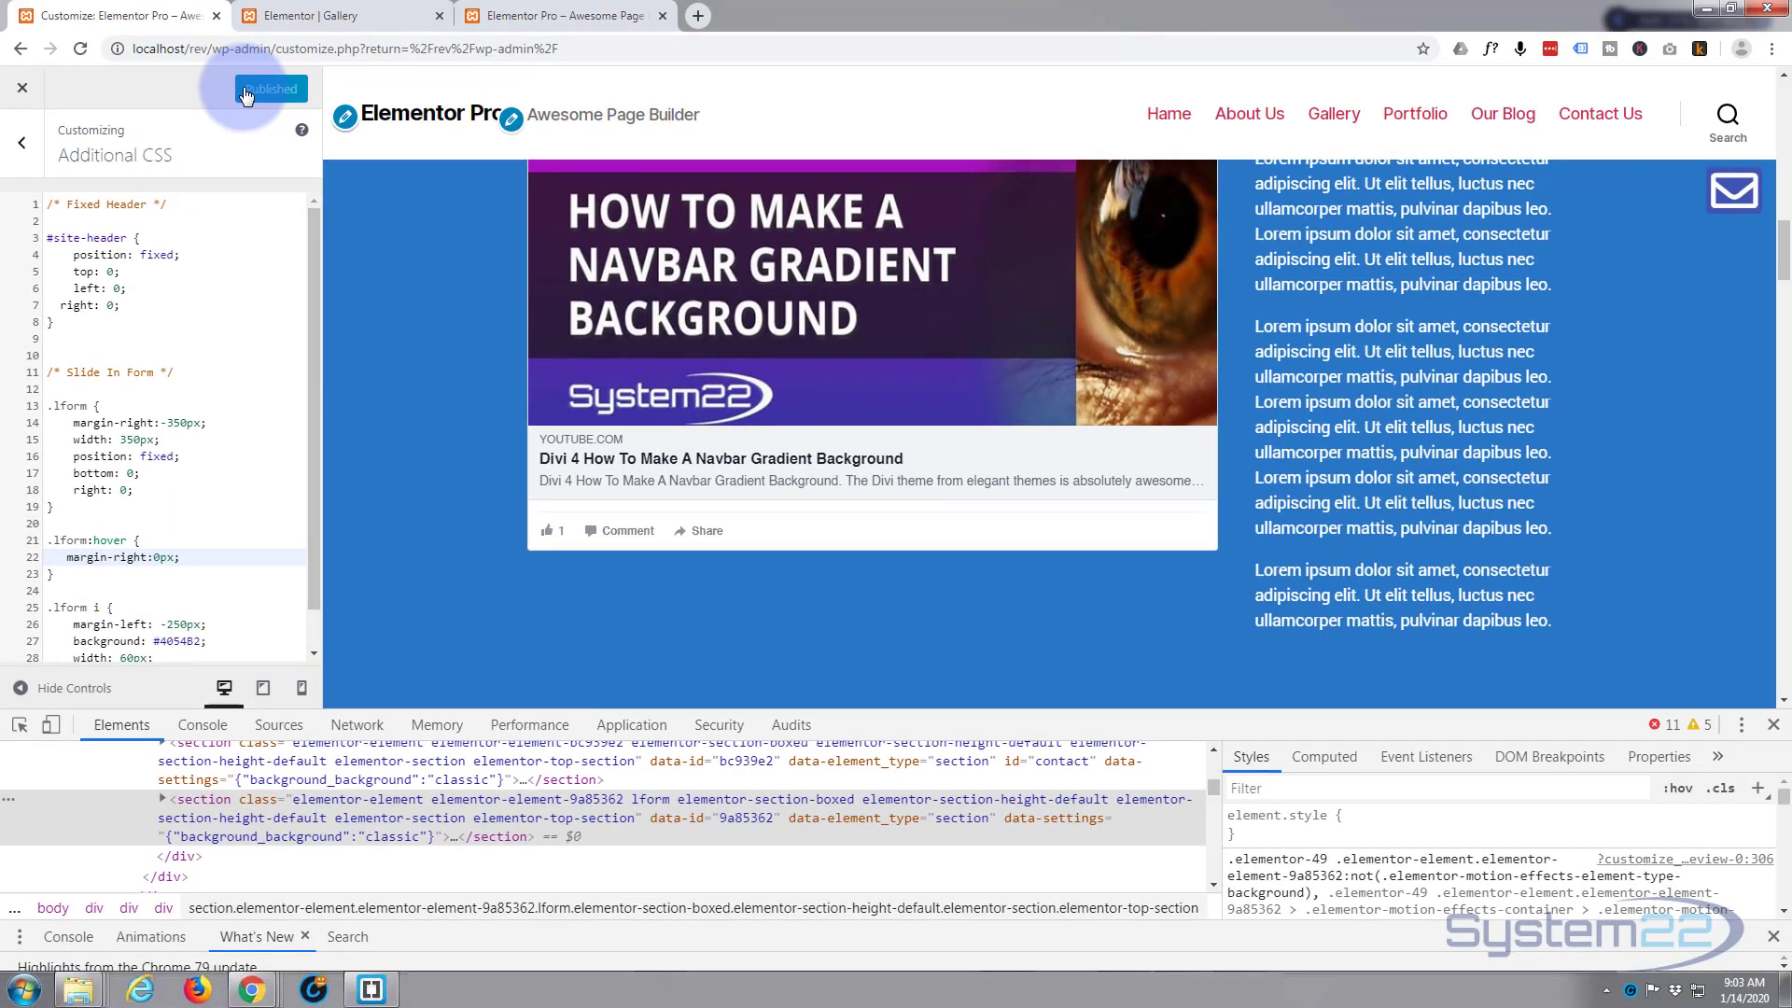
left_click(304, 19)
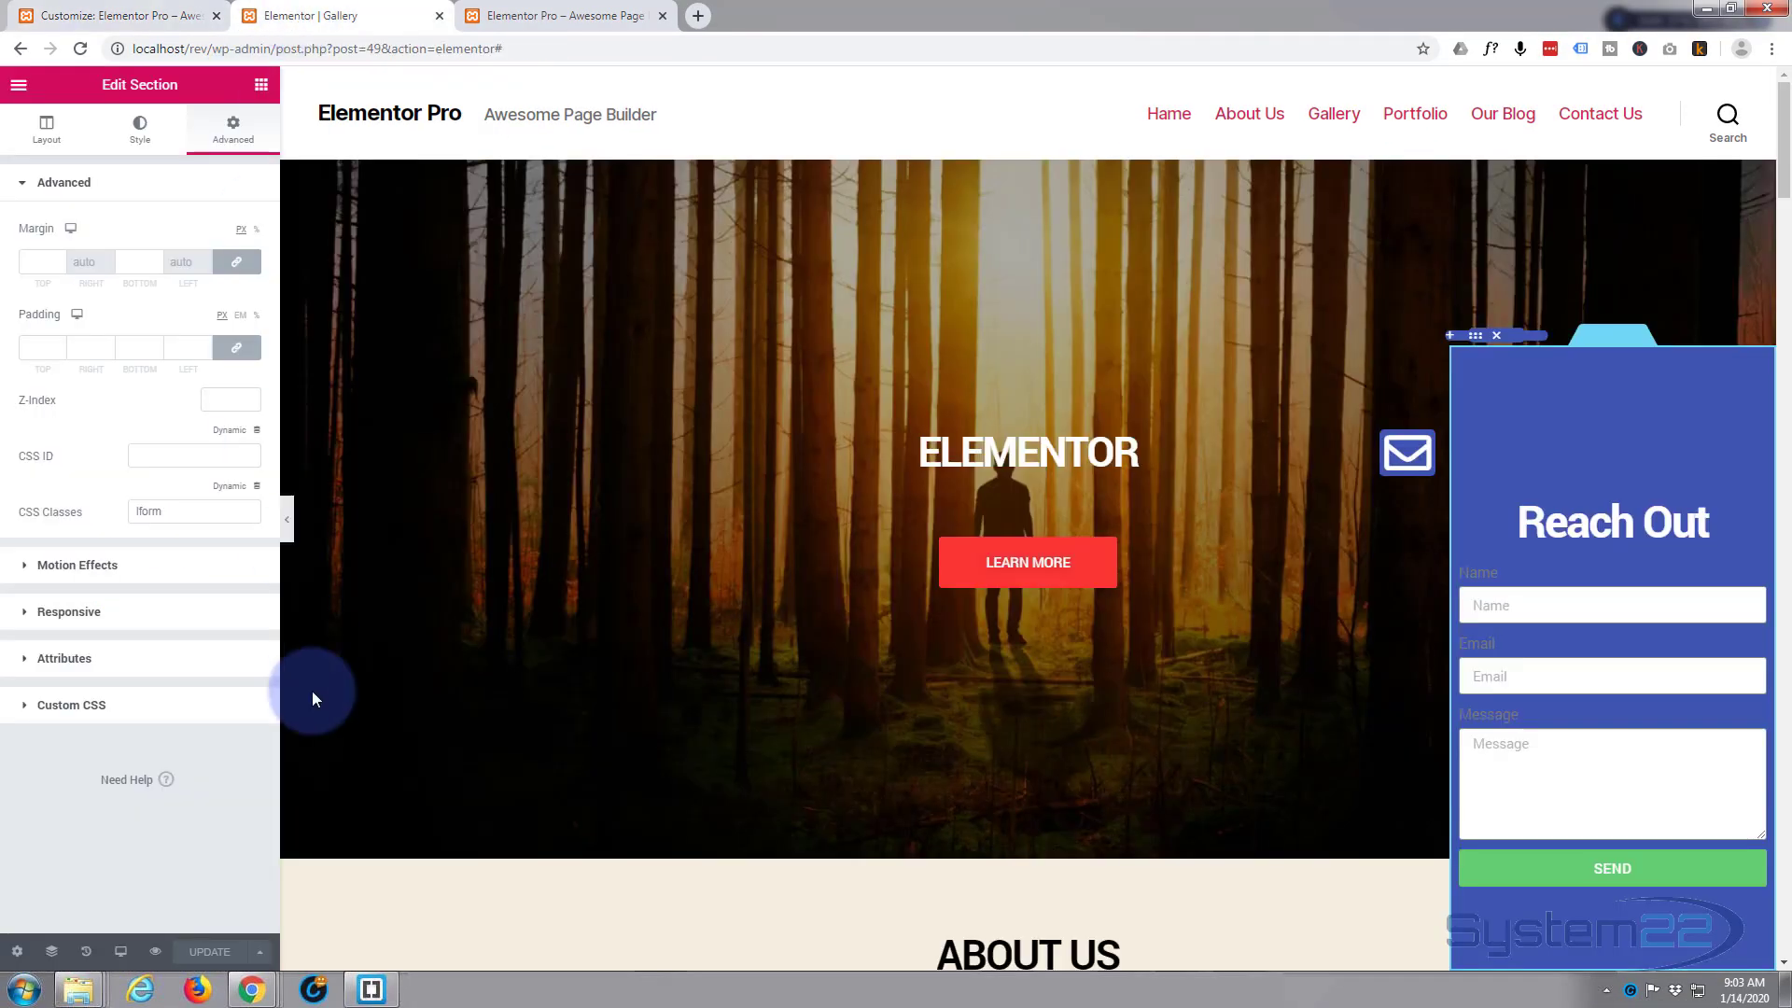
left_click(213, 950)
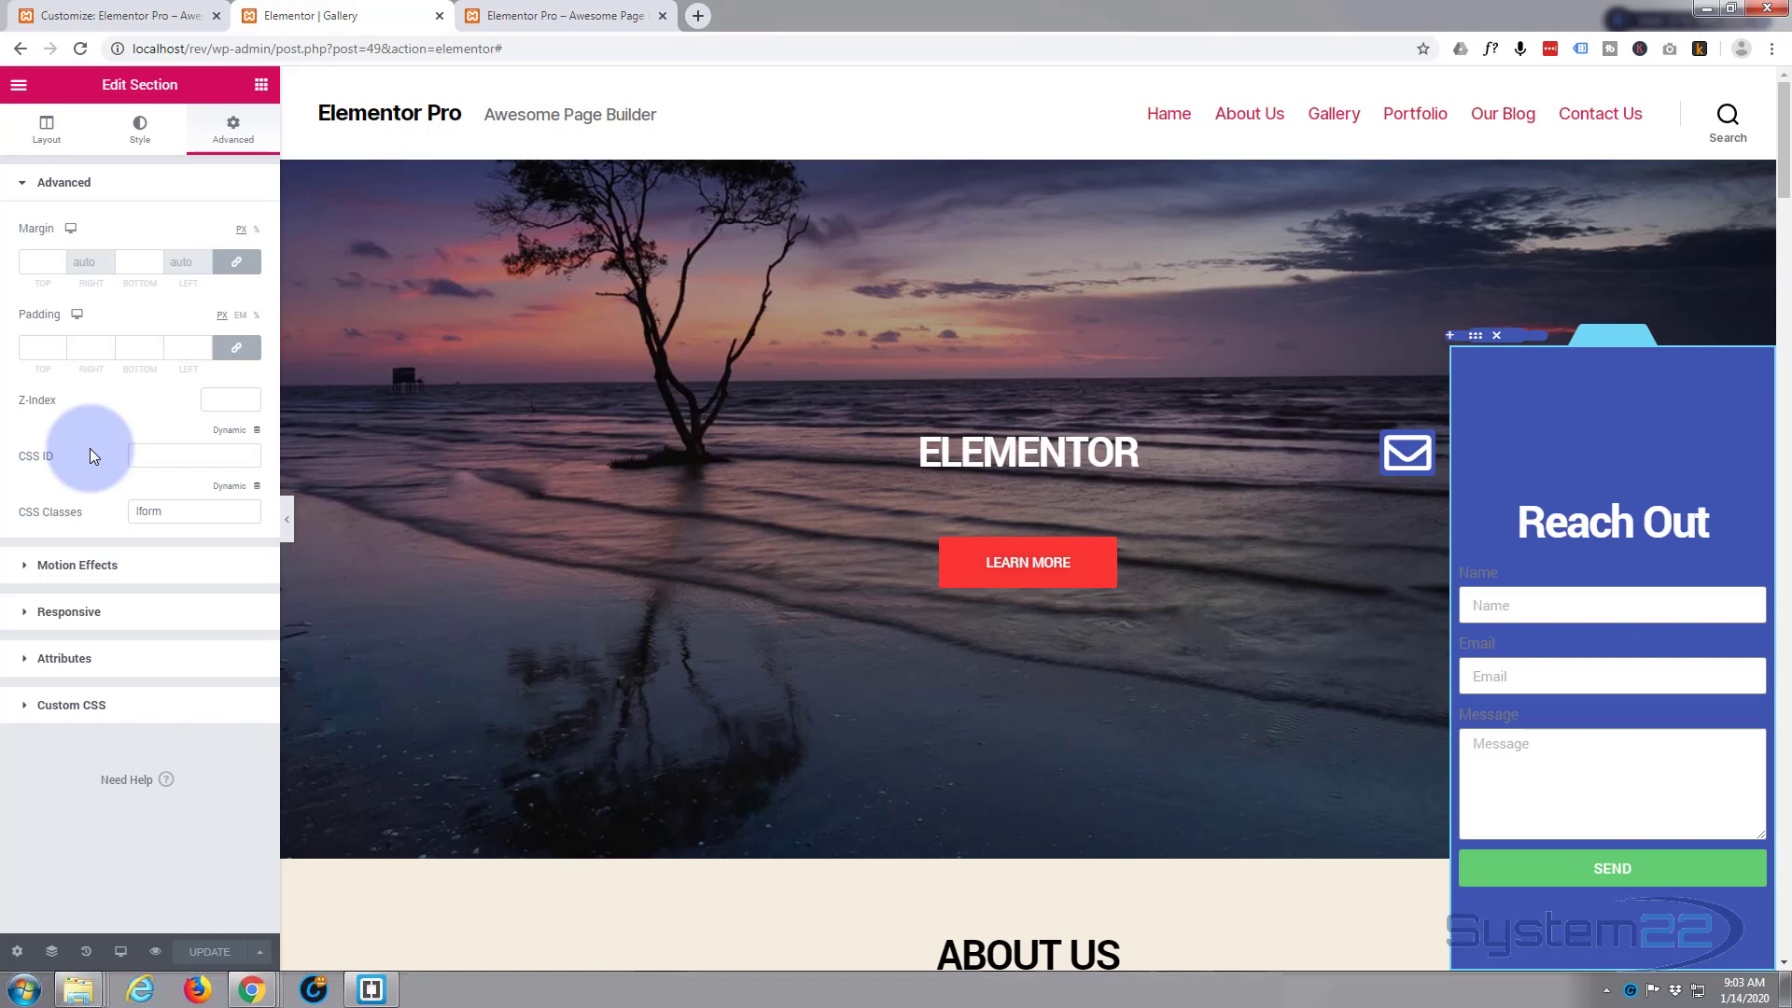
- Reload the site preview with the new CSS and close the developer tools panel
left_click(536, 11)
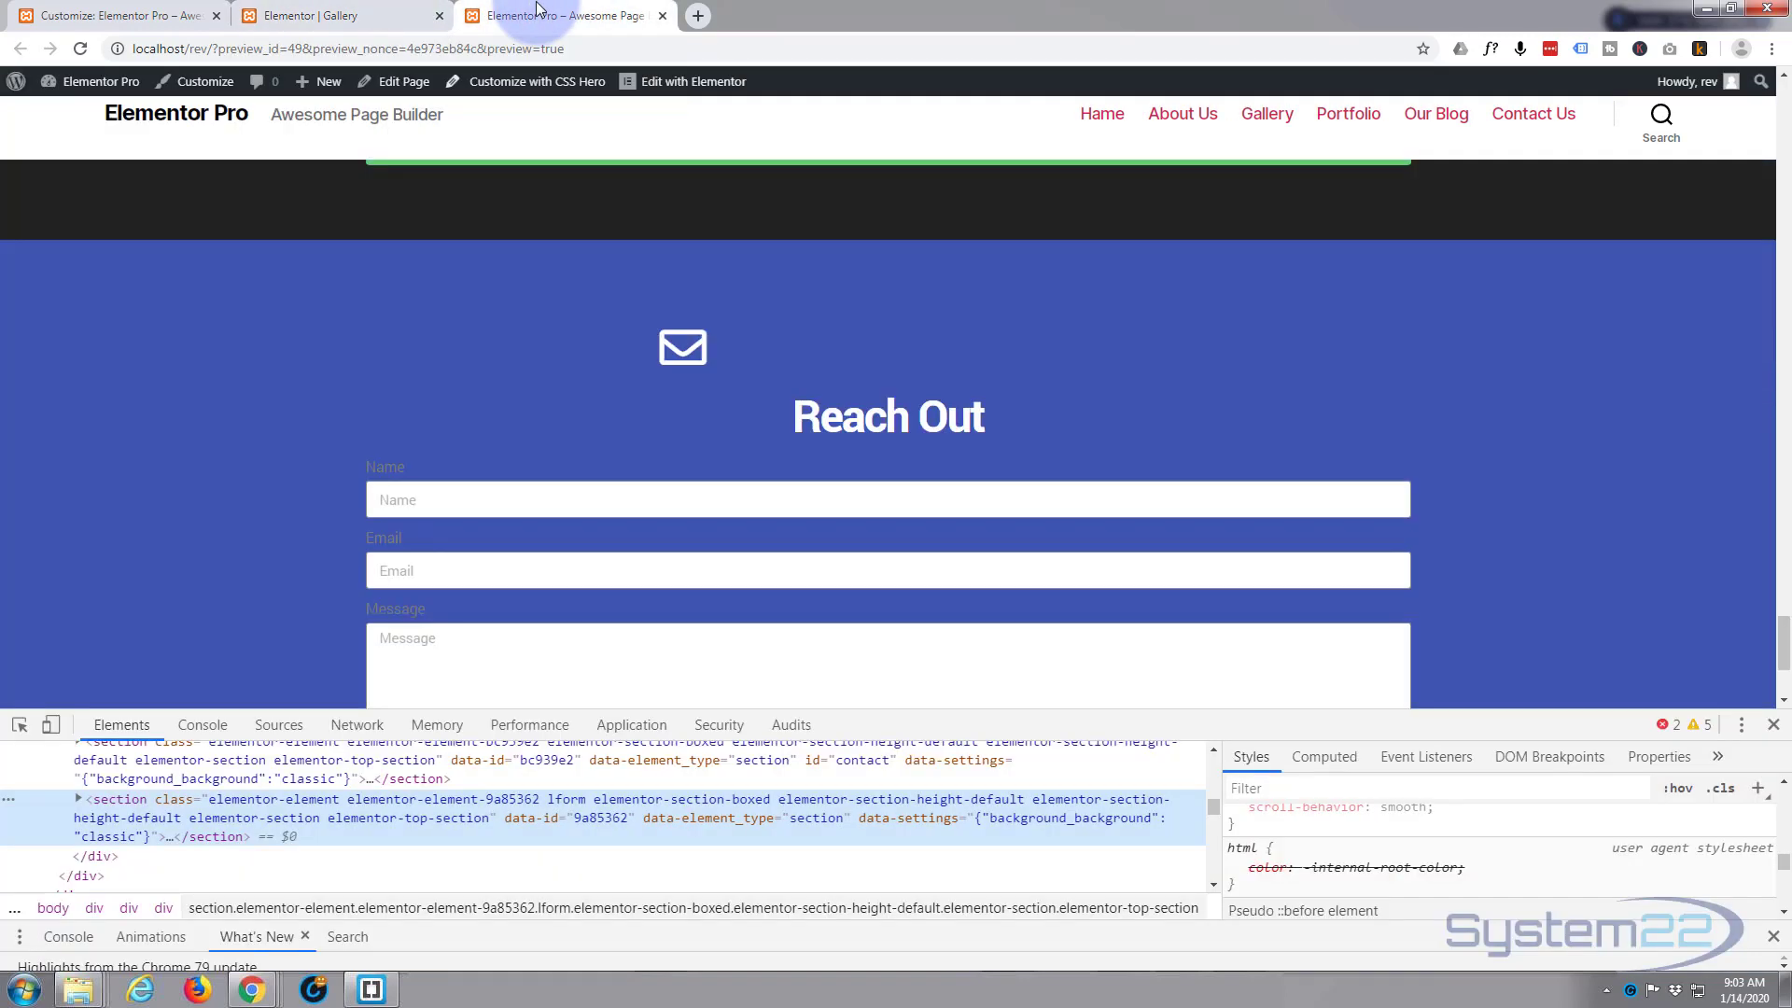
left_click(359, 15)
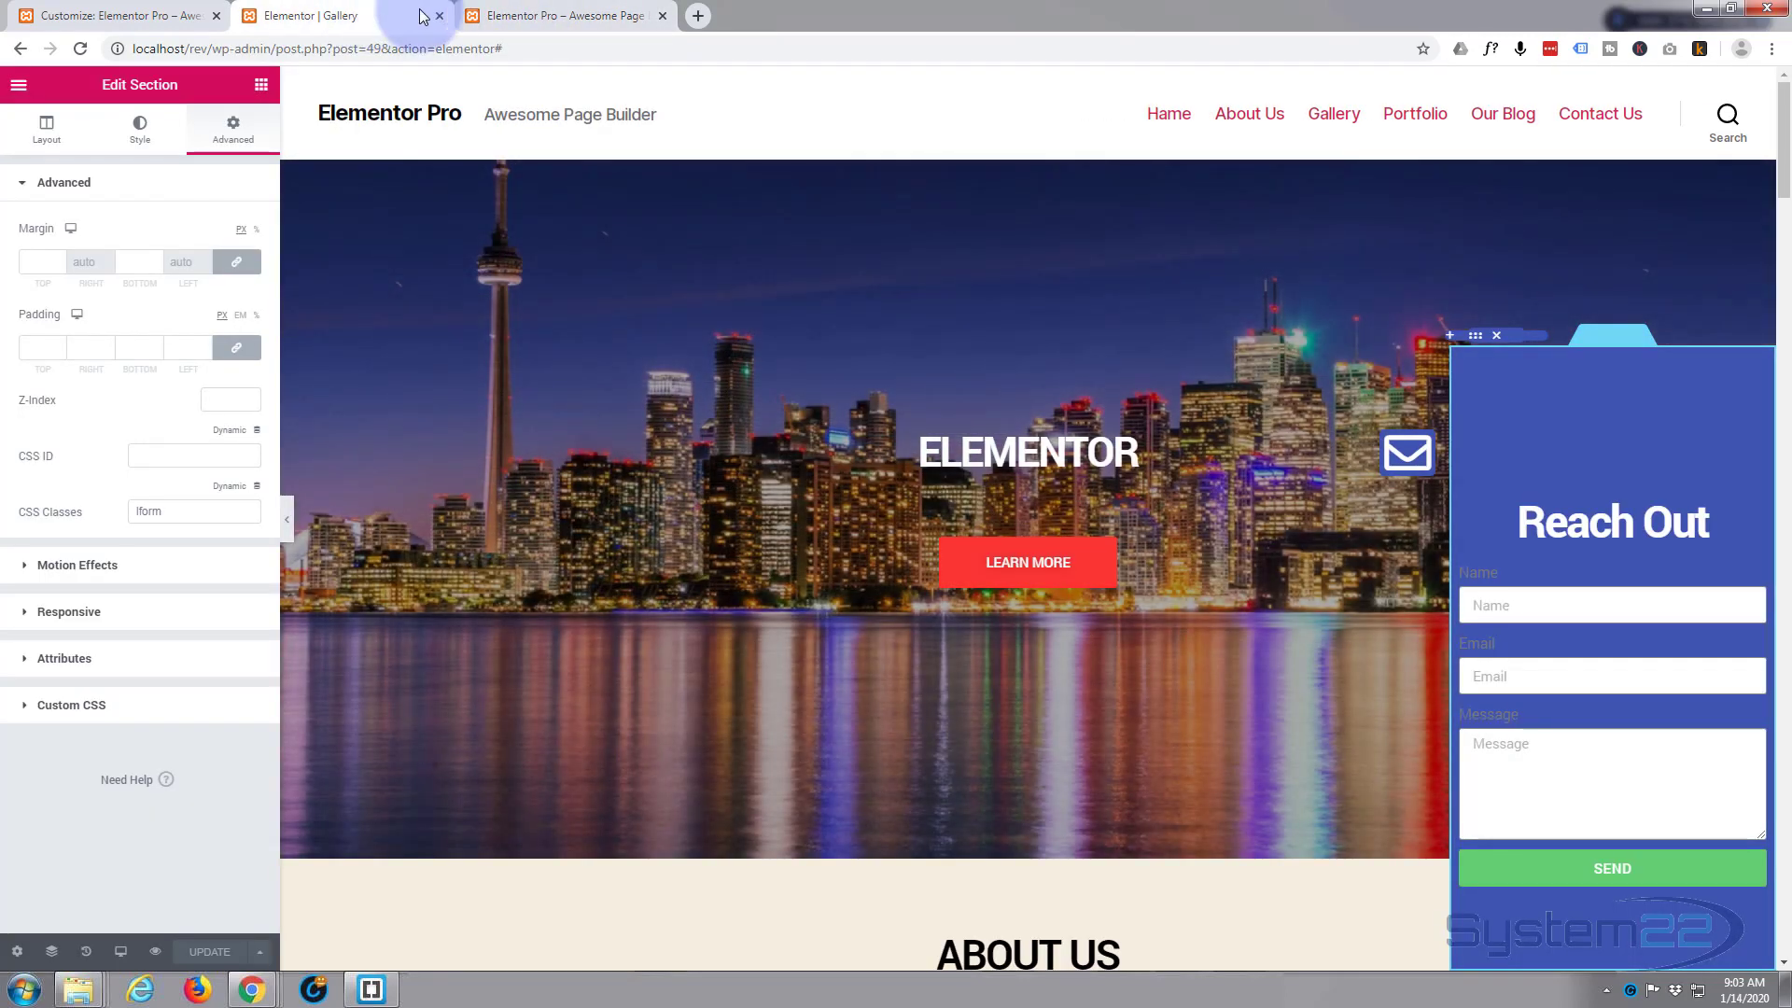
left_click(523, 15)
left_click(80, 48)
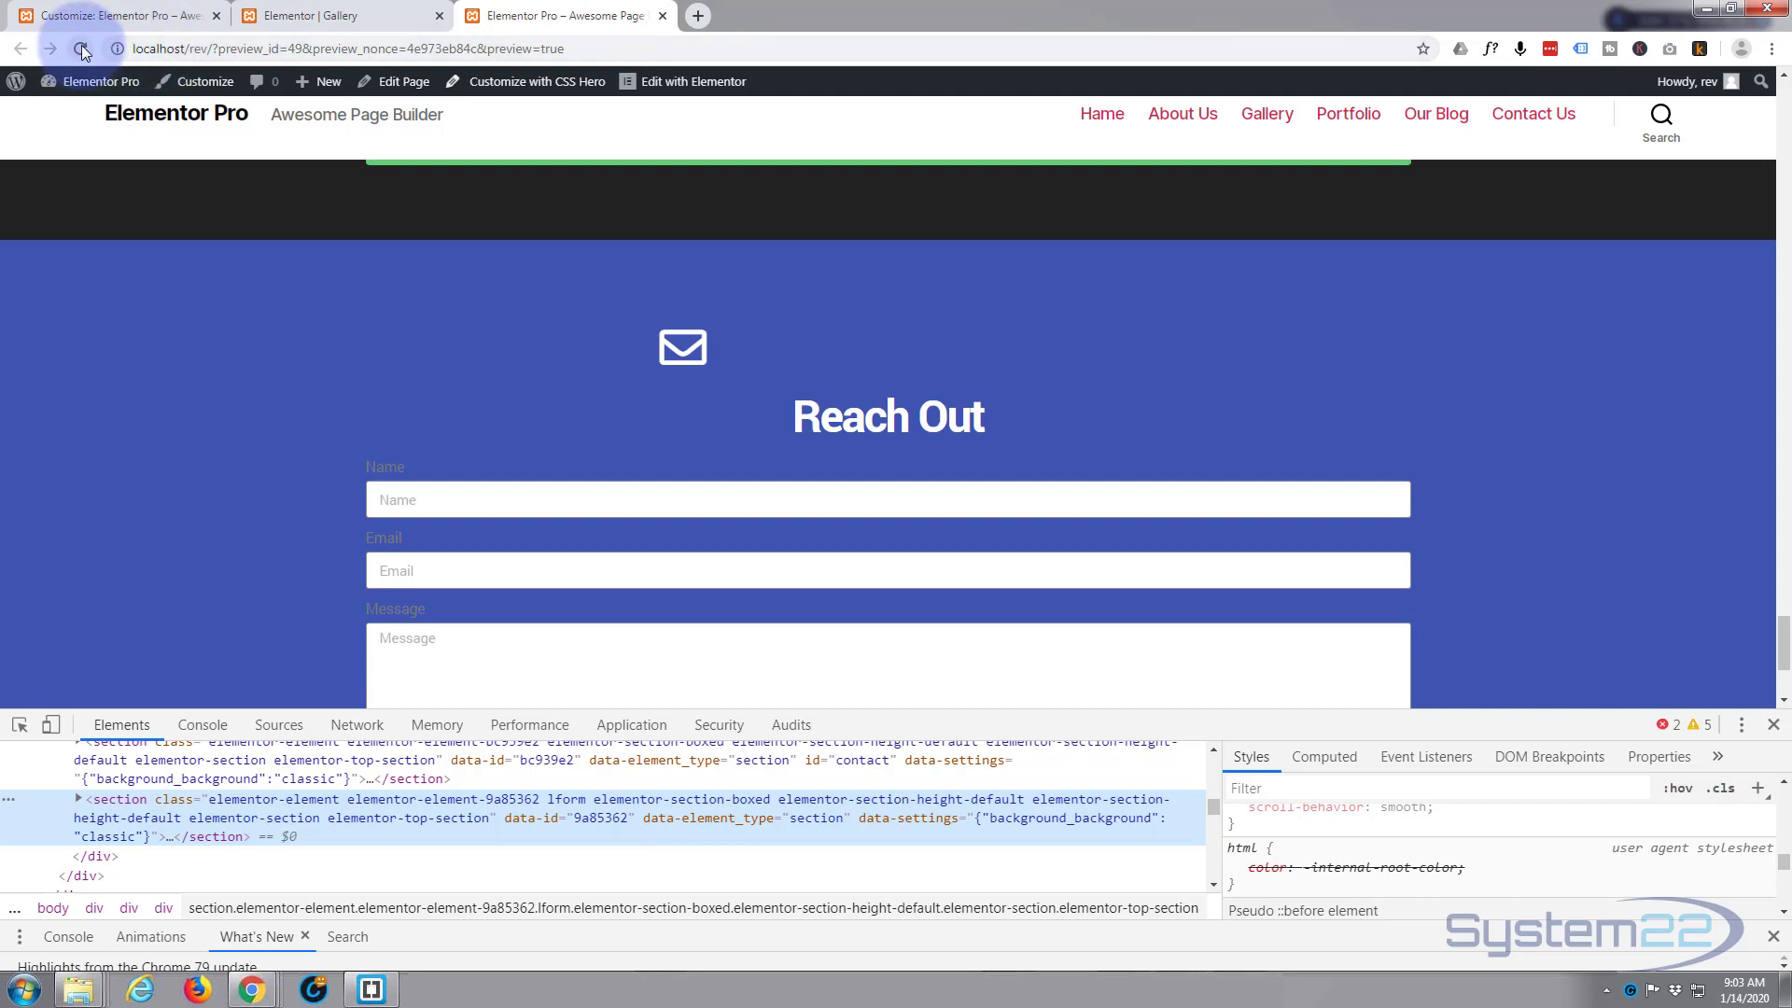
left_click(1774, 726)
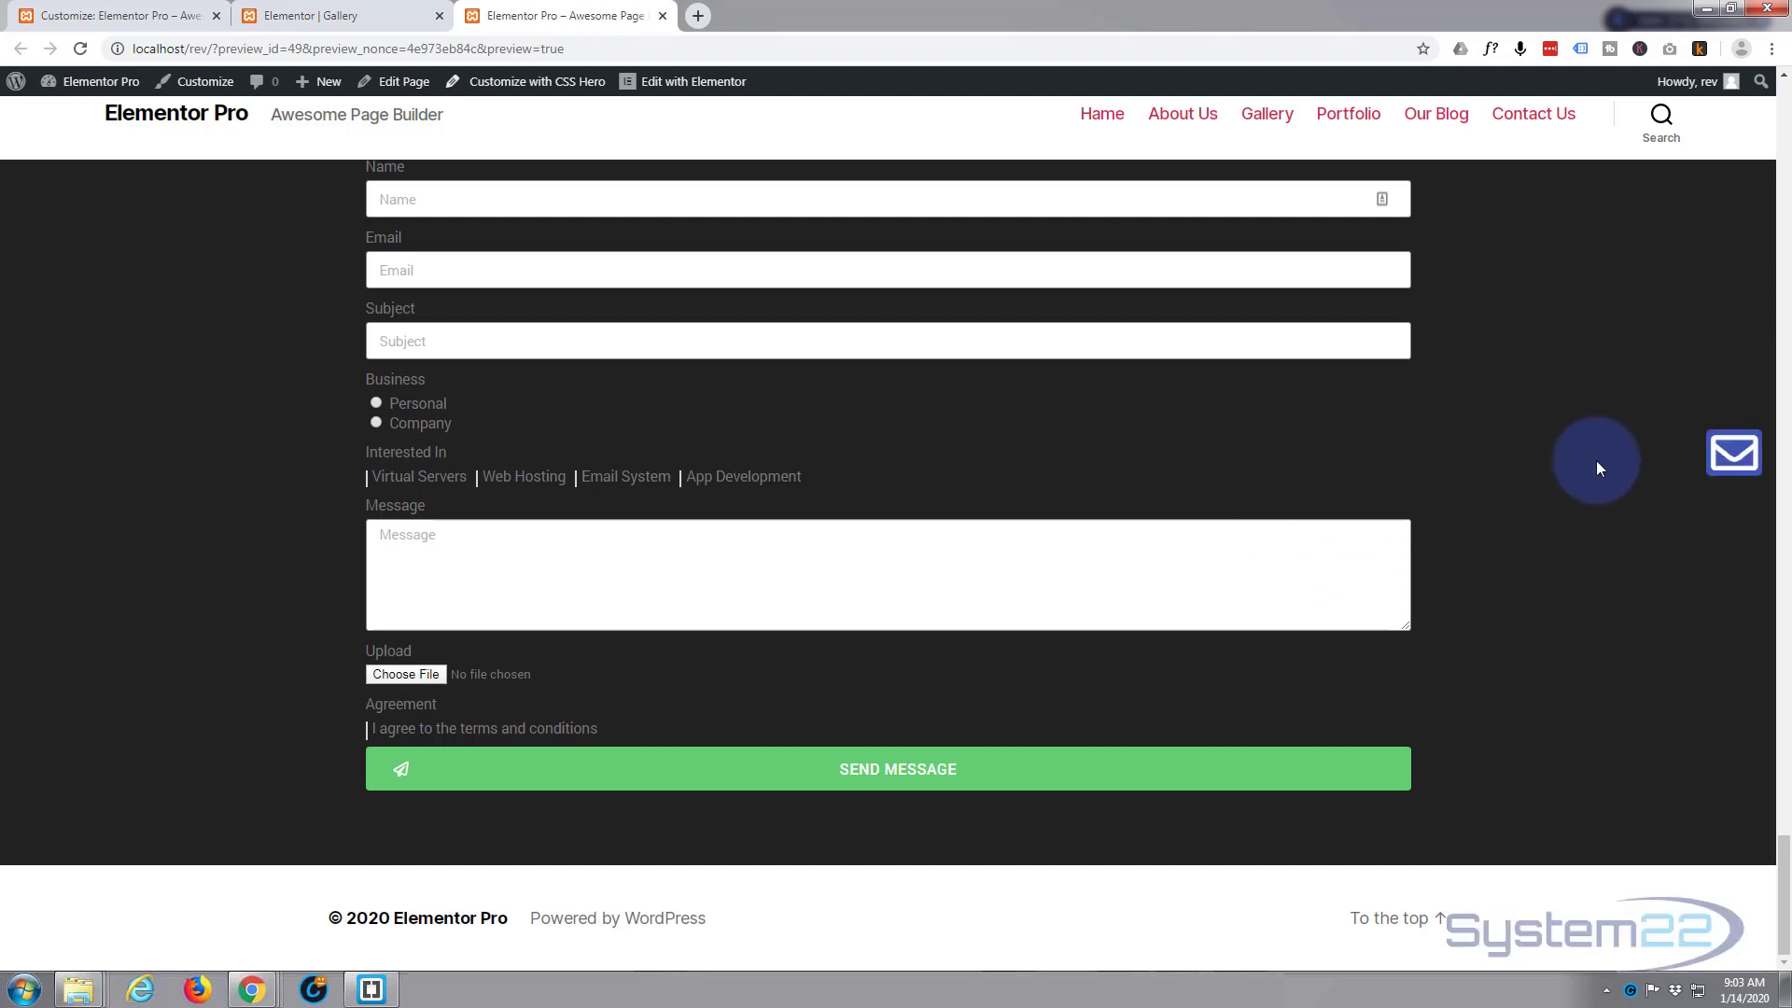
mouse_move(1722, 457)
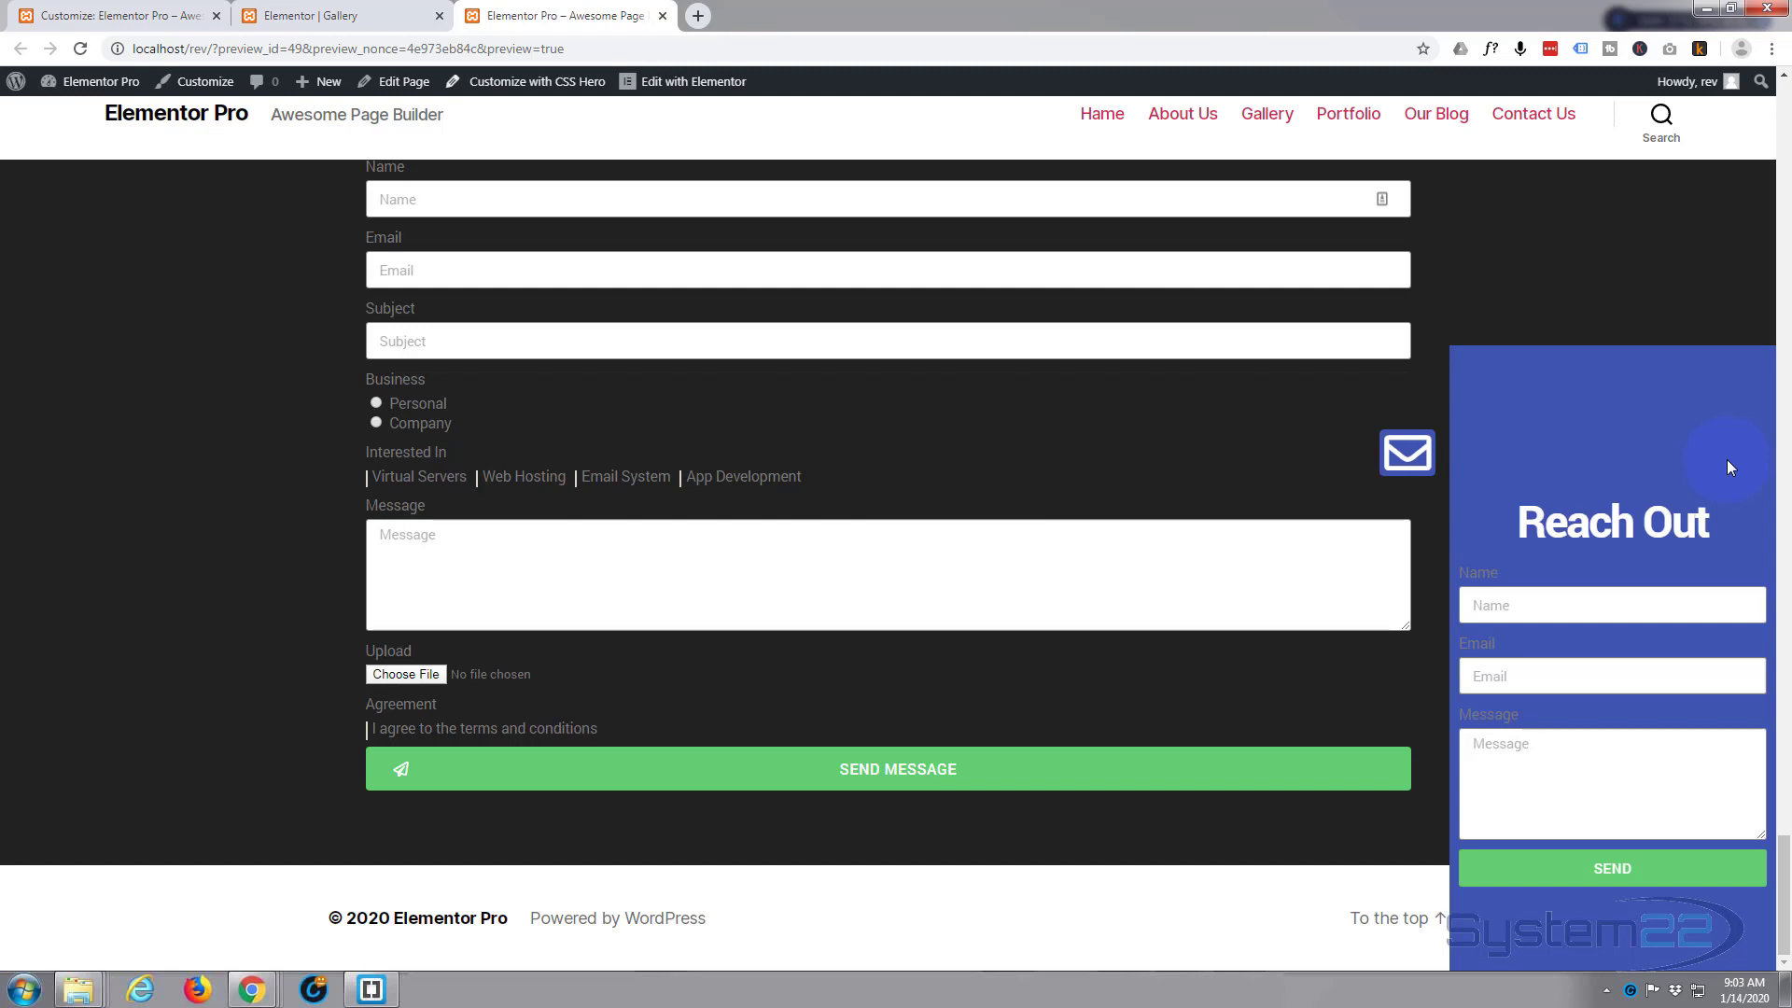
- Add 'transition:0.25s;' after 'right: 0;' in the .lform rule and publish the CSS
left_click(123, 16)
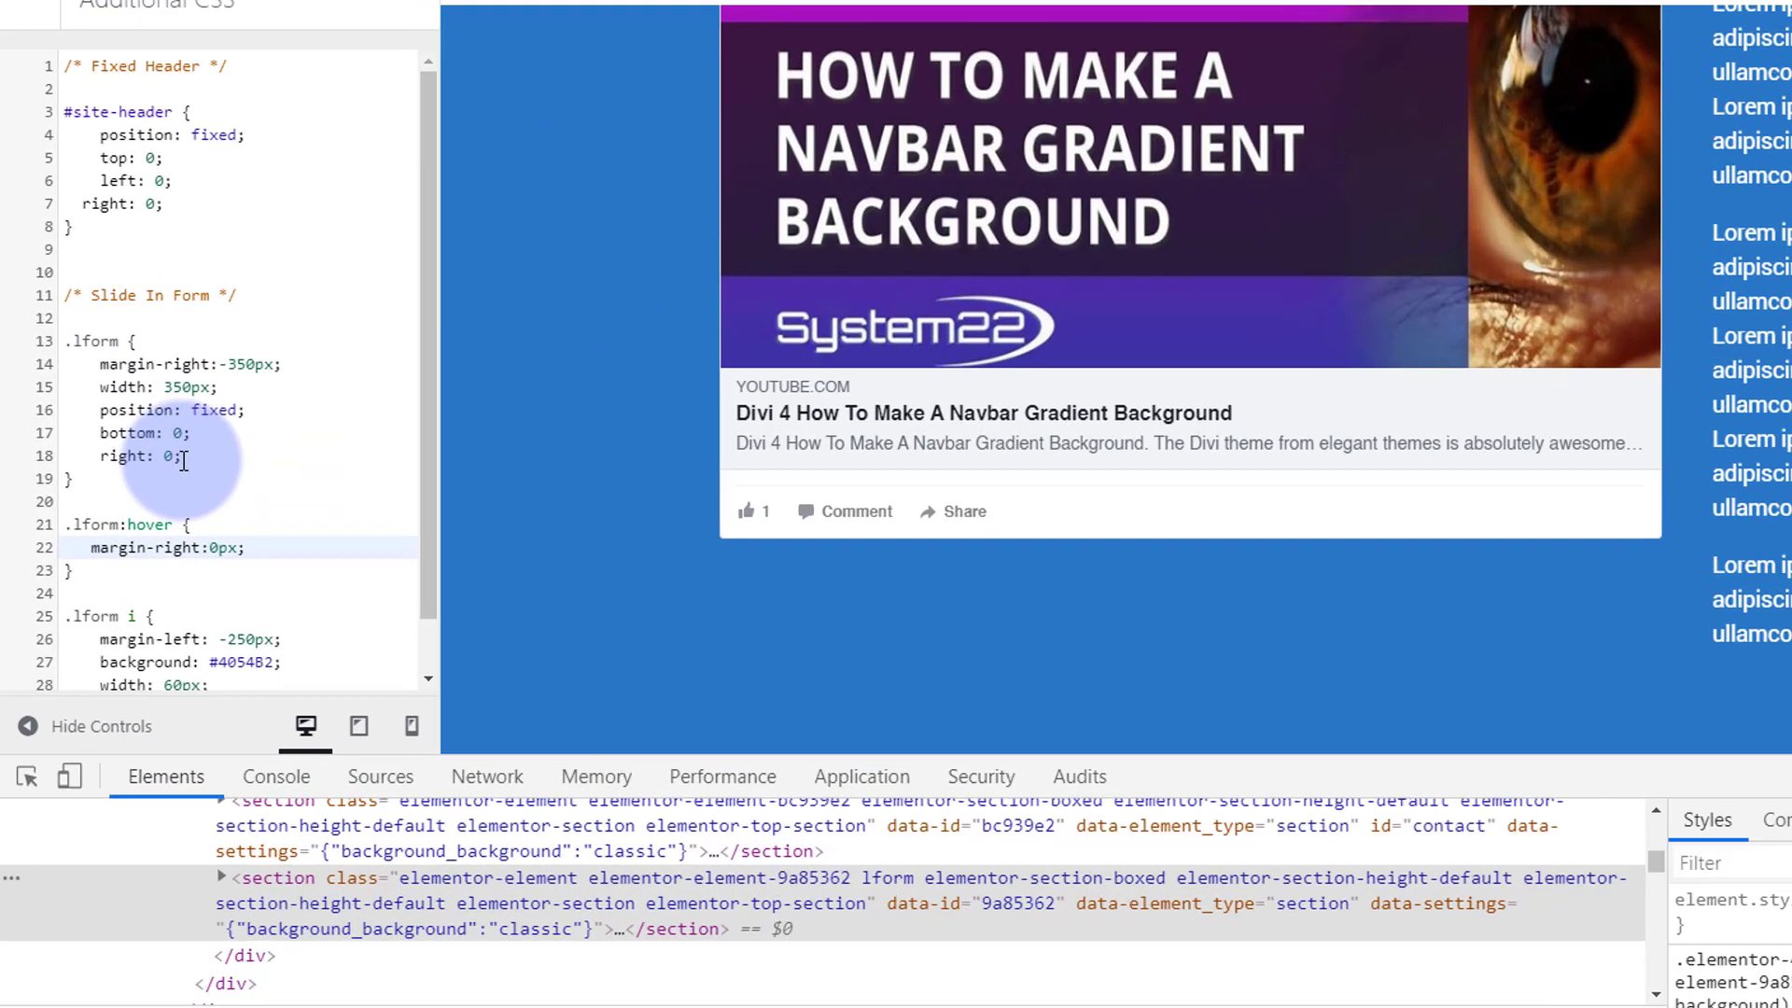
left_click(184, 458)
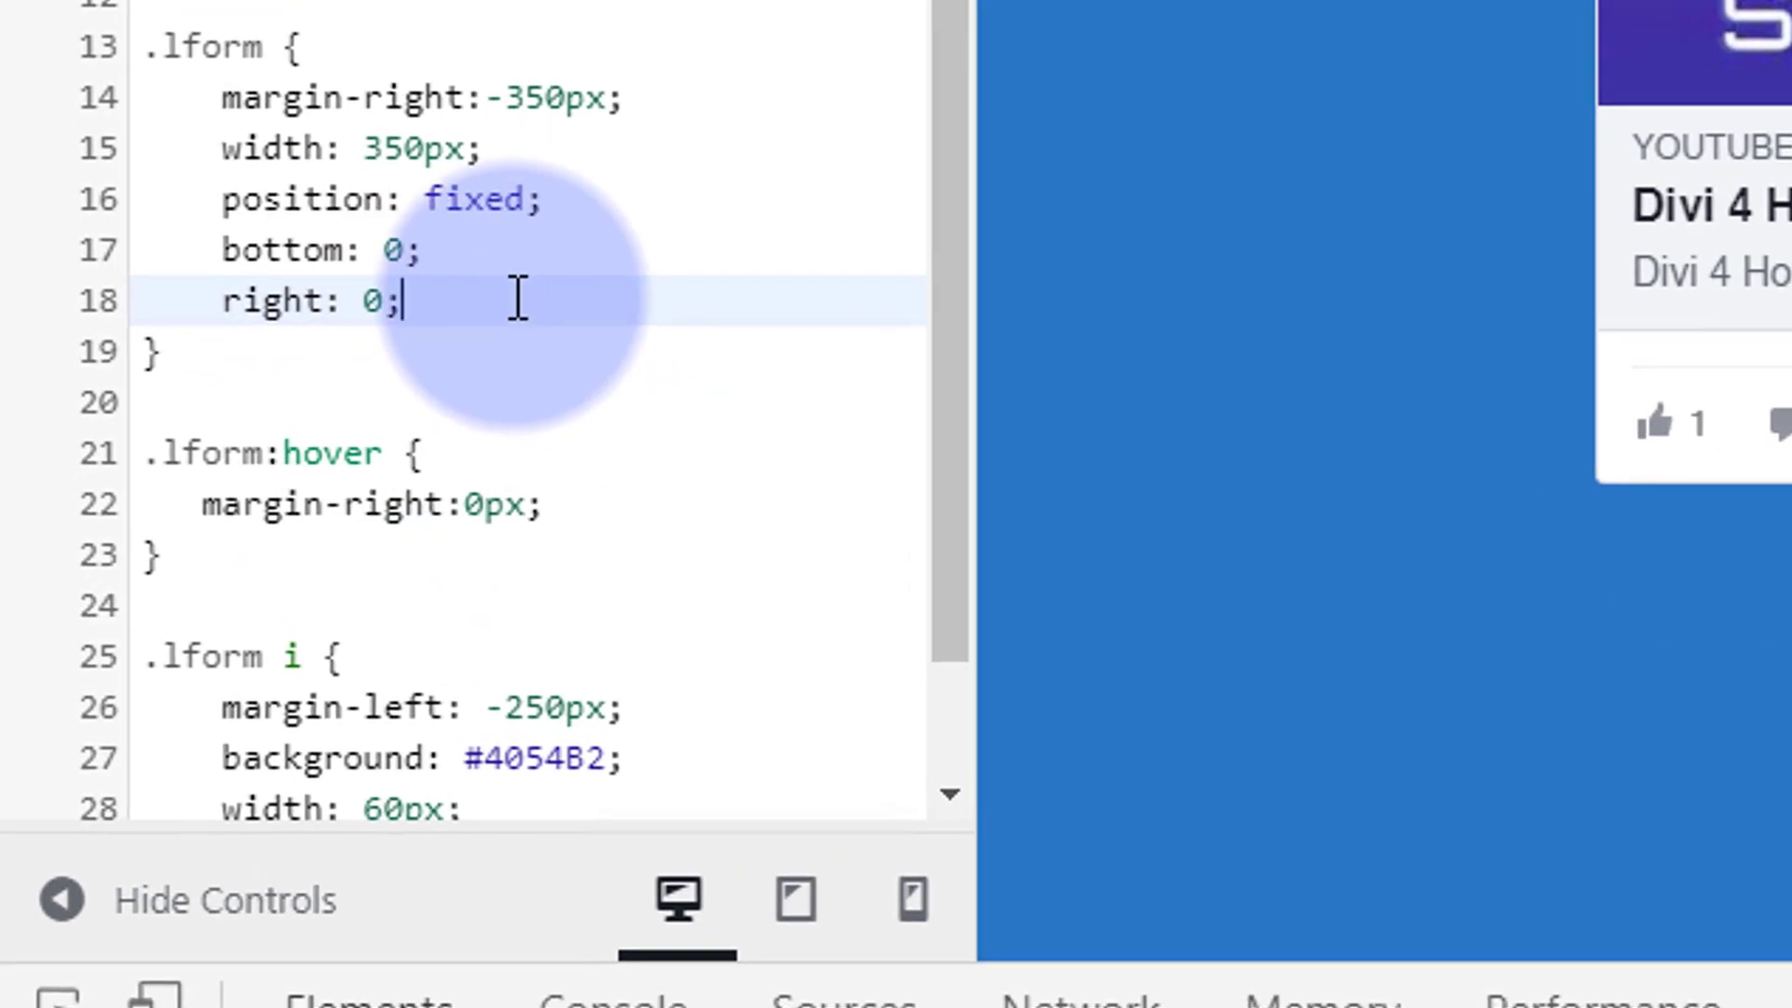
key("Return")
type("t")
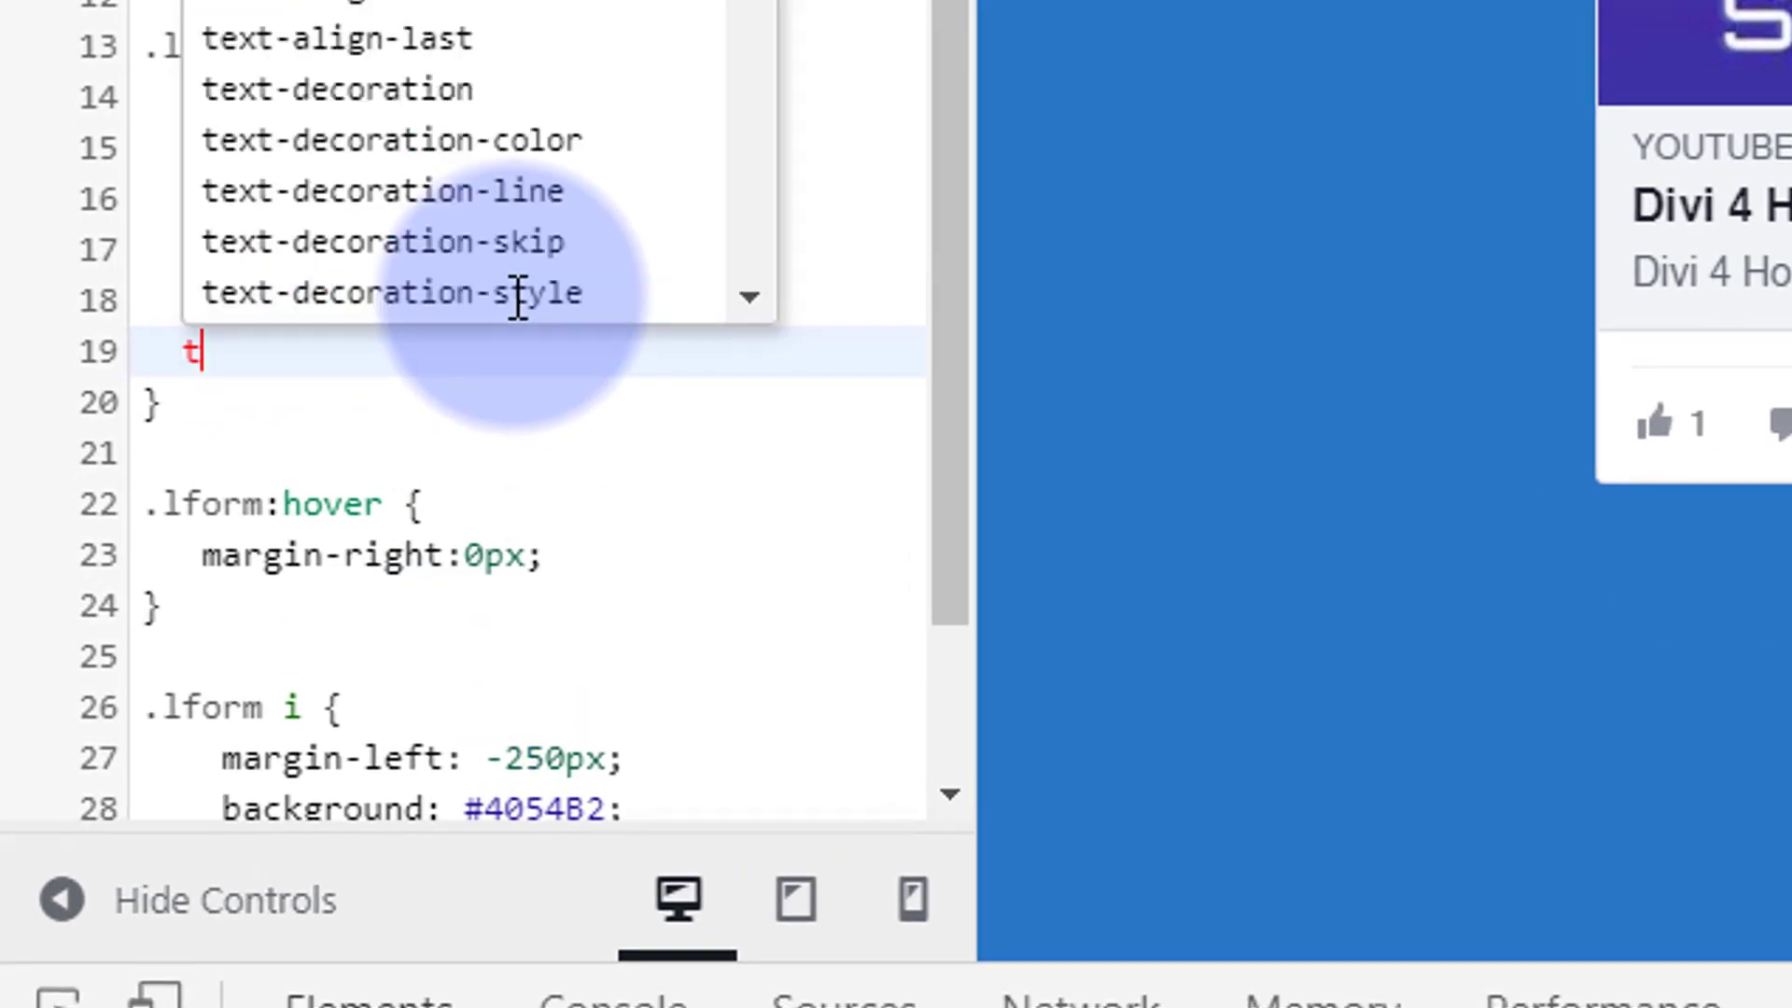
type("ransiti")
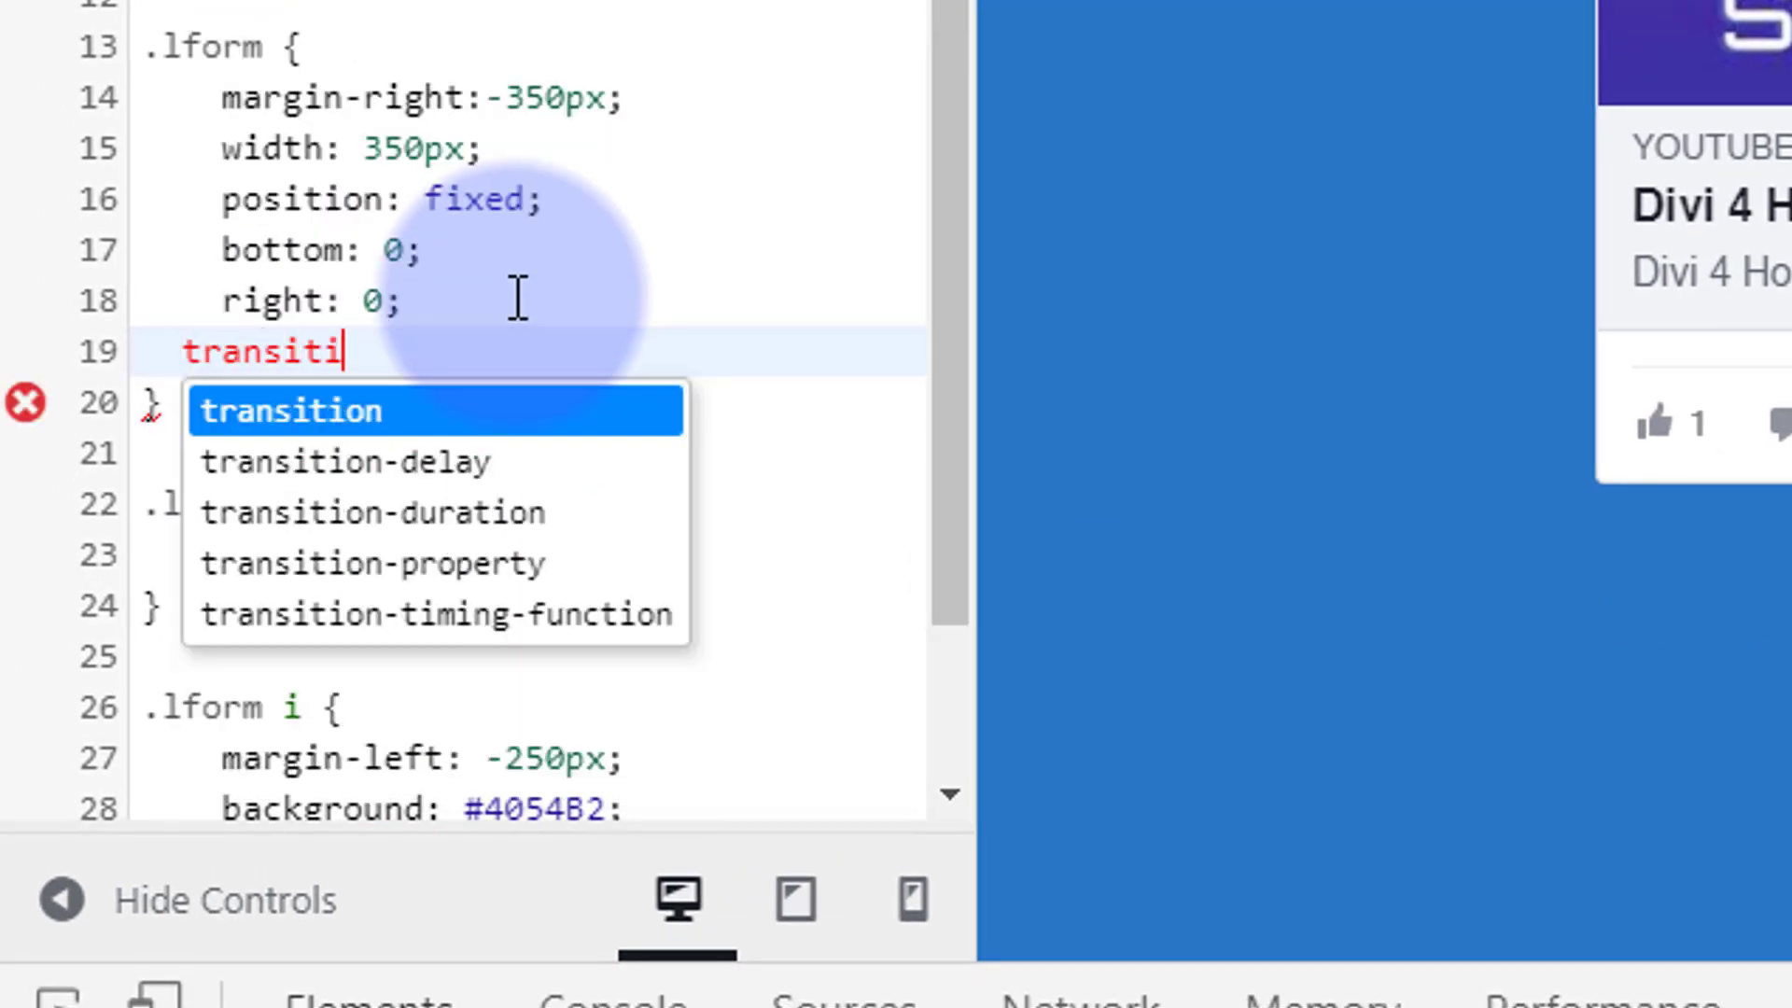
type("on:")
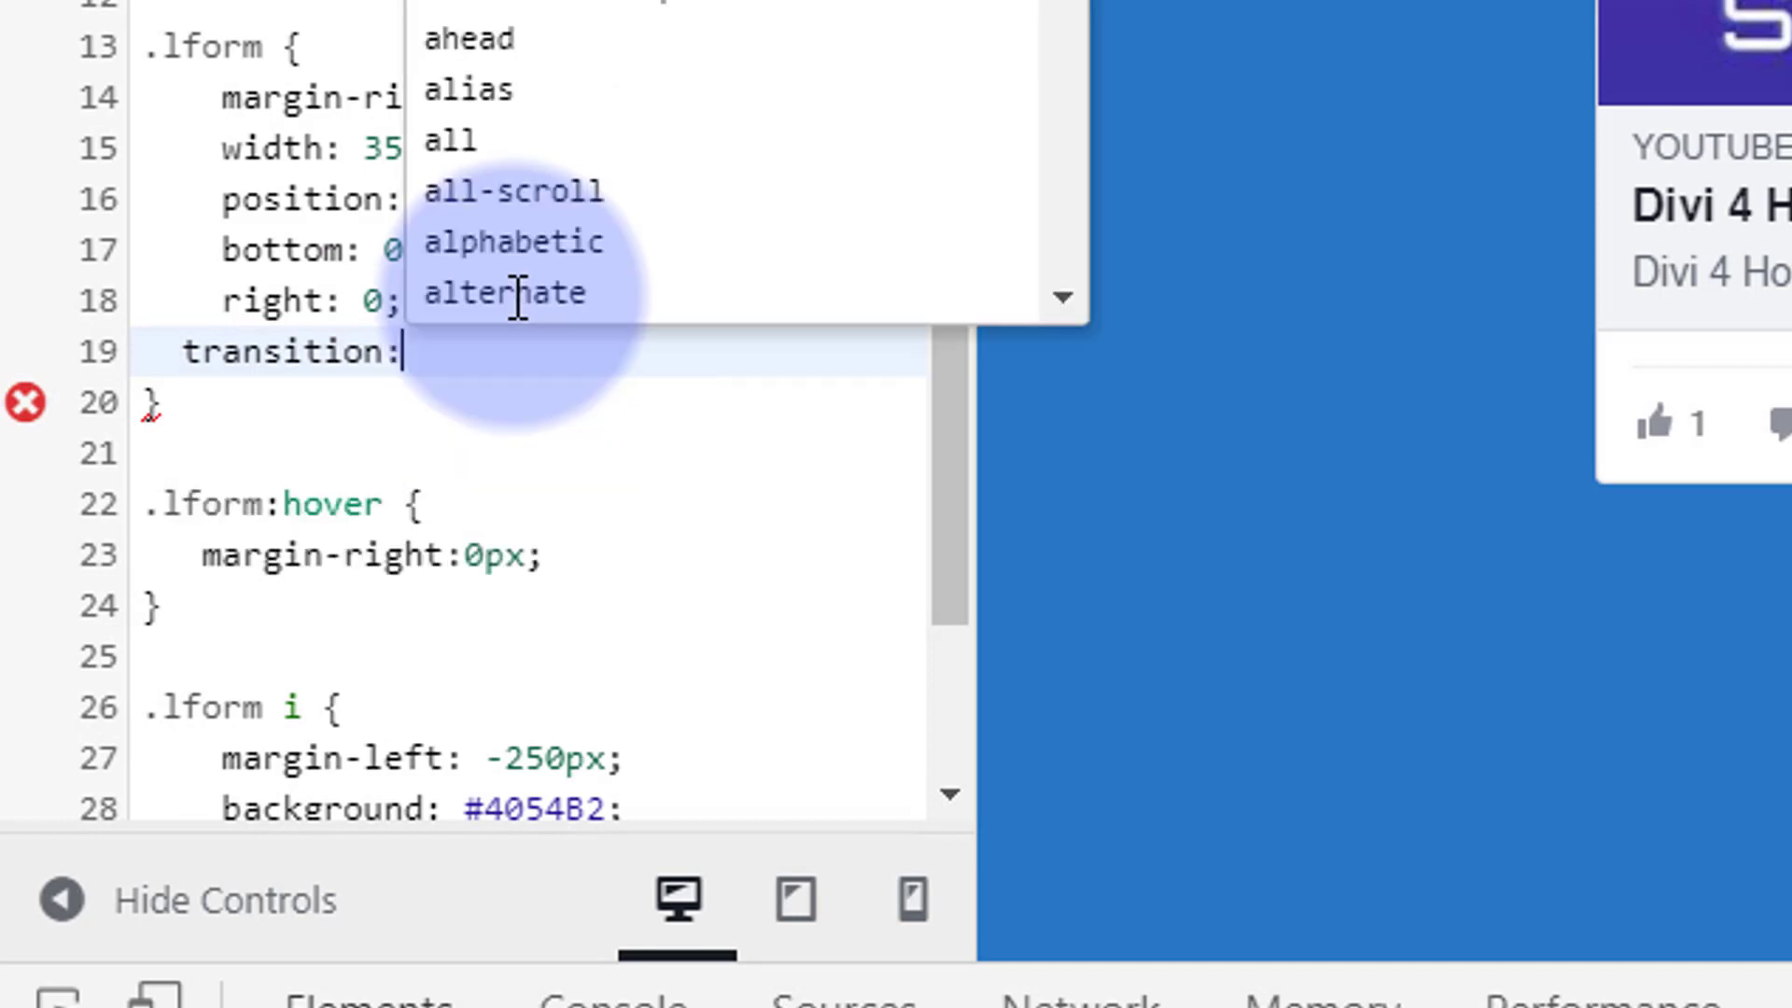
key("Escape")
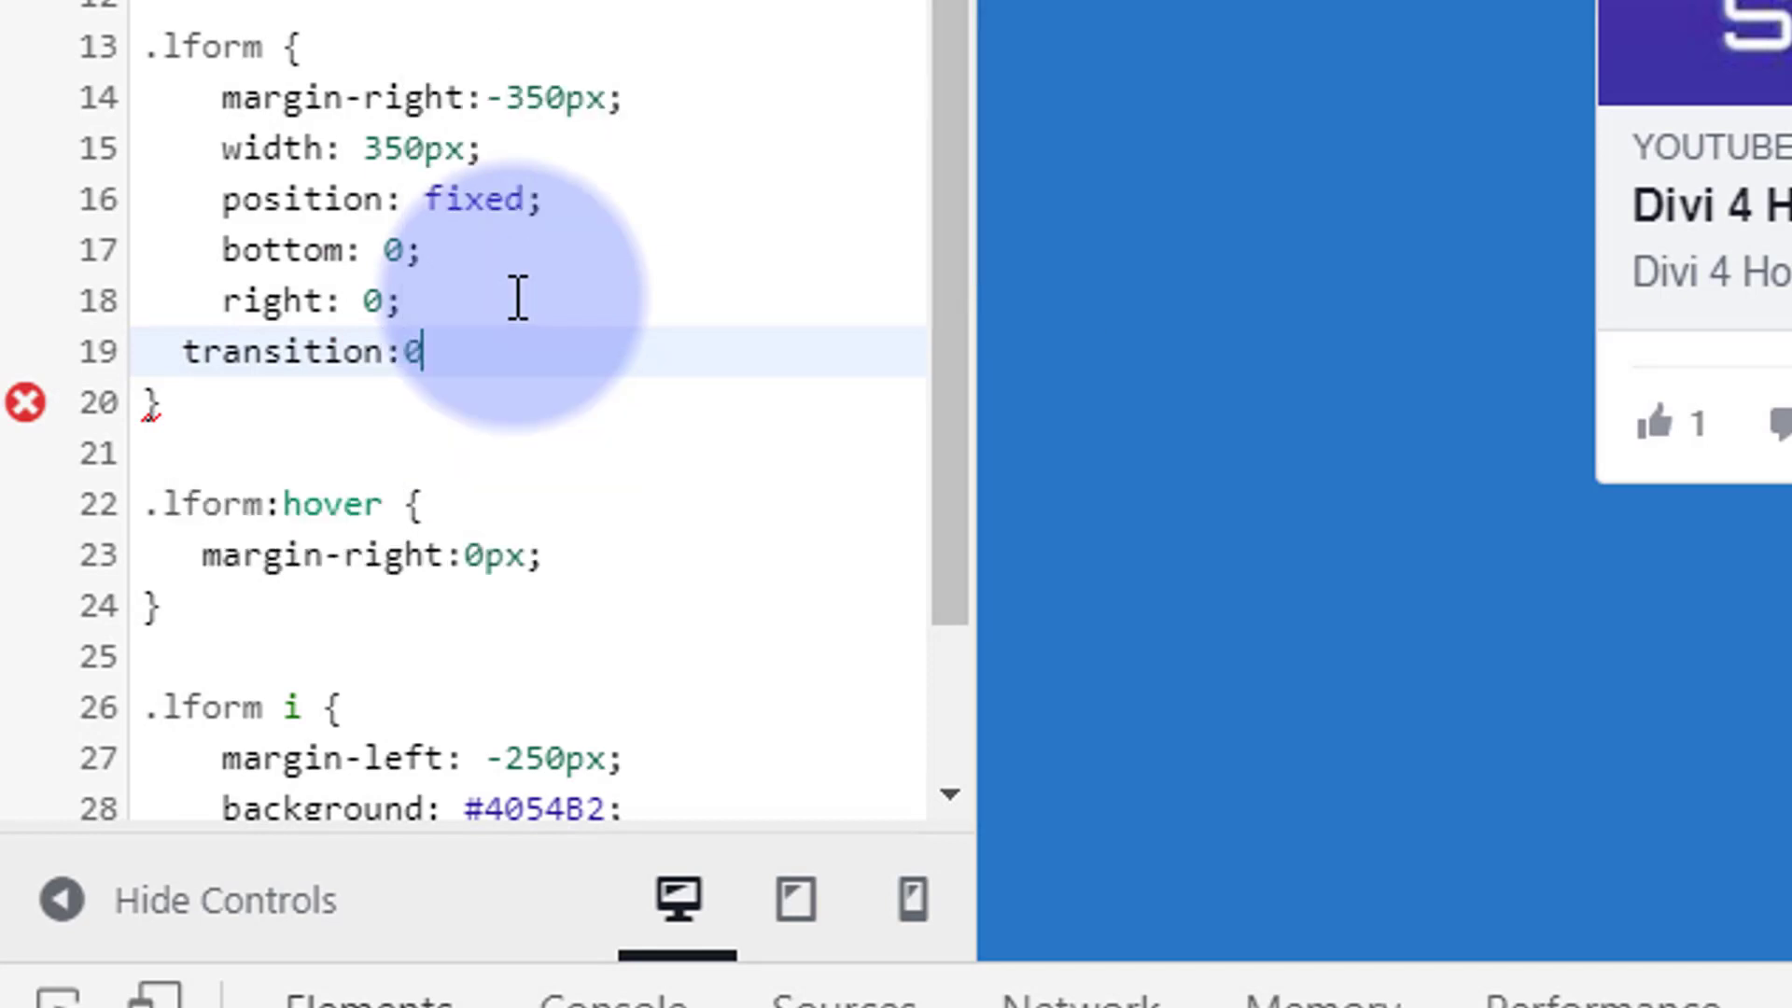
type("0.25")
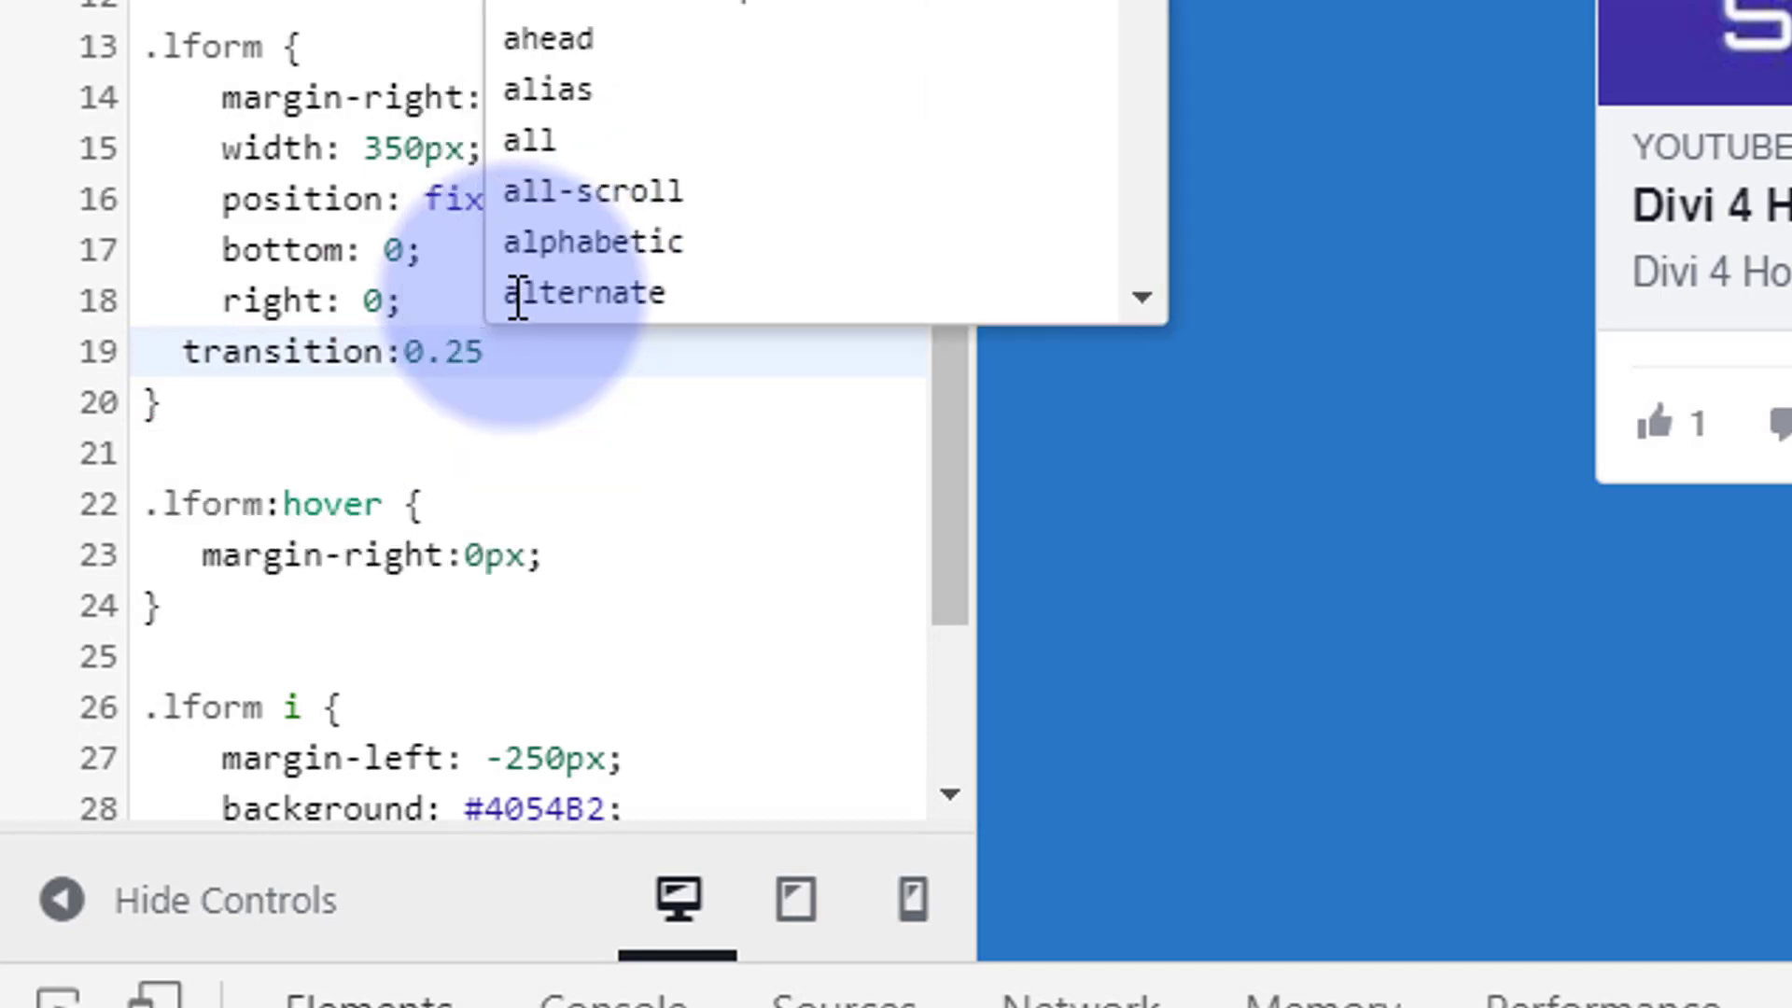
type("s")
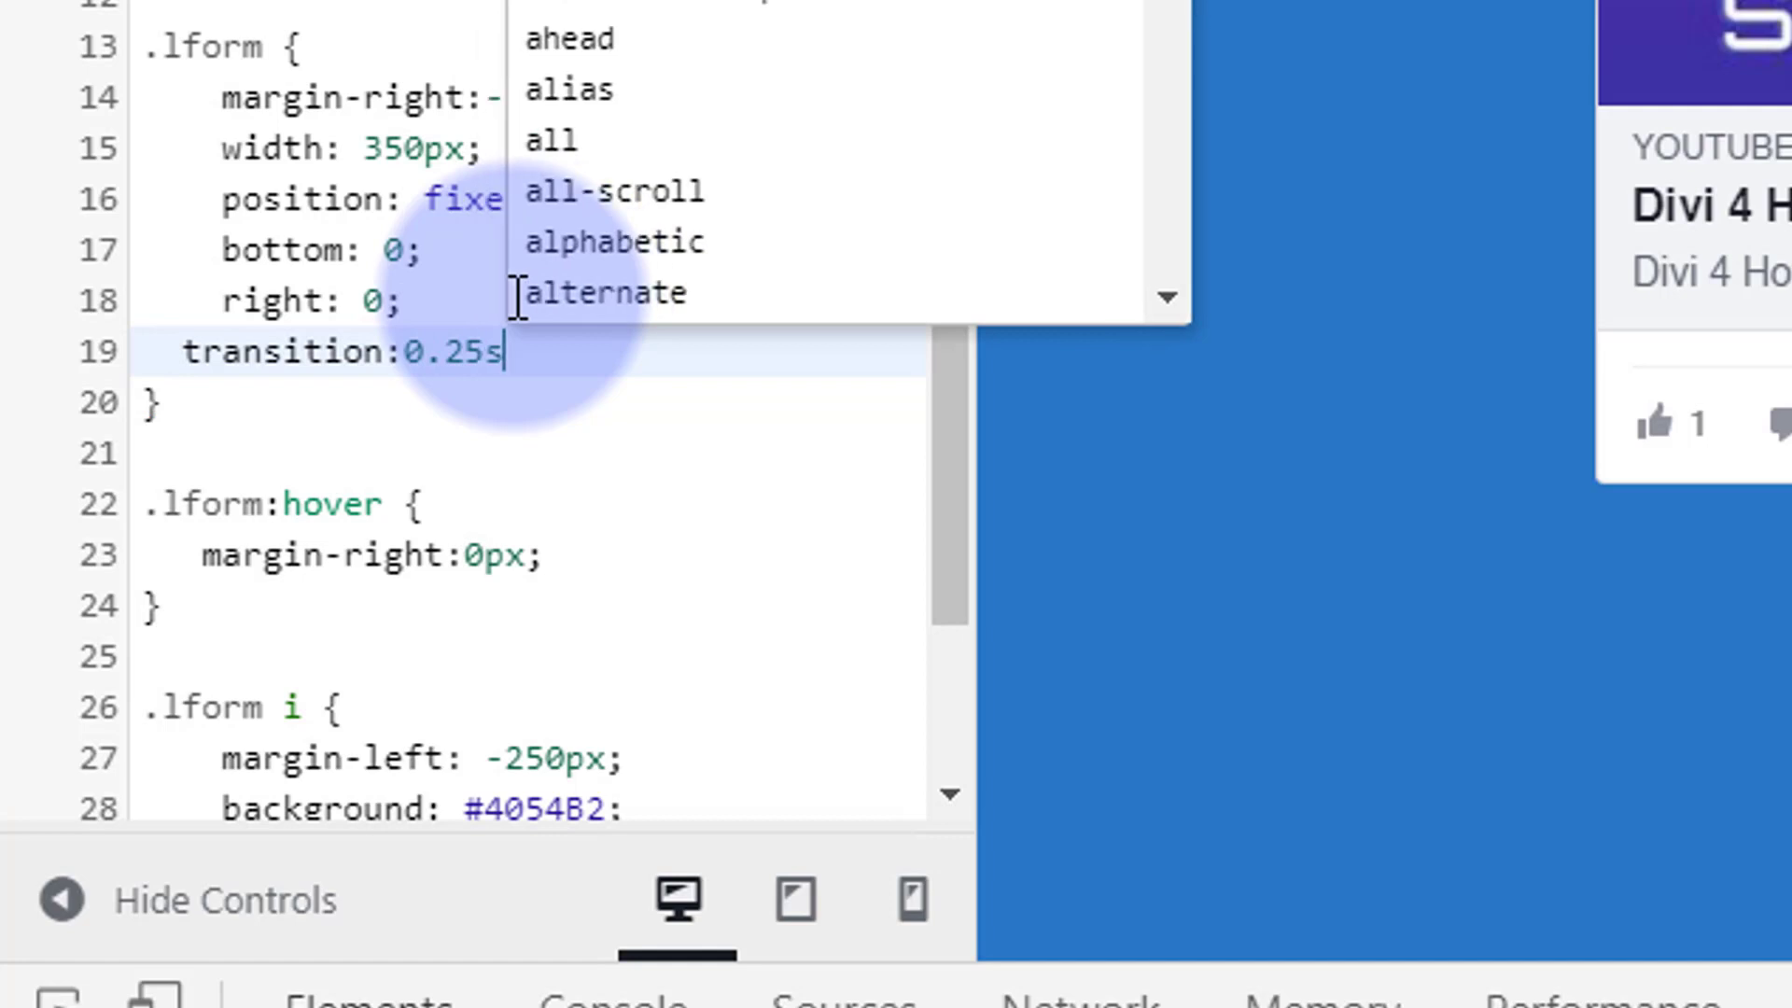
type(";")
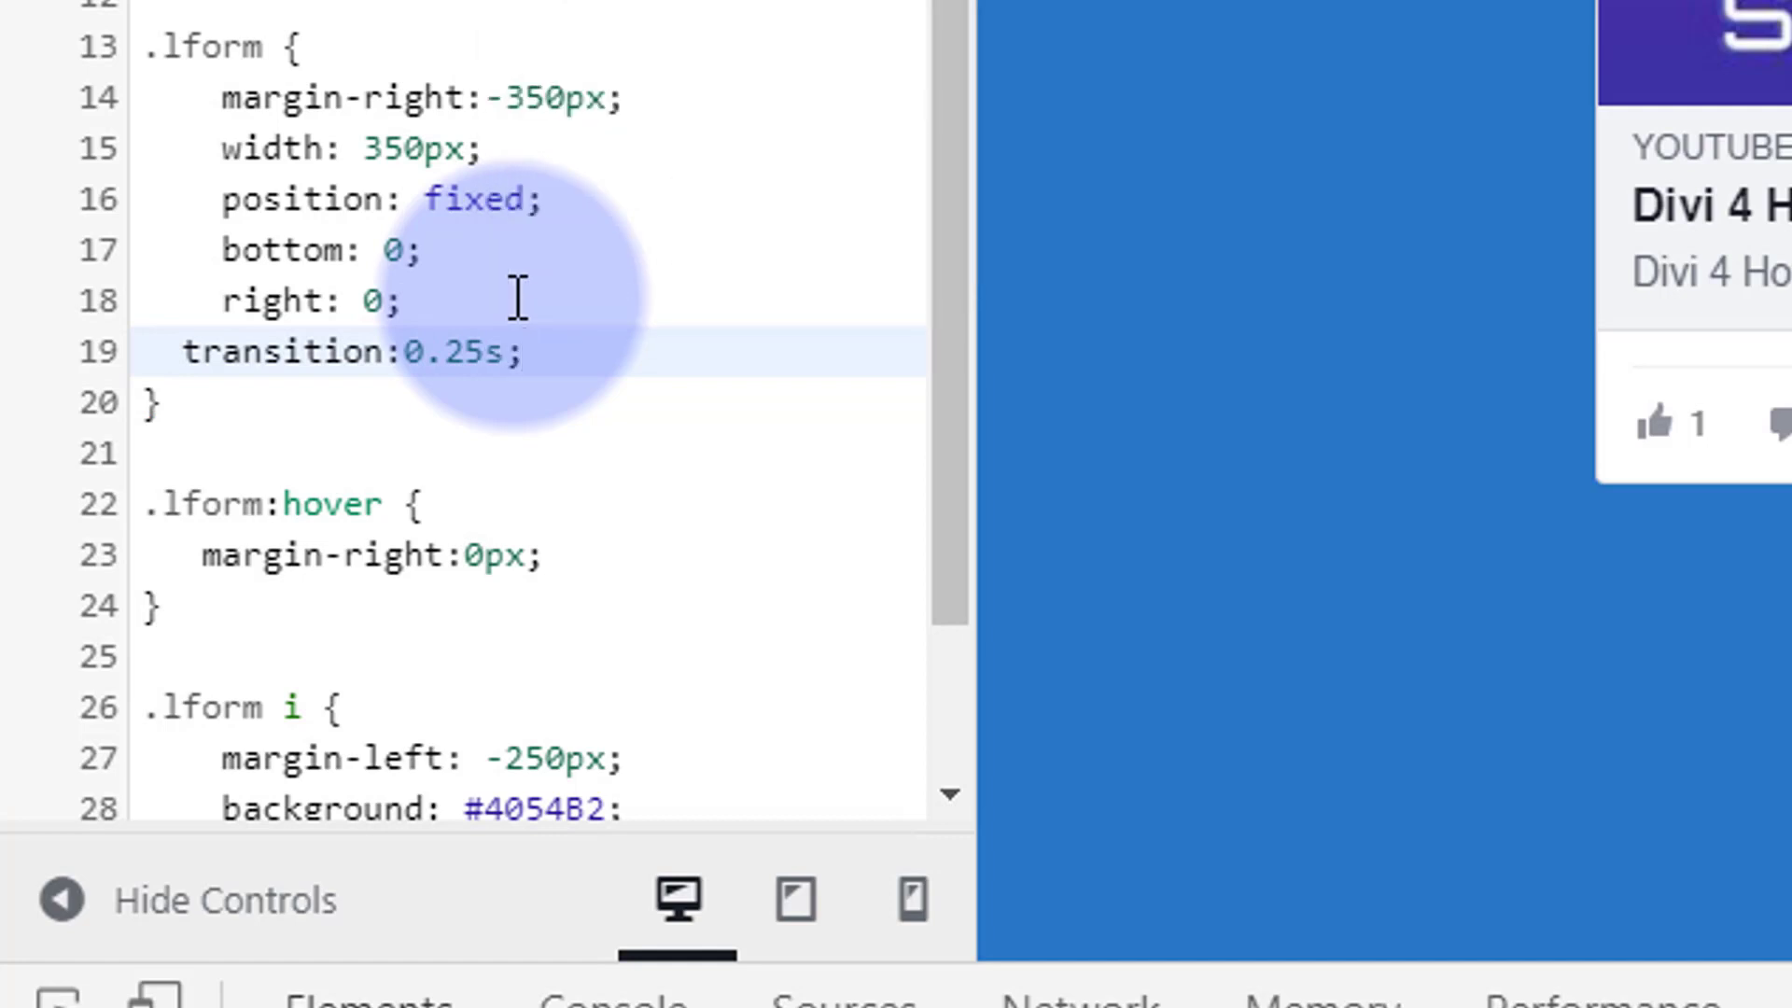
left_click(179, 352)
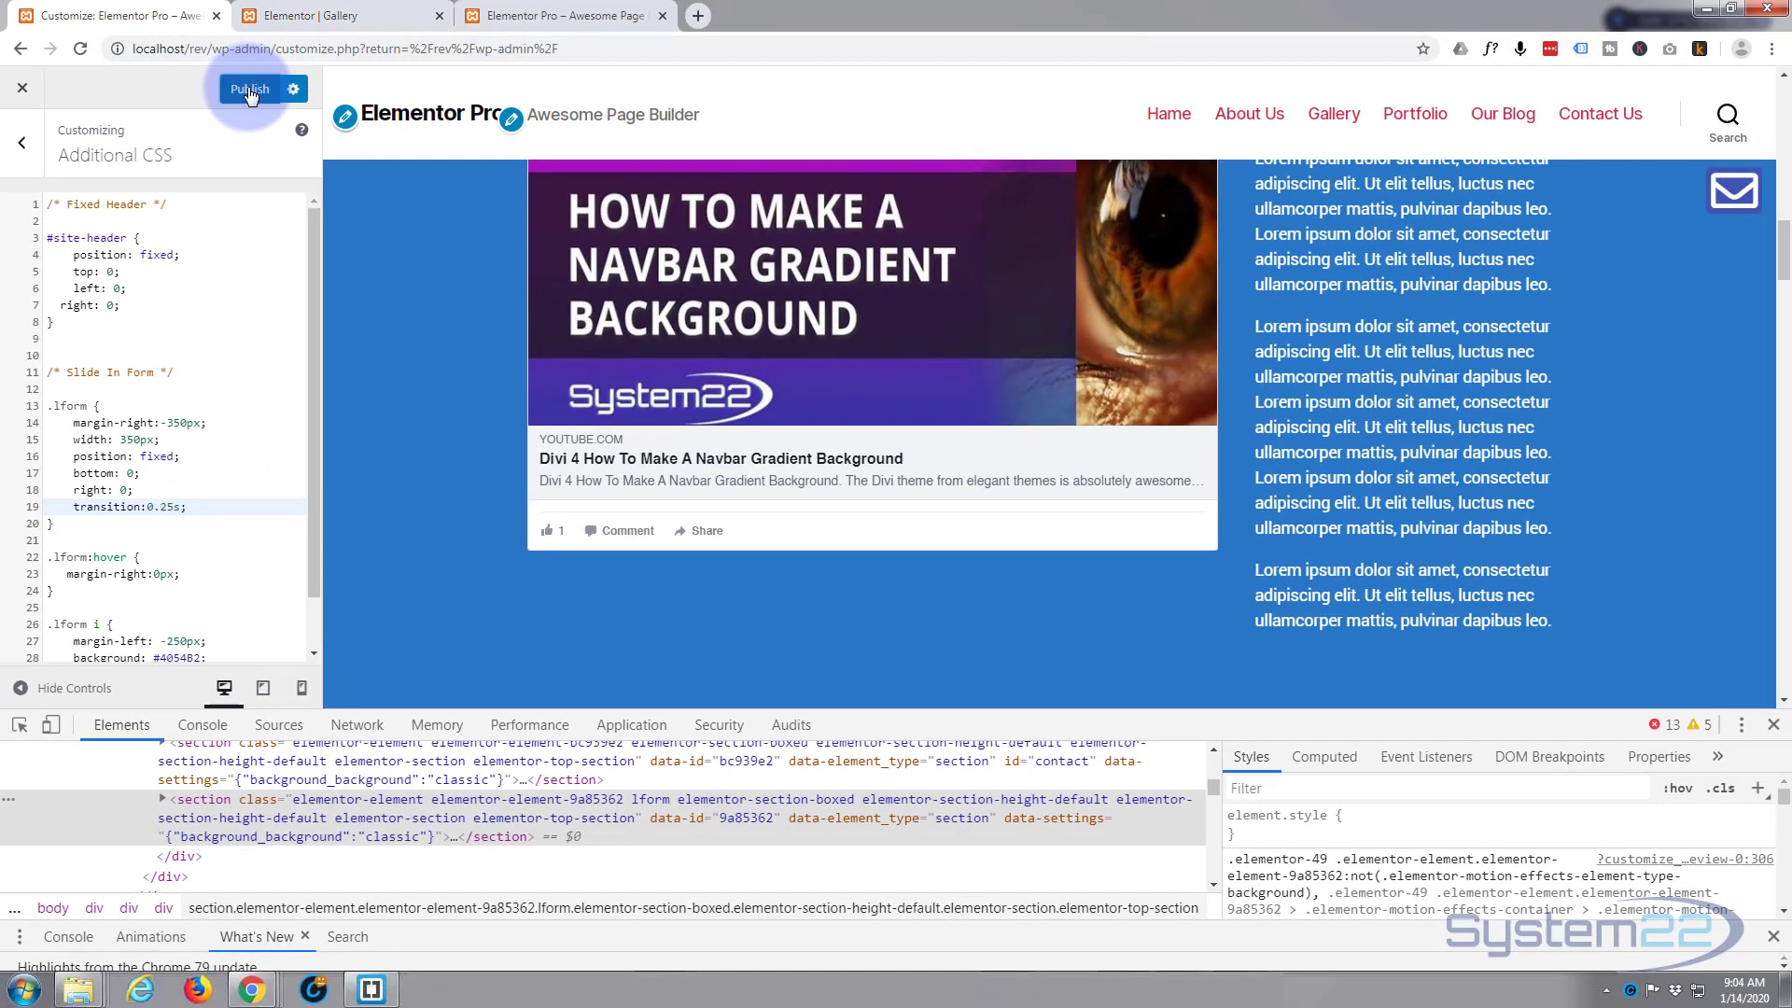
left_click(249, 90)
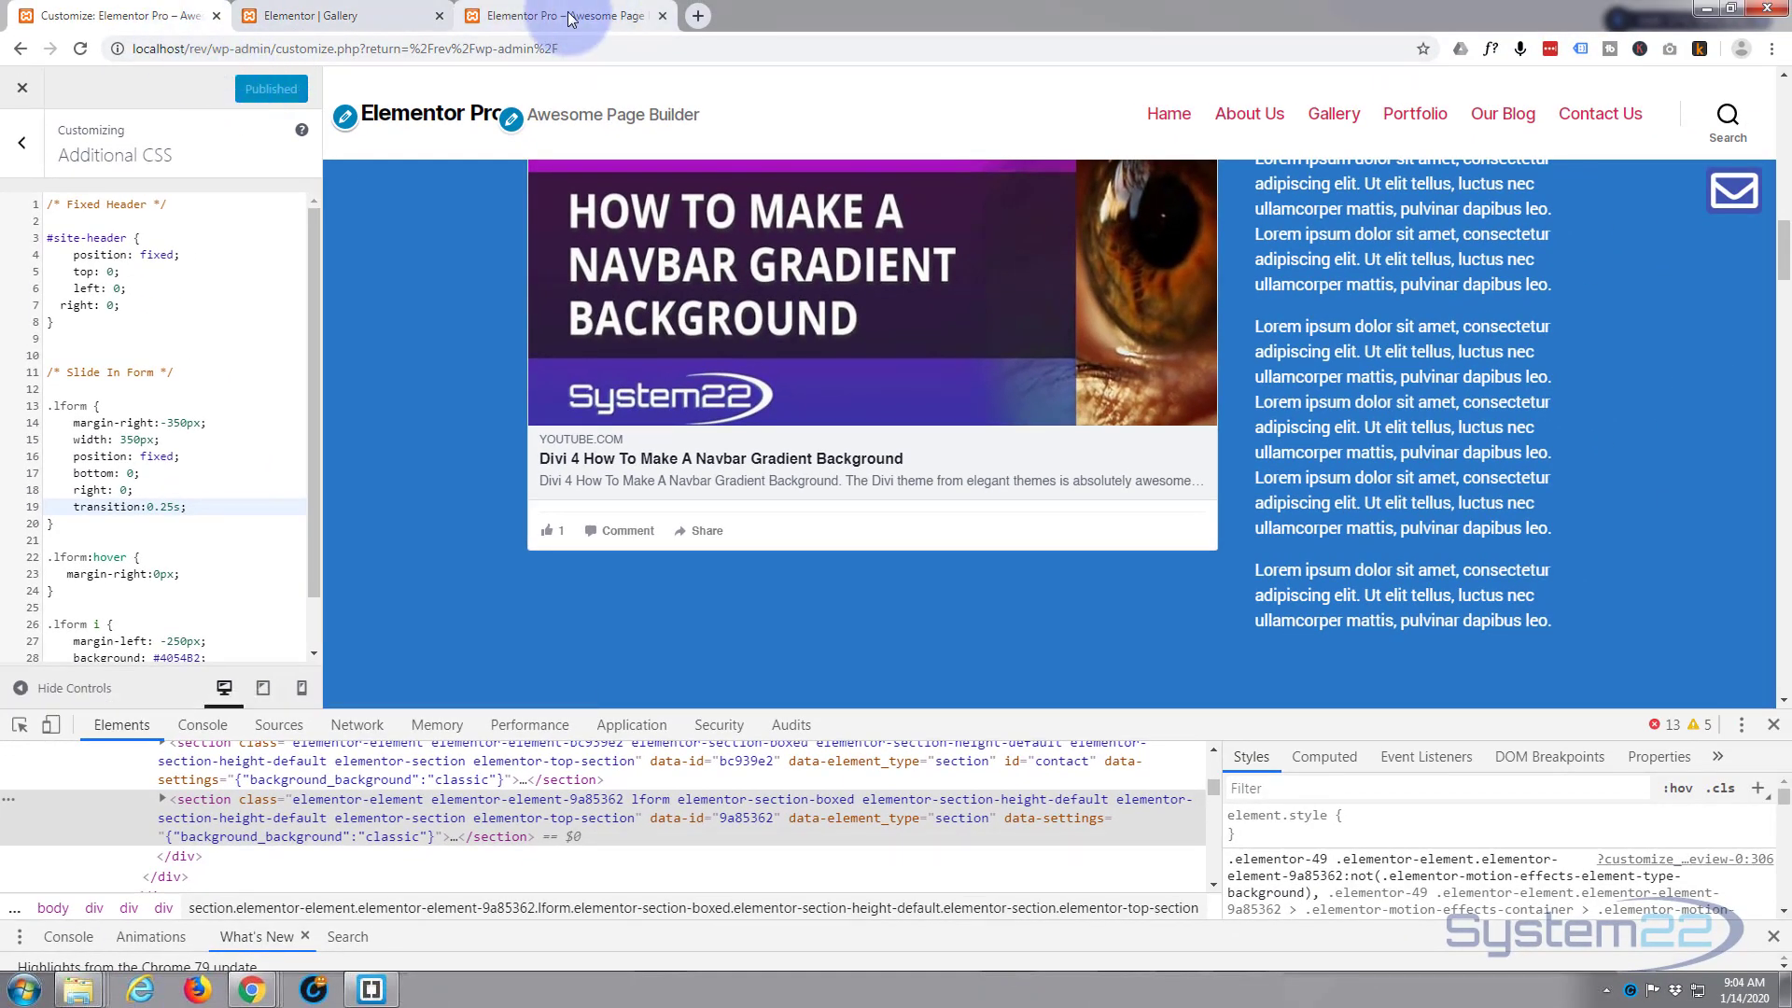
left_click(571, 19)
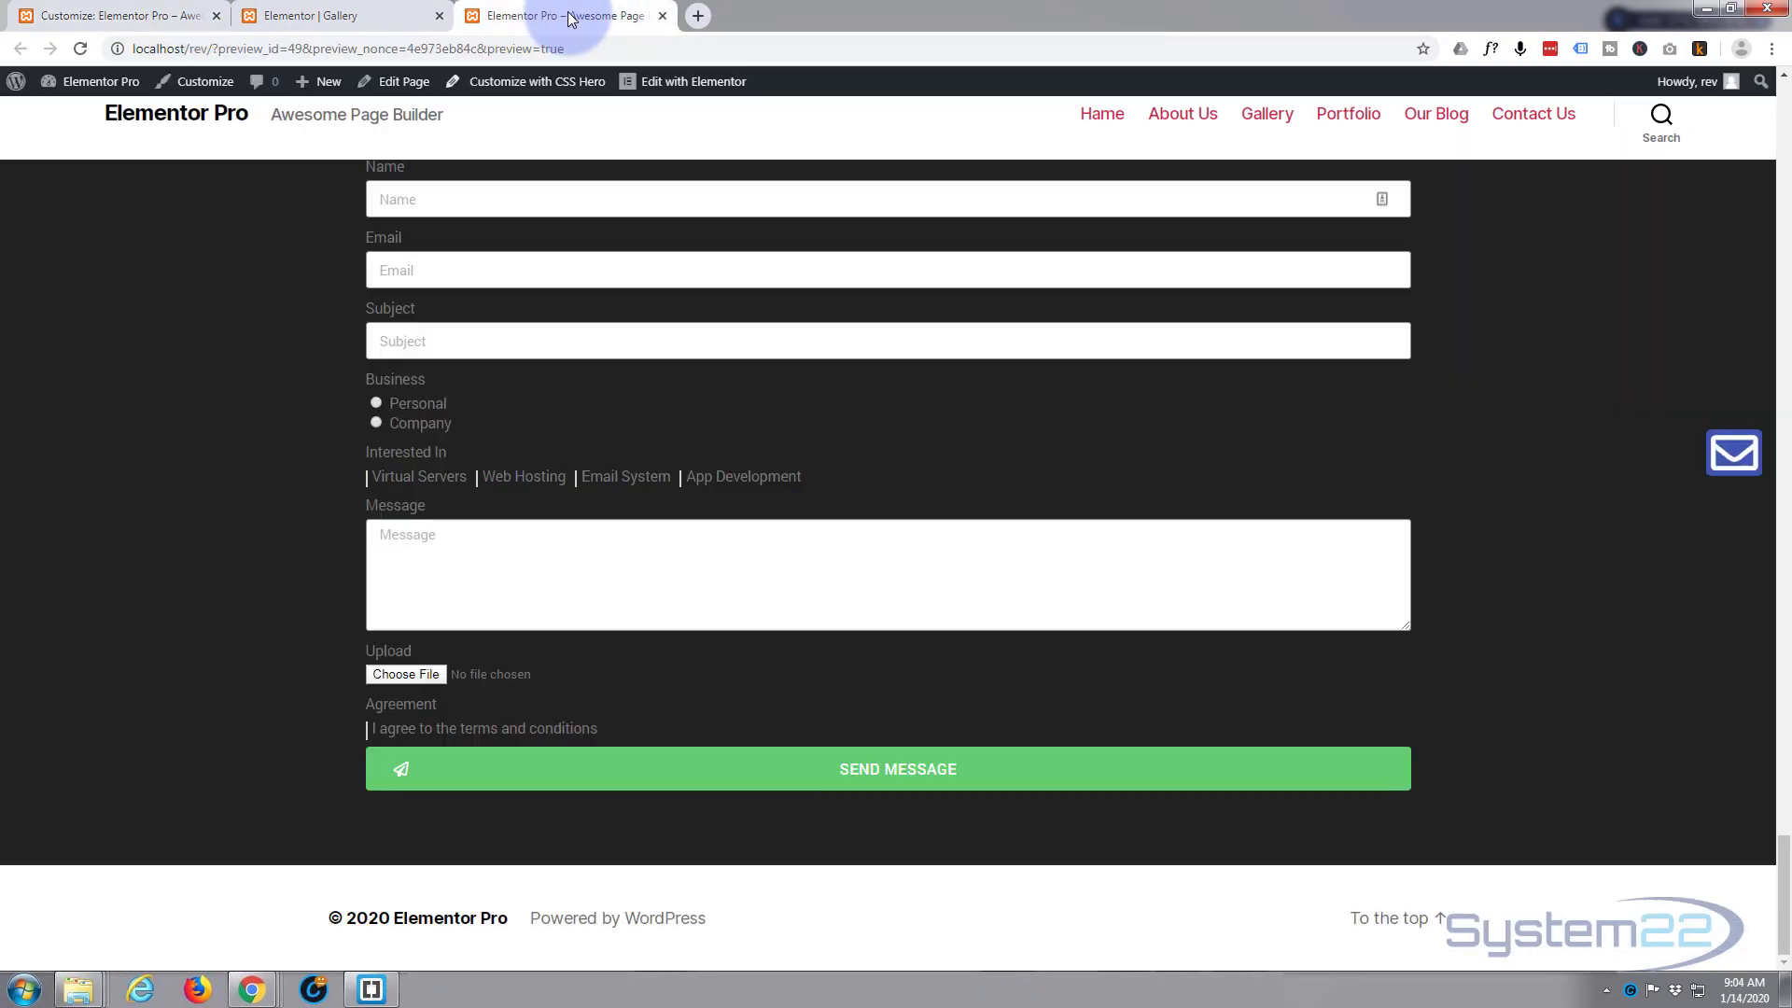
left_click(80, 48)
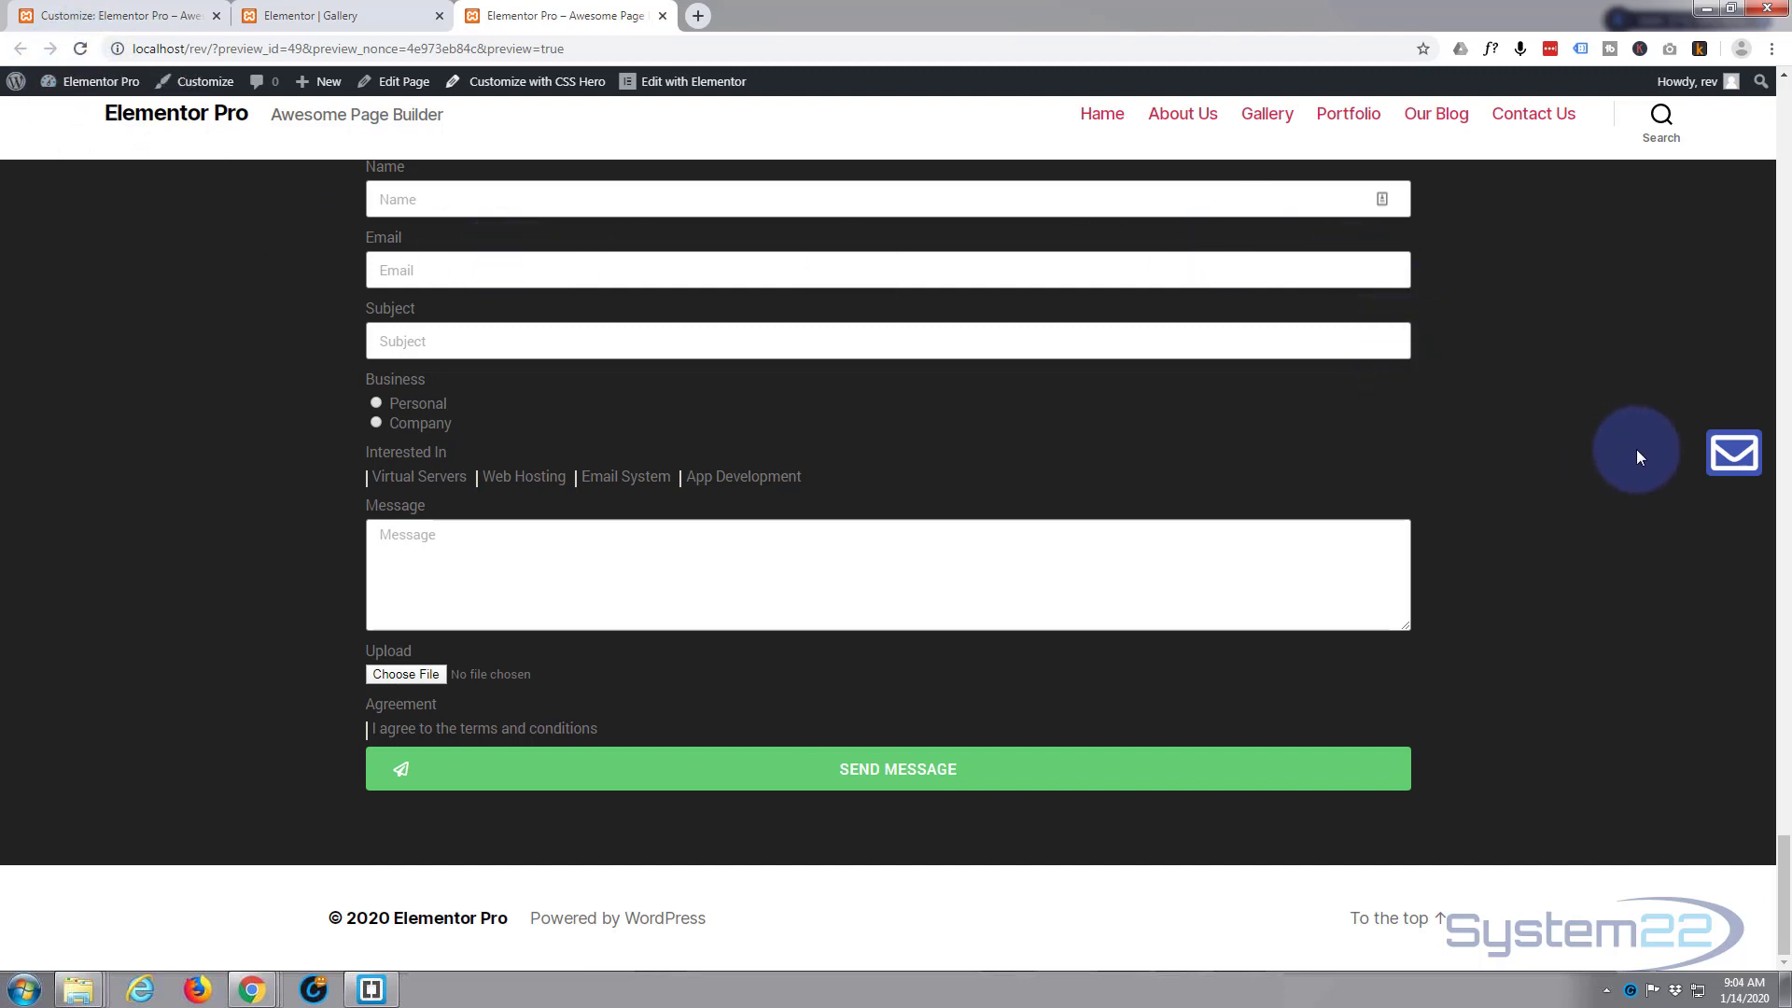
left_click(1716, 455)
left_click(1461, 462)
left_click(1725, 468)
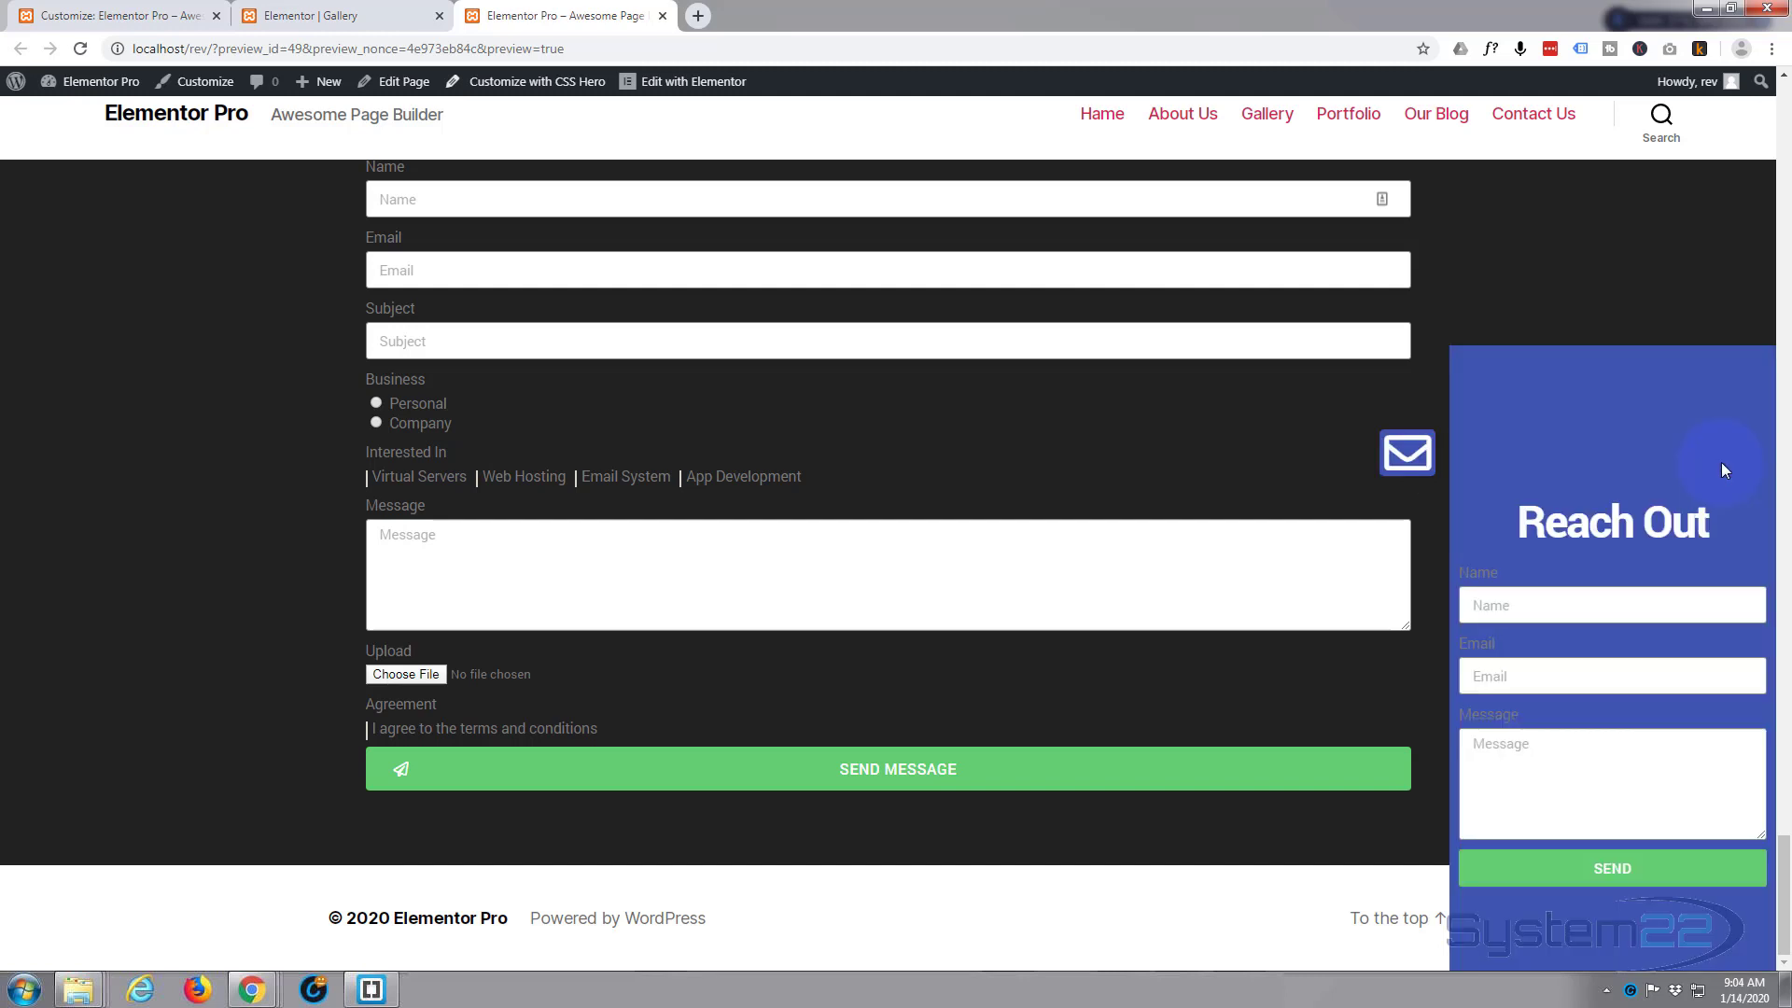
left_click(132, 17)
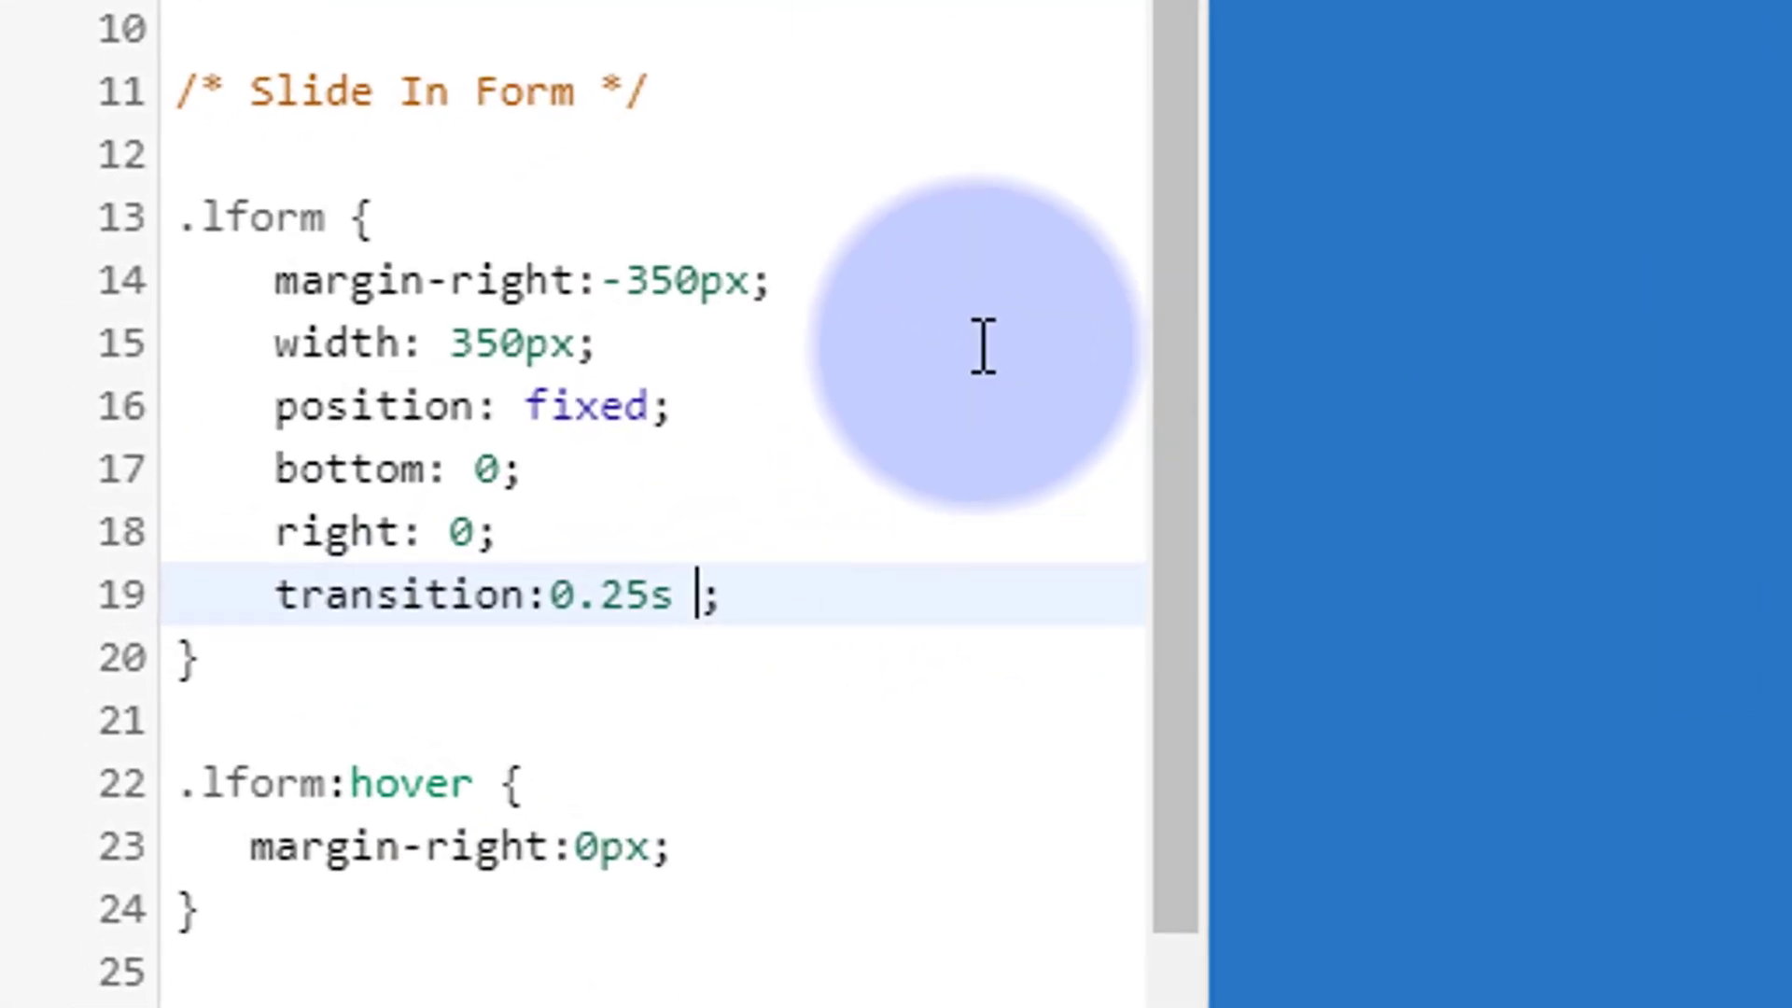
- Append '!important' to the 0.25s transition value in the .lform rule
type("!impor")
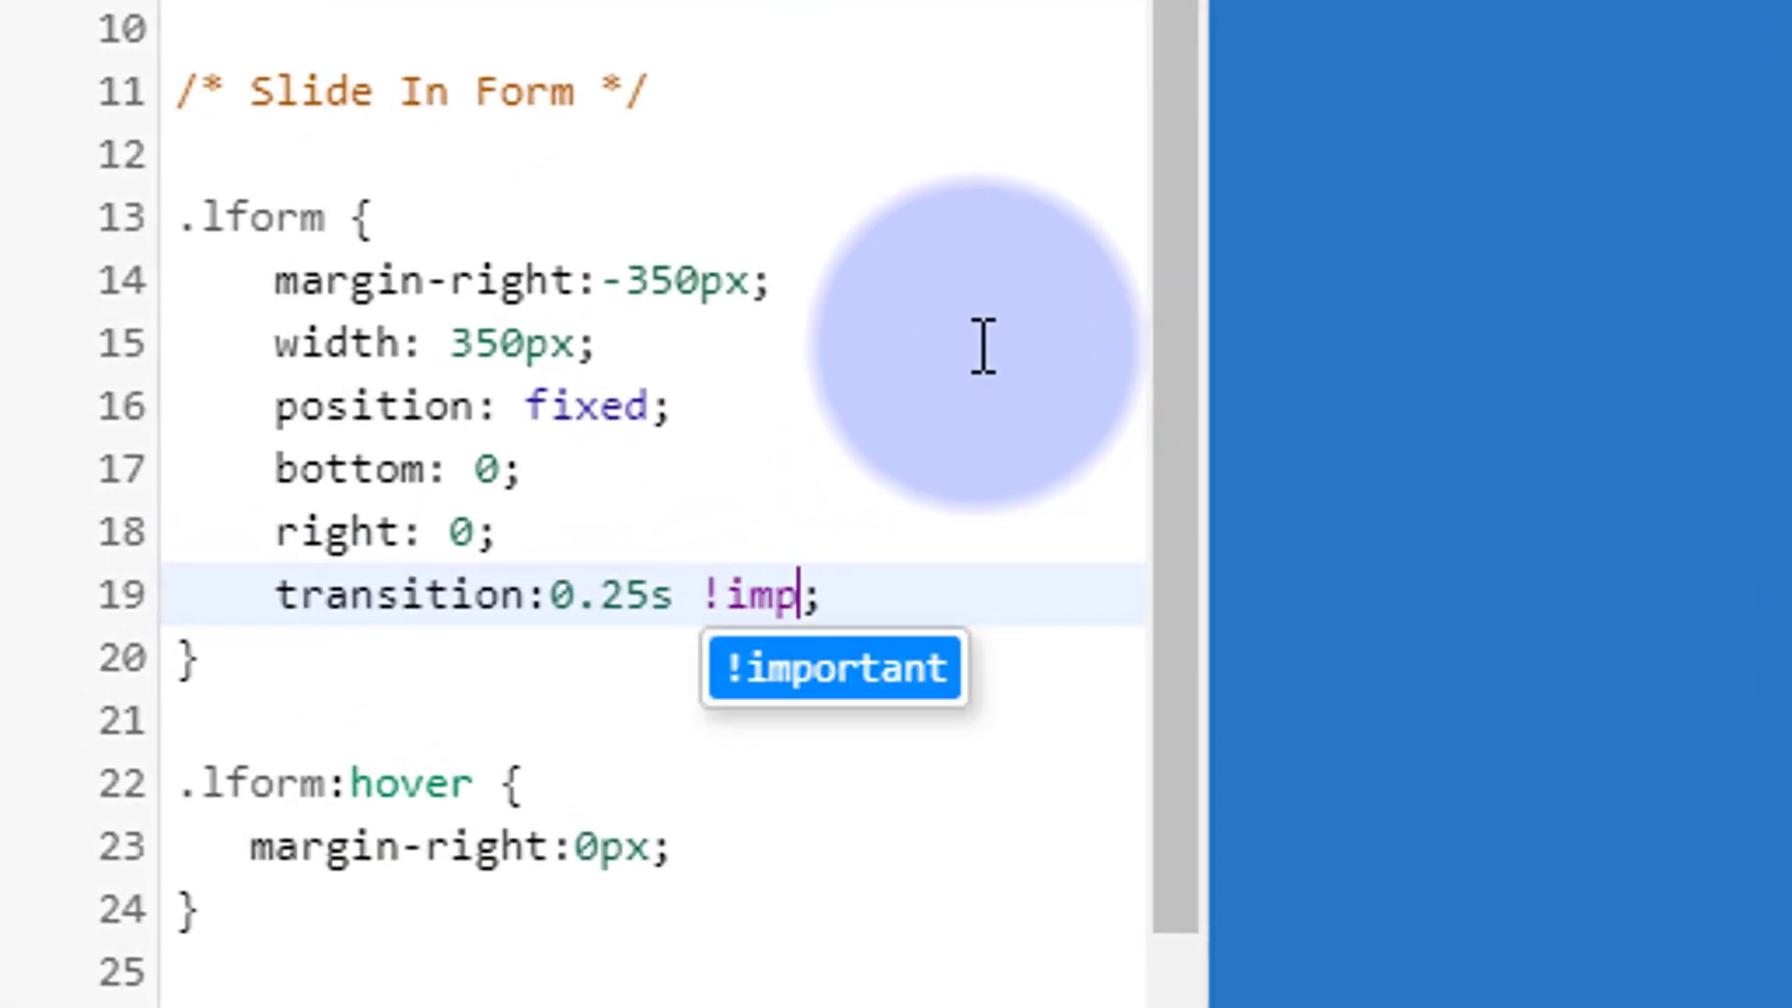
type("tant")
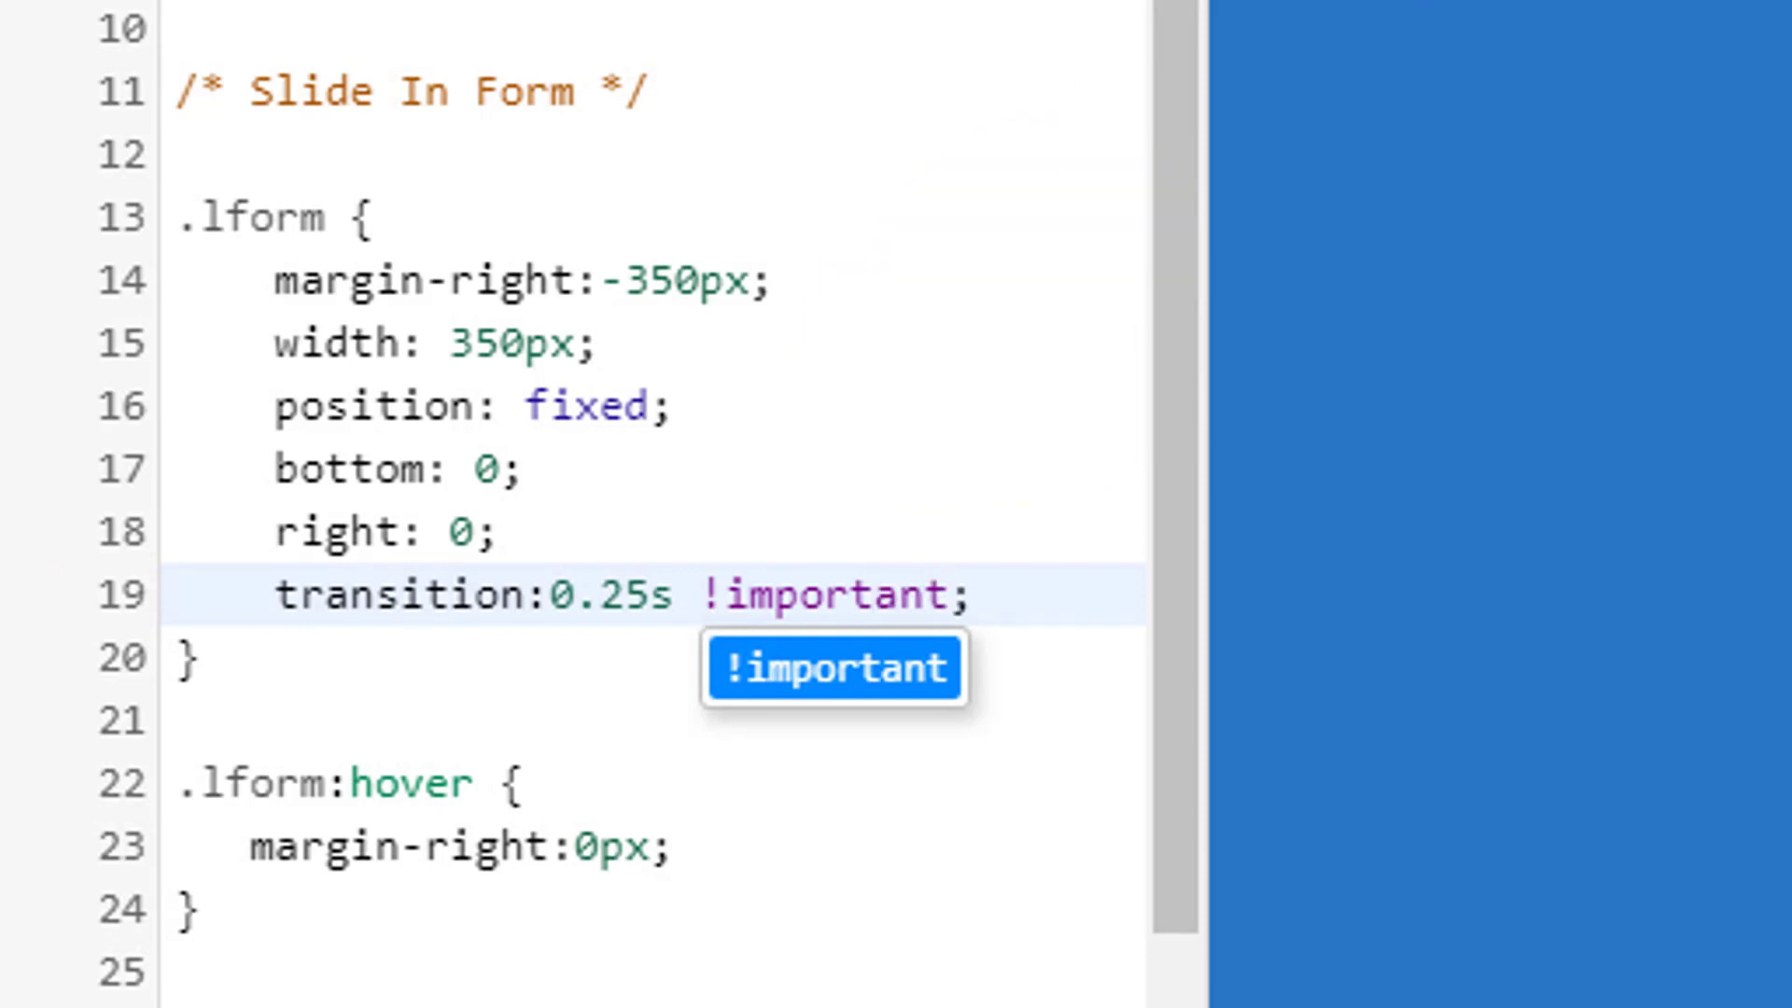
key("Escape")
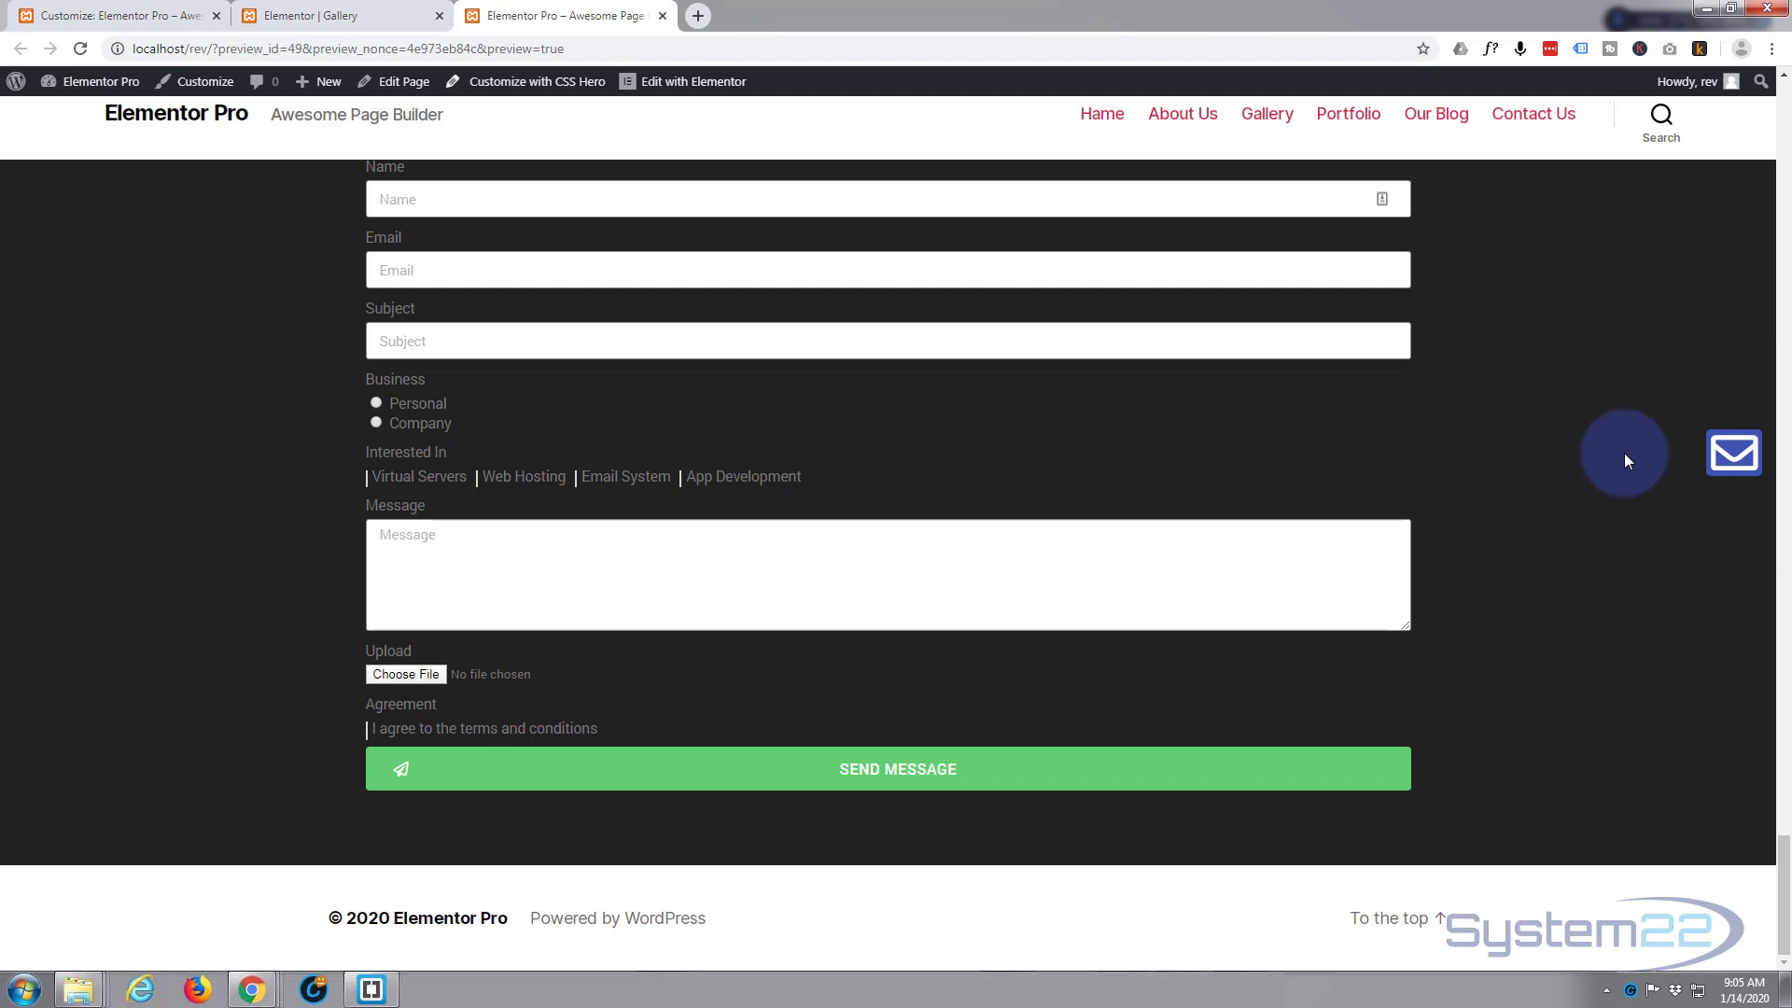
mouse_move(1736, 452)
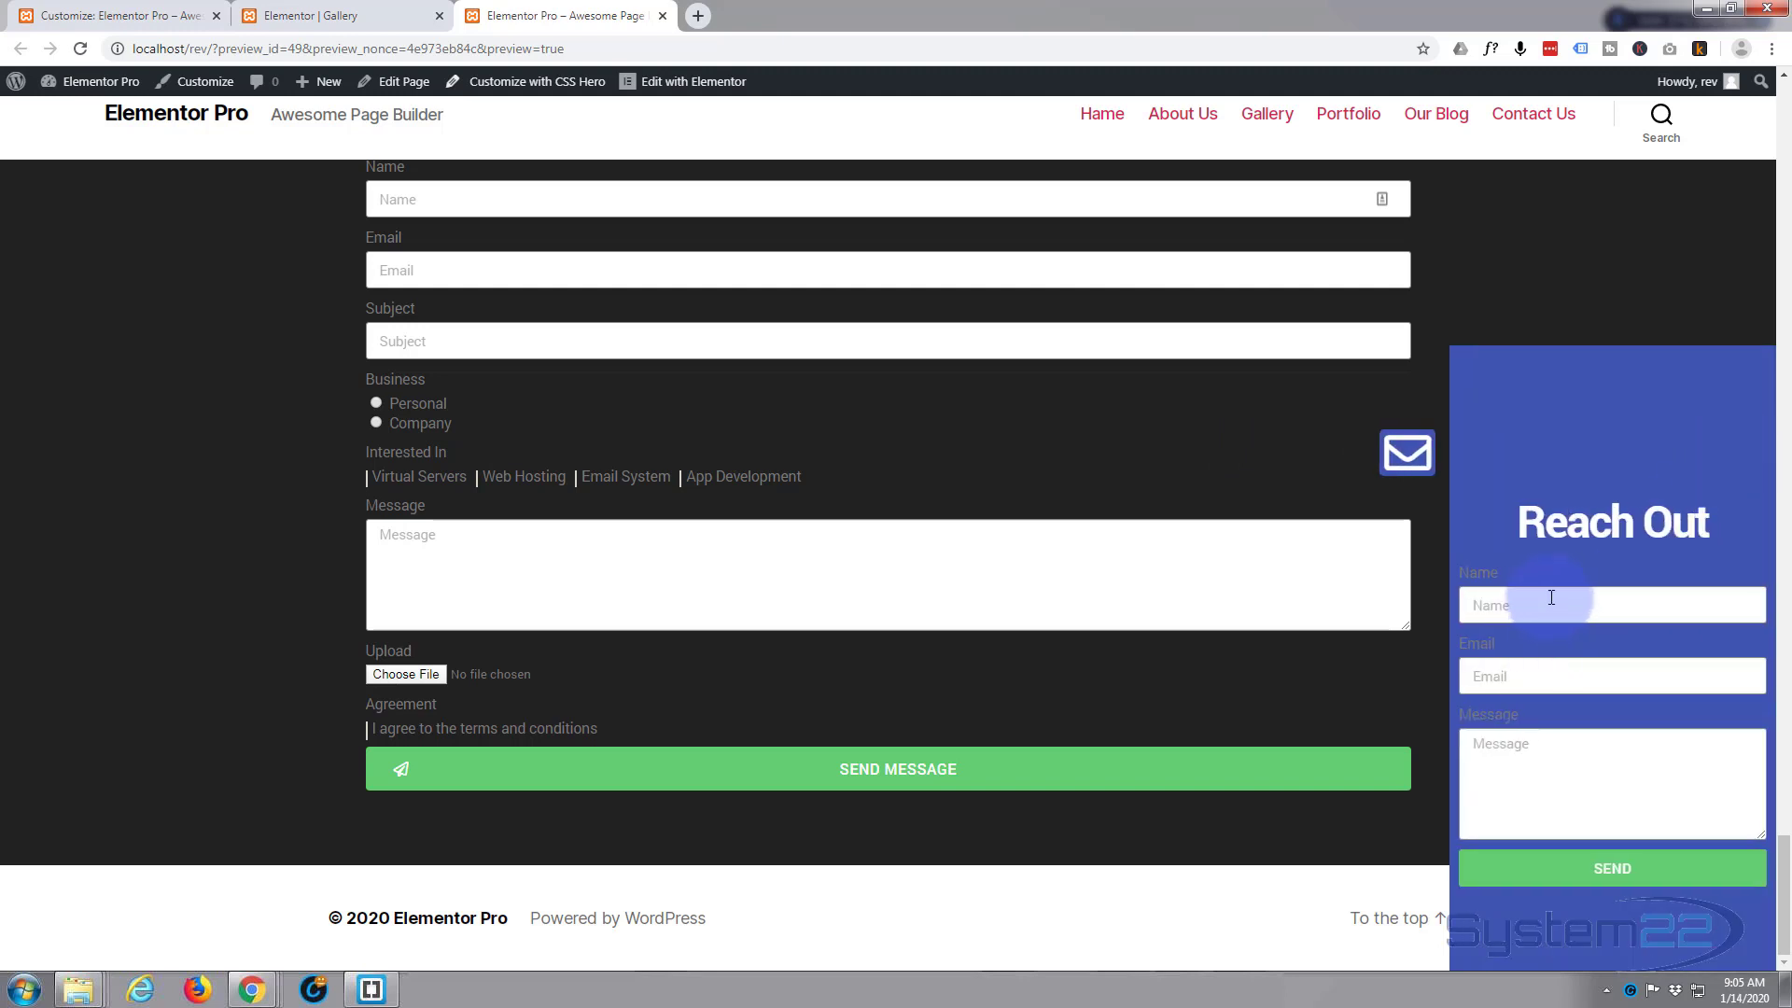
left_click(1524, 760)
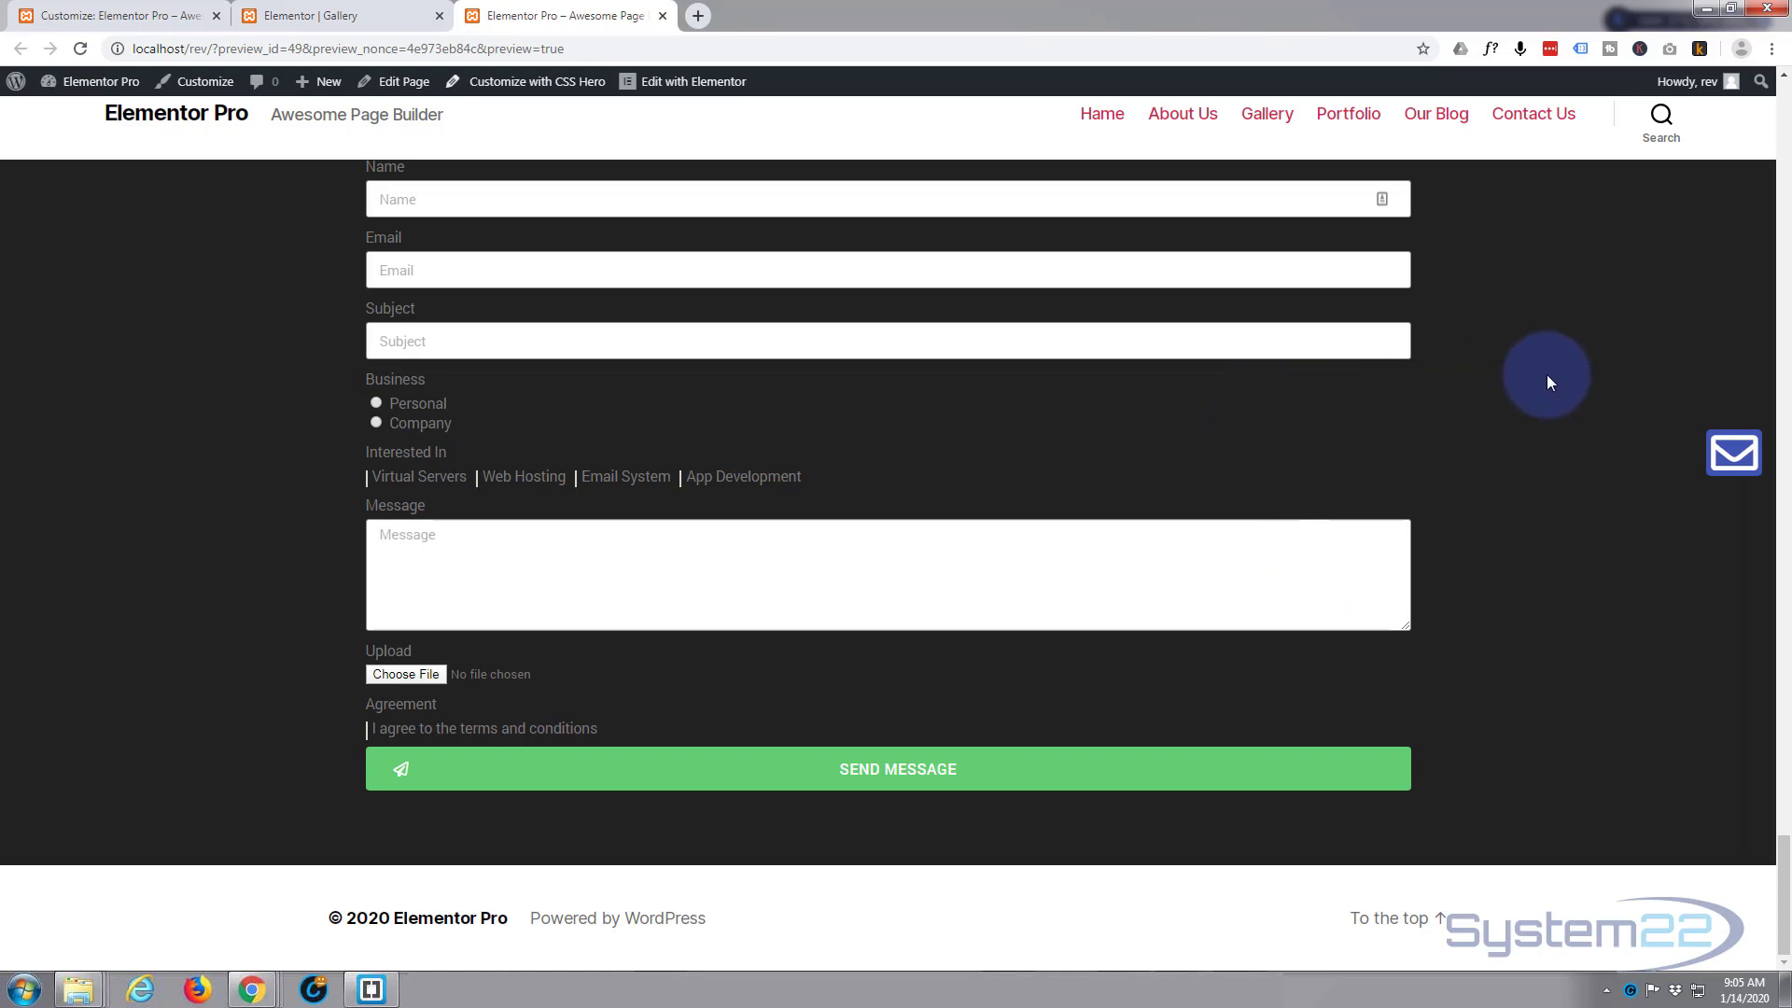
scroll(1547, 378, "up", 15)
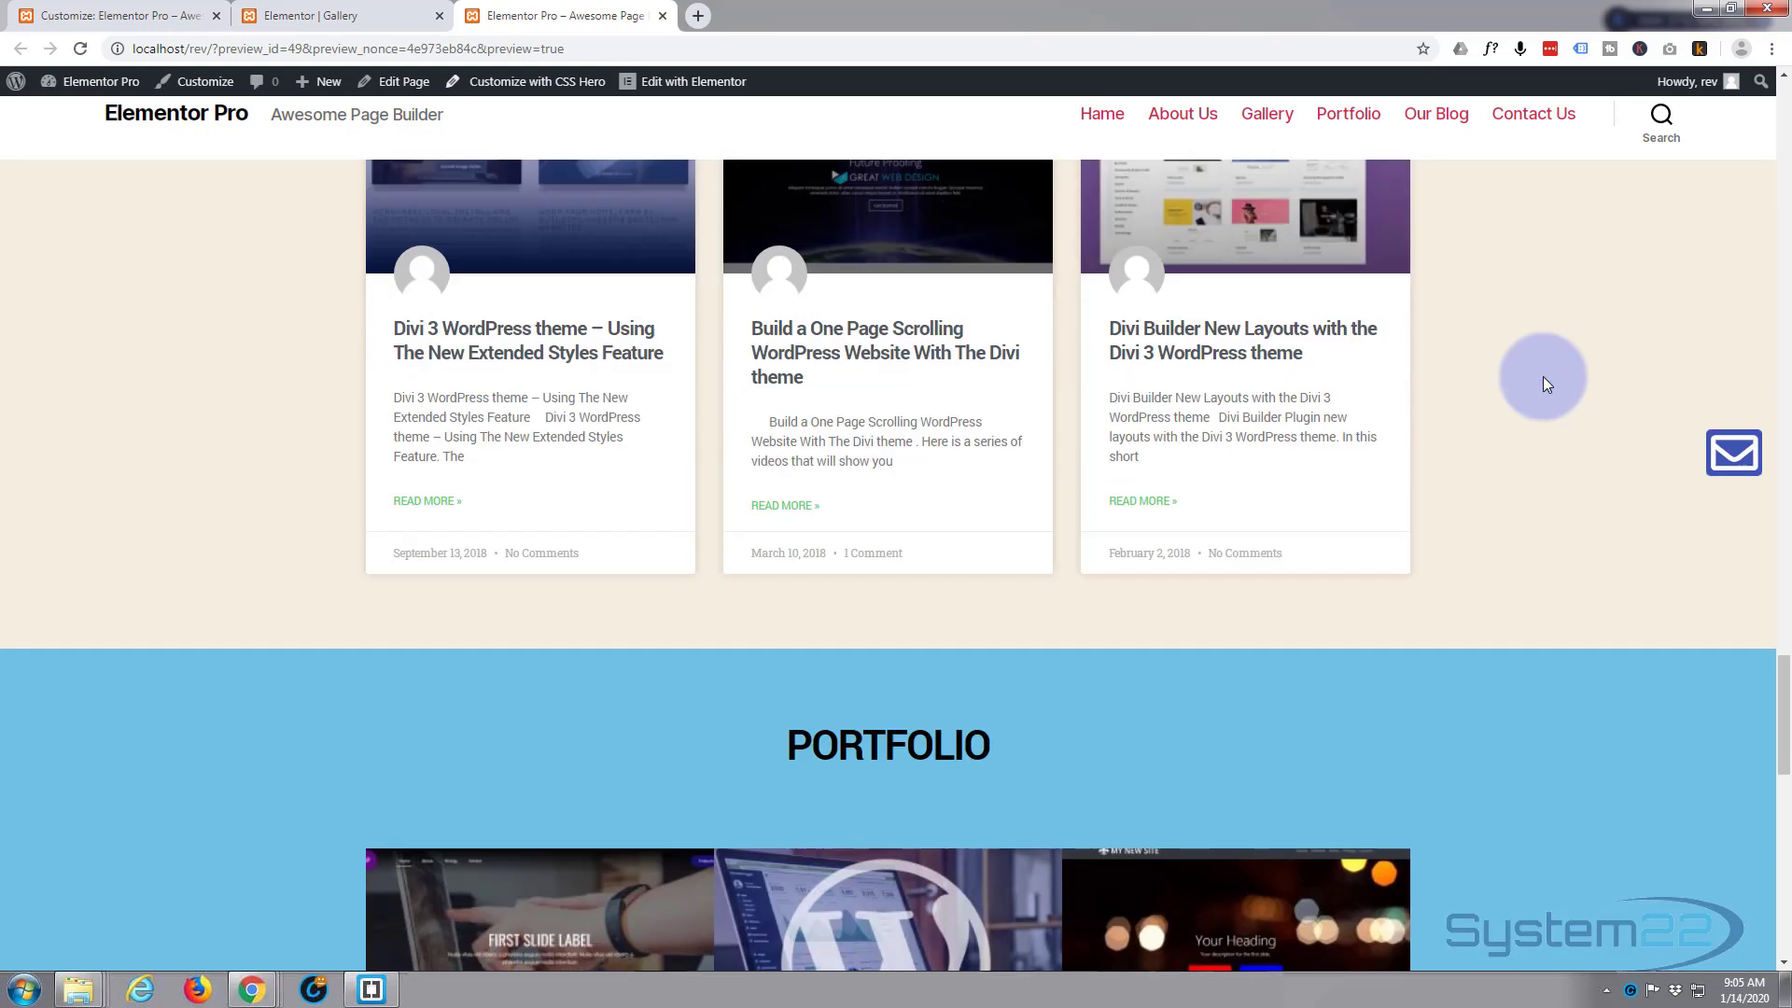
scroll(1543, 377, "up", 12)
scroll(1543, 375, "up", 12)
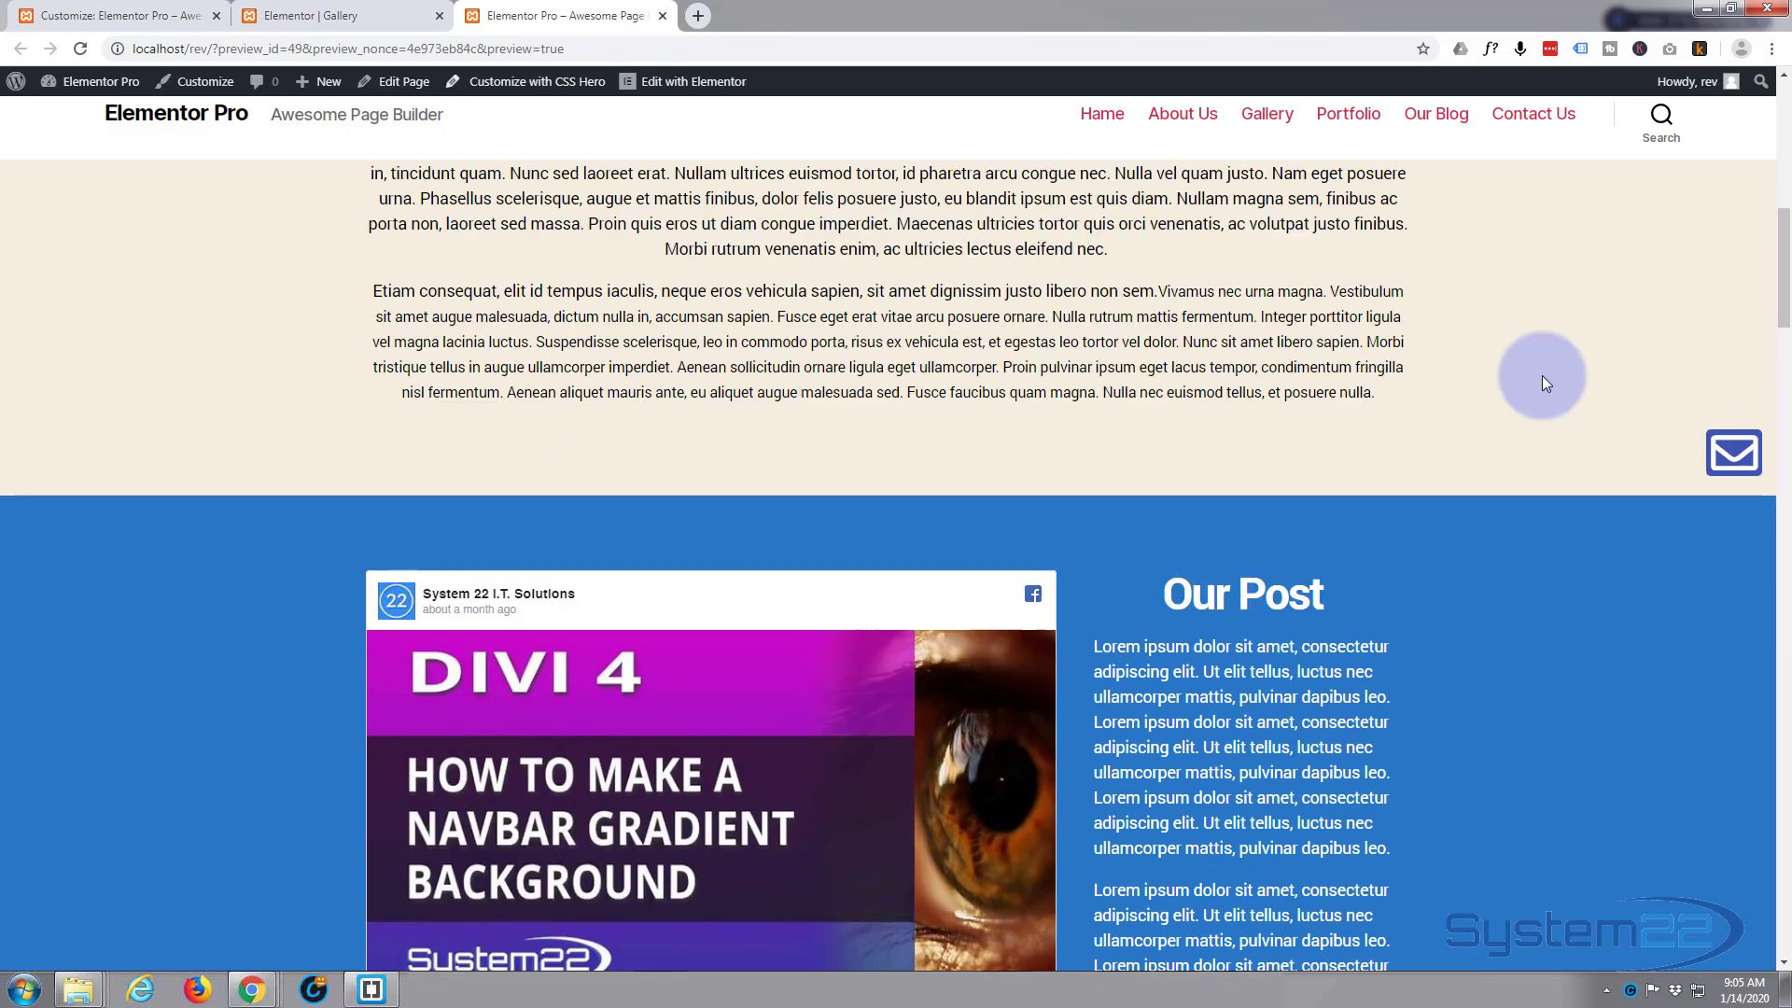
scroll(1542, 376, "up", 10)
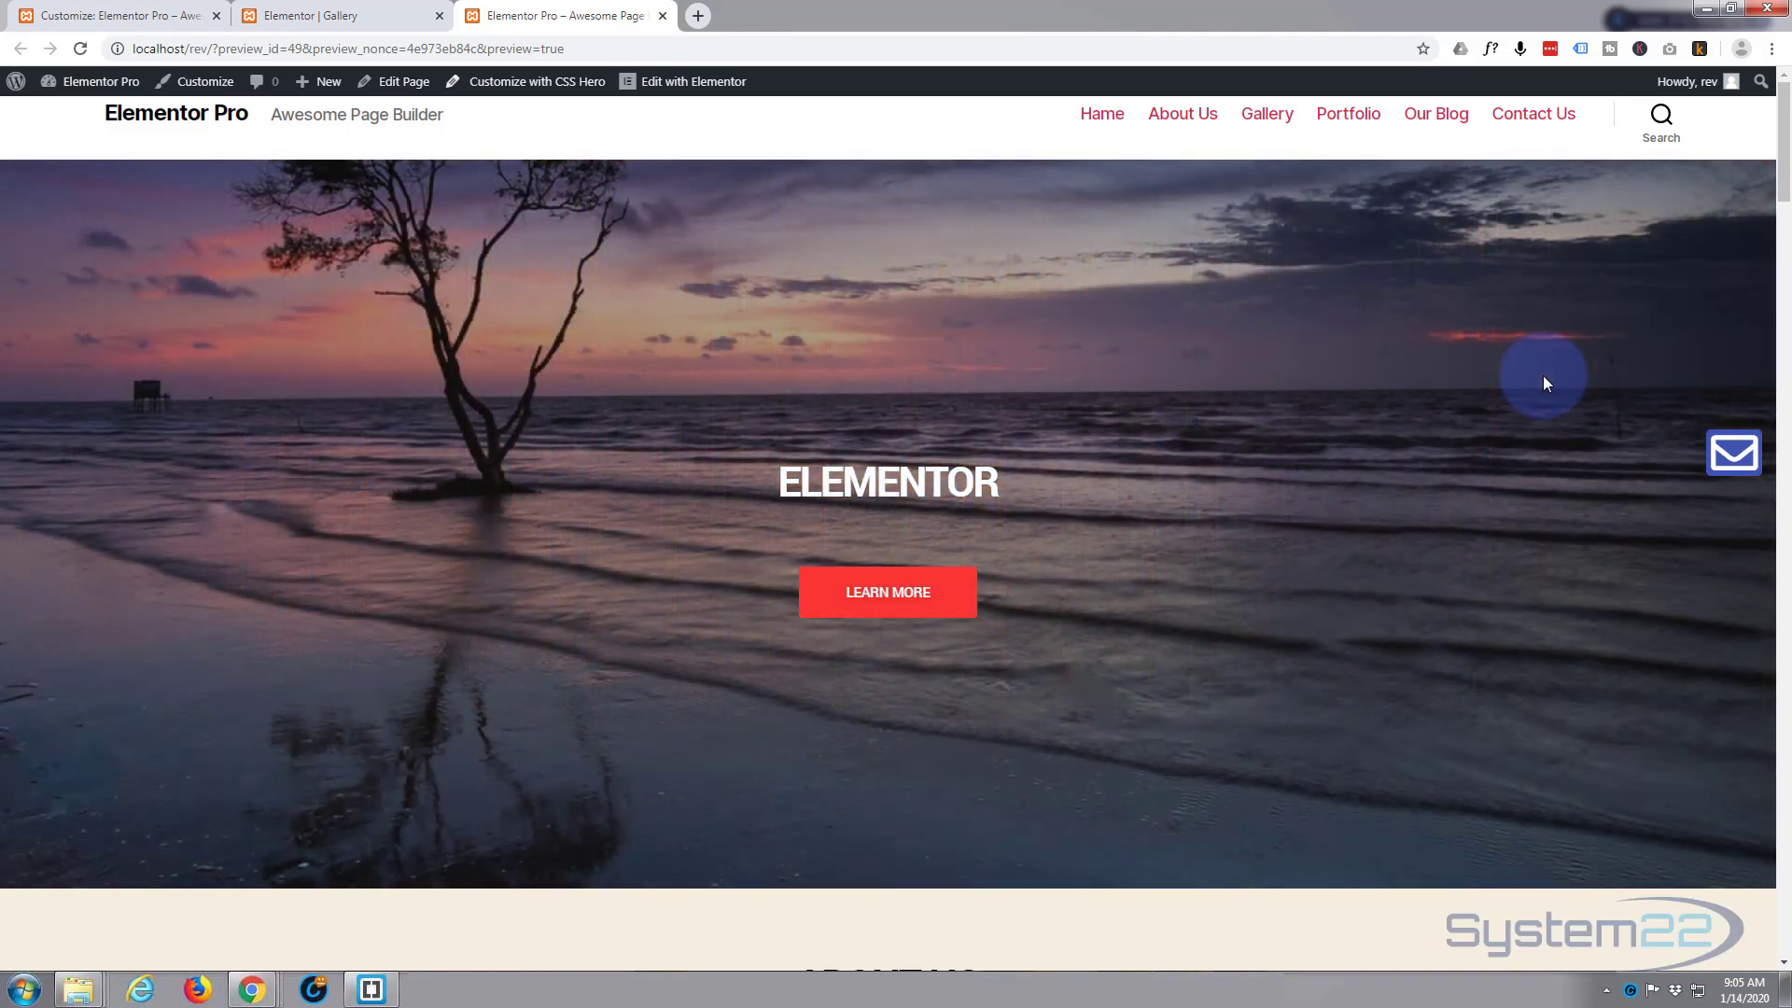
left_click(1691, 444)
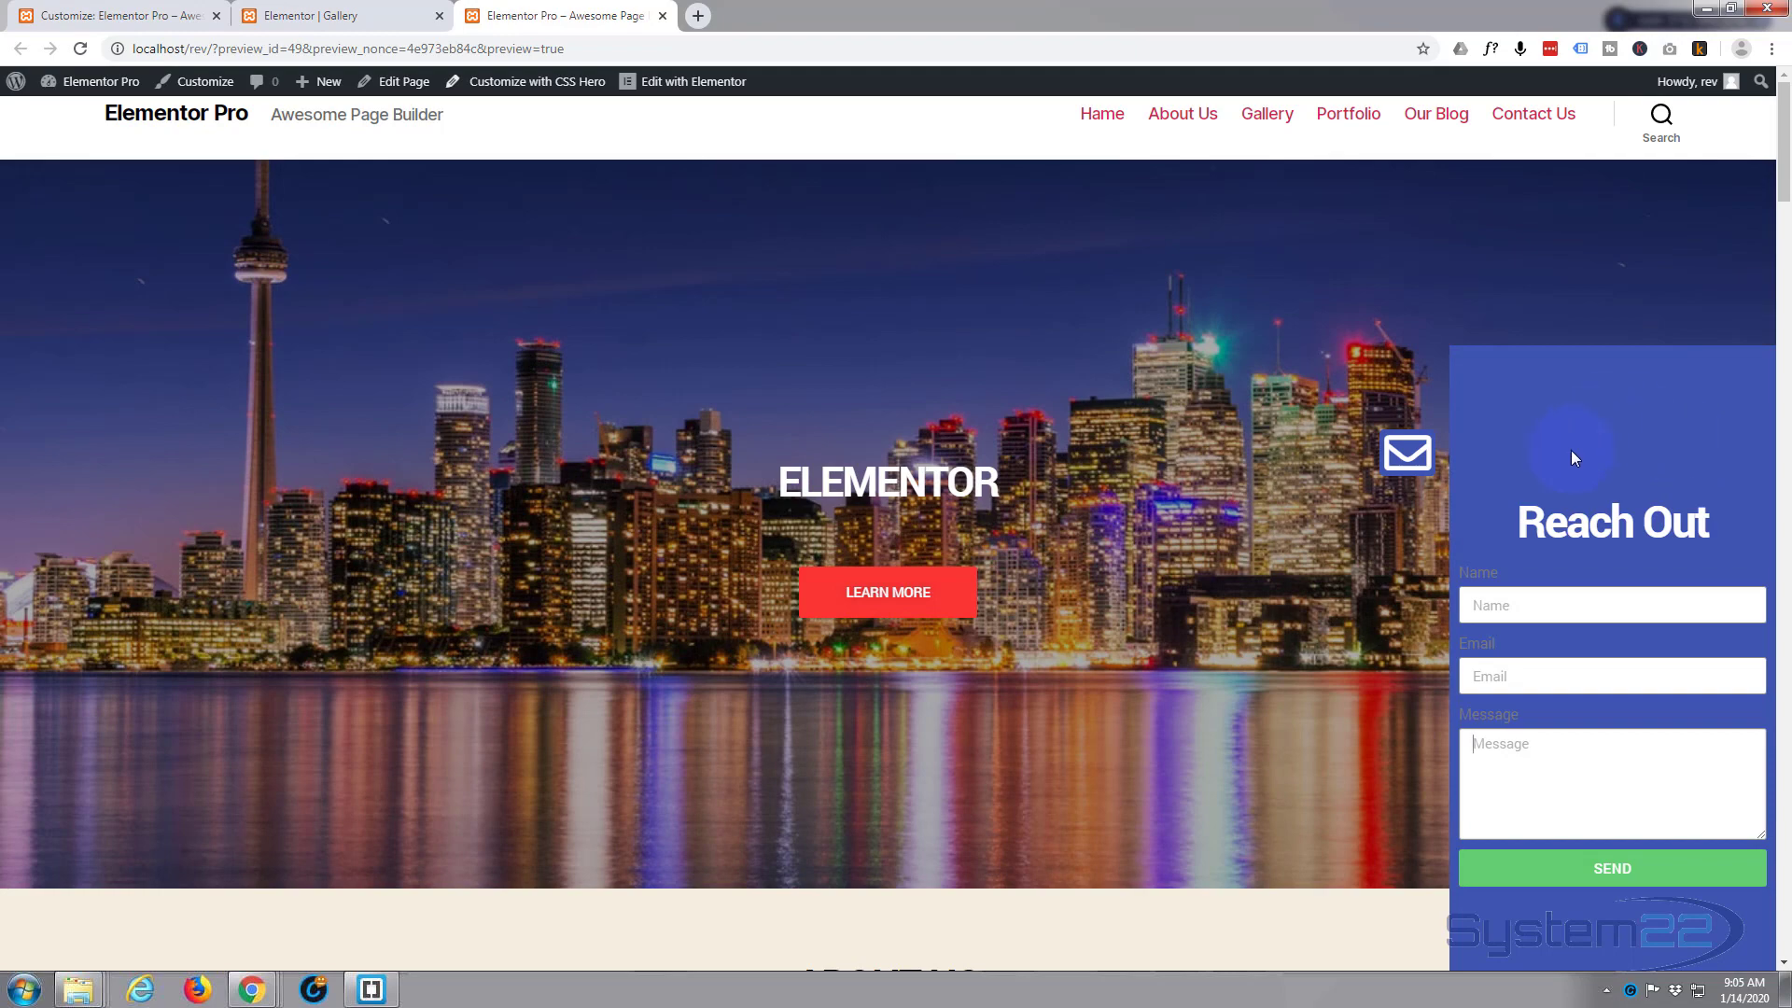
left_click(1407, 452)
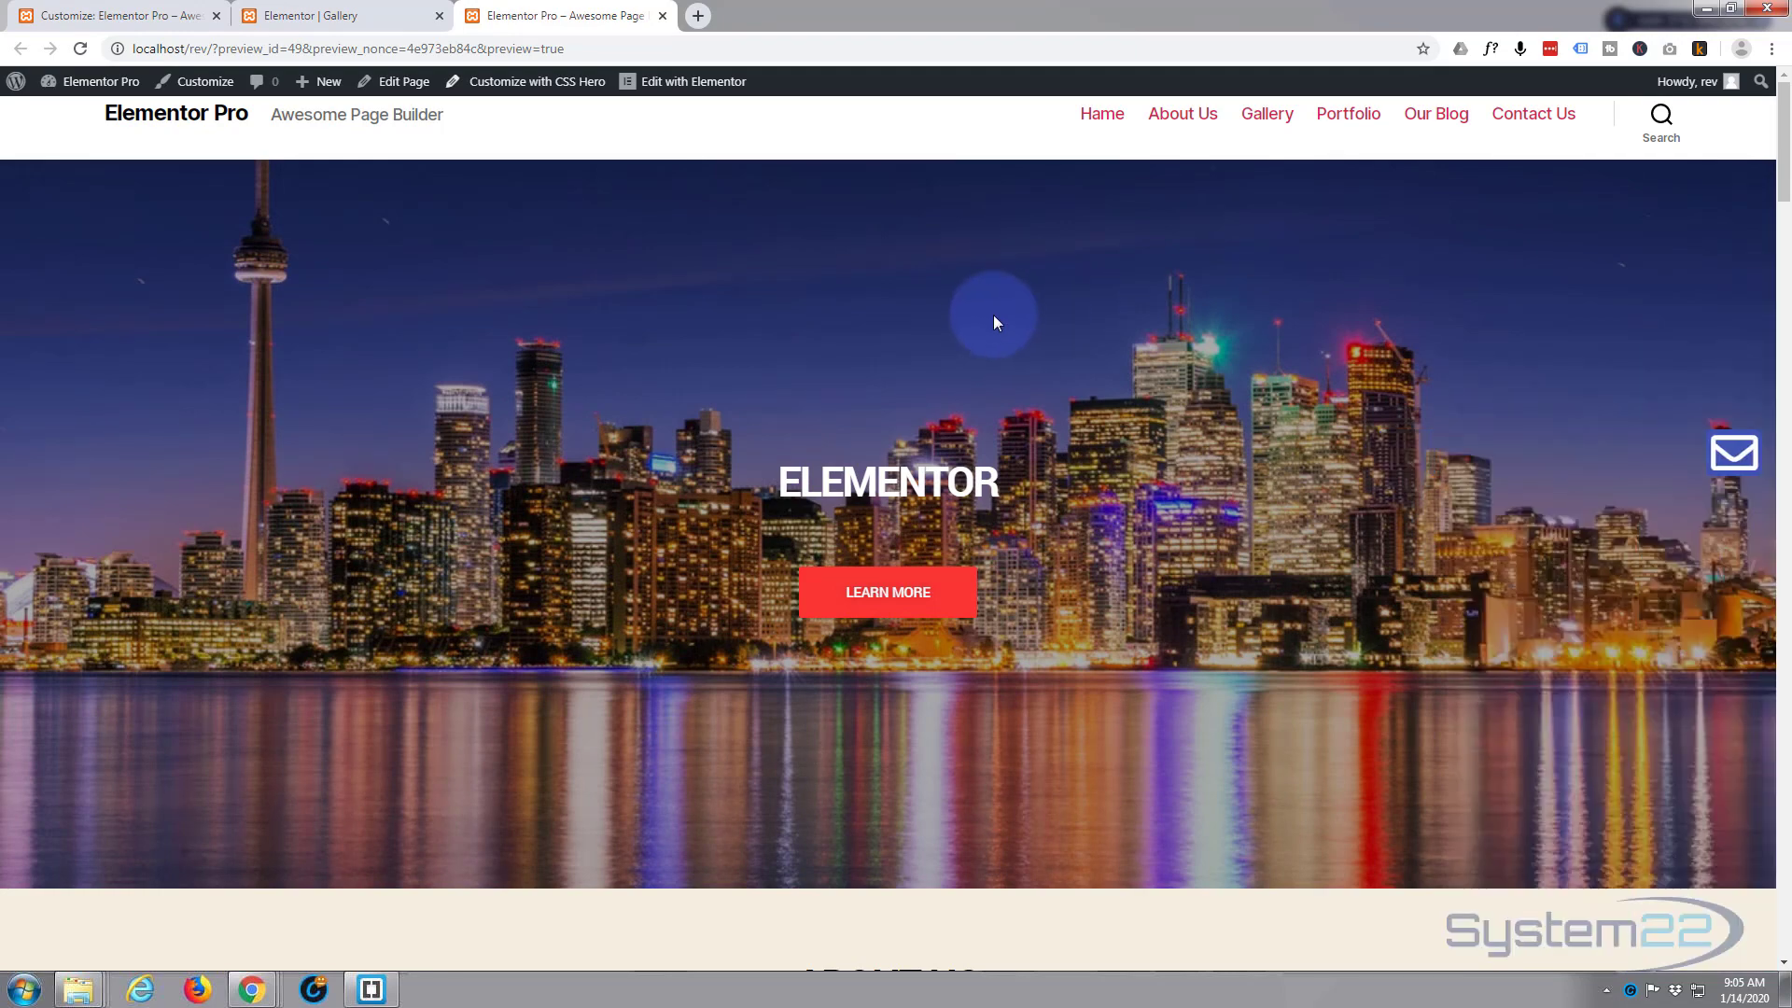